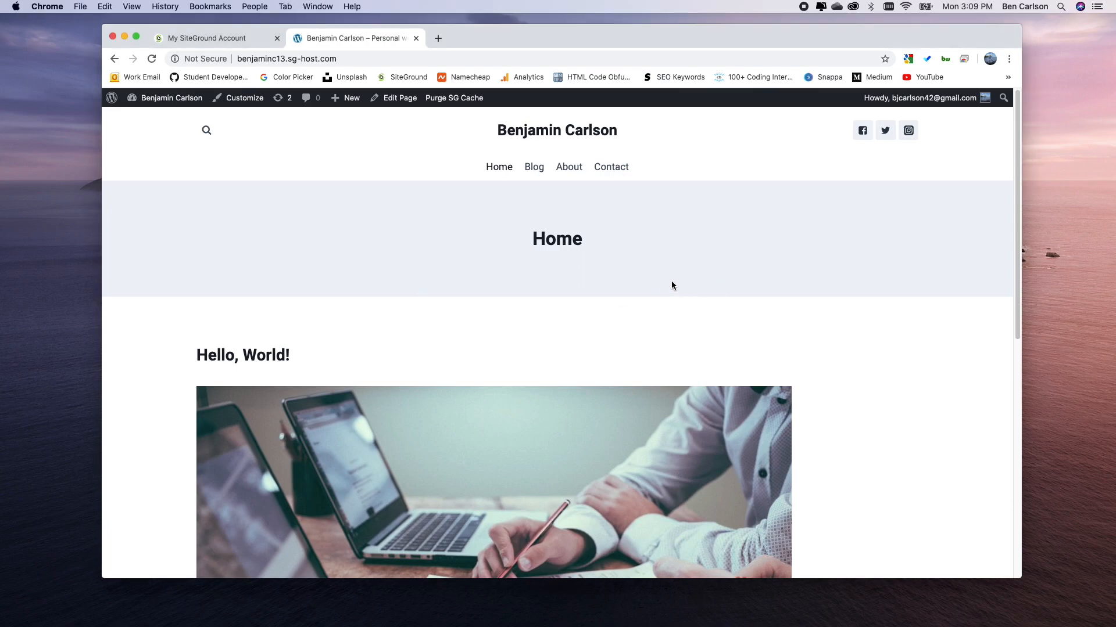
- Open the First Post! article from the Blog page
left_click(533, 167)
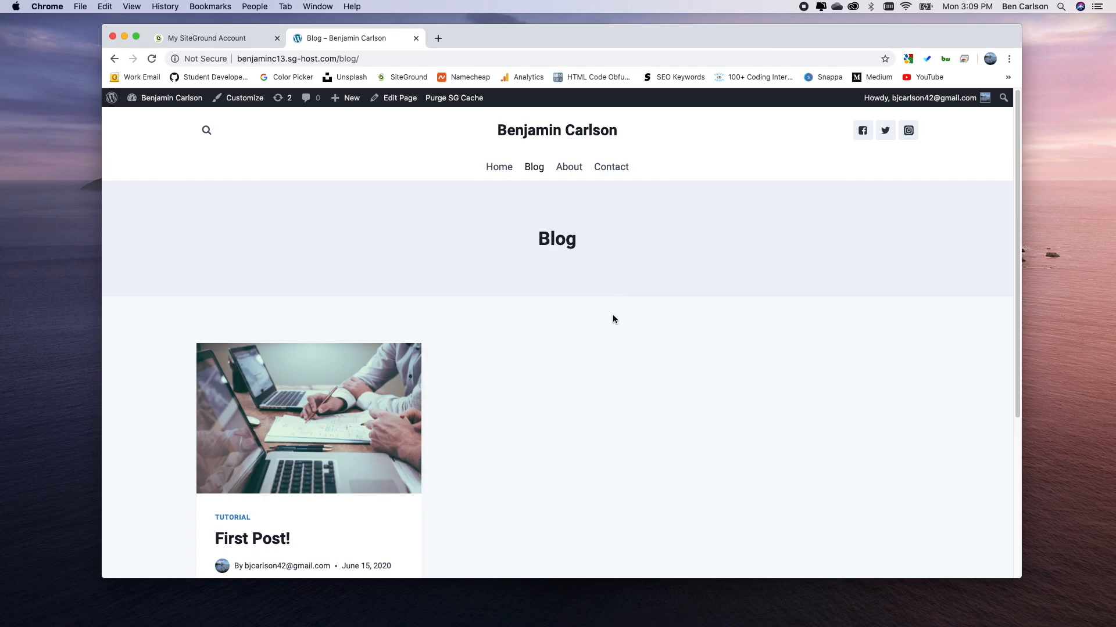
scroll(519, 263, "down", 5)
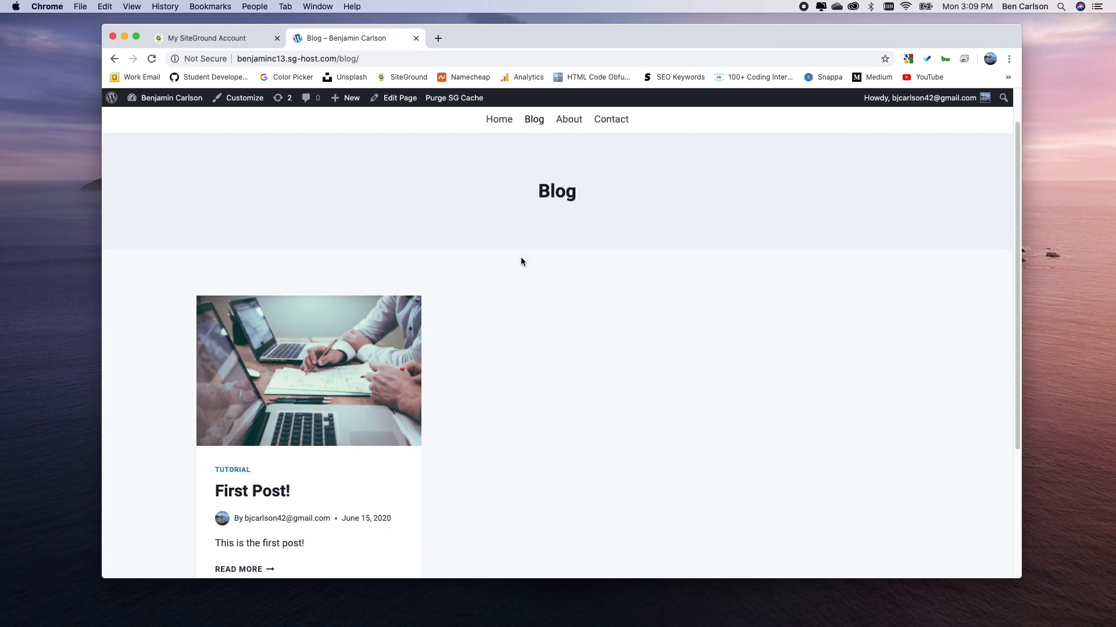
scroll(512, 360, "up", 5)
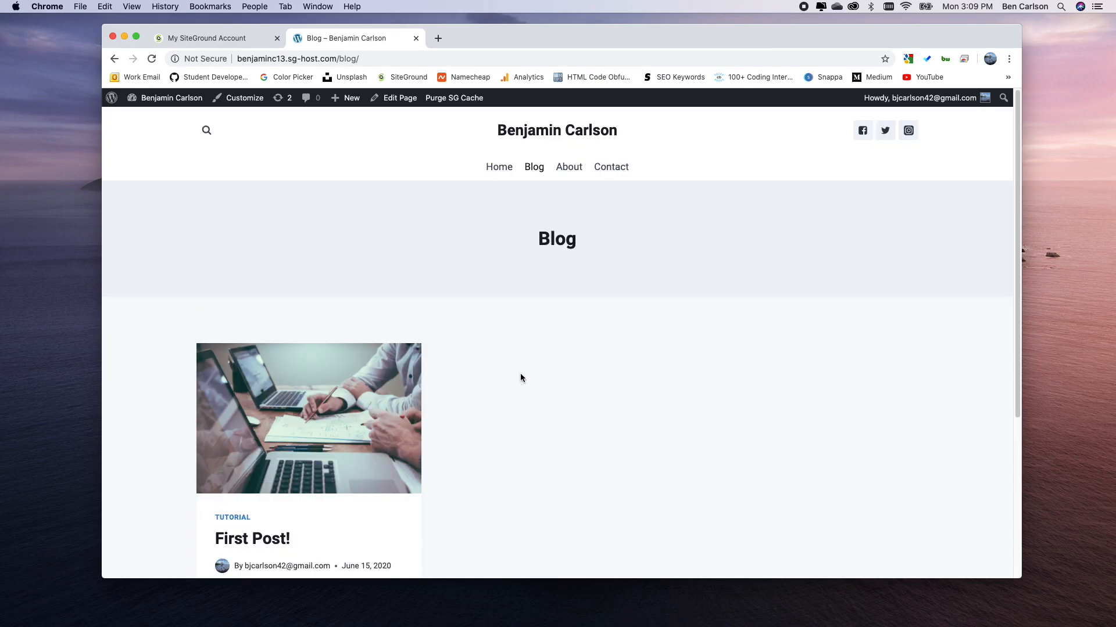
scroll(521, 375, "down", 5)
scroll(334, 362, "down", 1)
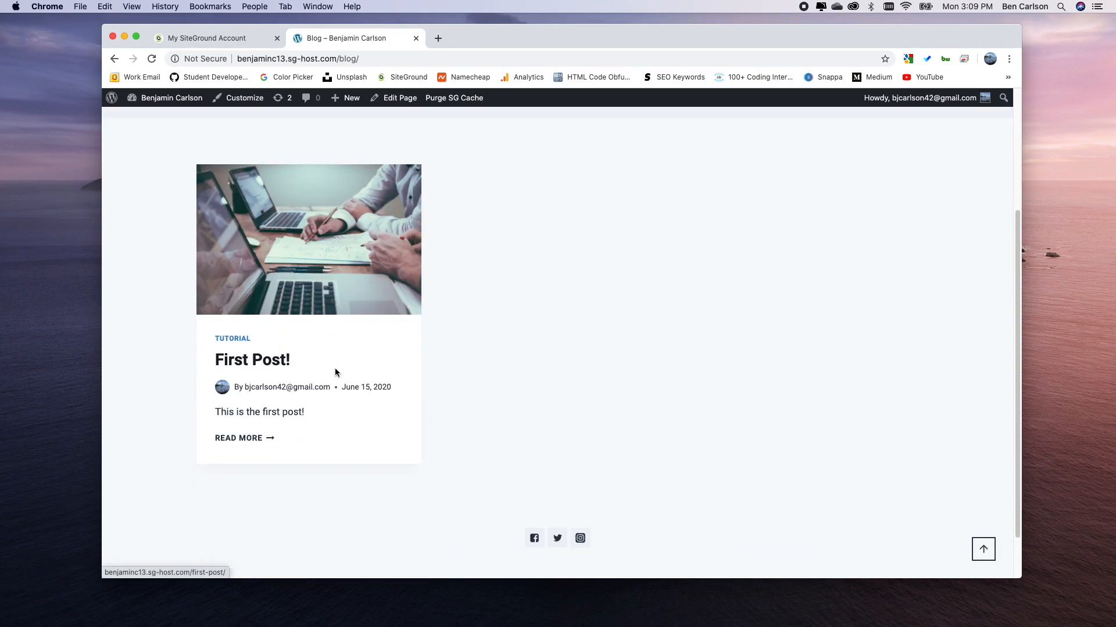
left_click(289, 279)
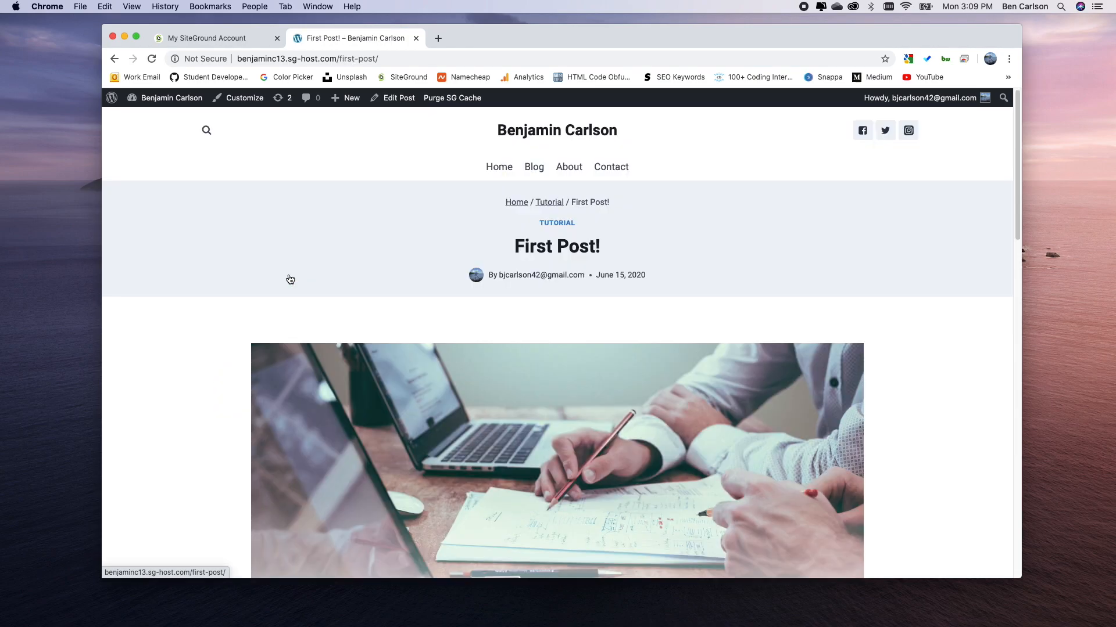
- Post a 'hello' comment on First Post! and return to the top of the post
scroll(520, 306, "down", 10)
scroll(519, 307, "down", 5)
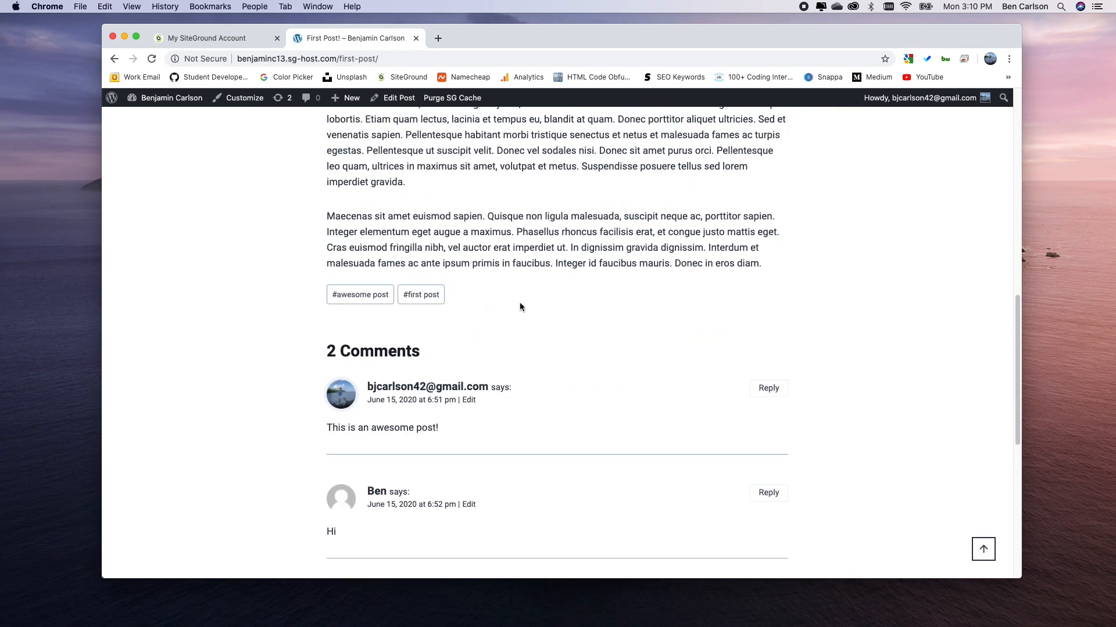
scroll(520, 306, "down", 6)
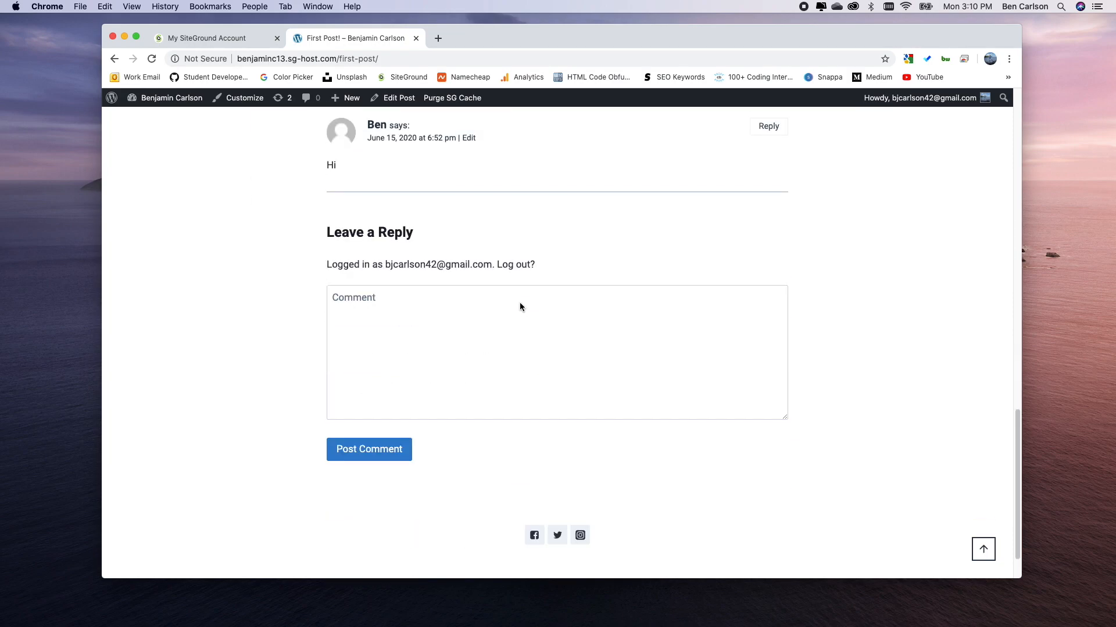
scroll(511, 326, "up", 3)
left_click(502, 359)
type("hello")
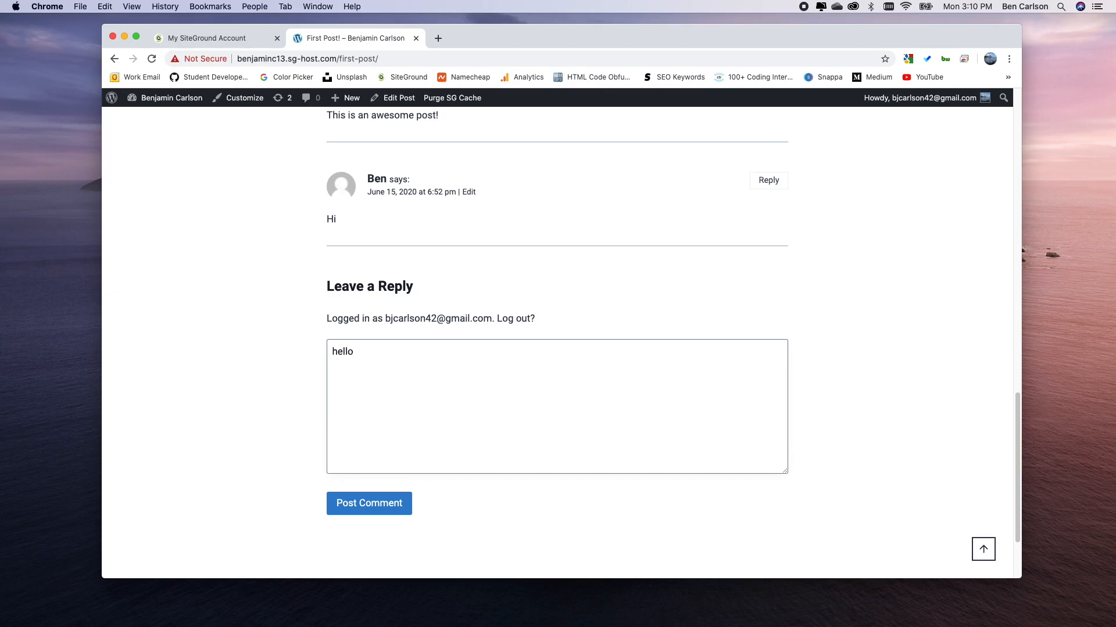
left_click(369, 504)
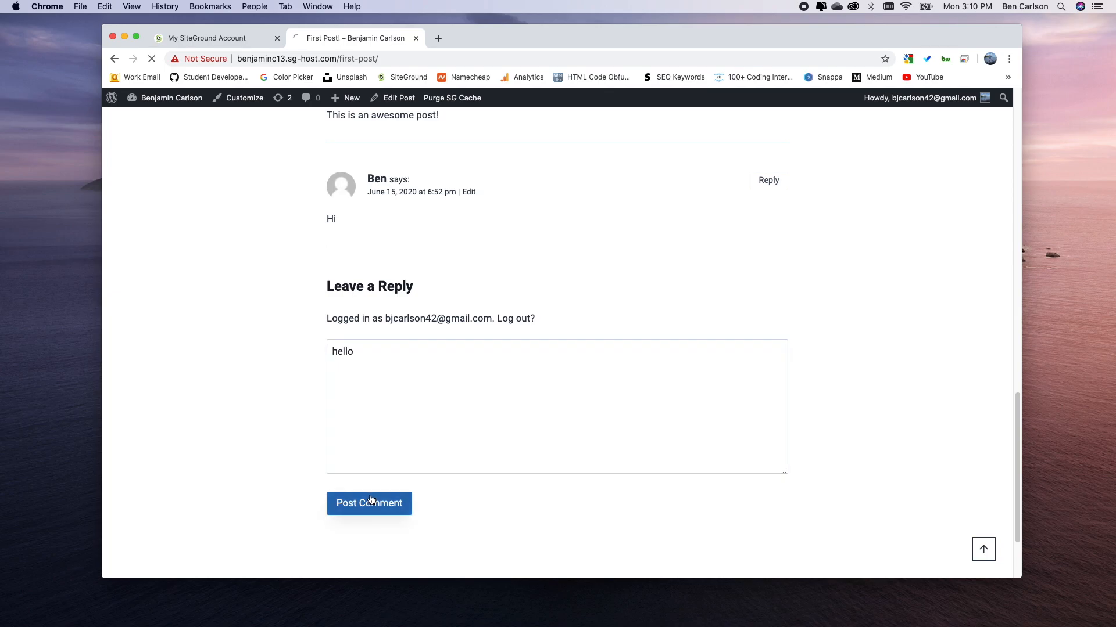
scroll(393, 302, "up", 15)
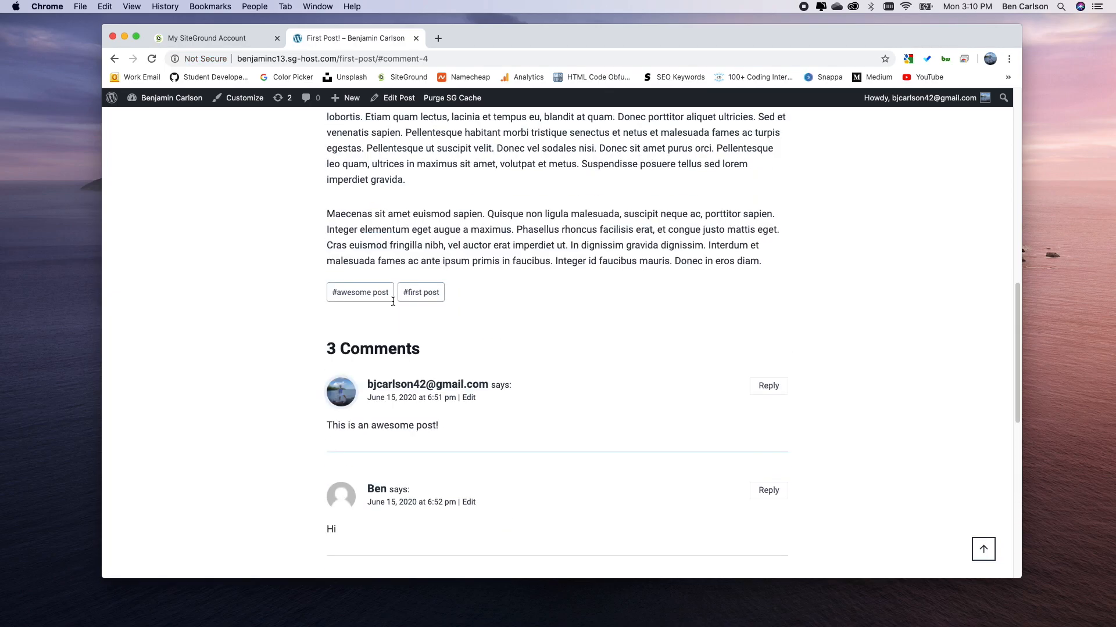
scroll(393, 301, "up", 3)
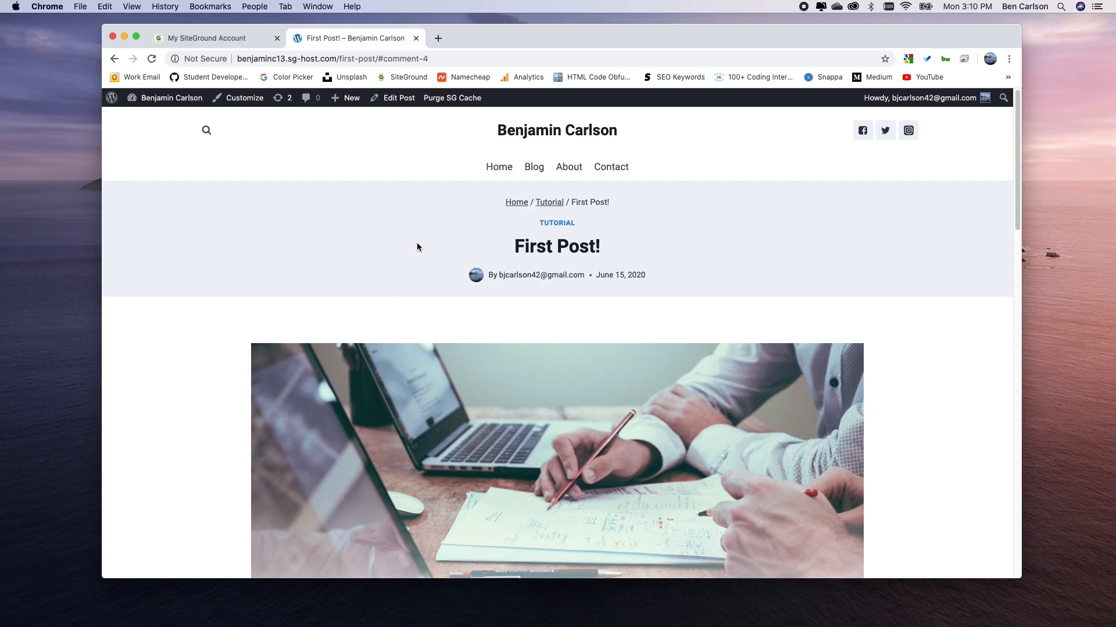
- Check the Home, About, Contact and Blog pages, then reopen First Post!
left_click(495, 167)
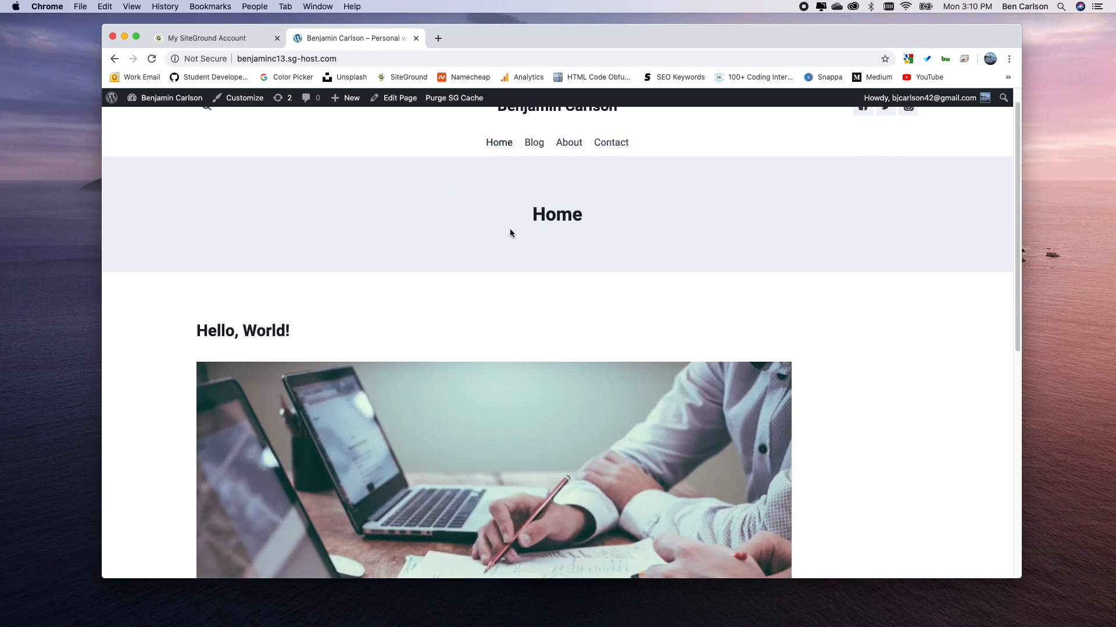
scroll(510, 229, "down", 4)
scroll(510, 231, "down", 4)
scroll(510, 231, "up", 8)
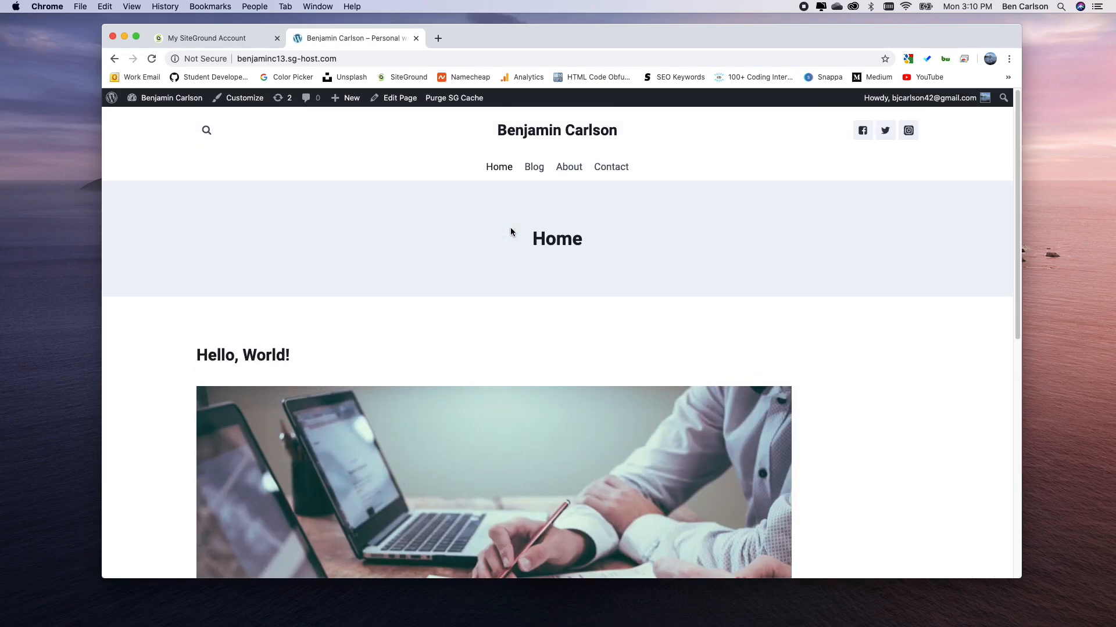
left_click(569, 169)
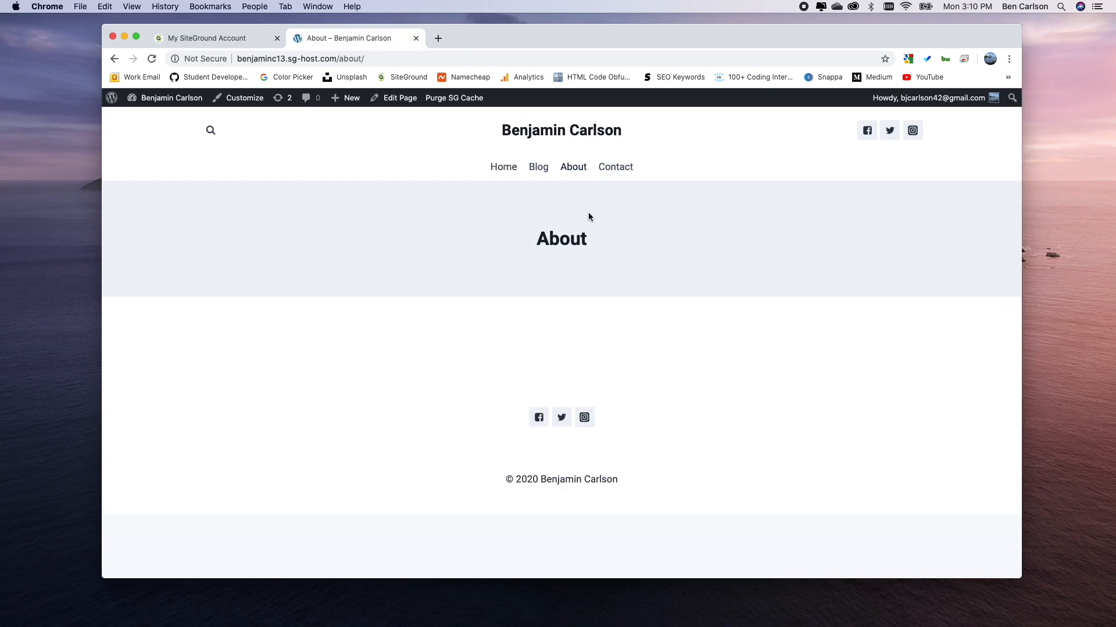
left_click(609, 167)
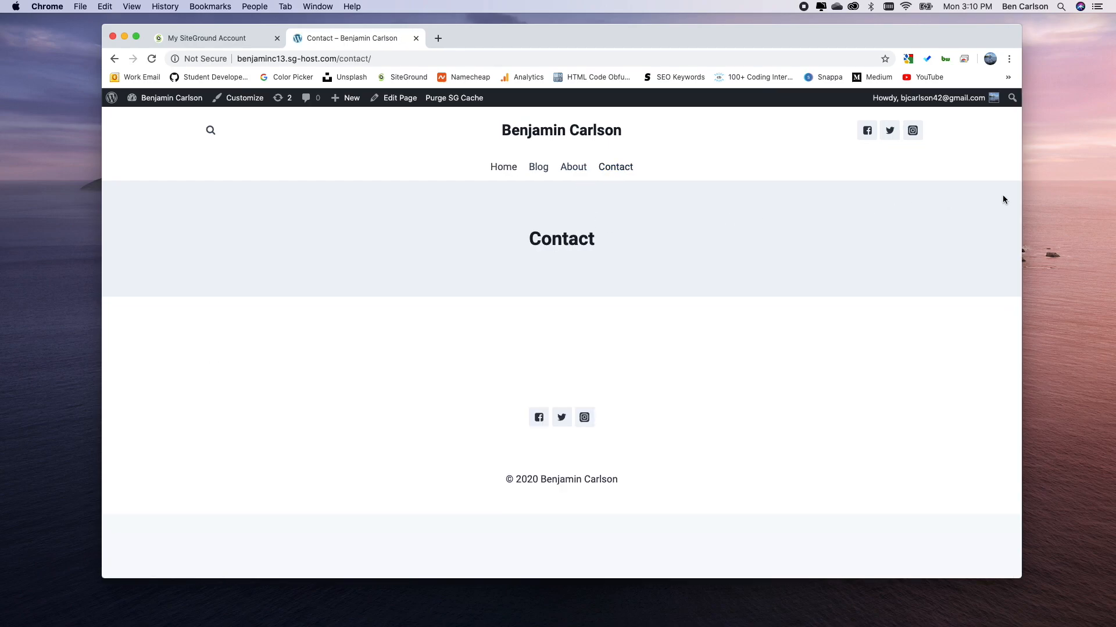
left_click(536, 167)
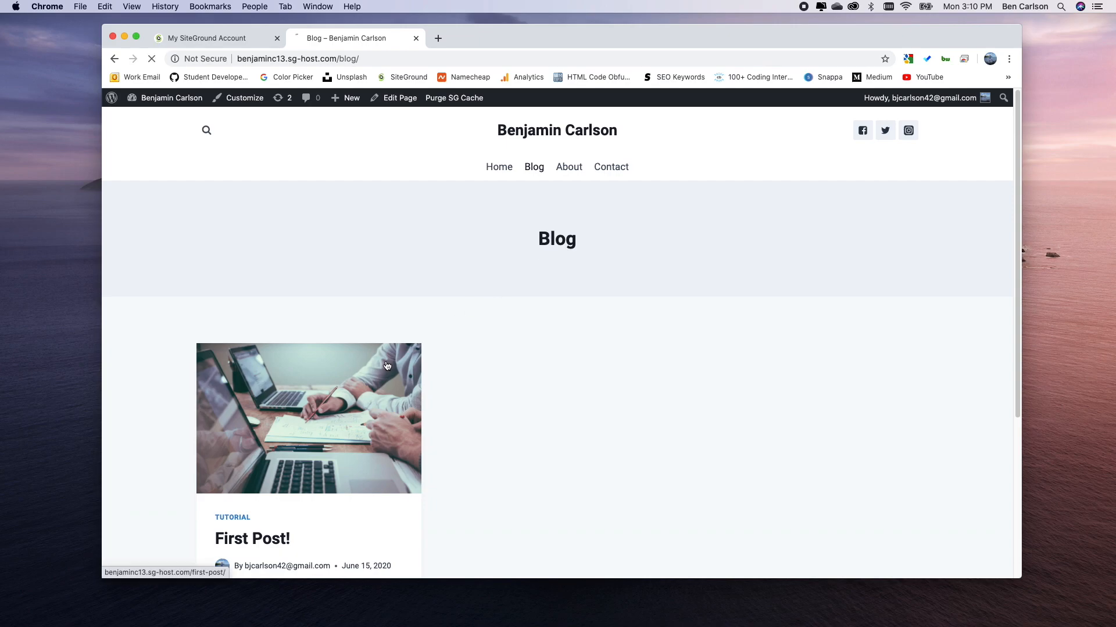
left_click(387, 365)
- Preview the post at mobile width, toggling the hamburger menu, then restore desktop width
left_click_drag(1021, 279, 431, 278)
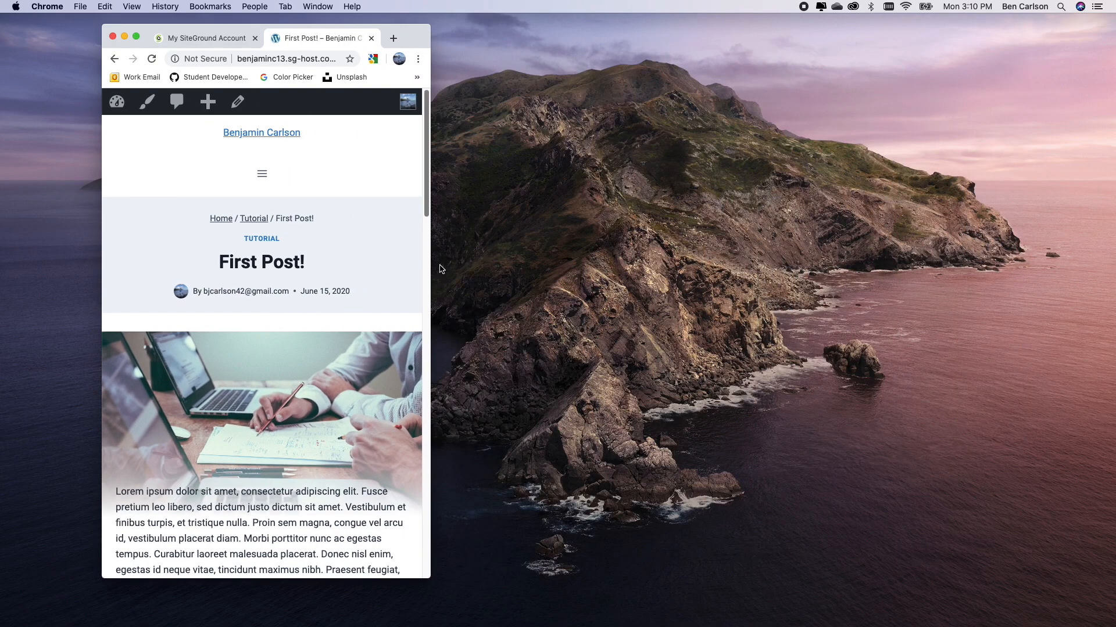
left_click(262, 174)
left_click(393, 131)
scroll(262, 244, "down", 5)
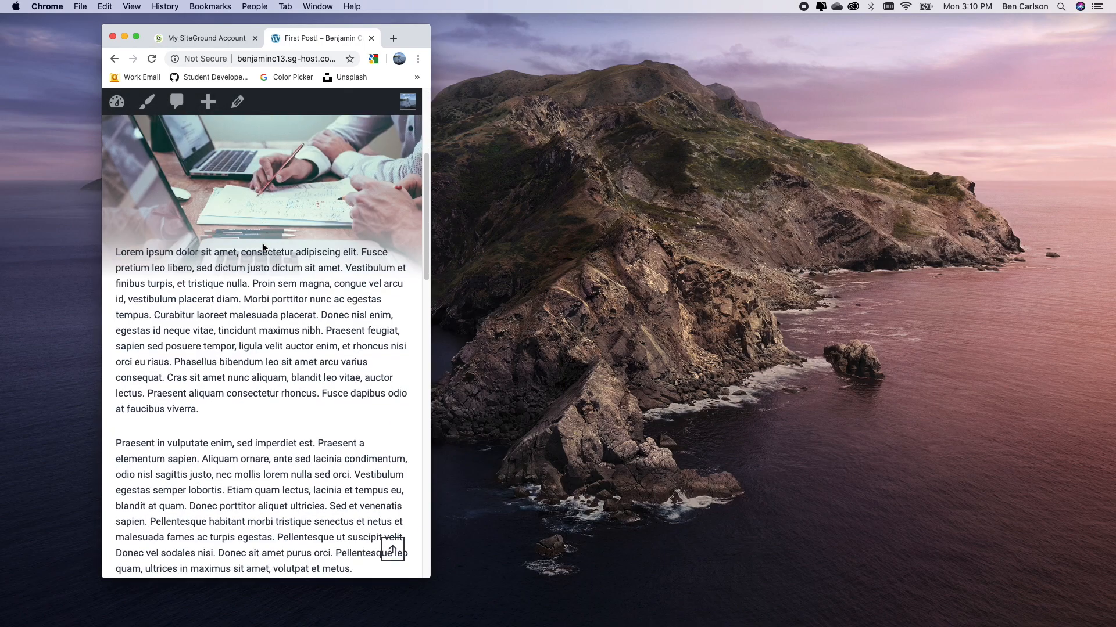
scroll(267, 256, "down", 4)
left_click(392, 549)
scroll(276, 405, "down", 5)
scroll(275, 405, "down", 15)
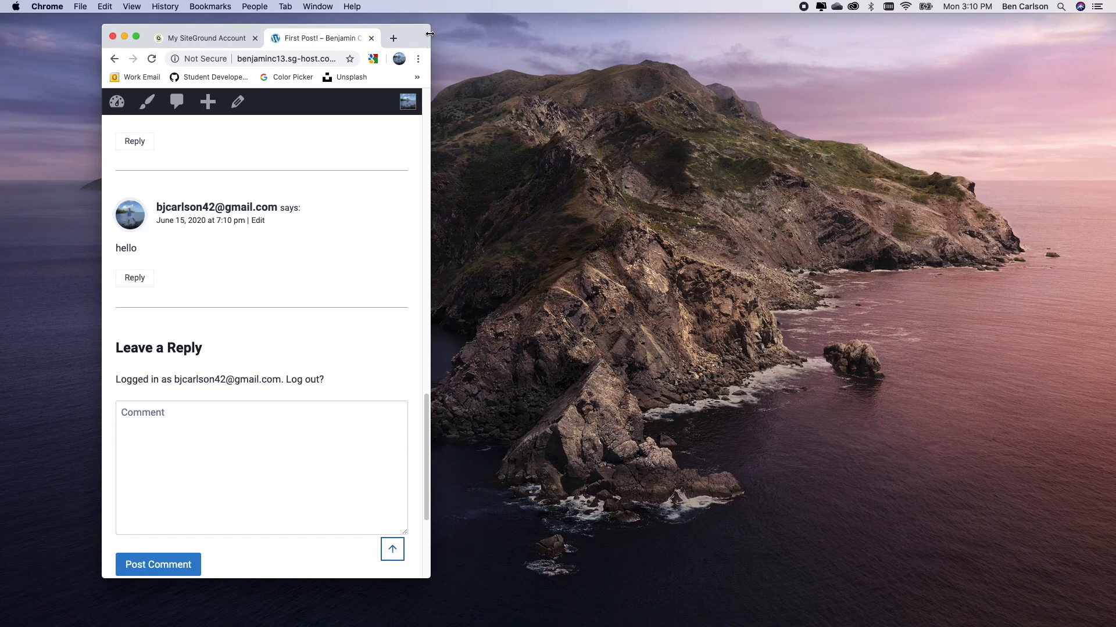
left_click_drag(430, 34, 535, 35)
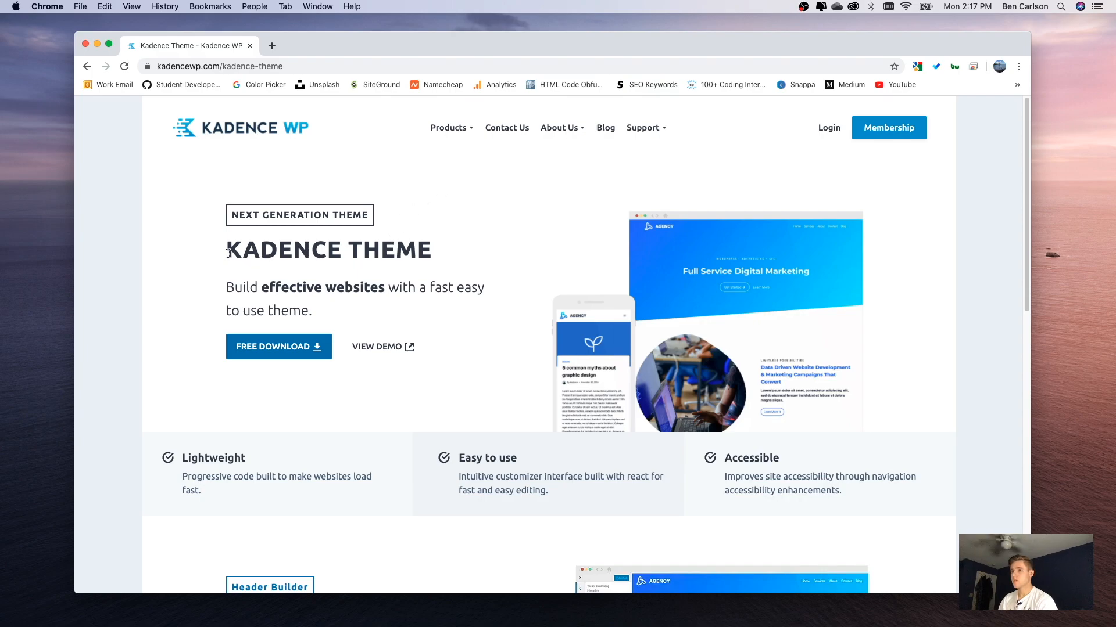
- Highlight and deselect the KADENCE THEME heading and the page's web address
left_click_drag(229, 254, 467, 242)
left_click(473, 241)
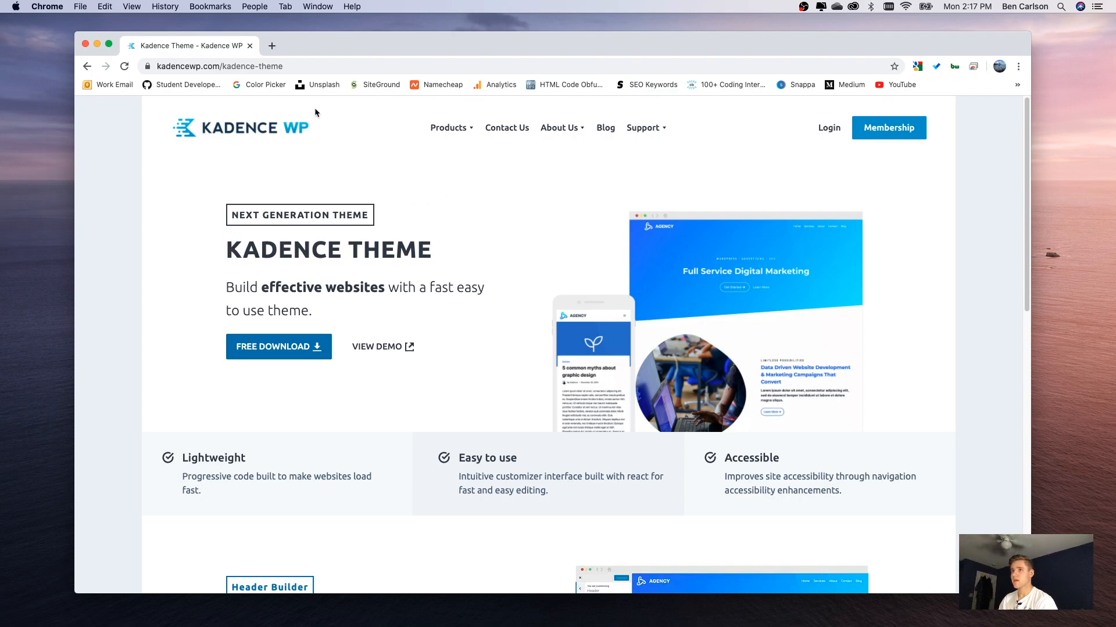
left_click(305, 67)
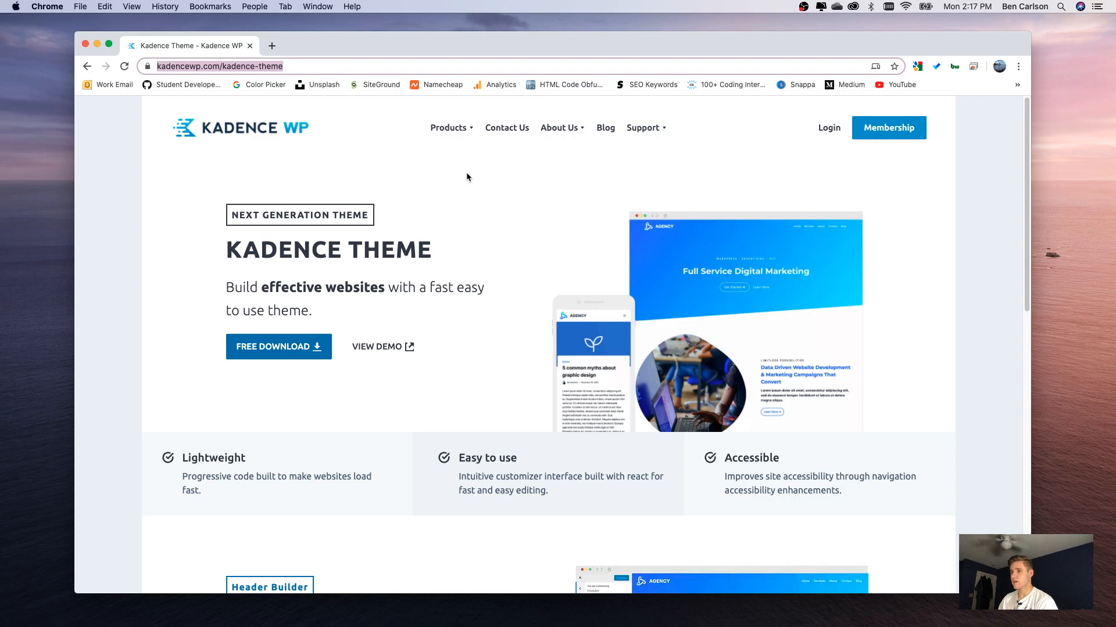
left_click(469, 250)
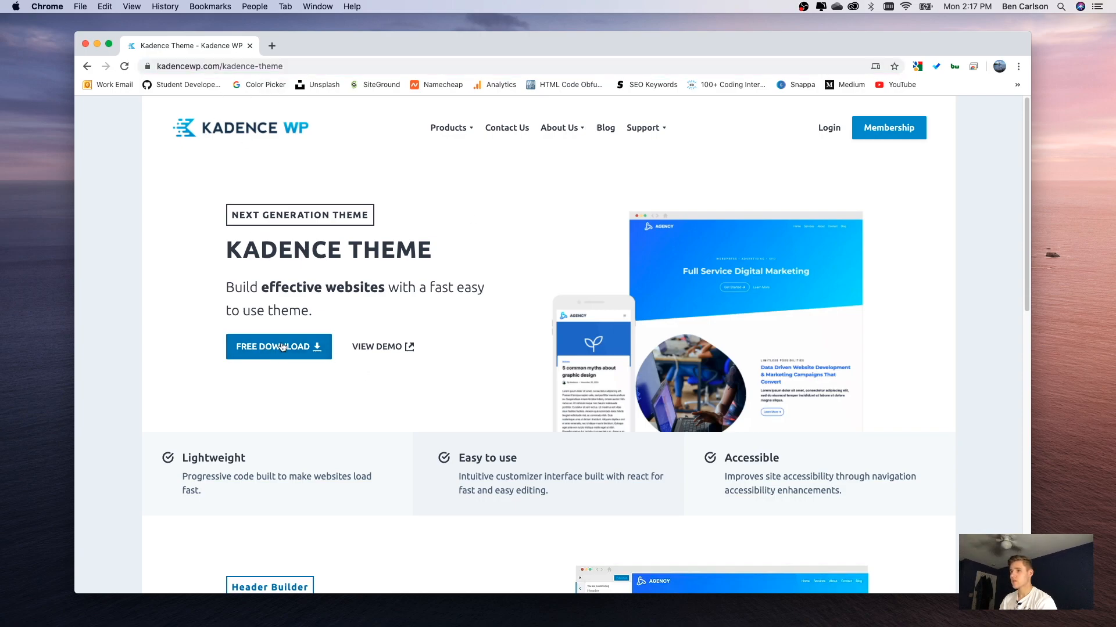
- Browse the Agency demo in a new tab, close it, and start the free Kadence download
left_click(368, 347)
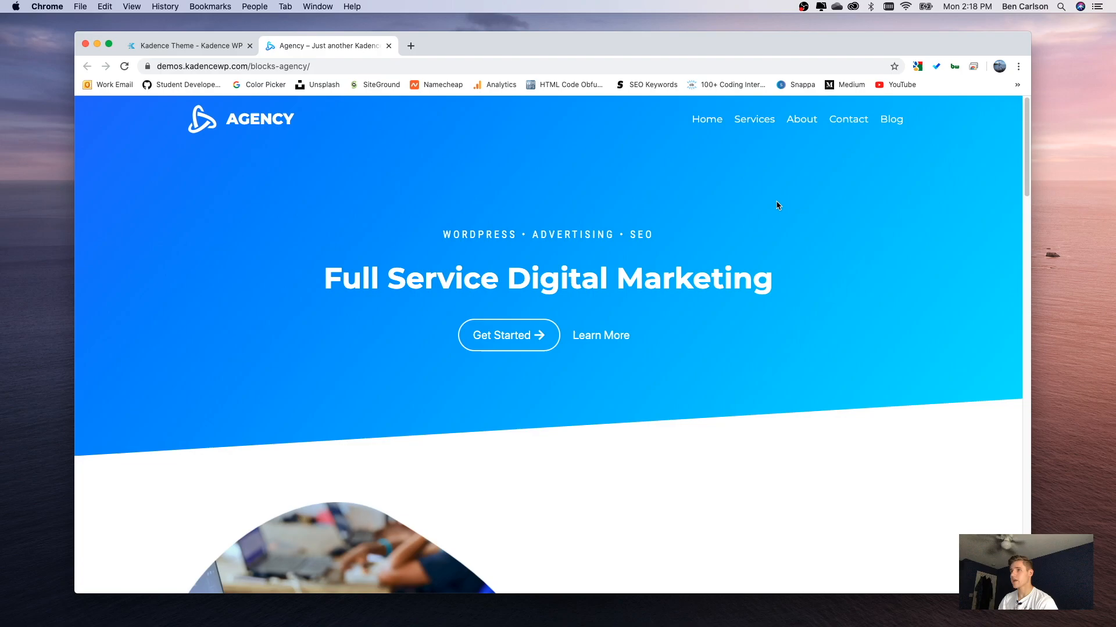
scroll(777, 206, "down", 10)
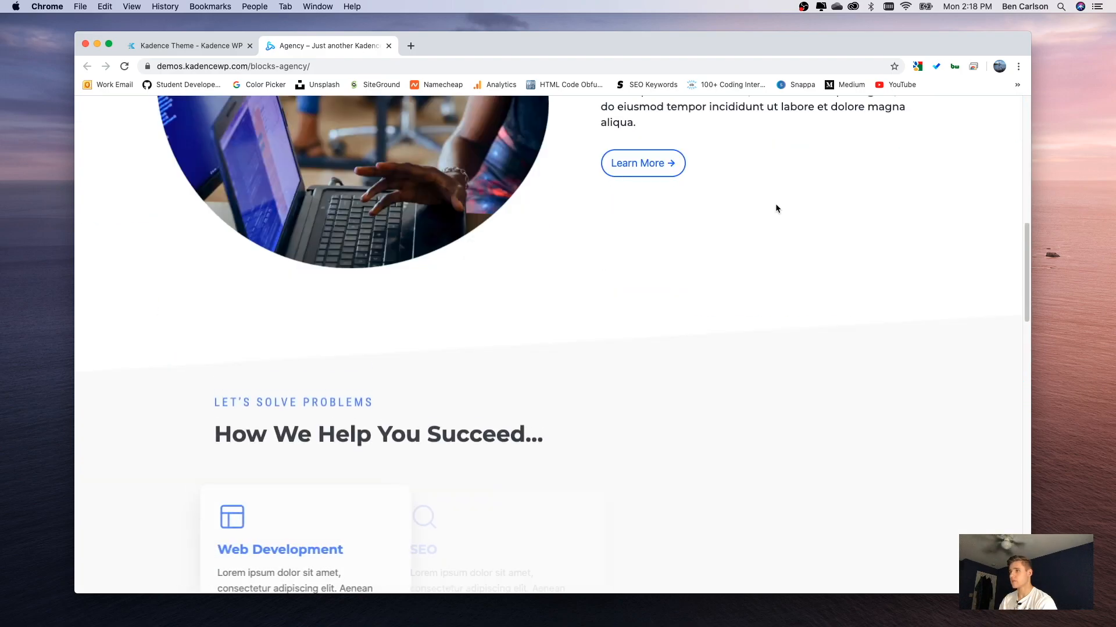
scroll(776, 208, "down", 12)
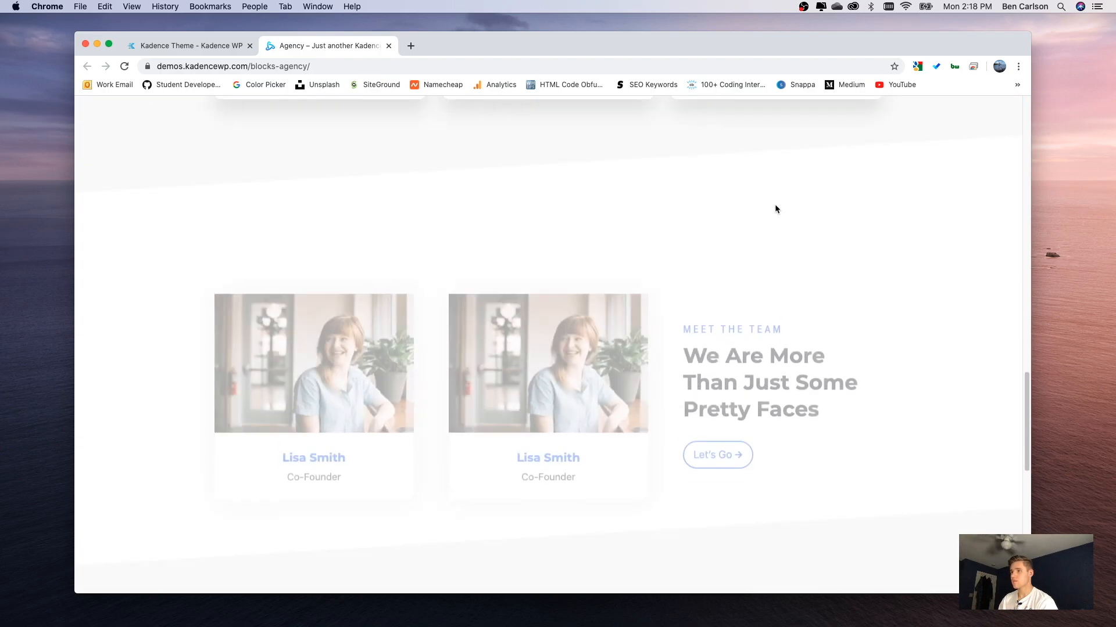
scroll(775, 208, "down", 5)
scroll(775, 208, "up", 15)
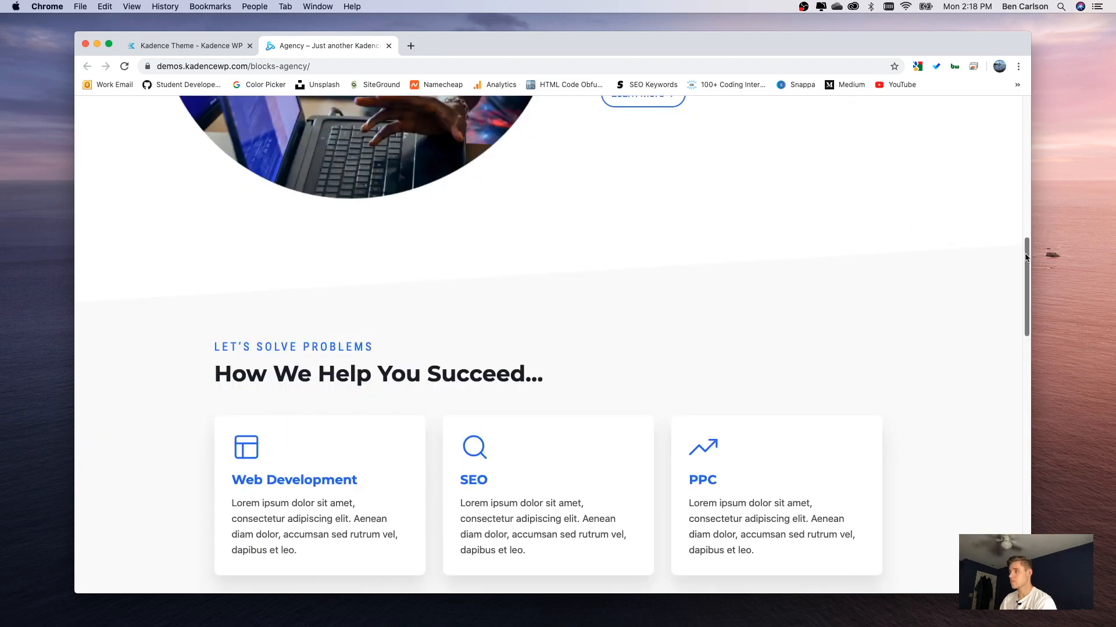
scroll(1026, 258, "up", 10)
key("super+w")
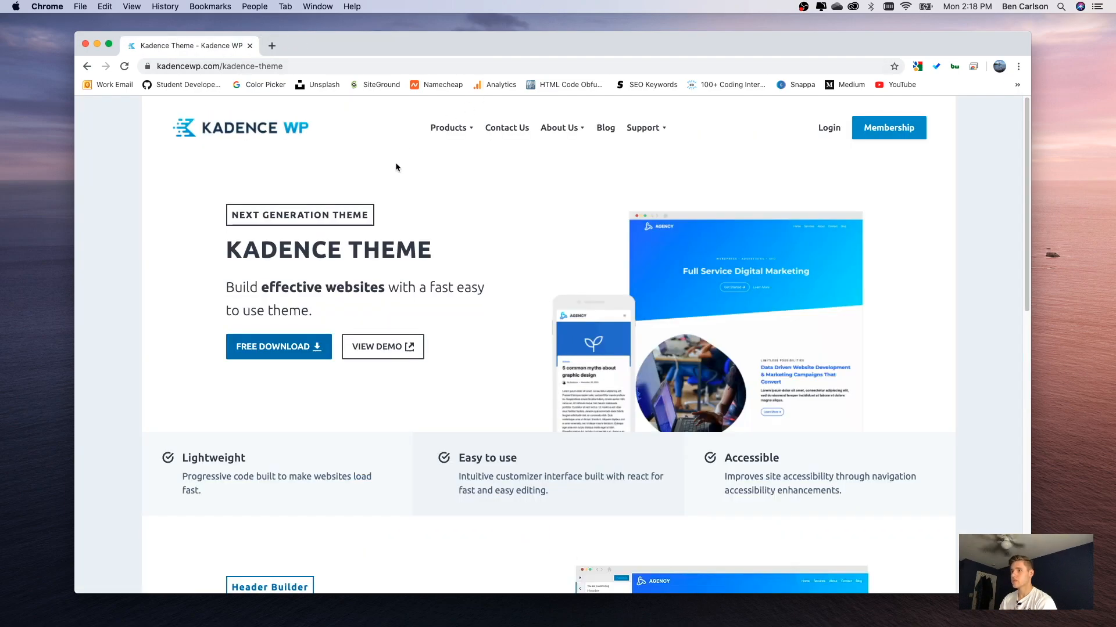
left_click(266, 346)
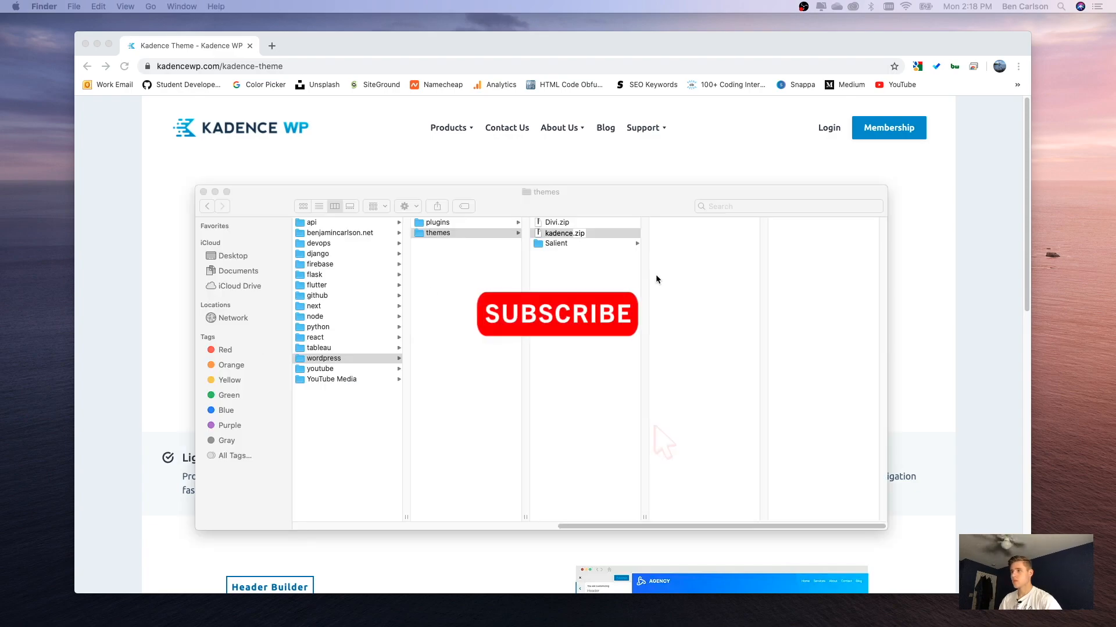
- Find kadence.zip in the Finder themes folder, then bring the Kadence Theme page forward
left_click(554, 233)
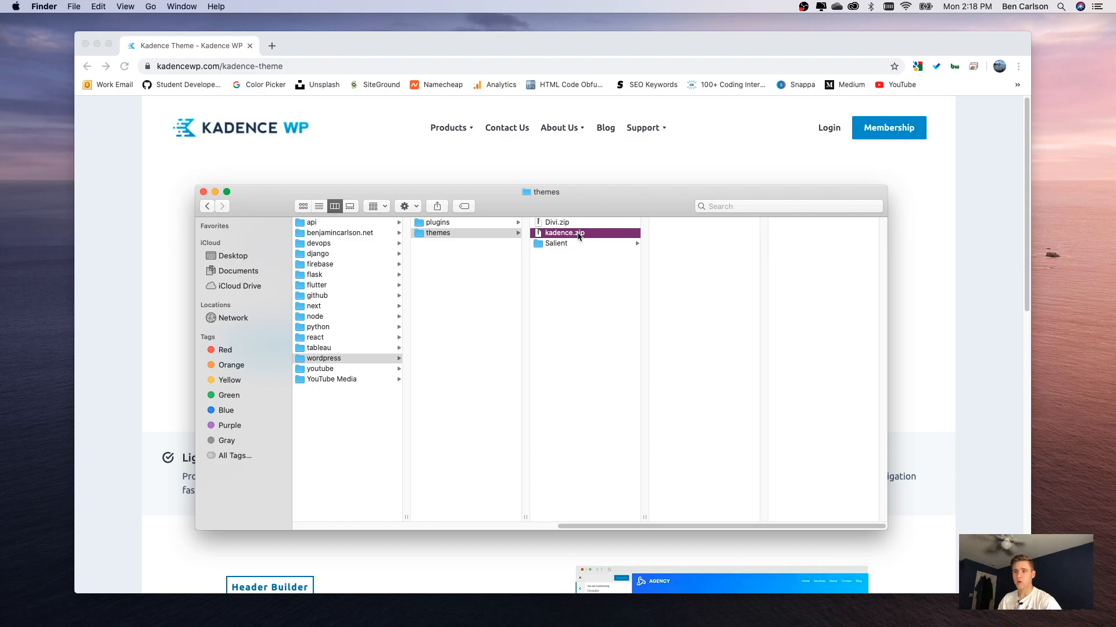
left_click_drag(584, 212, 593, 203)
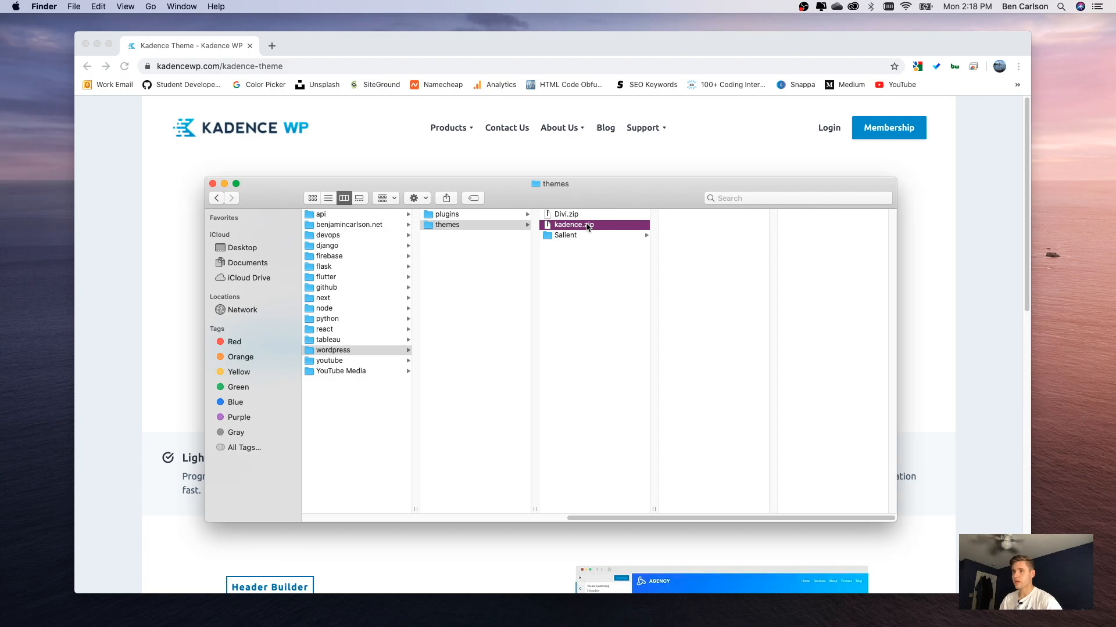
left_click(532, 160)
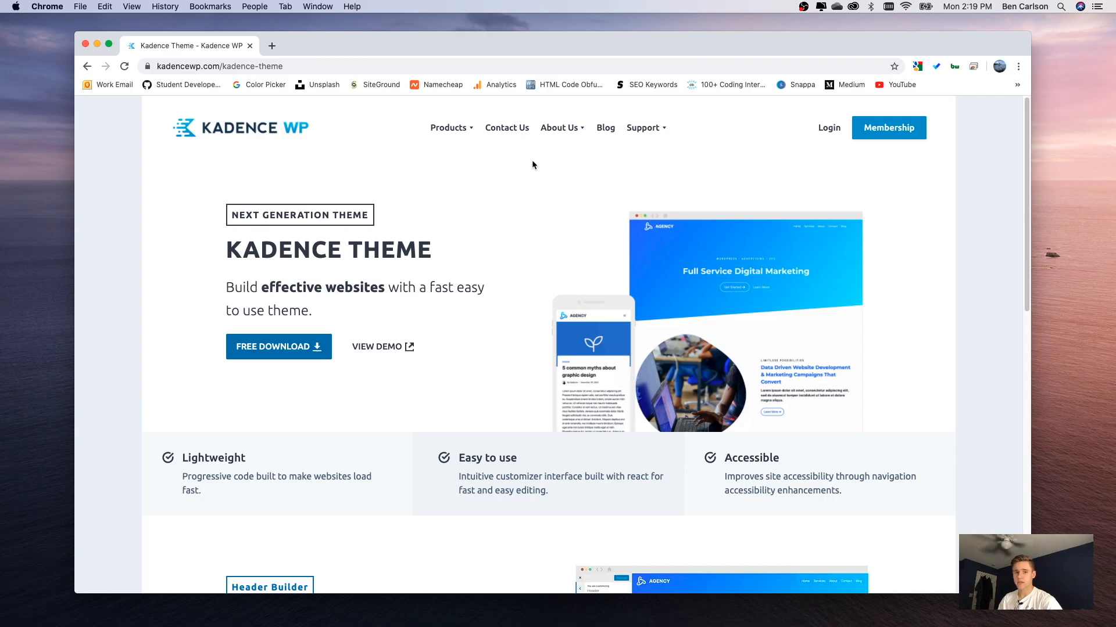
- Load the siteground.com homepage in a new browser tab
left_click(272, 45)
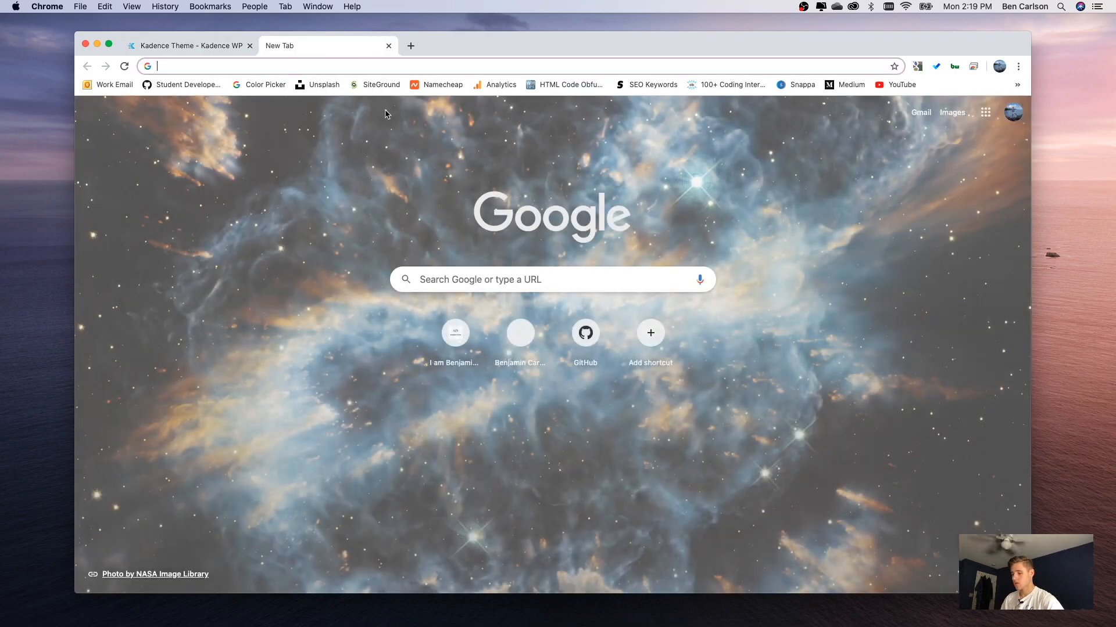
type("siteground.com")
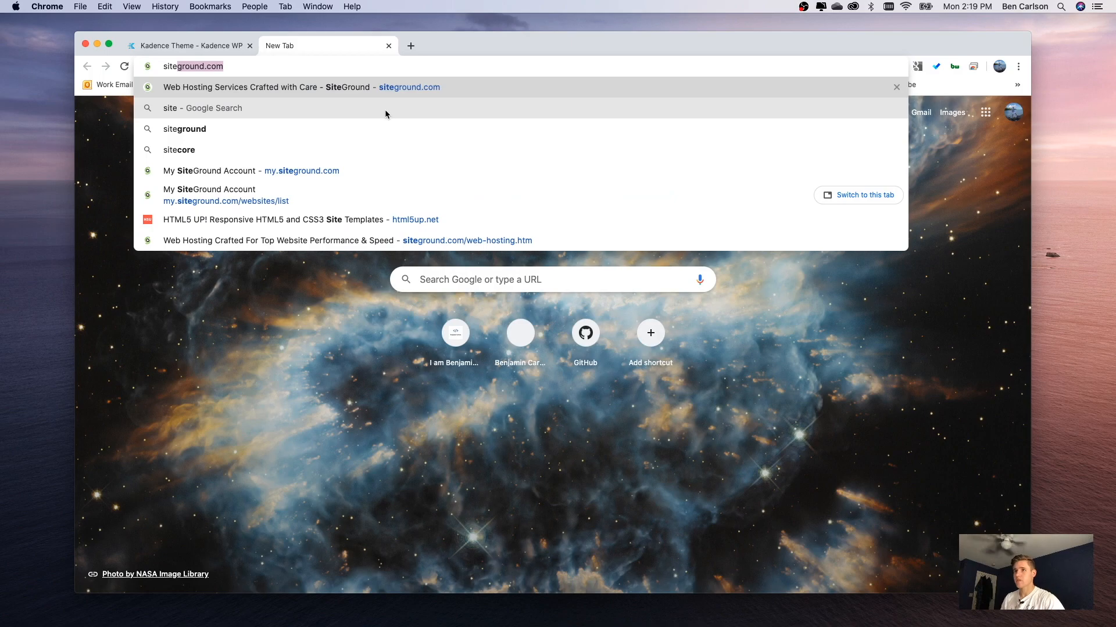
key("Right")
key("Return")
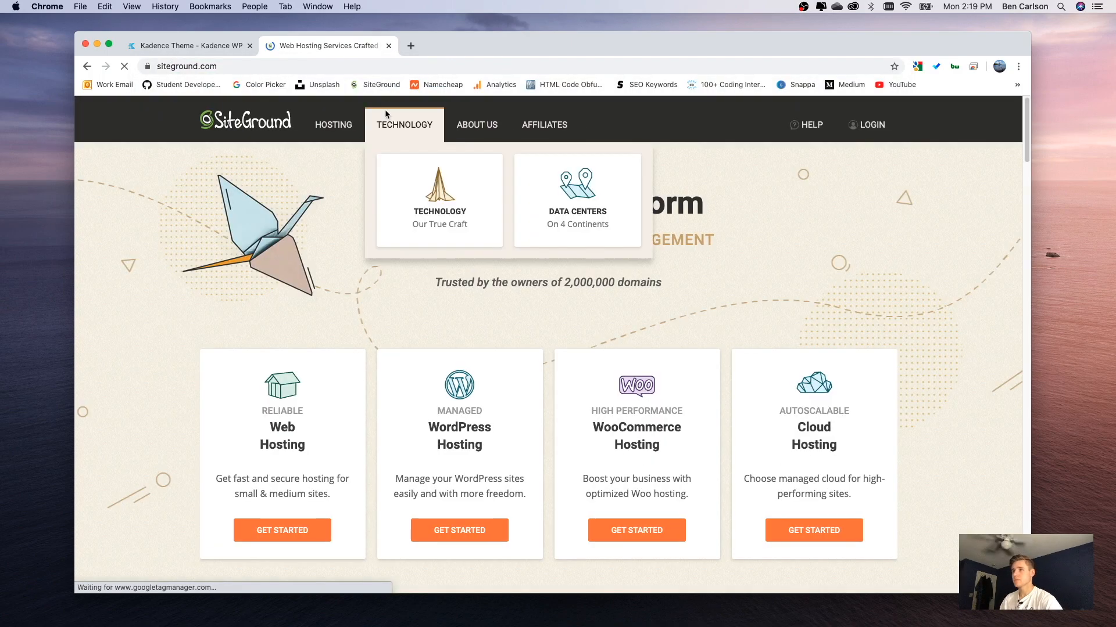
scroll(472, 215, "down", 2)
scroll(472, 210, "up", 2)
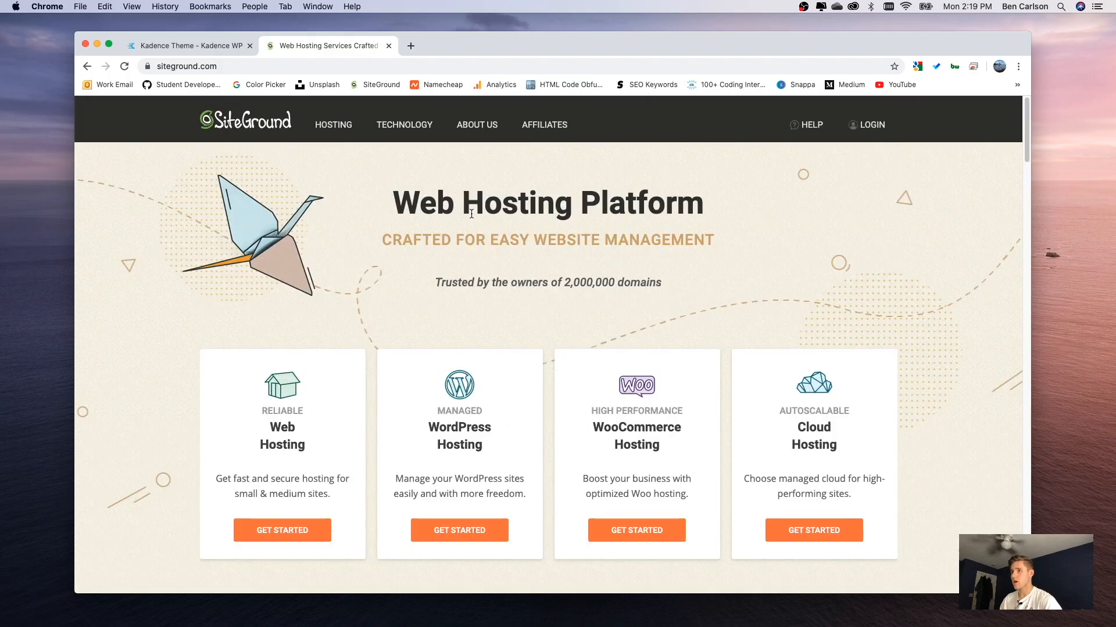
- Log in to SiteGround using the saved account password
left_click(867, 133)
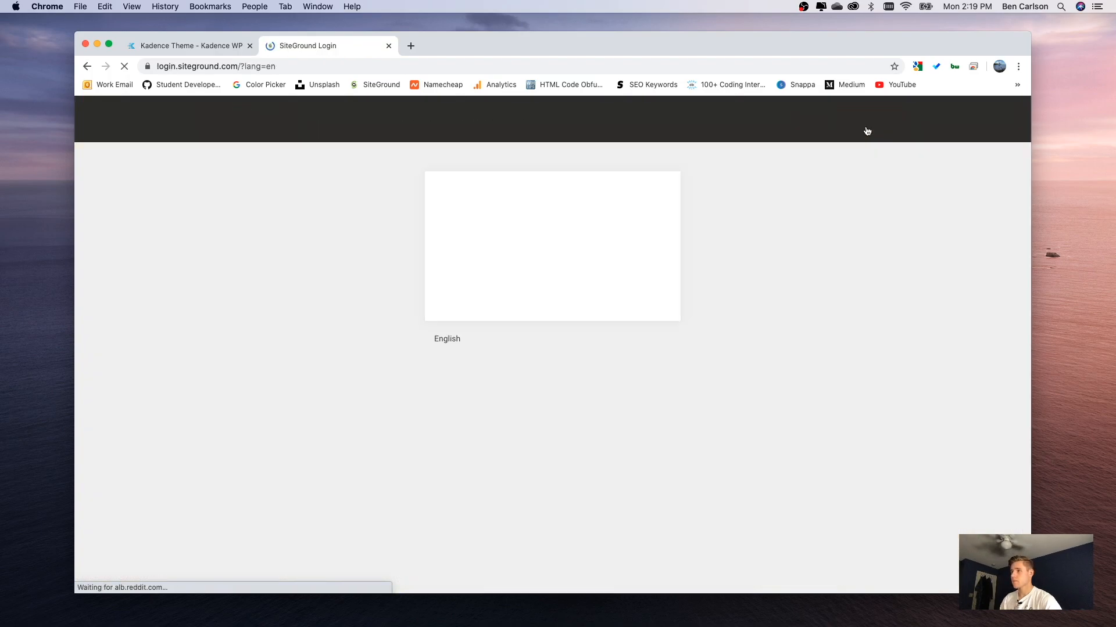
left_click(498, 288)
left_click(534, 323)
left_click(560, 337)
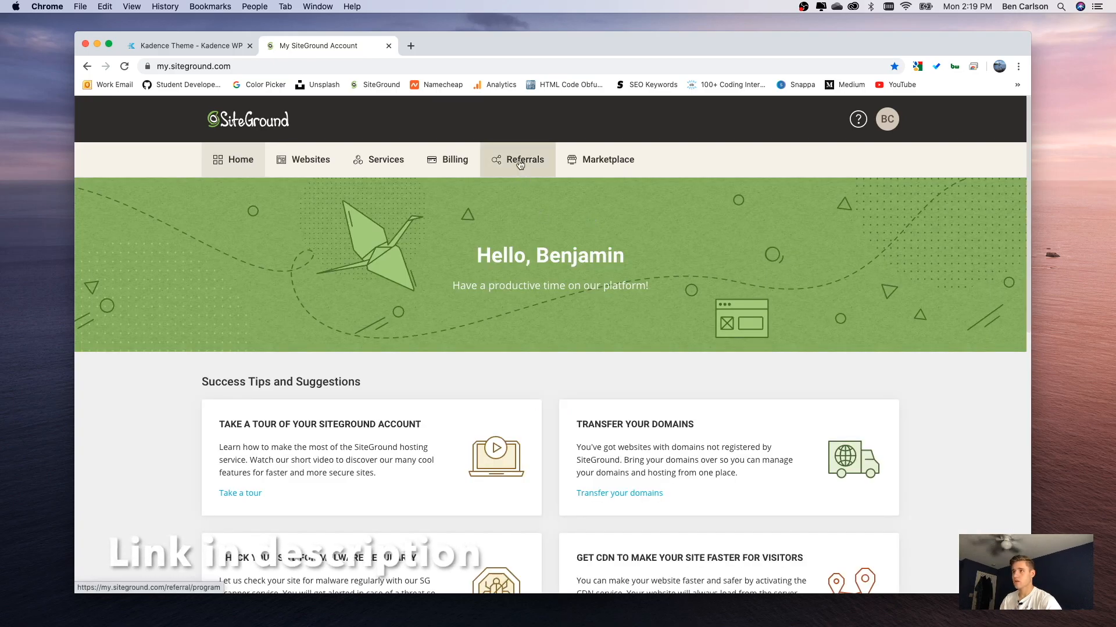
- Open Referrals and highlight the referral link in the Share Your Referral Link section
left_click(520, 165)
scroll(466, 222, "down", 5)
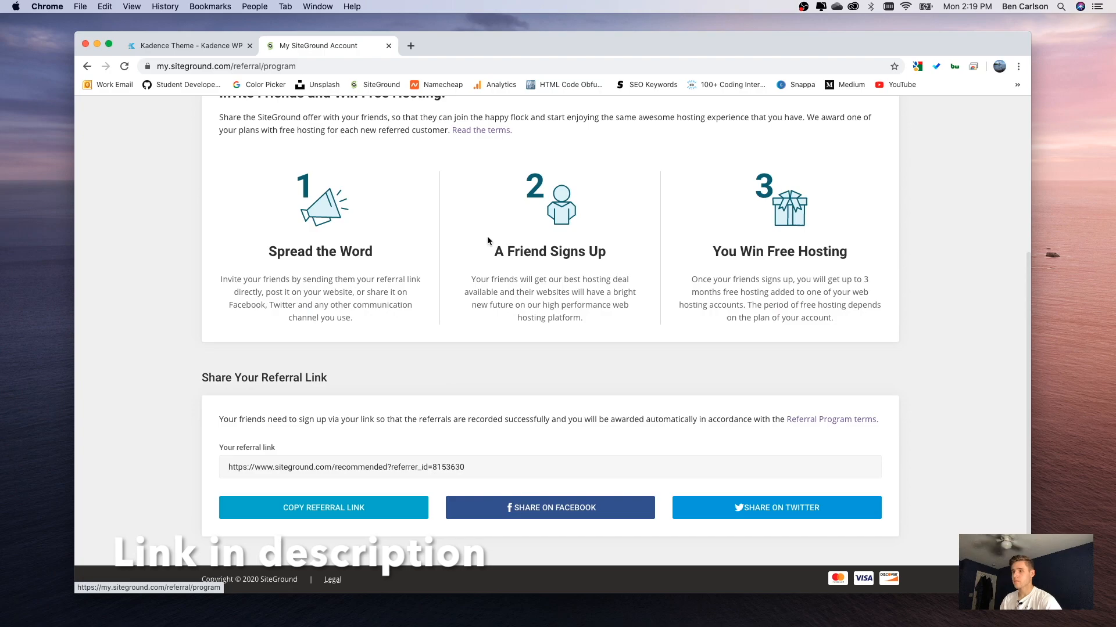
left_click_drag(465, 467, 226, 468)
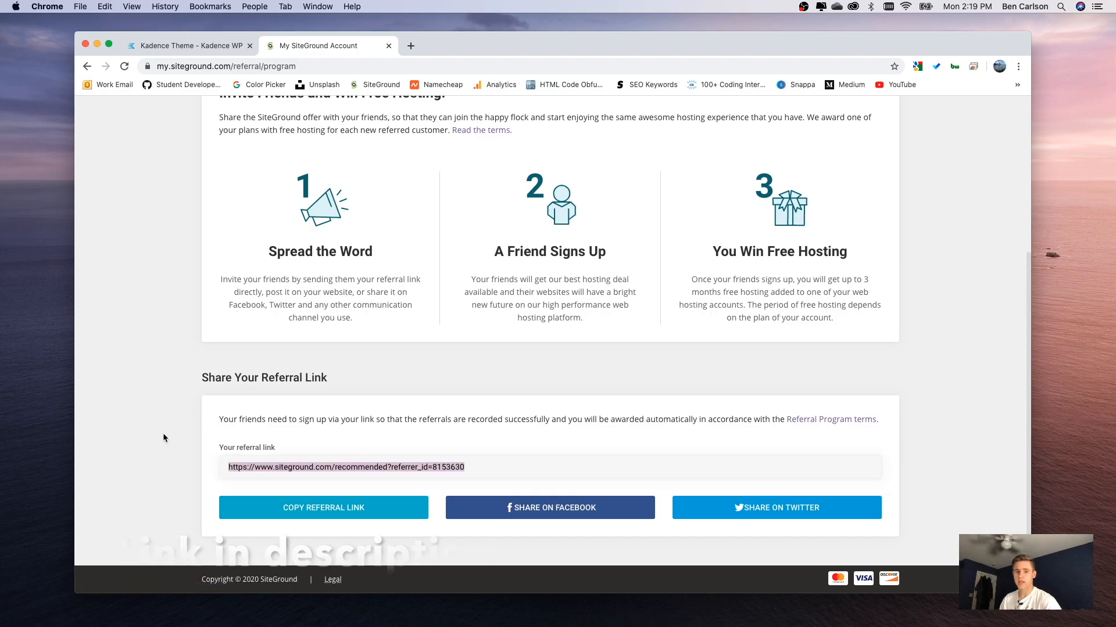
left_click(159, 424)
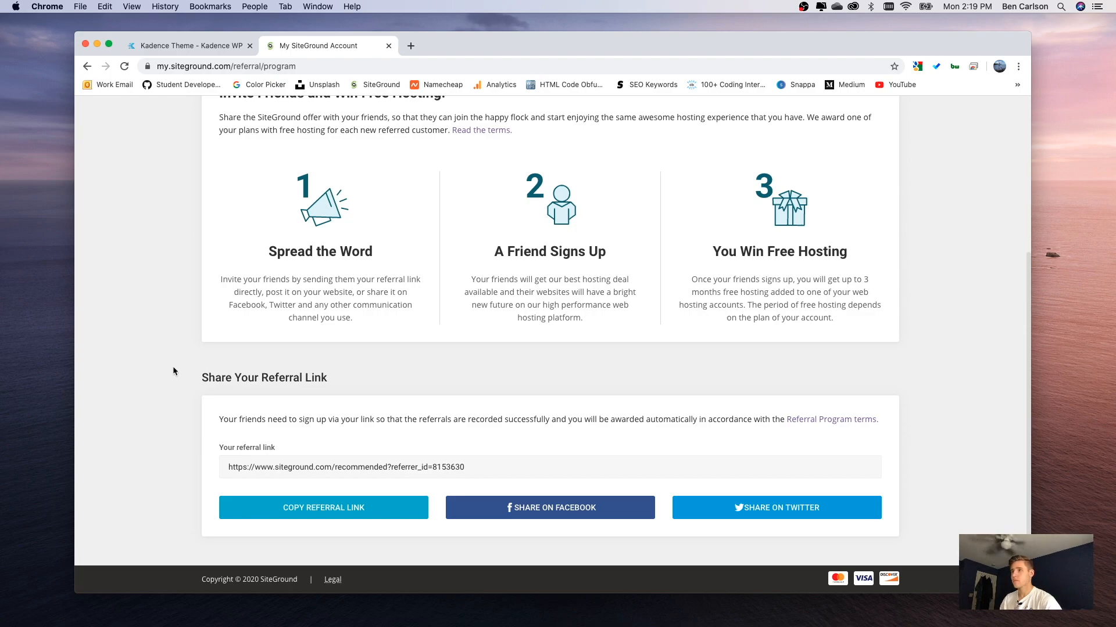
left_click(510, 474)
- From My Websites, start the NEW WEBSITE wizard for the StartUp Plan
left_click(316, 390)
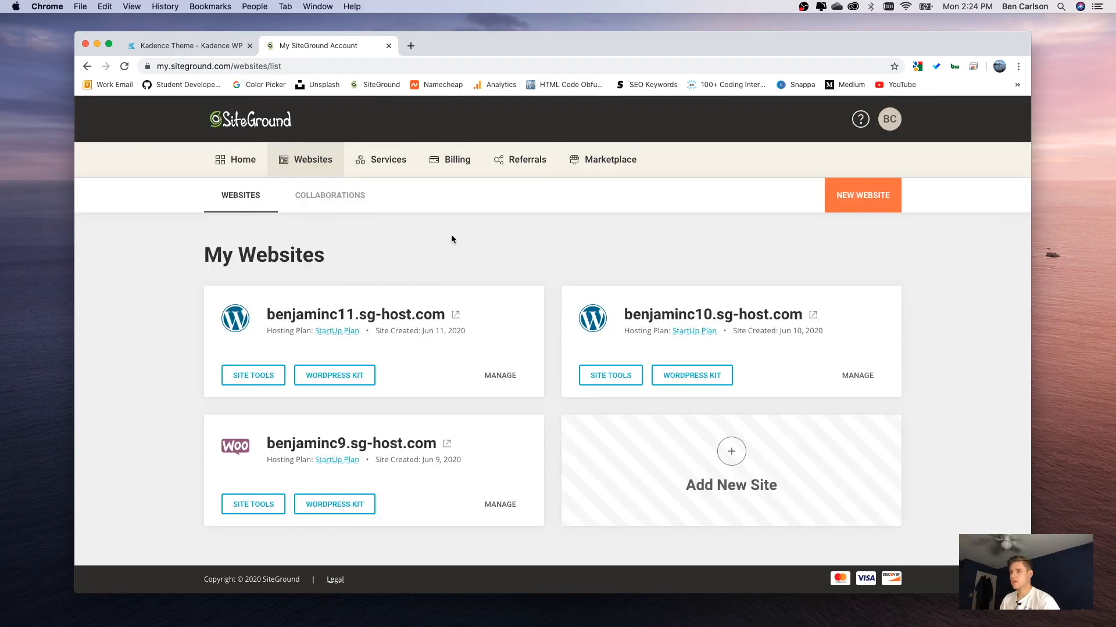
left_click_drag(204, 256, 437, 254)
left_click(438, 255)
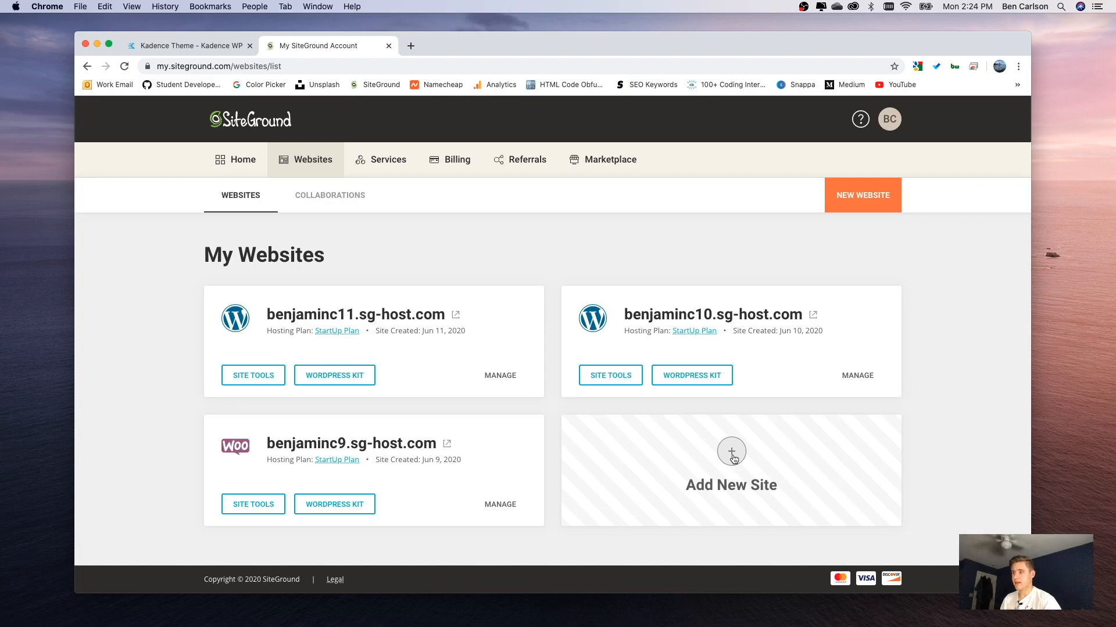
left_click(850, 192)
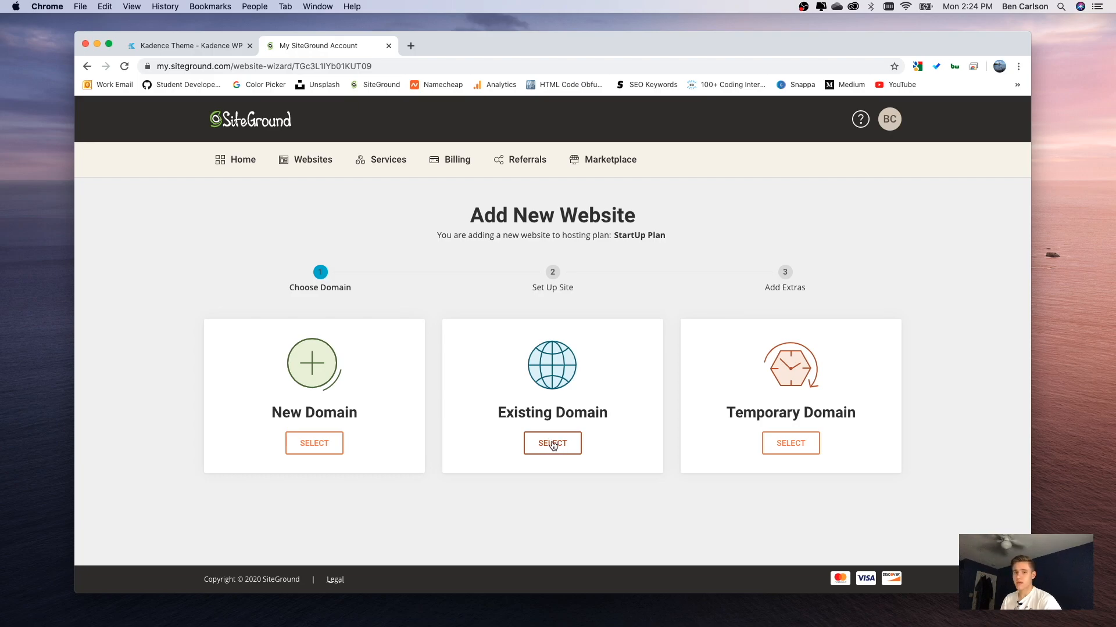
- Choose a free Temporary Domain for the new site and continue
left_click(794, 445)
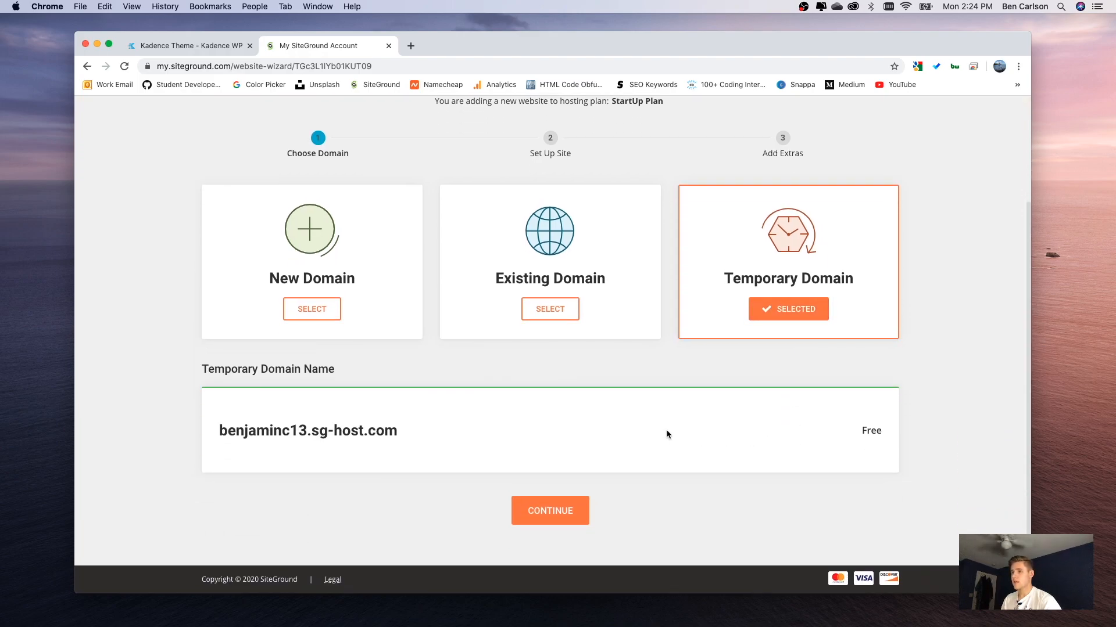
left_click_drag(256, 432, 398, 433)
left_click(489, 435)
left_click_drag(225, 433, 420, 430)
left_click(420, 430)
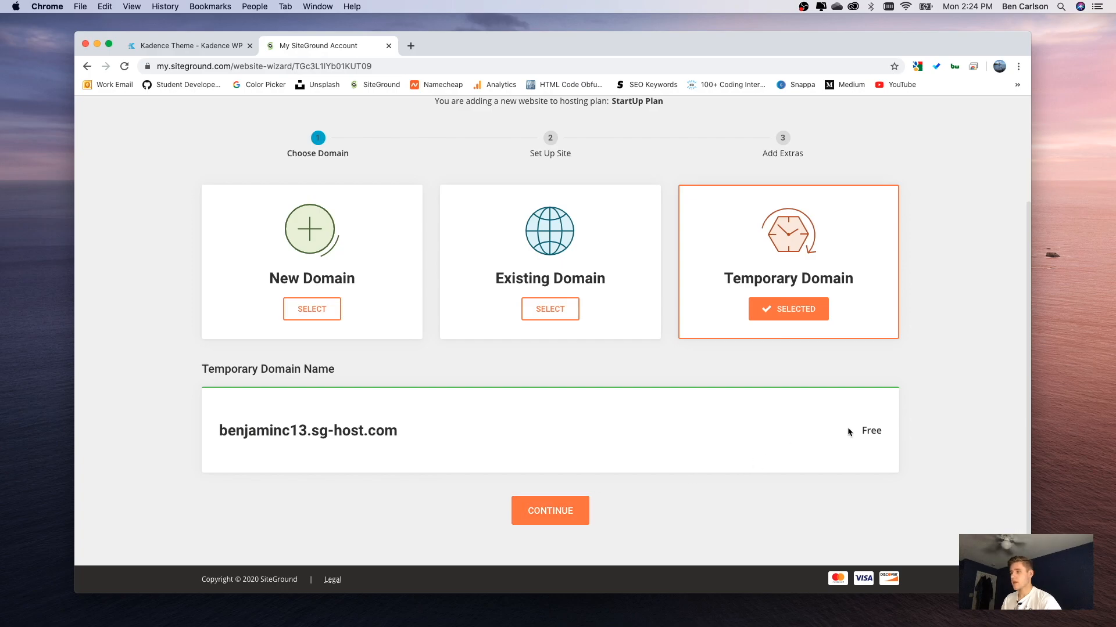
left_click(533, 506)
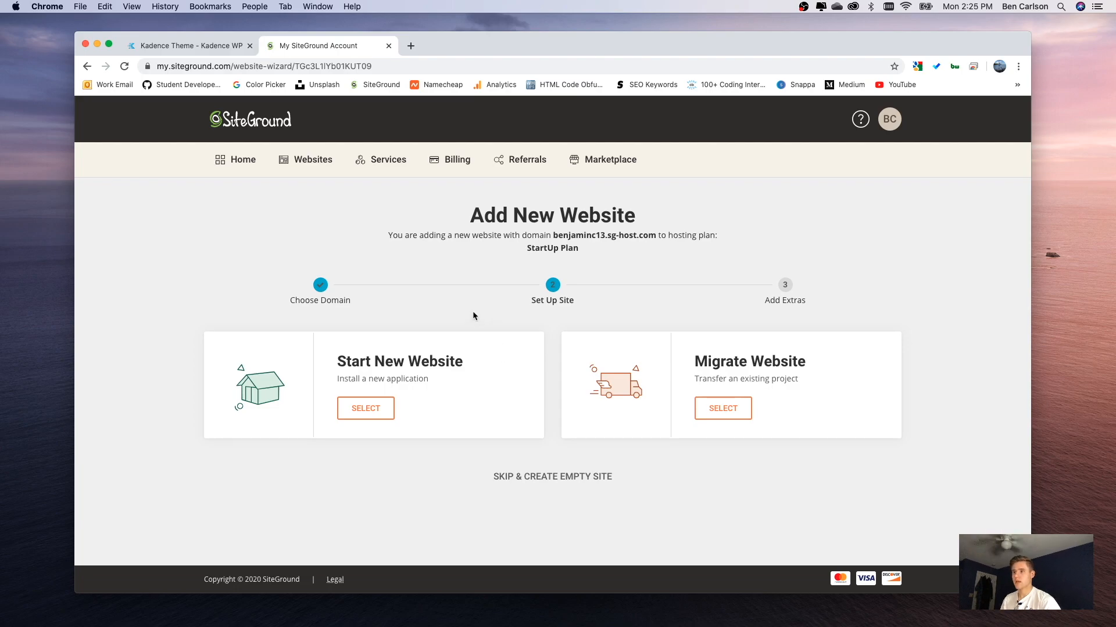
- Select Start New Website instead of Migrate Website
left_click_drag(347, 363, 528, 358)
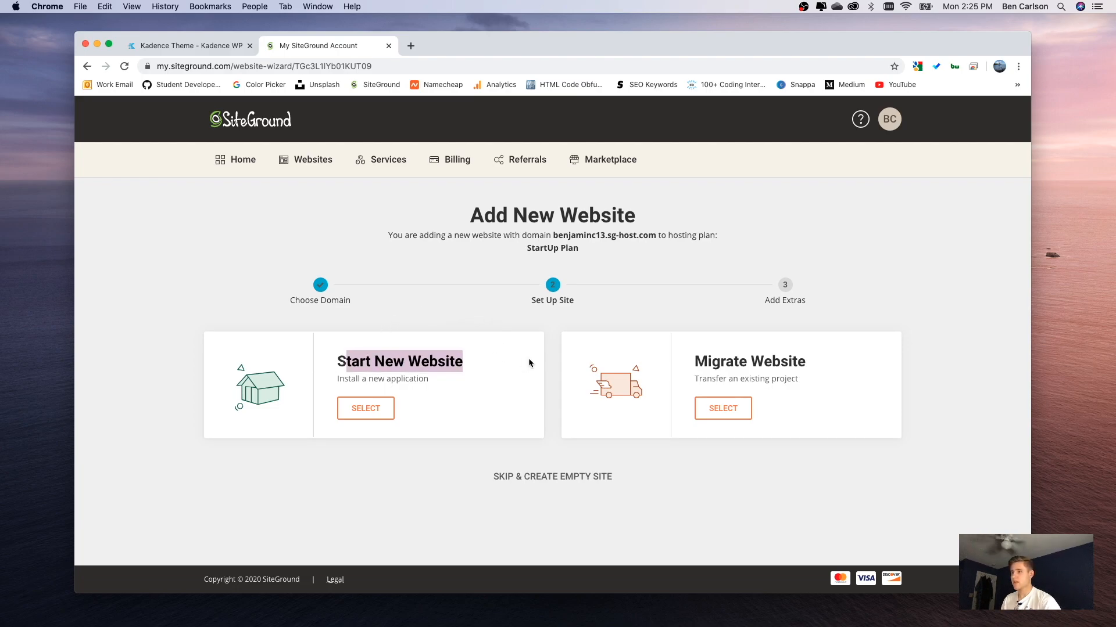
left_click(528, 358)
left_click_drag(690, 360, 801, 358)
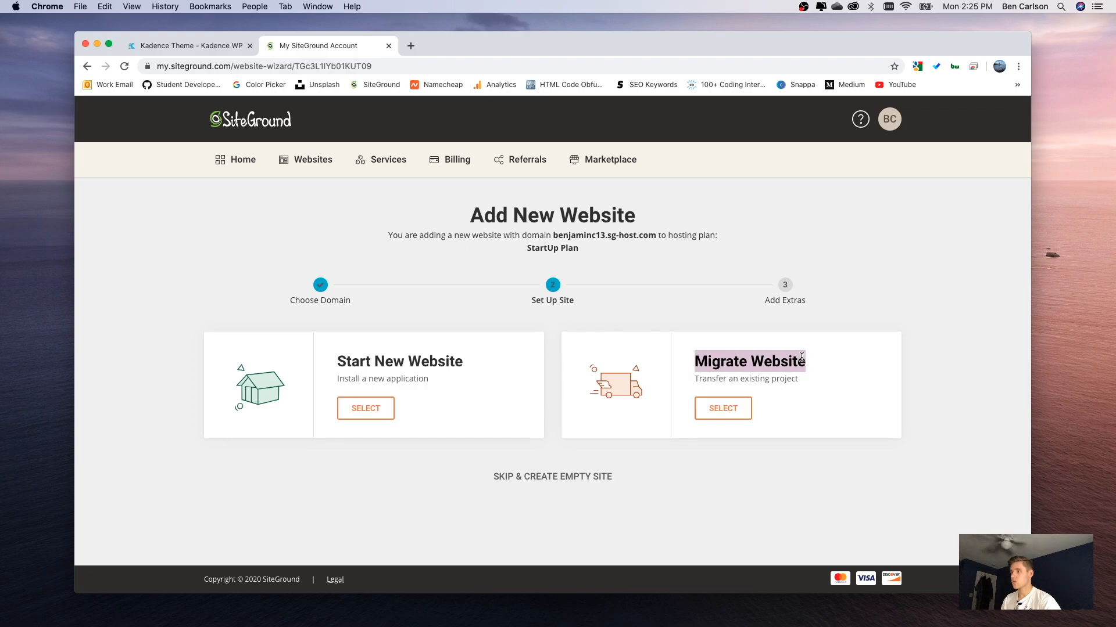
left_click(842, 356)
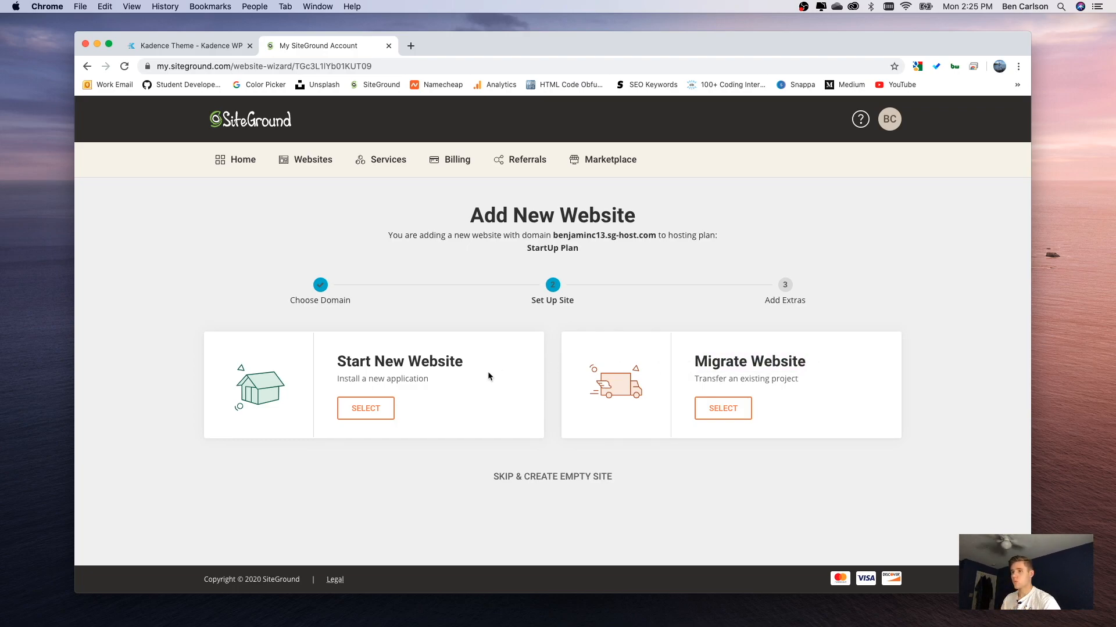
left_click(368, 409)
- Choose WordPress as the application for the new site
scroll(456, 413, "down", 5)
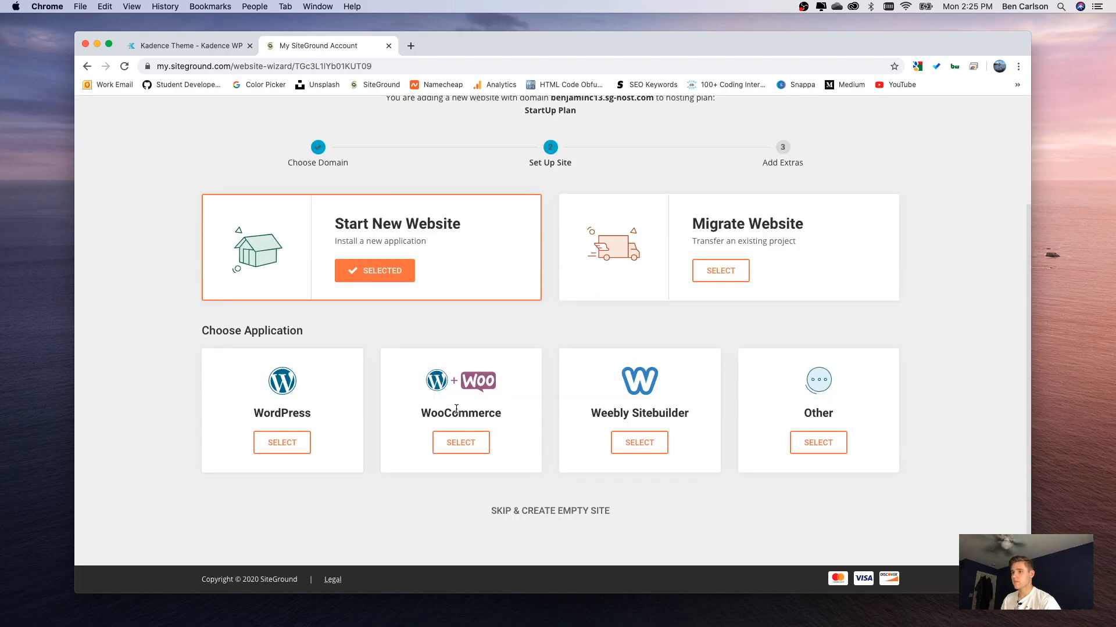
left_click_drag(197, 332, 337, 329)
left_click(337, 329)
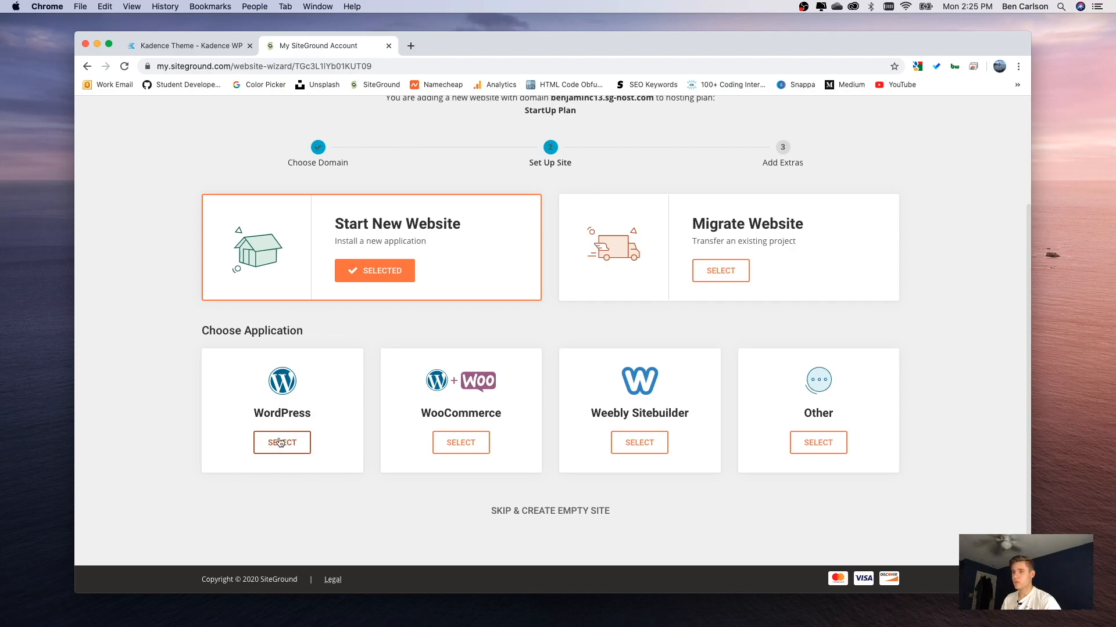
left_click_drag(419, 415, 696, 412)
left_click(697, 410)
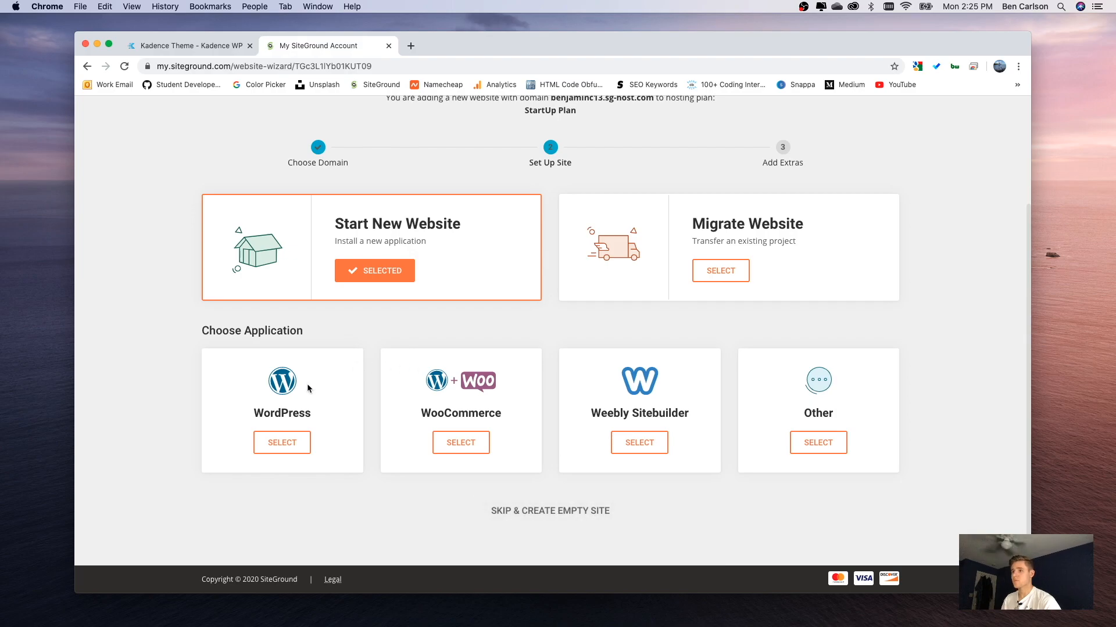
left_click(278, 444)
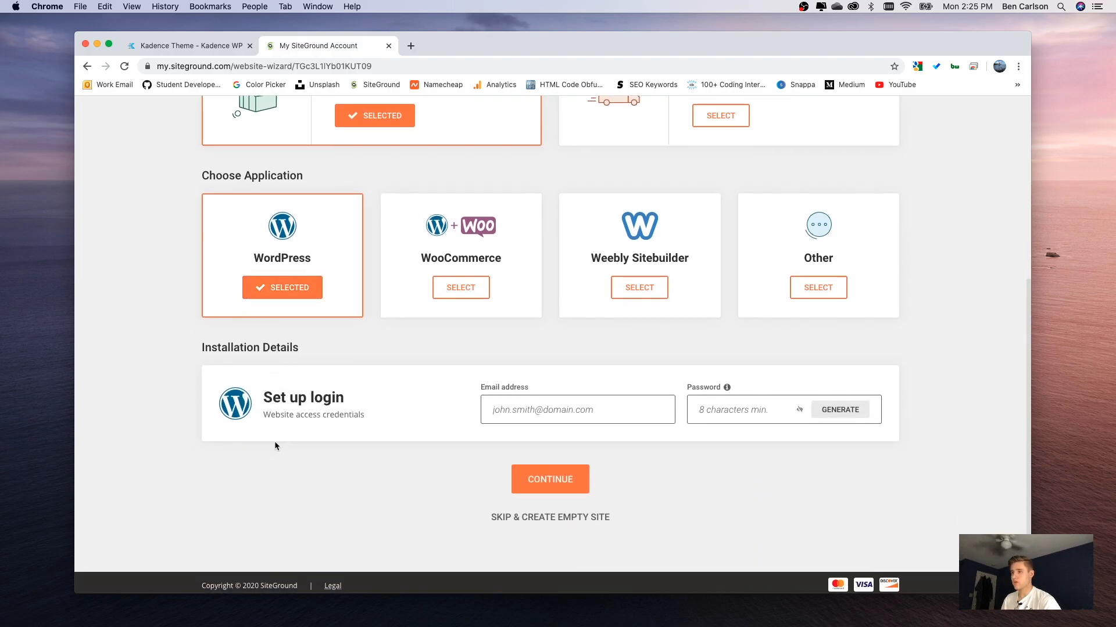
- Enter the login e-mail address, generate a strong password, and continue to Add Extras
left_click(563, 413)
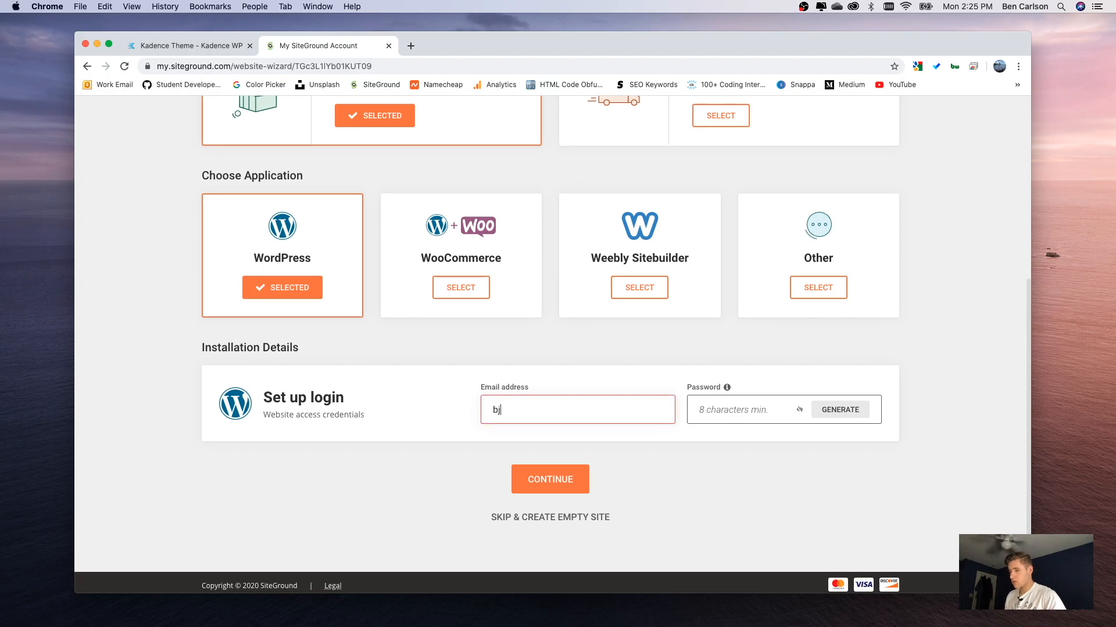
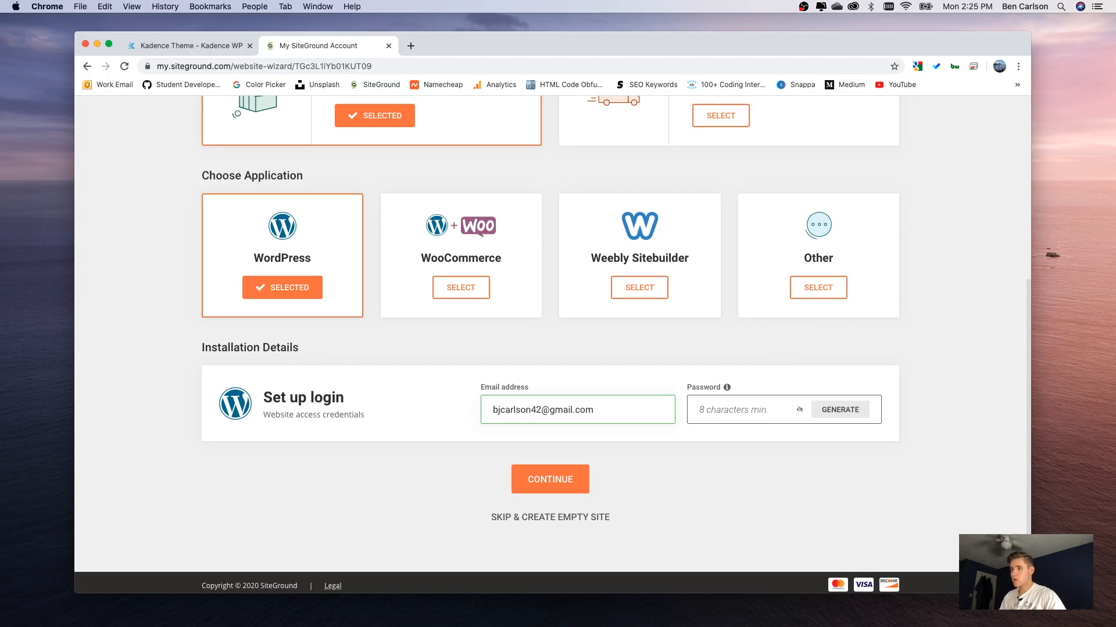
left_click(716, 410)
left_click(852, 410)
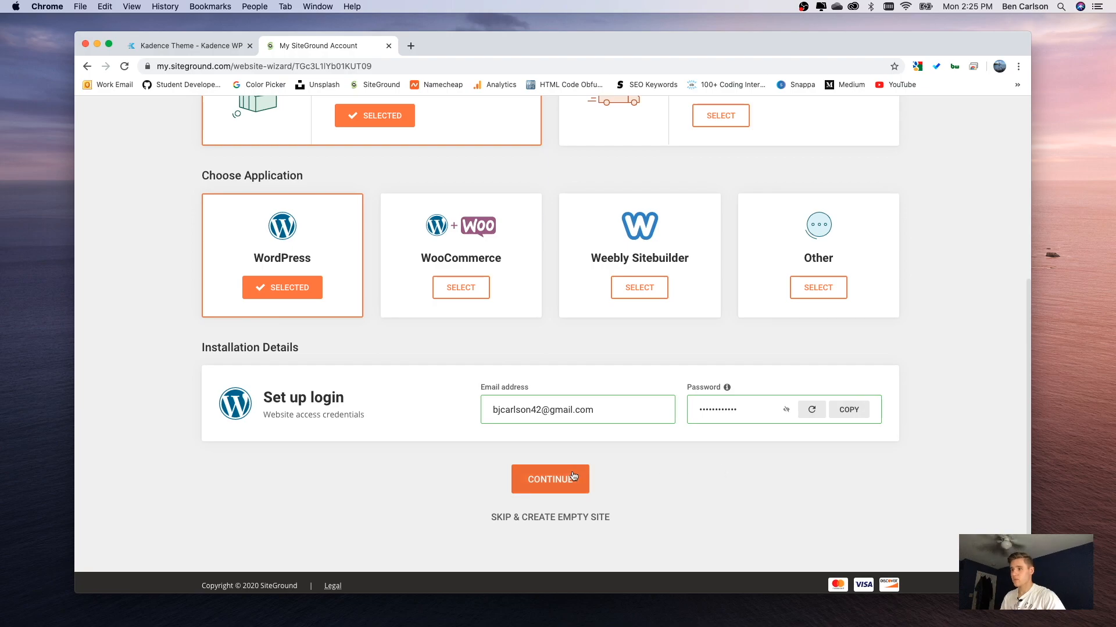
left_click(551, 478)
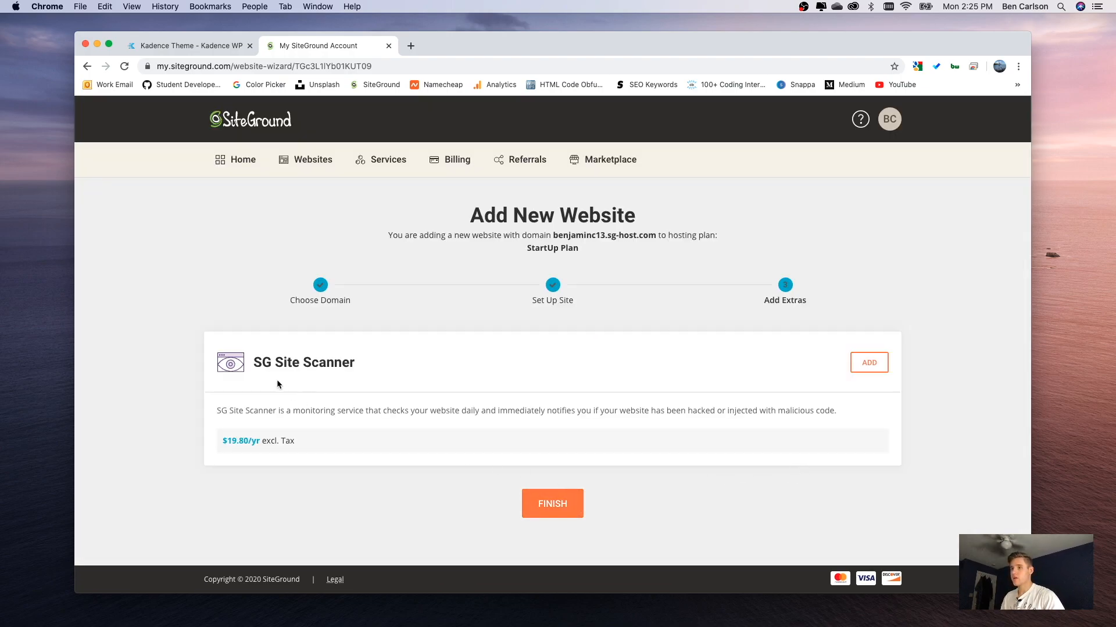
- Skip the $19.80/yr SG Site Scanner add-on and finish the wizard
triple_click(253, 361)
left_click_drag(253, 362, 351, 355)
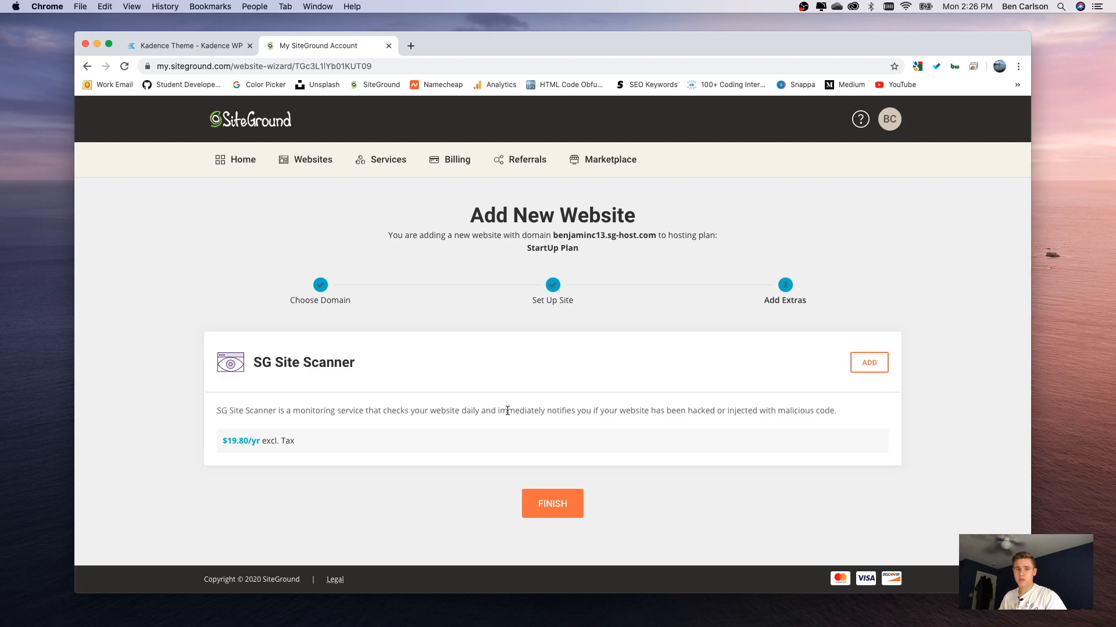
left_click_drag(239, 454, 209, 437)
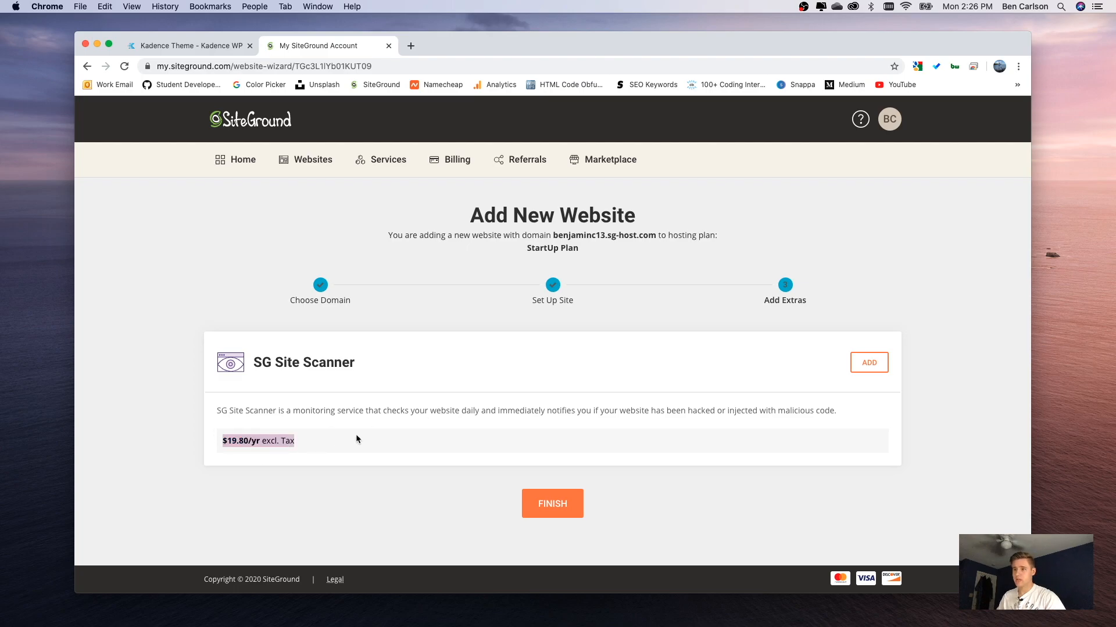
left_click(441, 435)
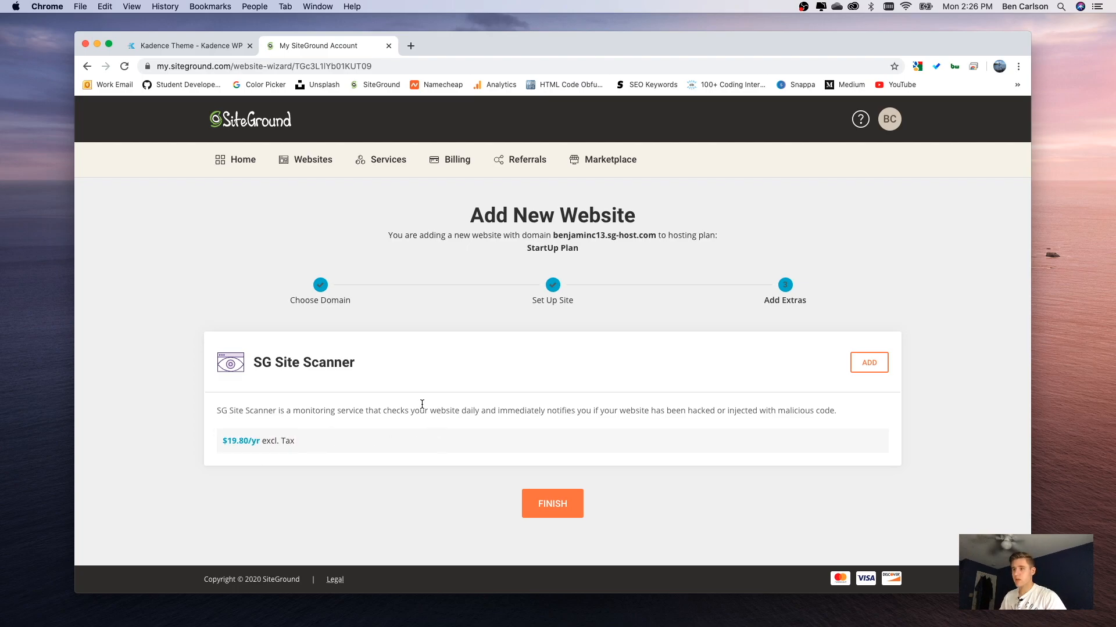
left_click(552, 504)
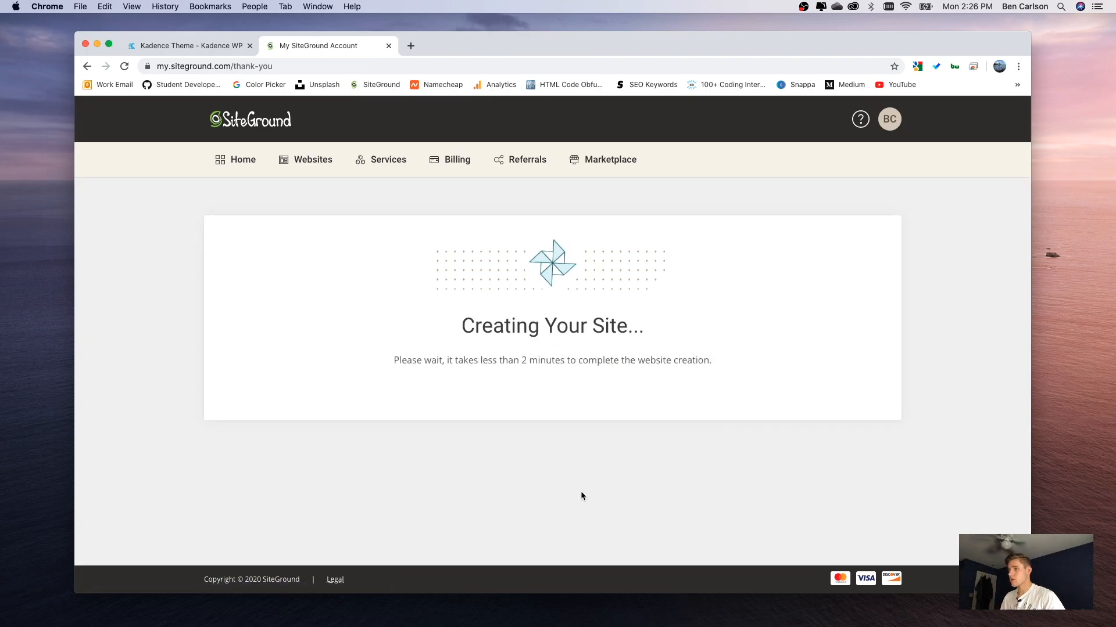
- Wait for site creation to complete and scroll through the You Are All Set! page
left_click_drag(453, 324, 747, 322)
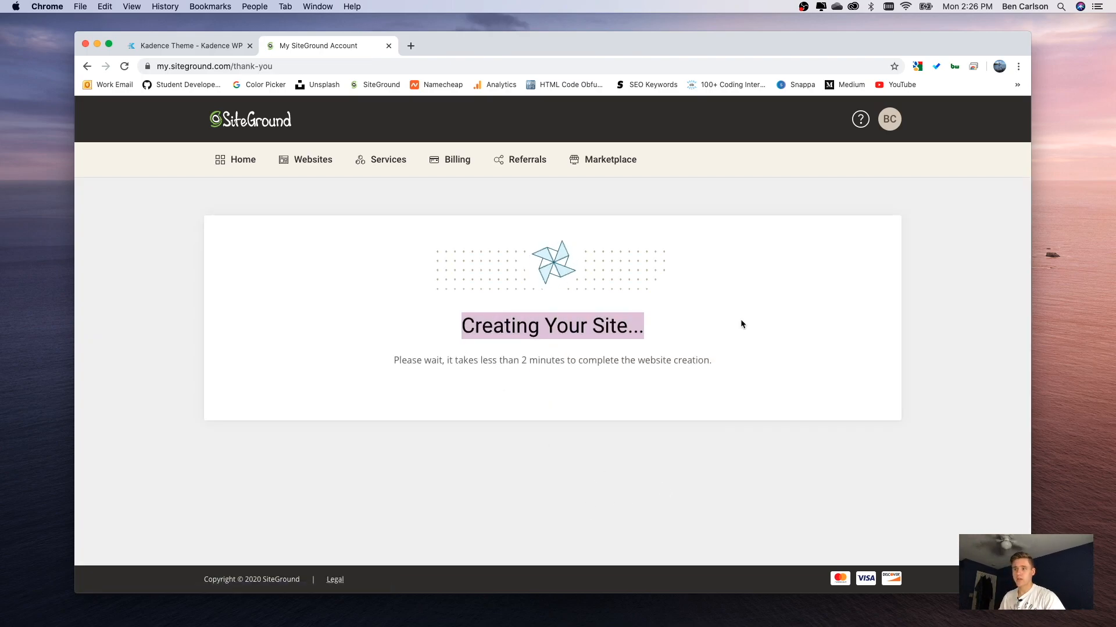
left_click(740, 324)
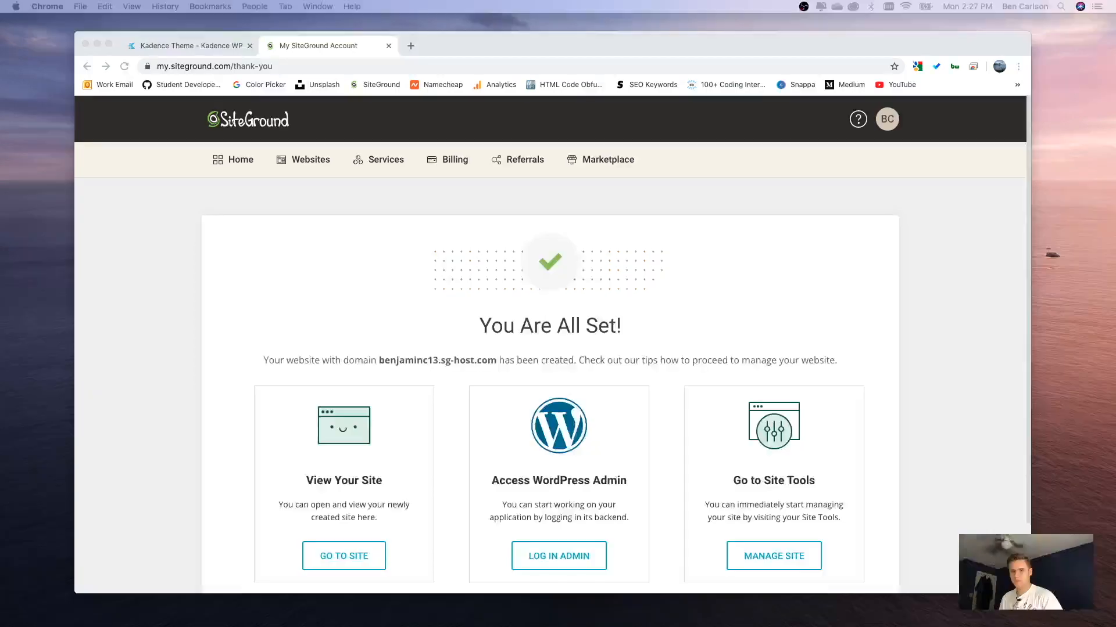
left_click(433, 259)
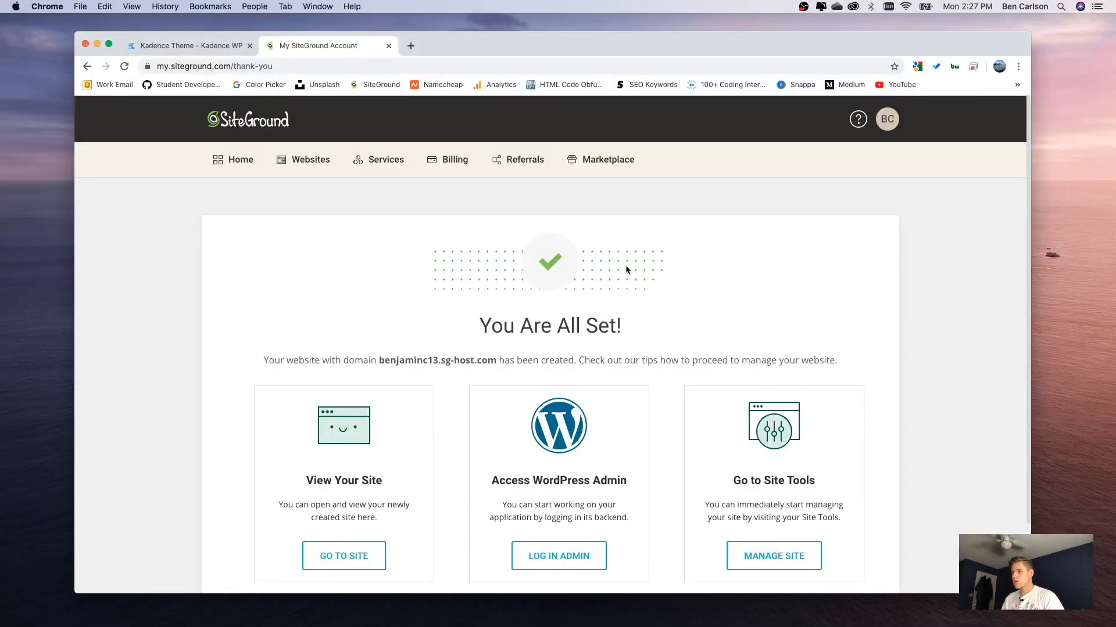
scroll(622, 256, "down", 1)
left_click_drag(480, 314, 716, 315)
left_click(716, 315)
scroll(572, 302, "down", 3)
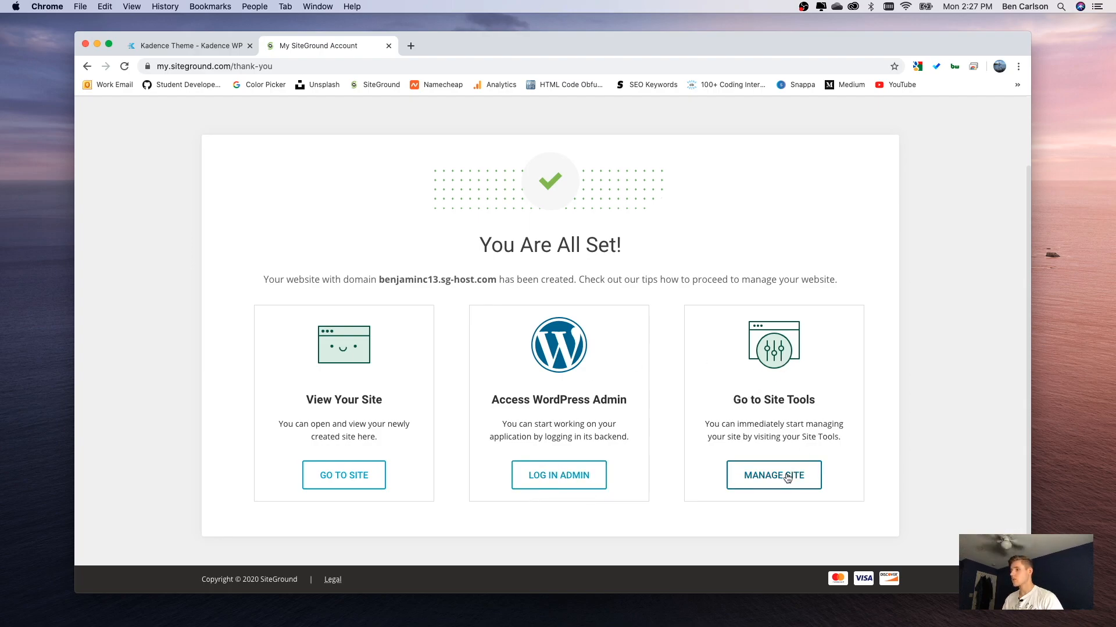
- Open the newly created site in its own tab and look over its home page
left_click(343, 475)
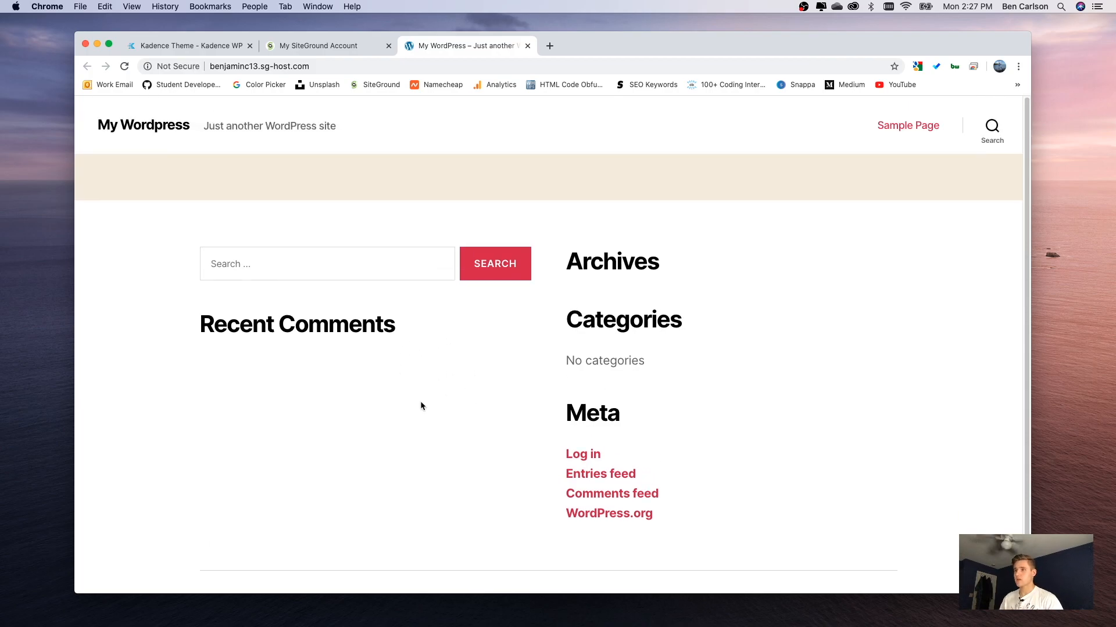
scroll(420, 406, "down", 2)
scroll(420, 405, "up", 2)
scroll(396, 436, "down", 2)
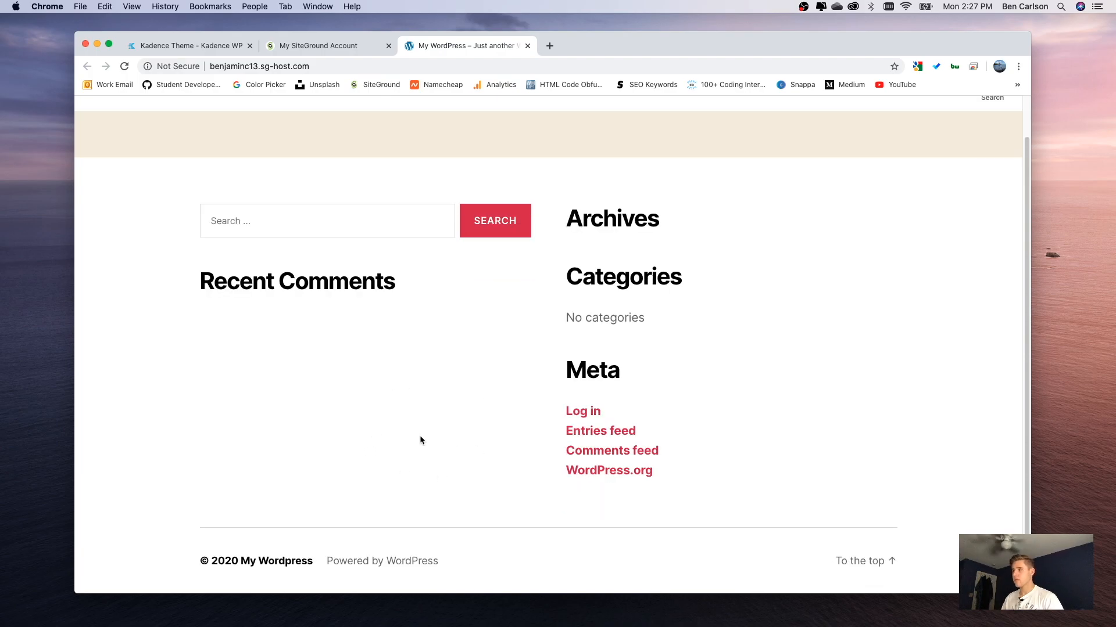
scroll(419, 440, "up", 2)
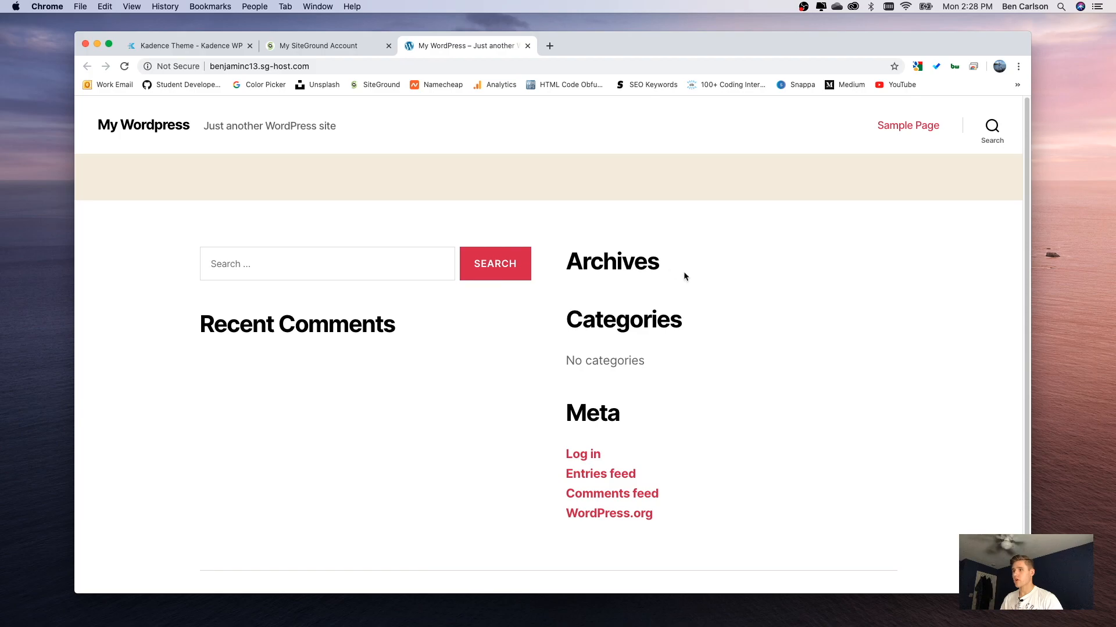
scroll(581, 395, "down", 1)
scroll(463, 442, "up", 1)
- Open the site's default Sample Page and look it over
left_click(907, 133)
scroll(459, 267, "down", 15)
scroll(458, 244, "up", 15)
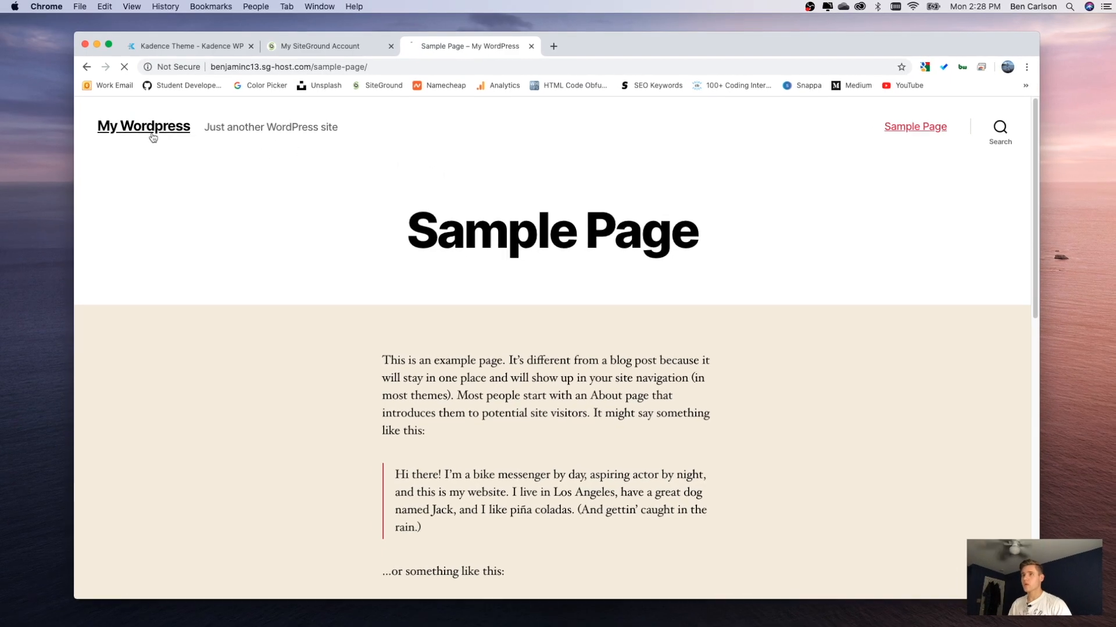
- Load the admin login page by appending /wp-admin to the site address
left_click(148, 129)
left_click(384, 72)
key("Right")
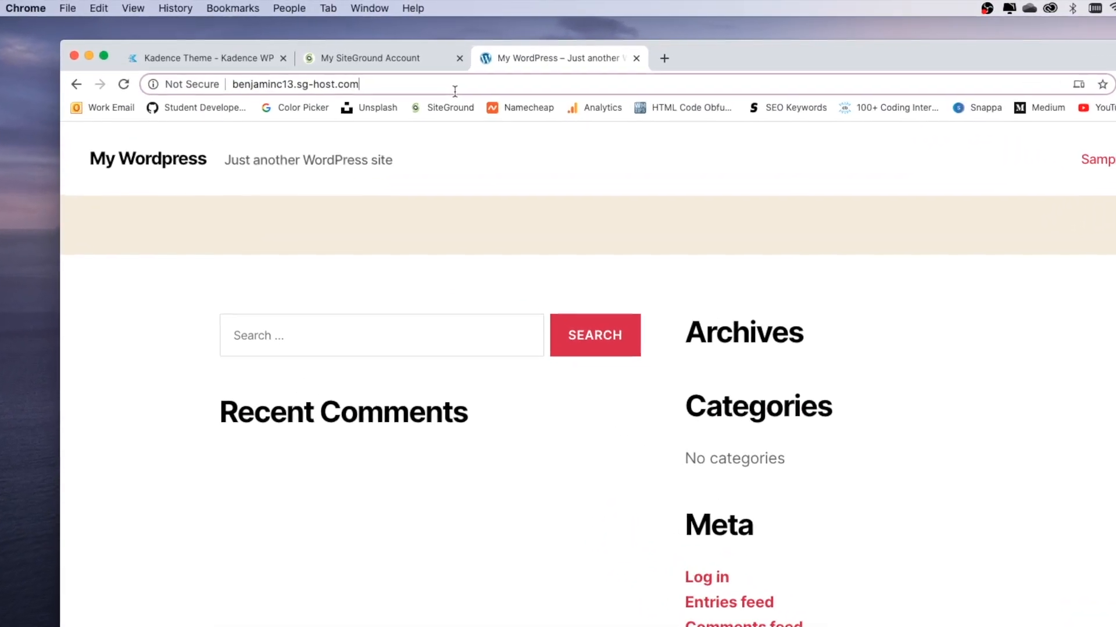
type("/wp-")
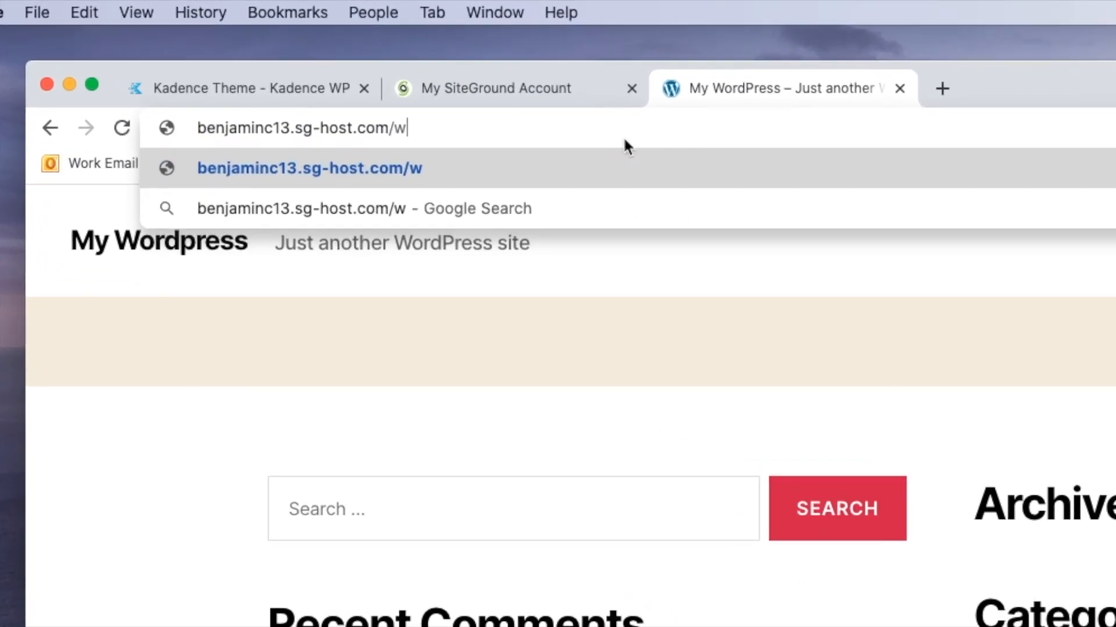
type("admin")
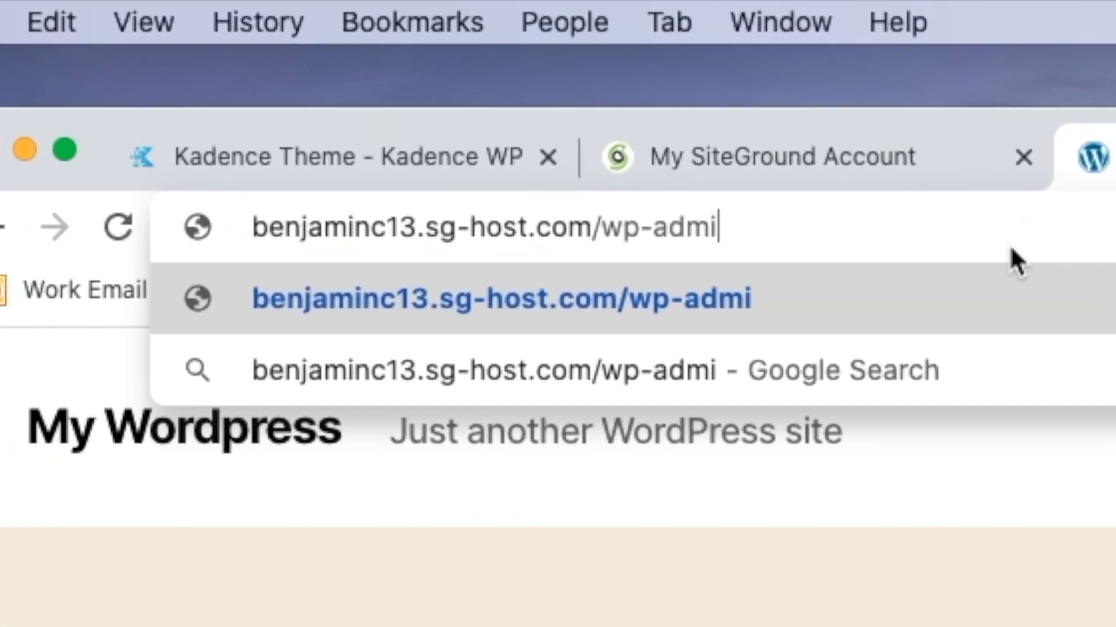
key("Return")
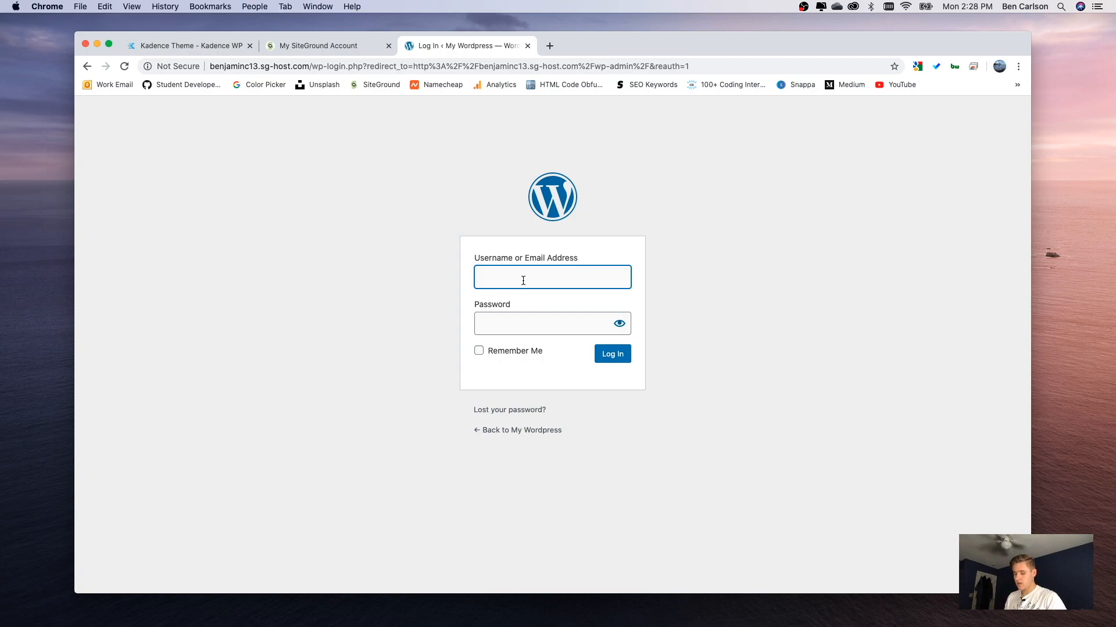
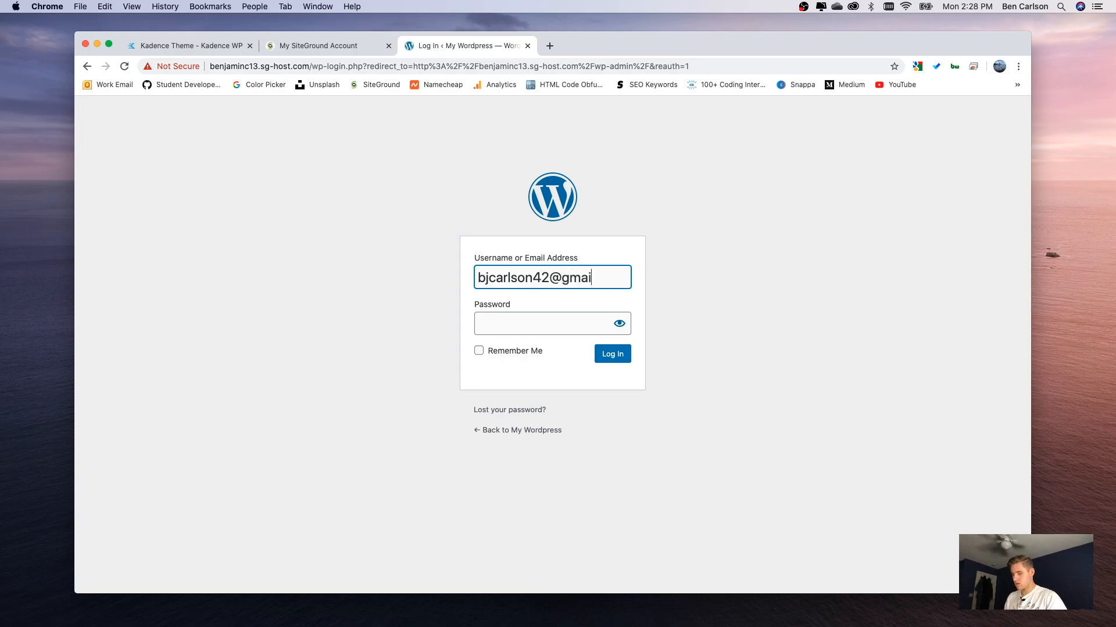
- Log in with the account e-mail and pasted password, with Remember Me ticked
key("Tab")
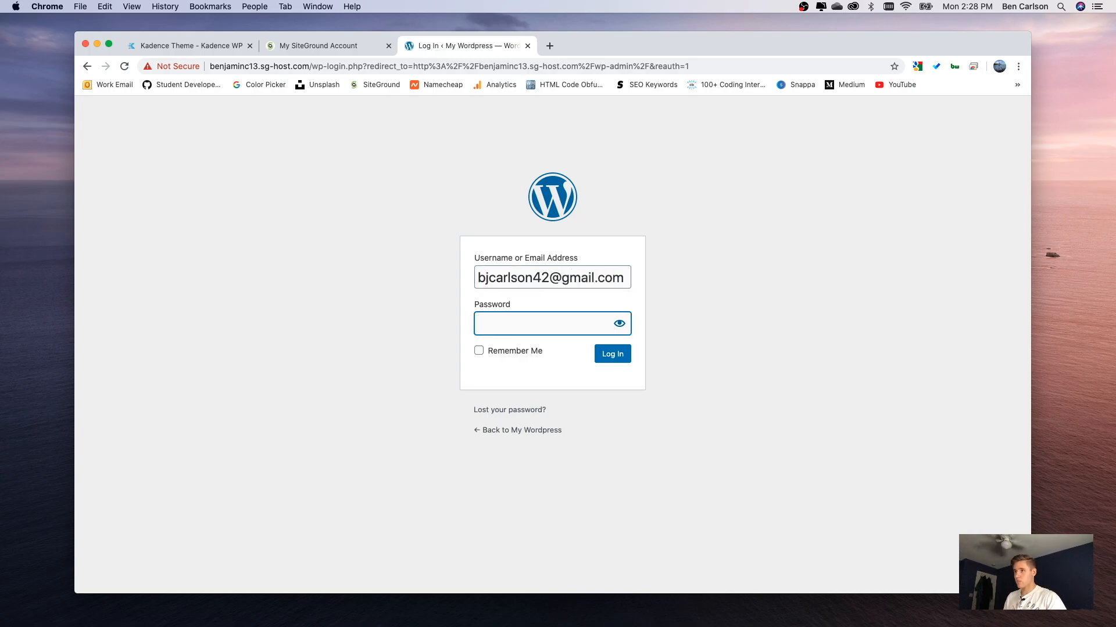
key("super+v")
left_click(479, 351)
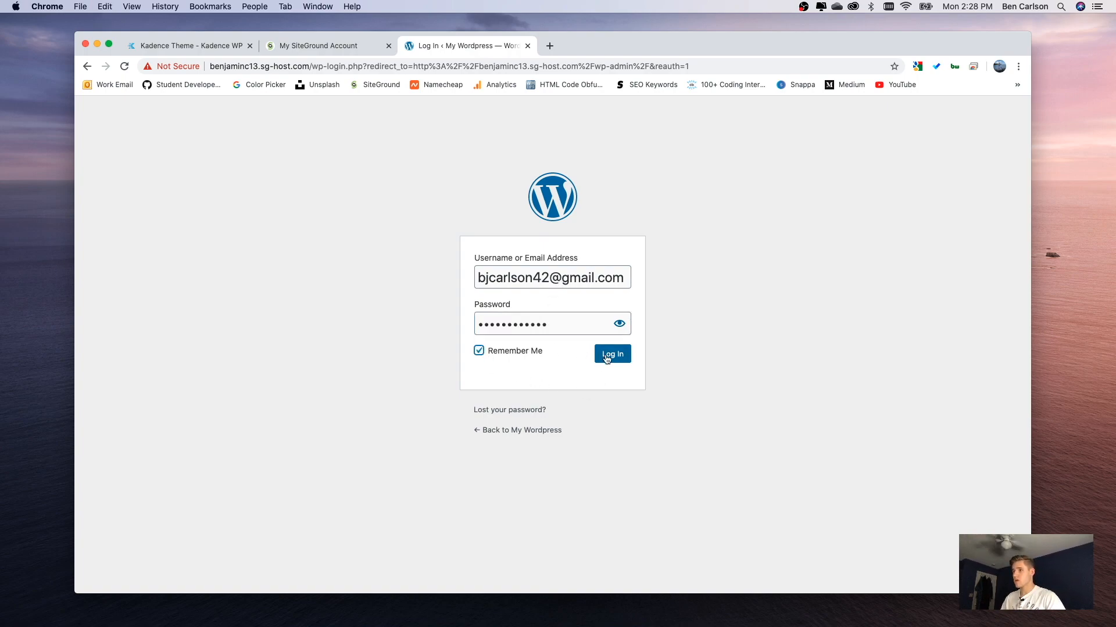
left_click(613, 355)
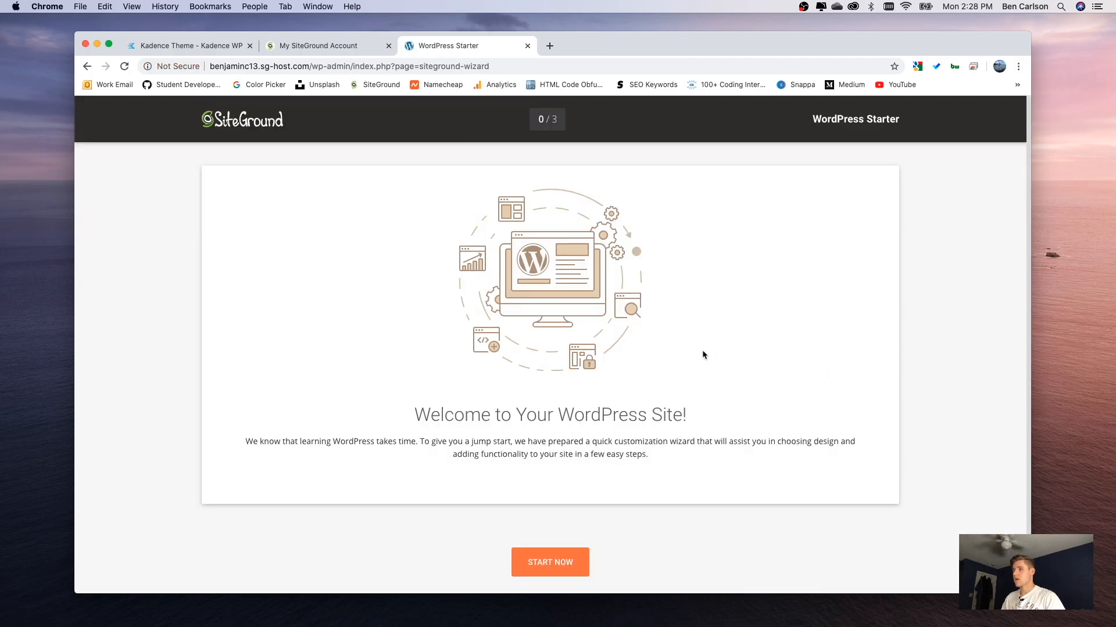
- Exit the WordPress Starter wizard at step 0/3 to reach the admin Dashboard
scroll(522, 305, "down", 1)
scroll(523, 317, "up", 1)
scroll(529, 343, "down", 1)
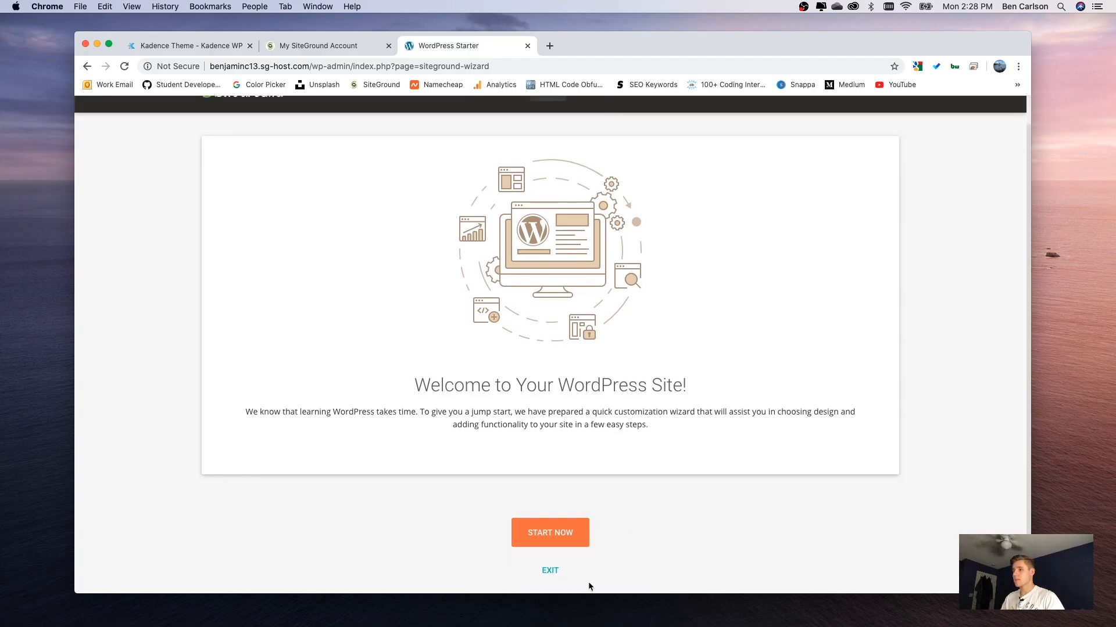
left_click(551, 573)
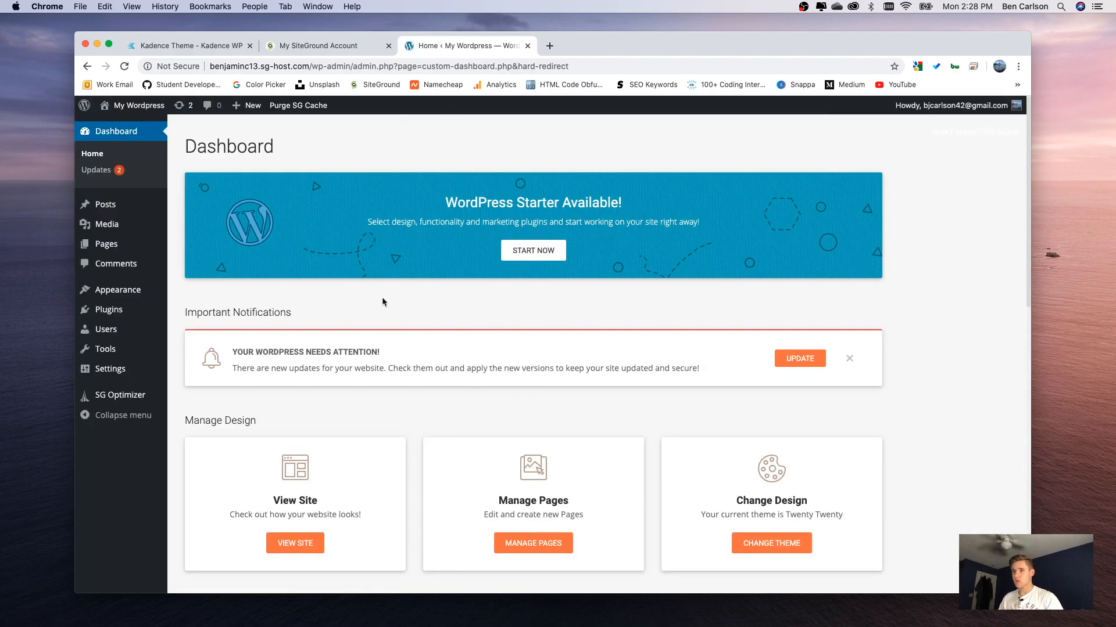
mouse_move(149, 358)
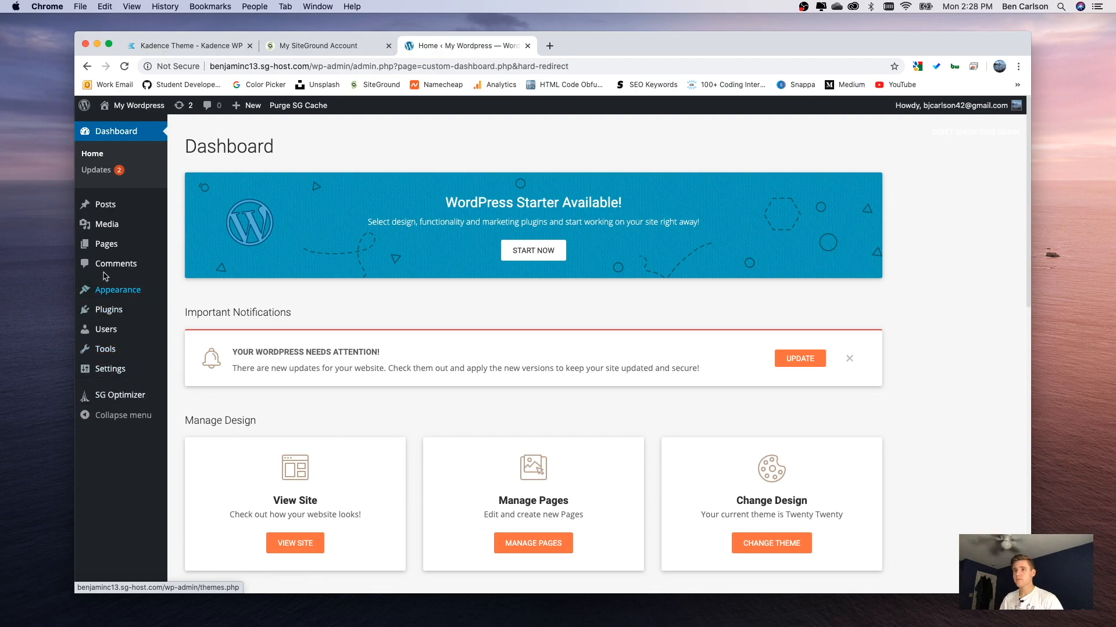
mouse_move(112, 206)
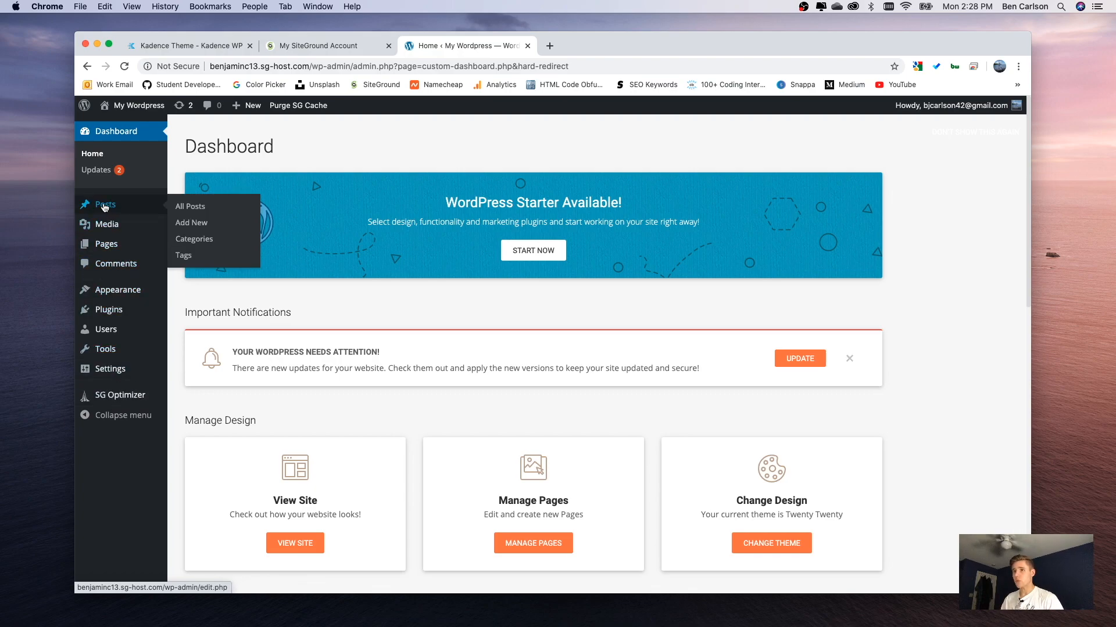
mouse_move(106, 232)
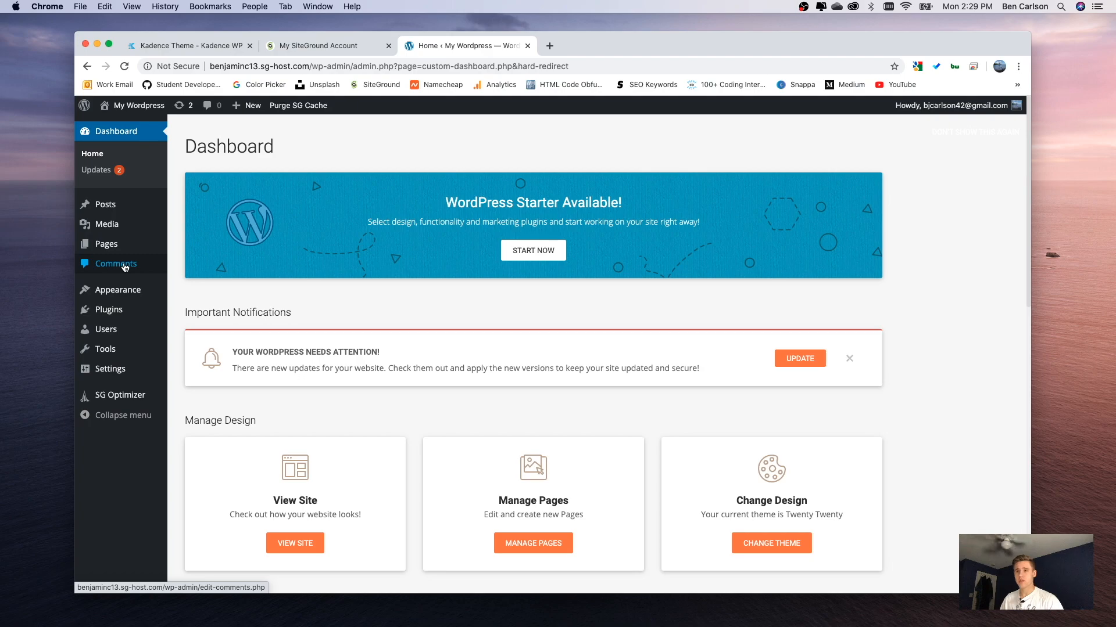
mouse_move(126, 301)
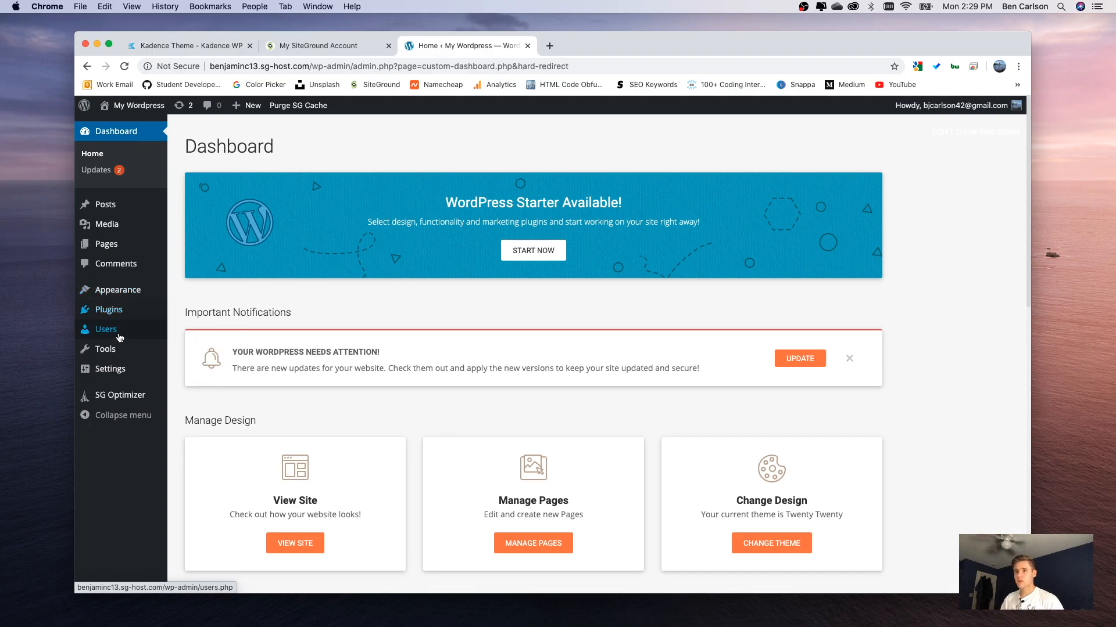
mouse_move(119, 337)
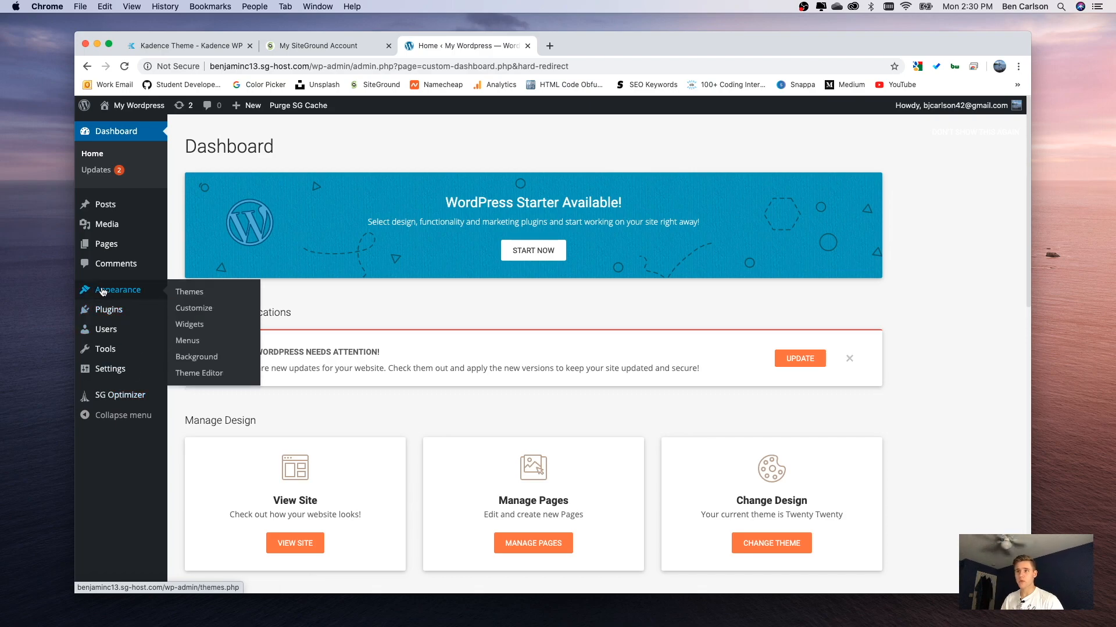
- Go to Appearance > Themes > Add New and reveal the Upload Theme form
left_click(196, 293)
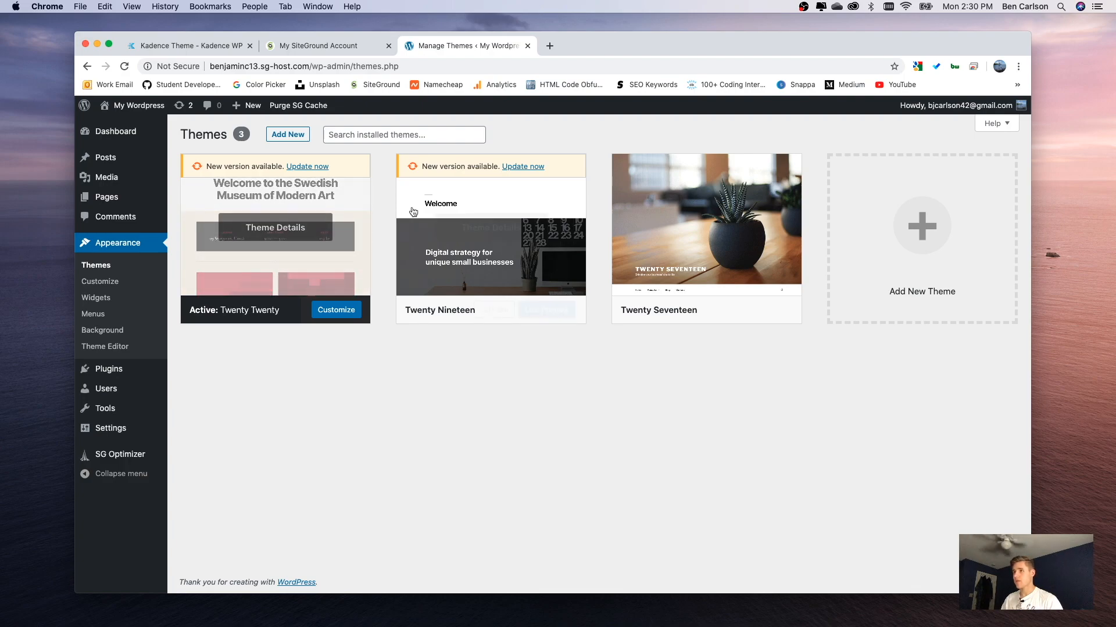
mouse_move(445, 250)
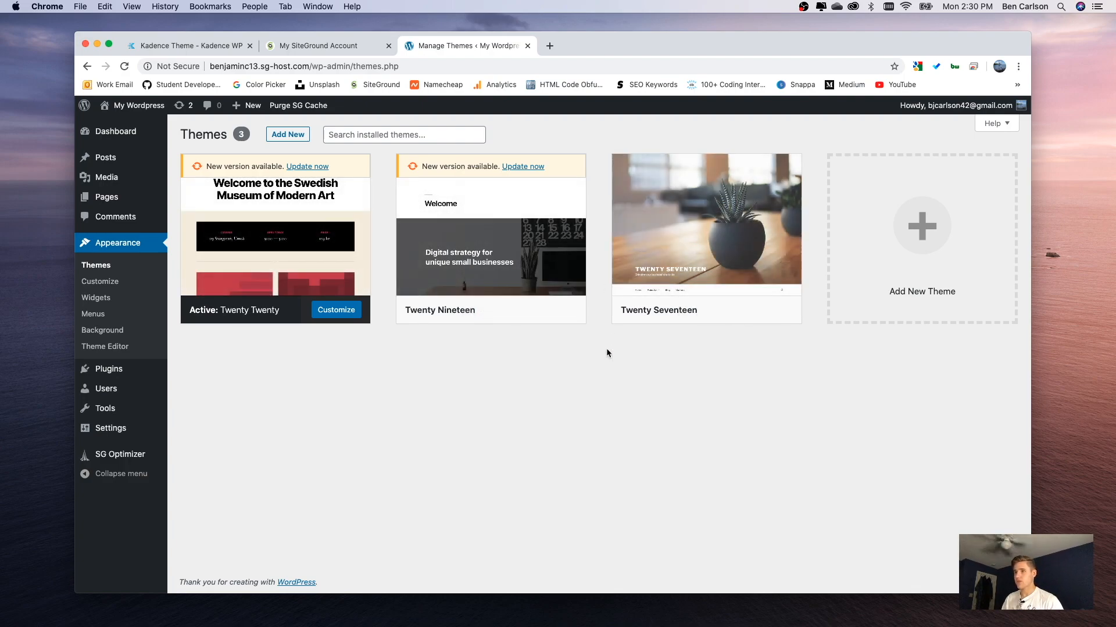
left_click(286, 134)
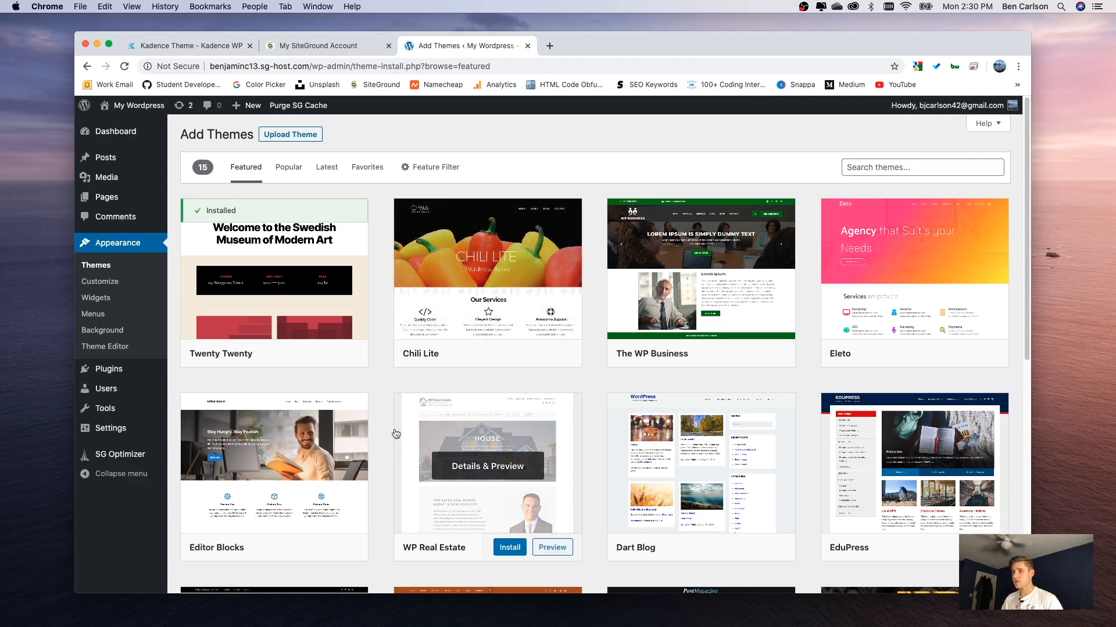
scroll(395, 430, "down", 10)
scroll(395, 433, "up", 10)
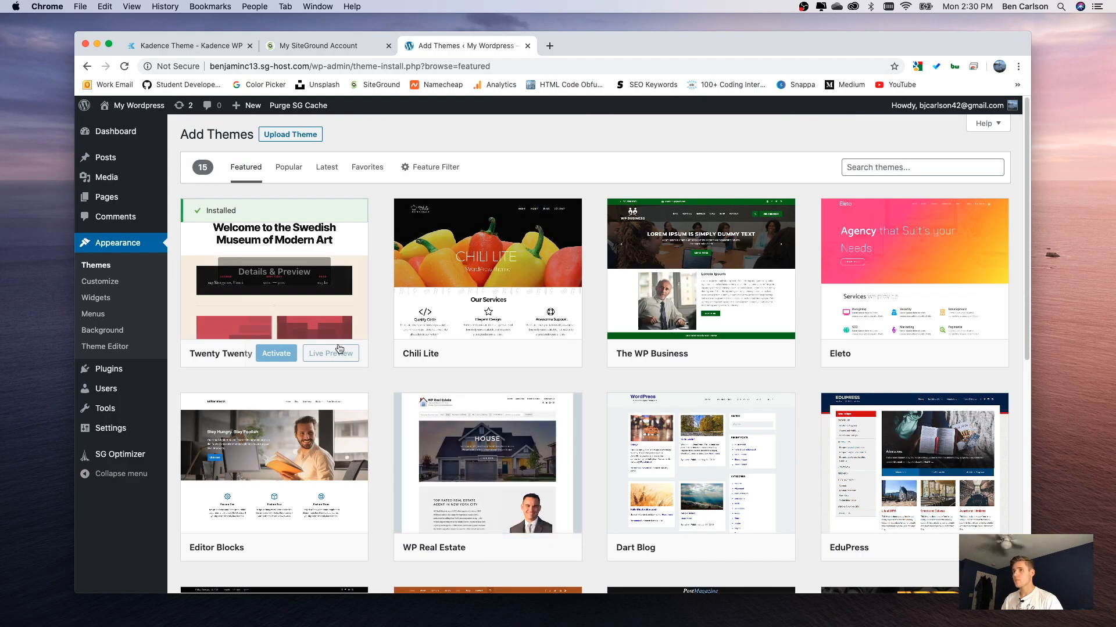
left_click(289, 136)
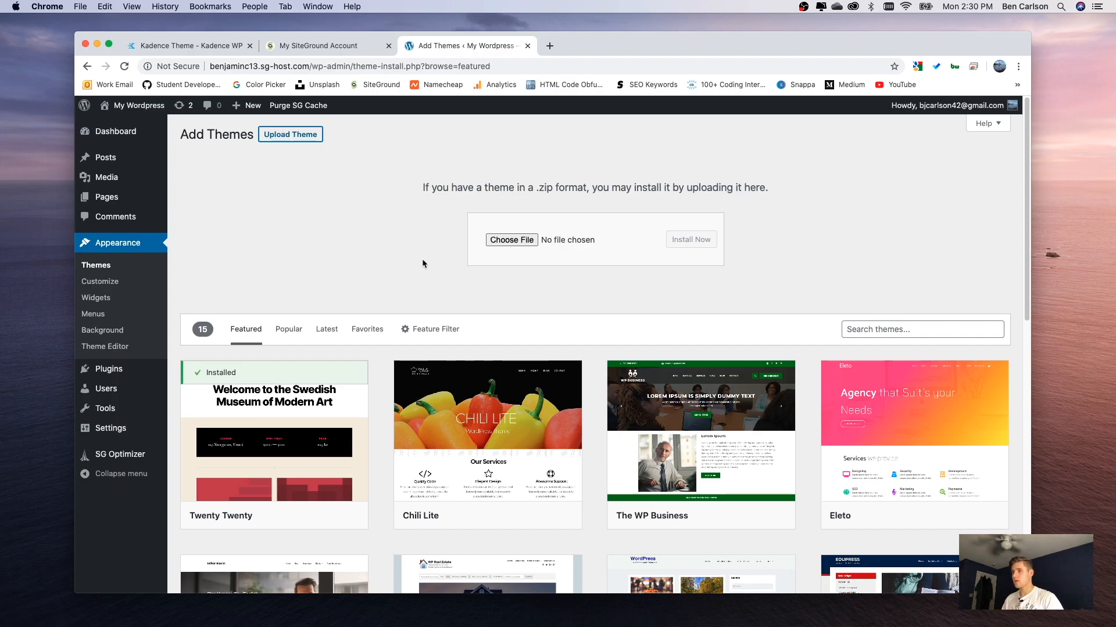
- Attach kadence.zip to the upload form and install the Kadence theme
left_click(510, 240)
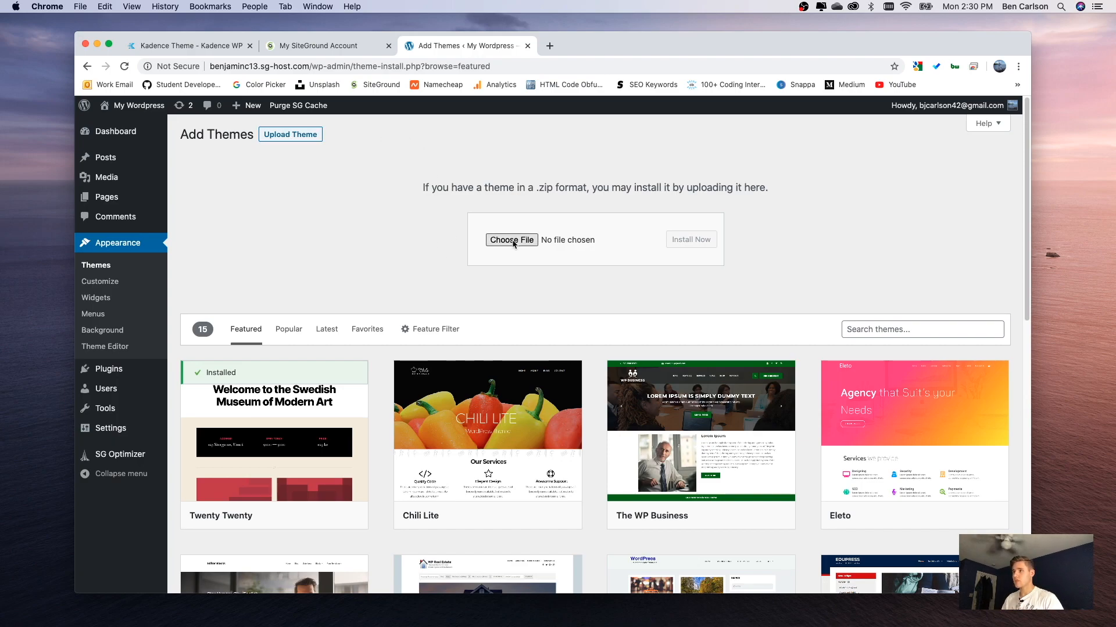
left_click(759, 325)
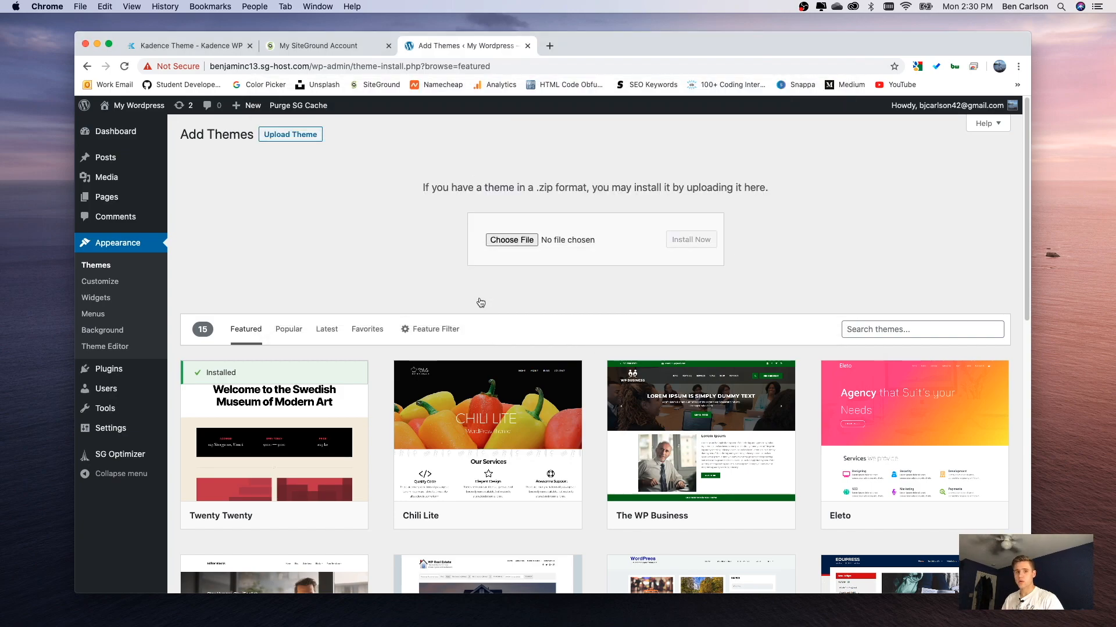
key("super+Tab")
left_click_drag(511, 195, 515, 300)
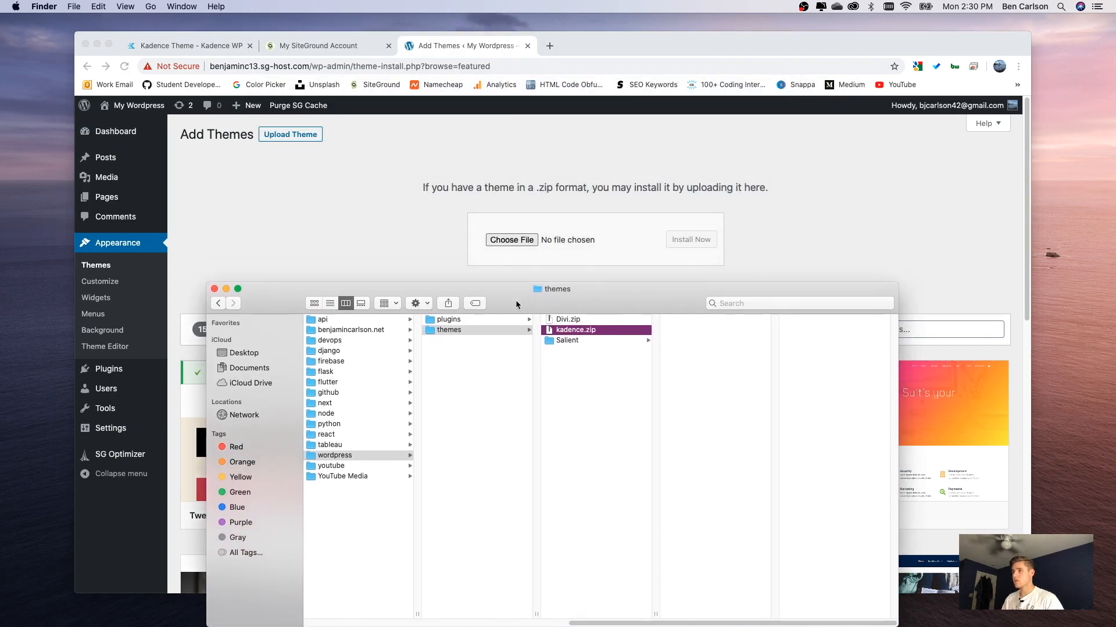
left_click_drag(577, 330, 510, 241)
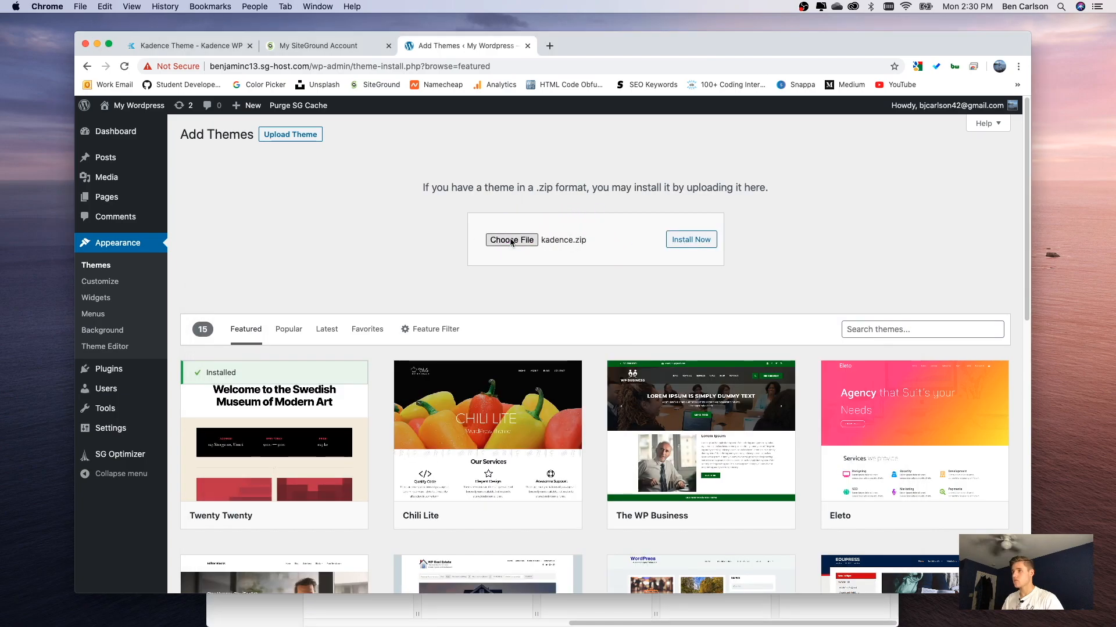
left_click(692, 240)
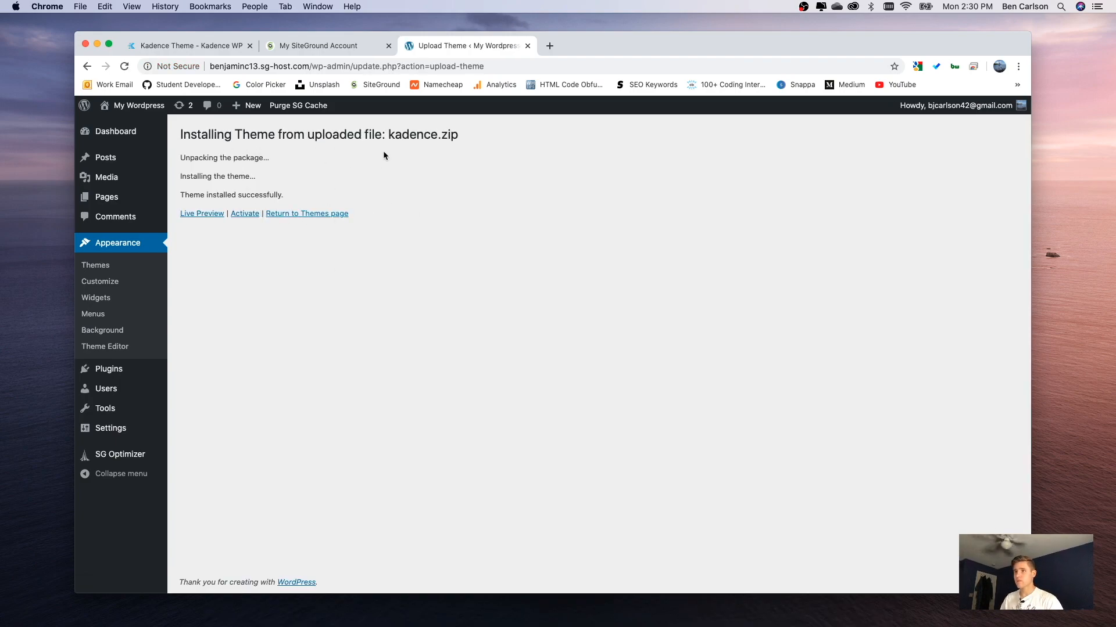
- Activate Kadence and view the front page through Visit Site in the admin bar
left_click(245, 214)
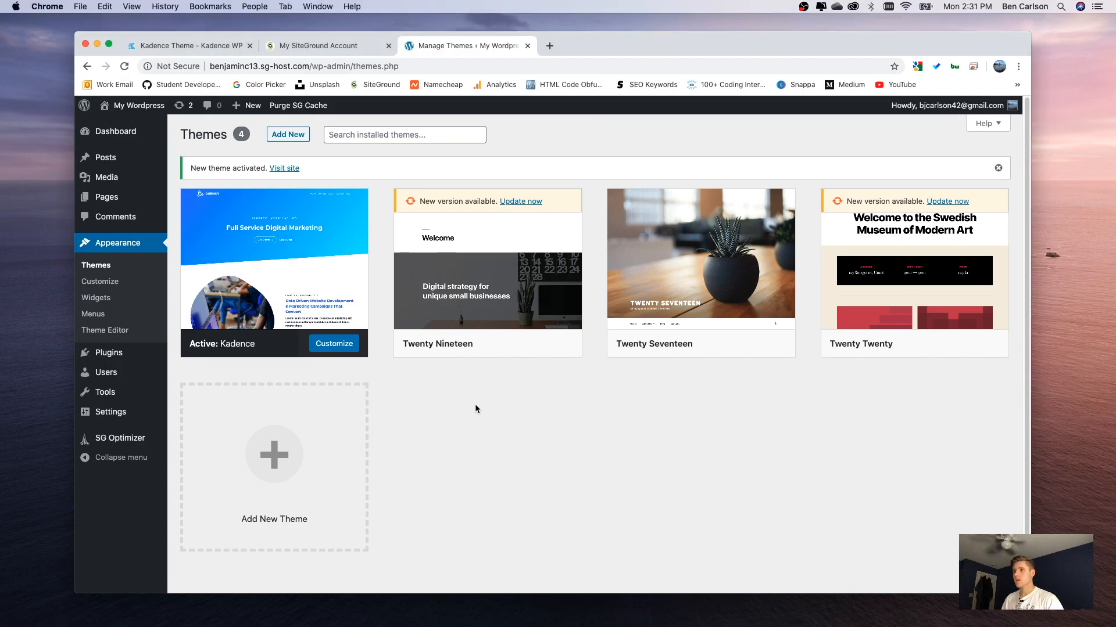
mouse_move(866, 308)
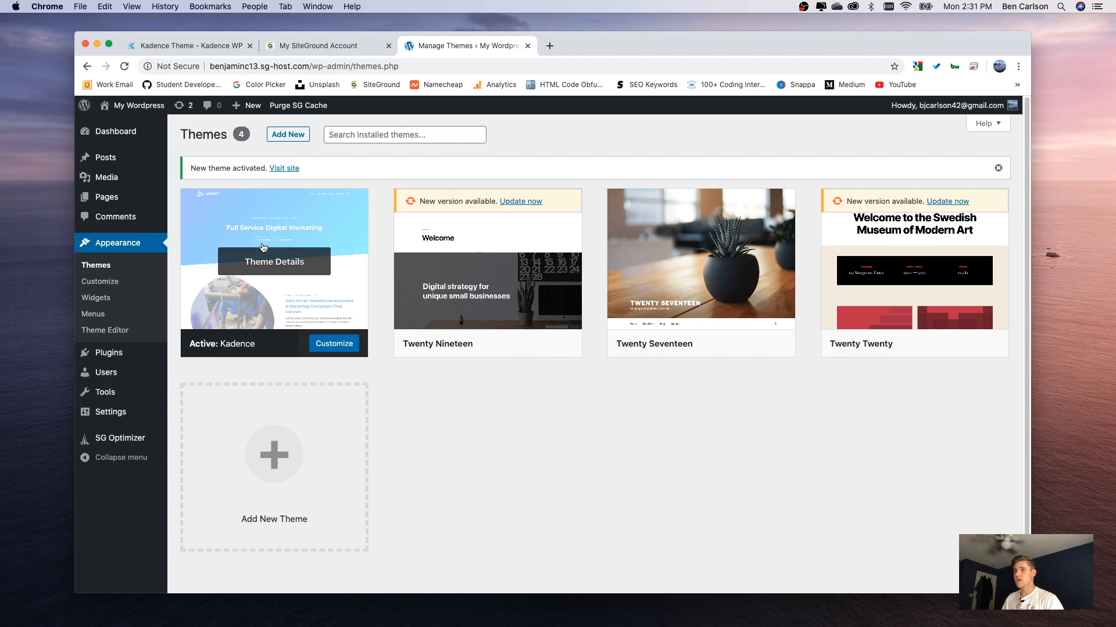
mouse_move(137, 111)
left_click(119, 125)
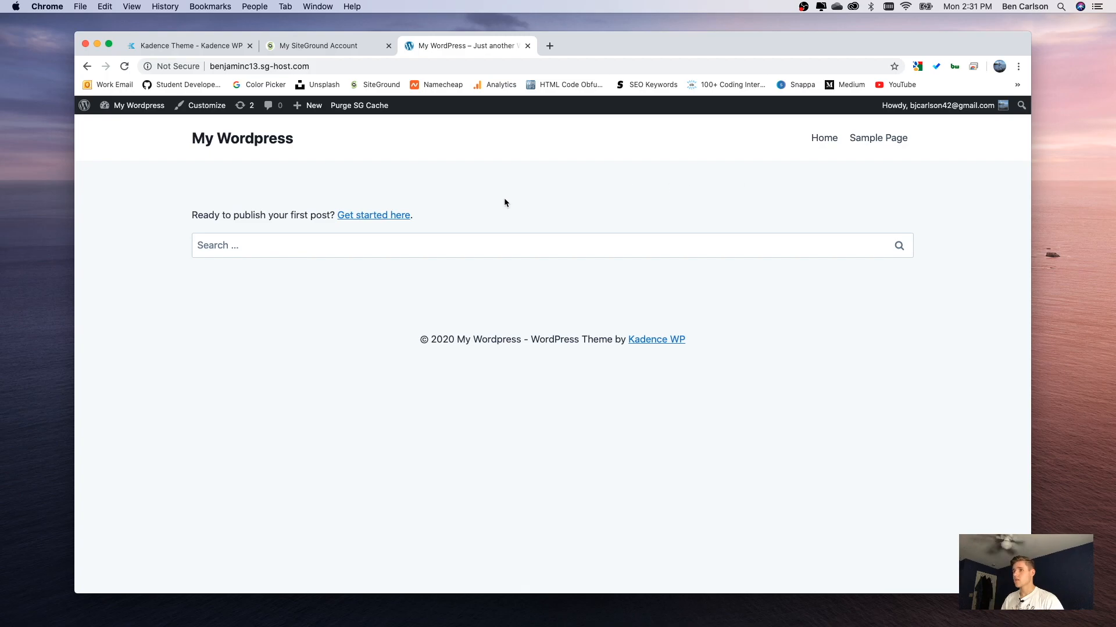
- Check the Sample Page and Home page under Kadence, then return to the Dashboard
left_click(879, 140)
scroll(451, 211, "down", 3)
scroll(452, 211, "up", 3)
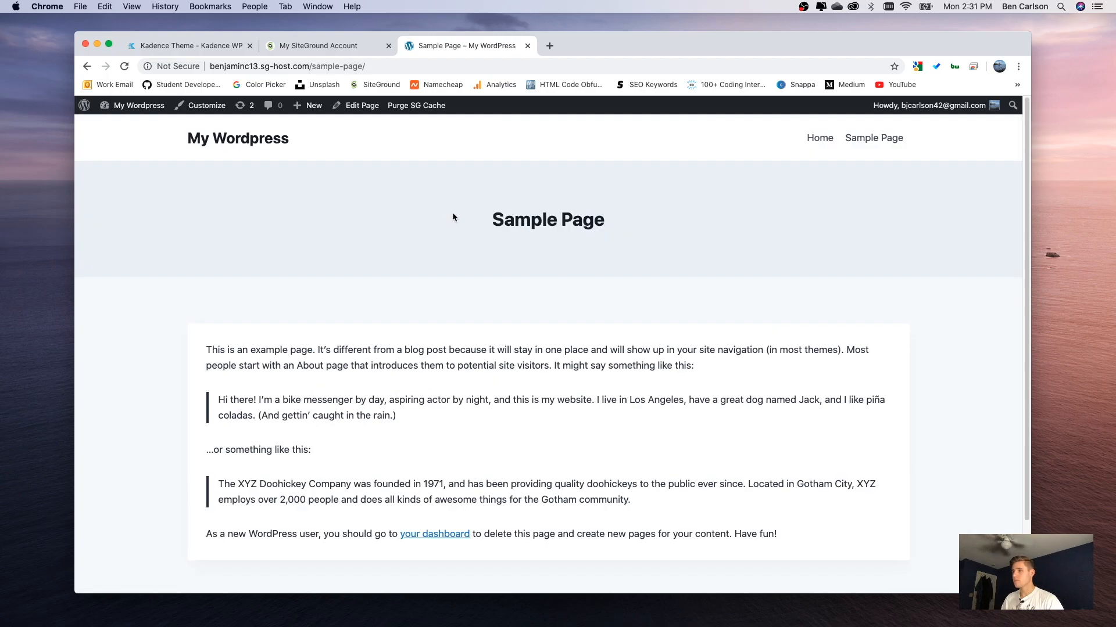
left_click(806, 146)
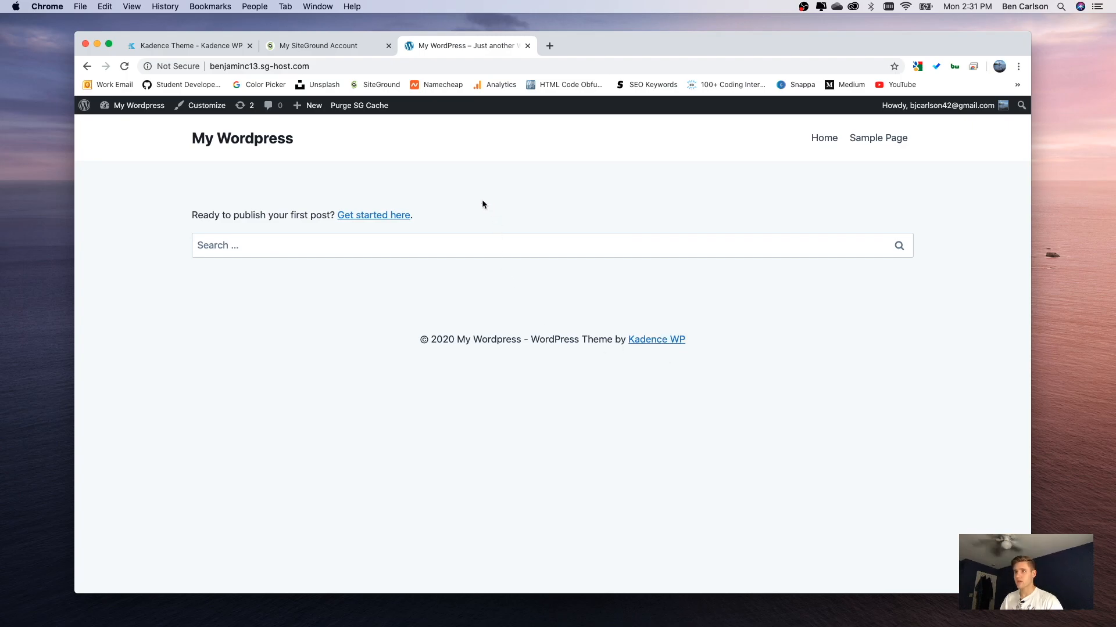
mouse_move(140, 107)
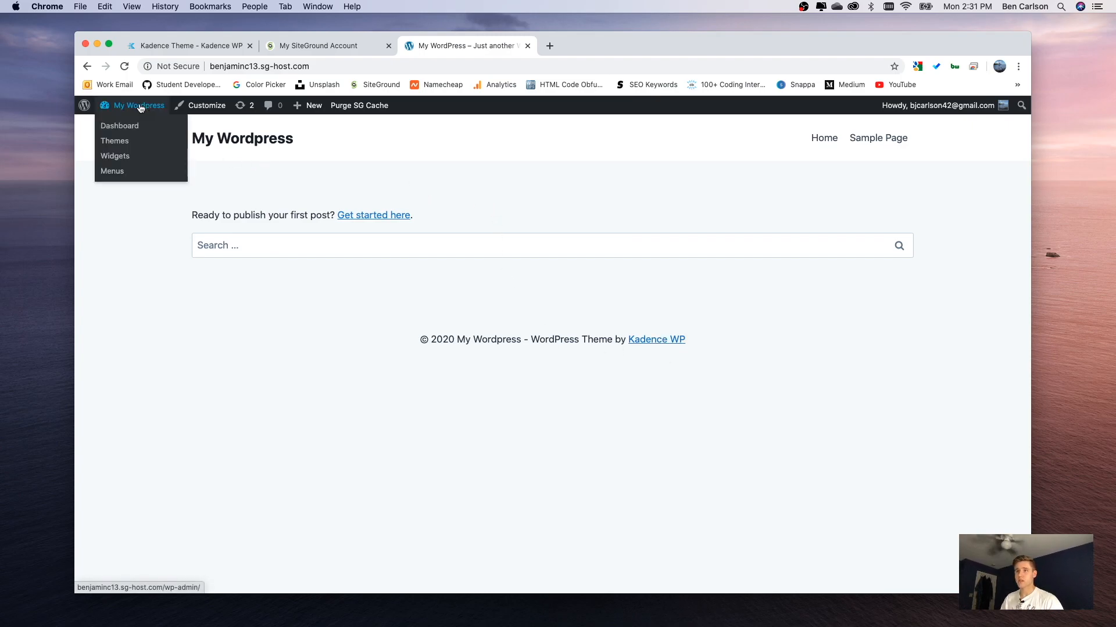
left_click(141, 107)
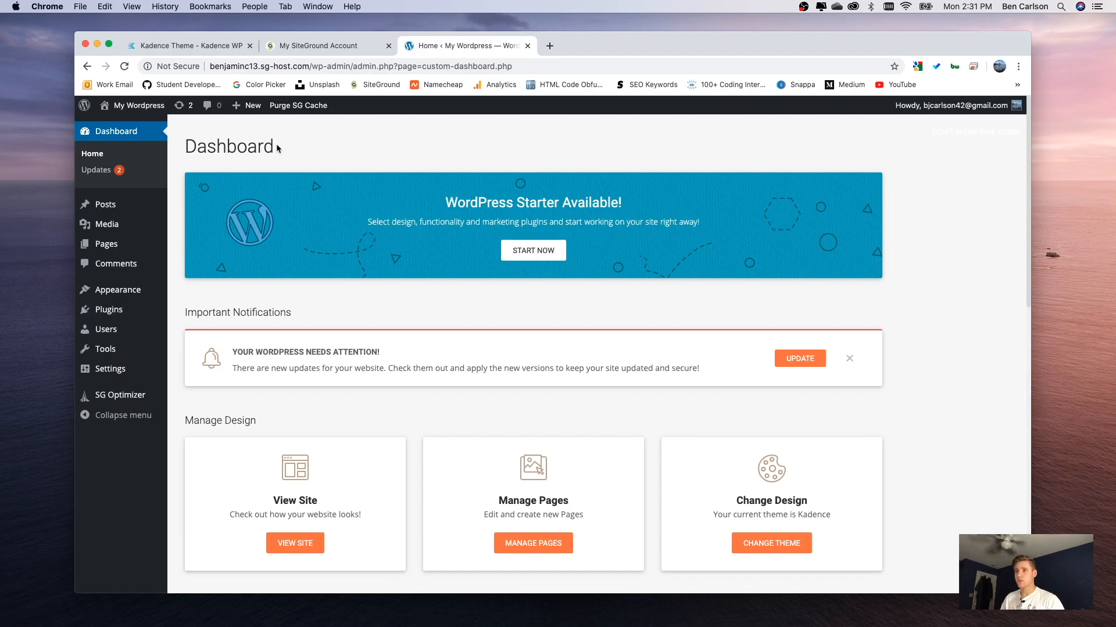
- Bulk-trash the Privacy Policy and Sample Page pages, then start a new page
left_click(111, 247)
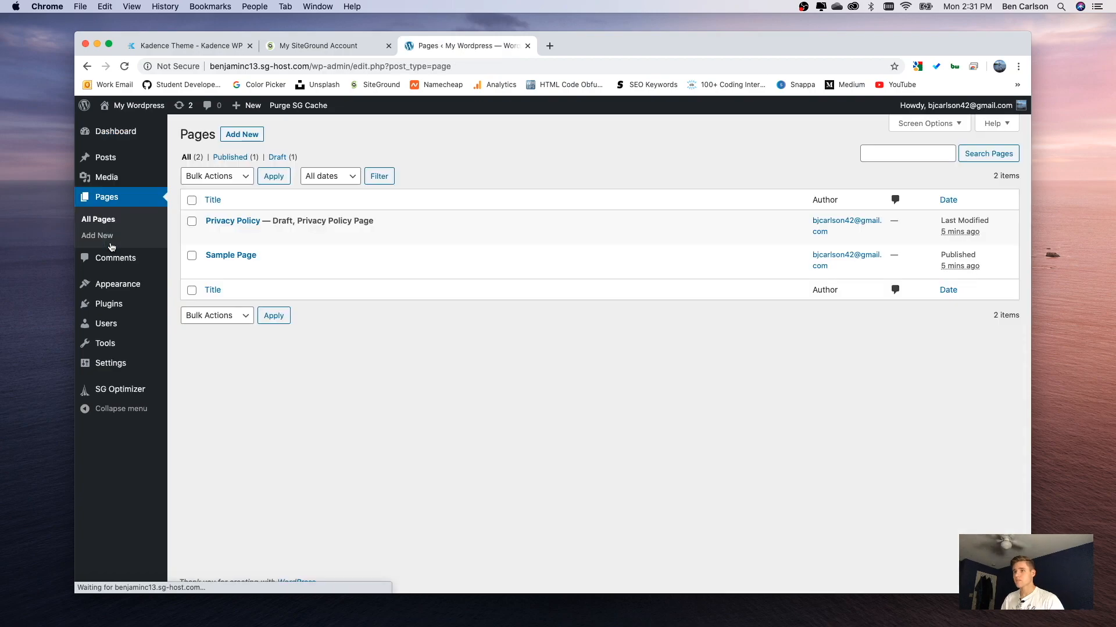
mouse_move(202, 272)
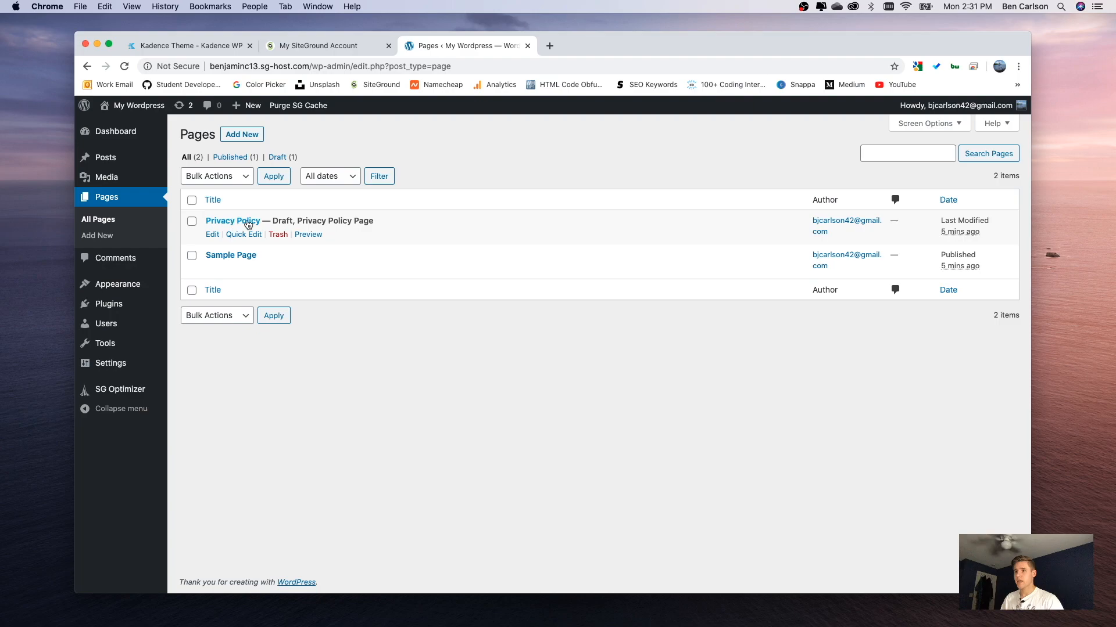
left_click(192, 257)
left_click(242, 177)
left_click(200, 200)
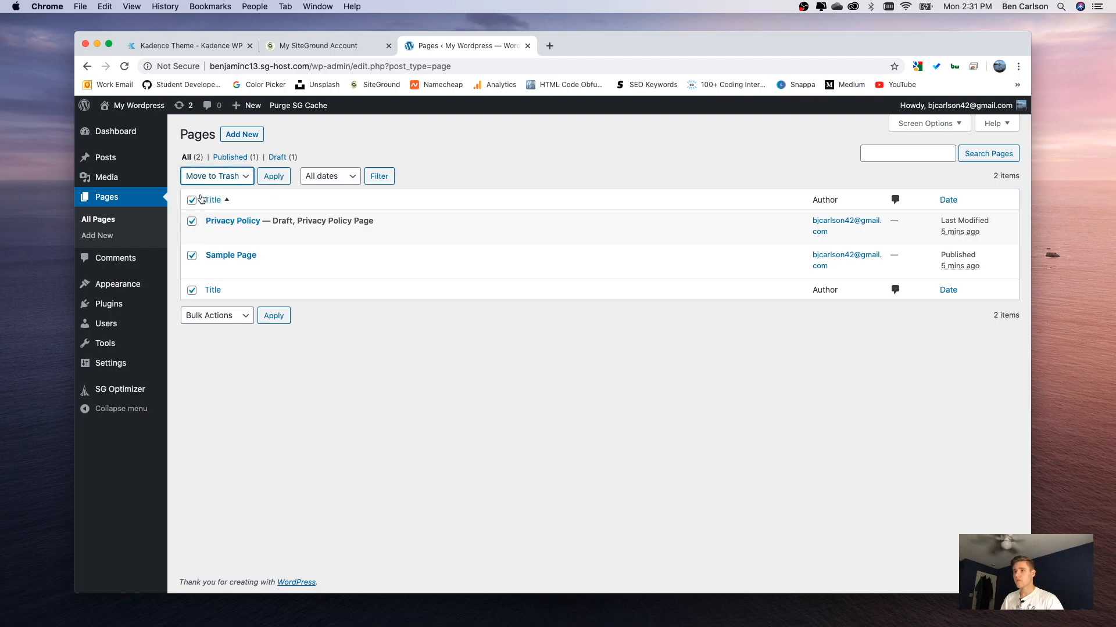
left_click(268, 177)
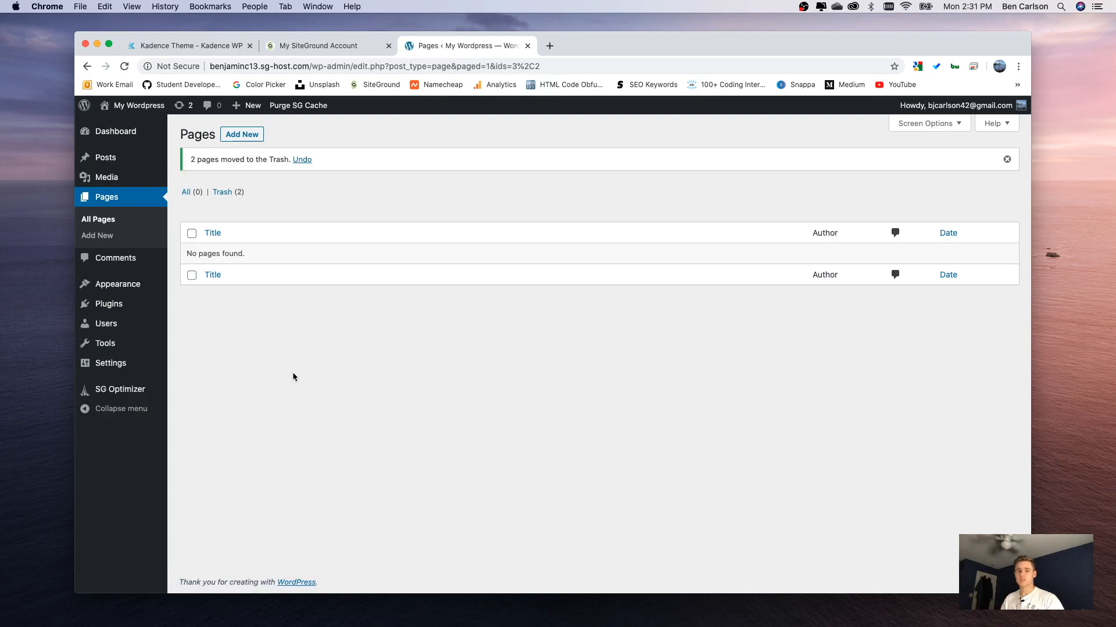
left_click(242, 134)
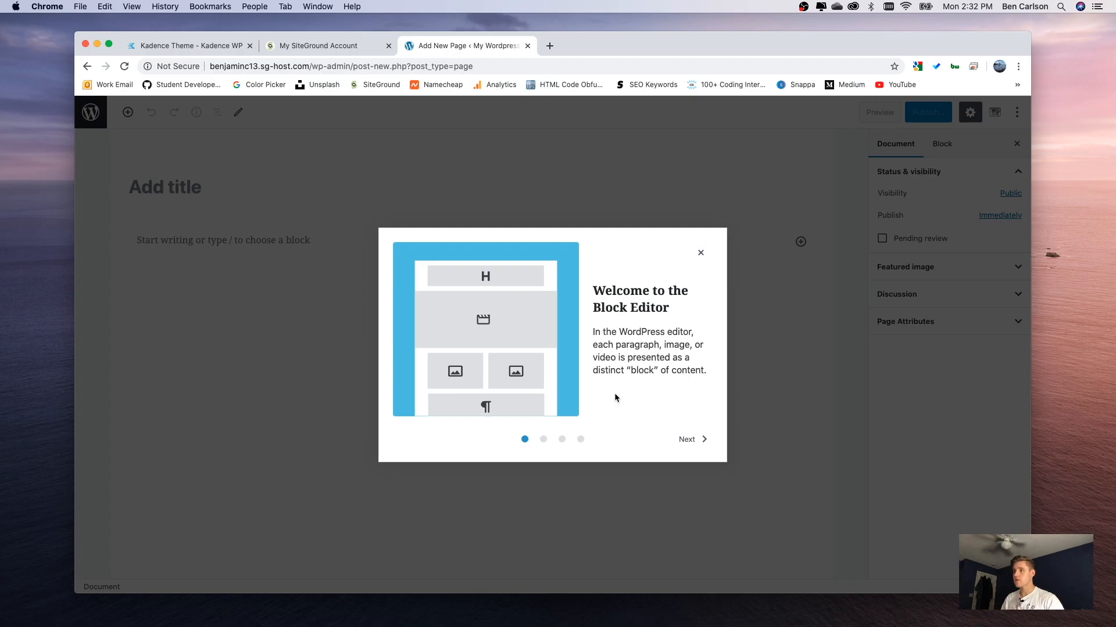
- Dismiss the block editor welcome tour and title the new page 'Home'
left_click(689, 439)
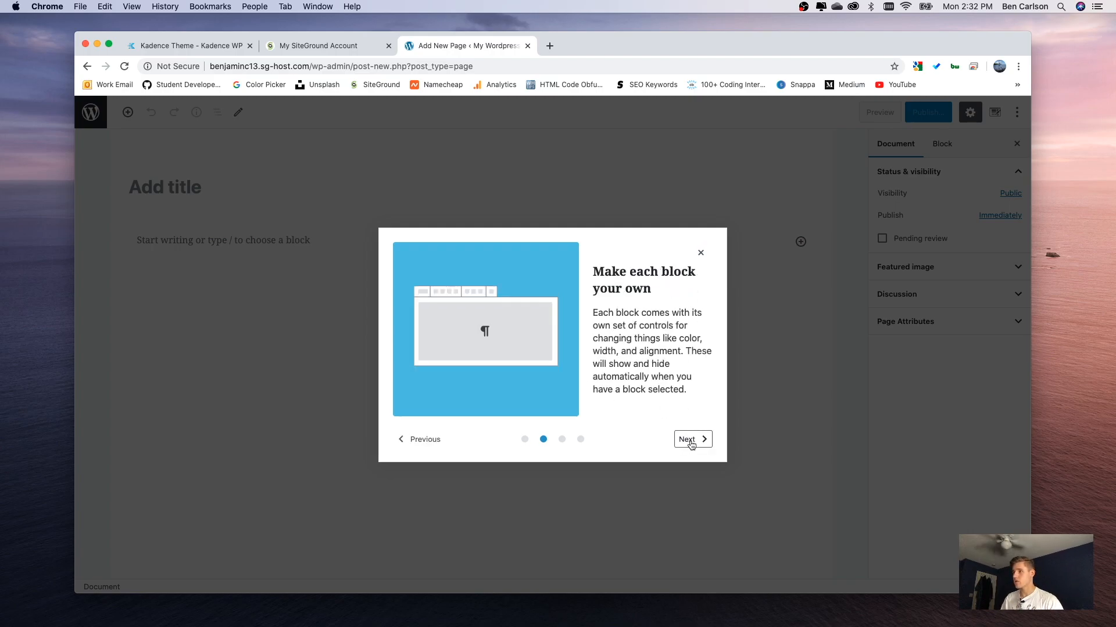
left_click(689, 440)
left_click(674, 443)
left_click(172, 180)
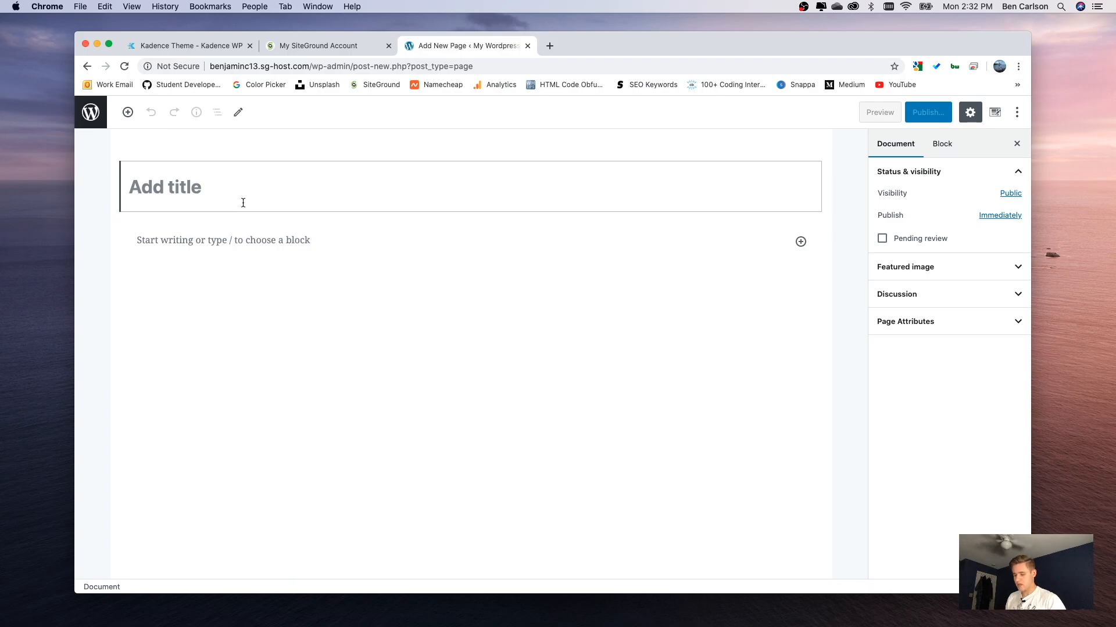
type("Home")
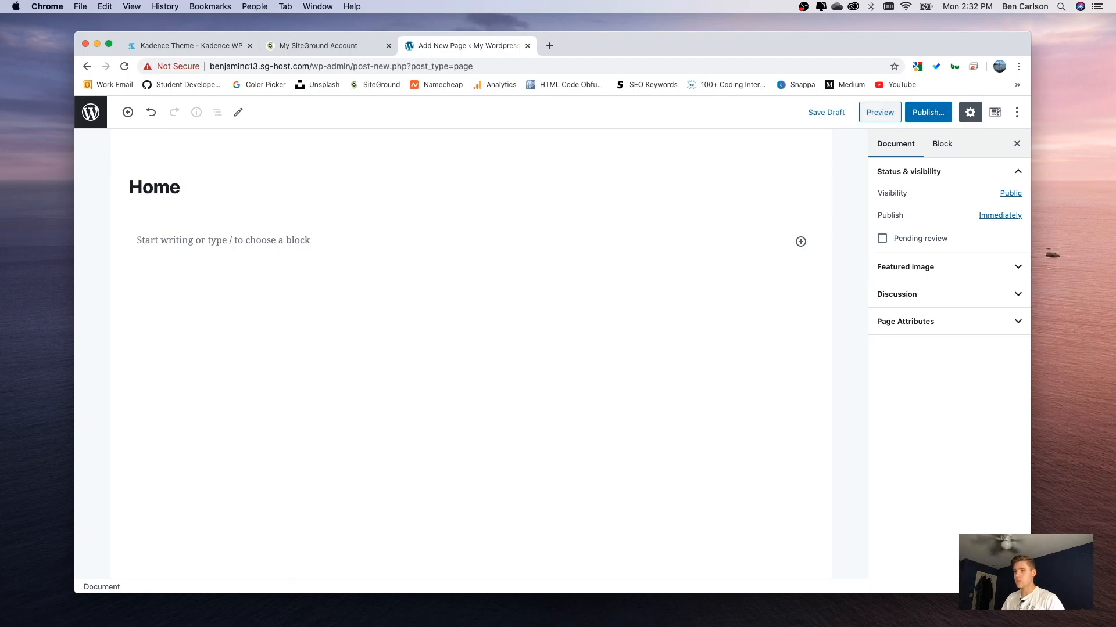
left_click(386, 242)
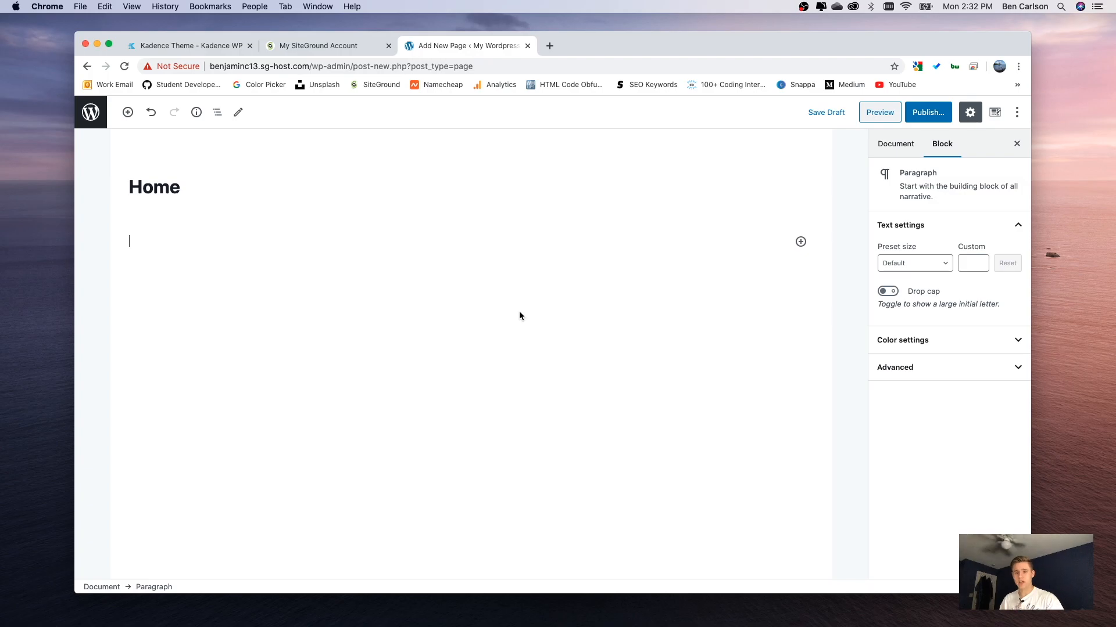
- Preview the Home page and check its centered title
left_click(889, 112)
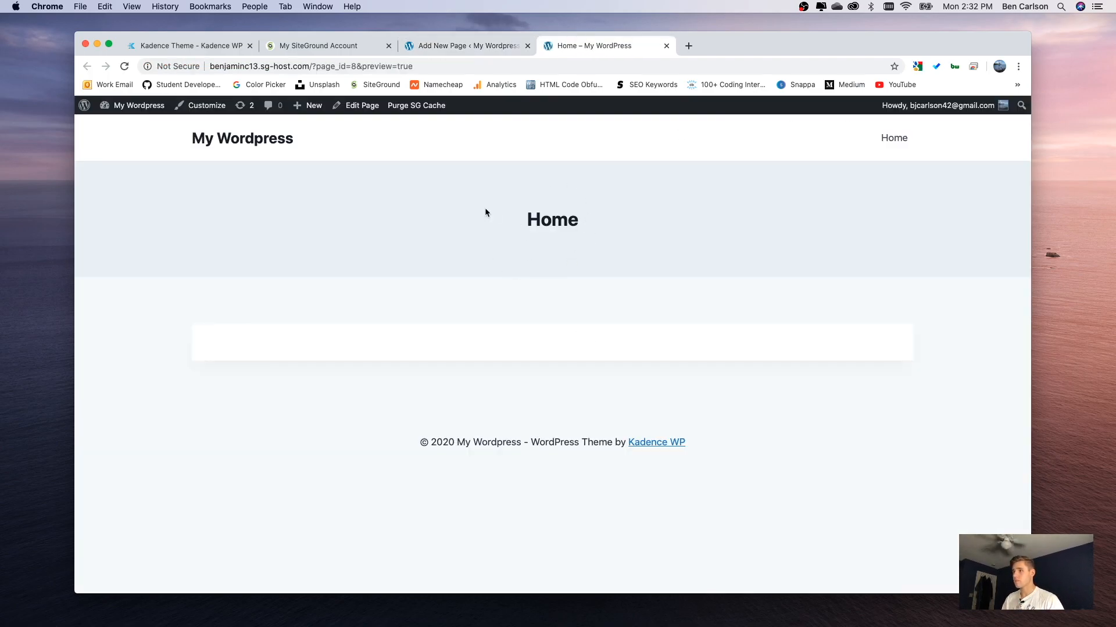
left_click_drag(490, 218, 635, 211)
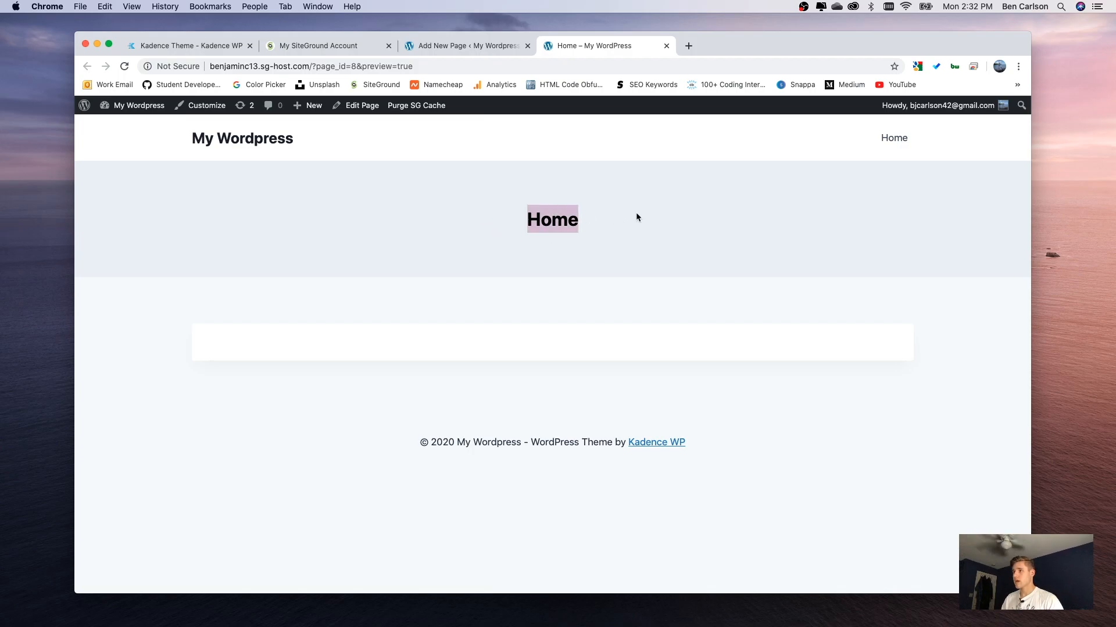
left_click(602, 179)
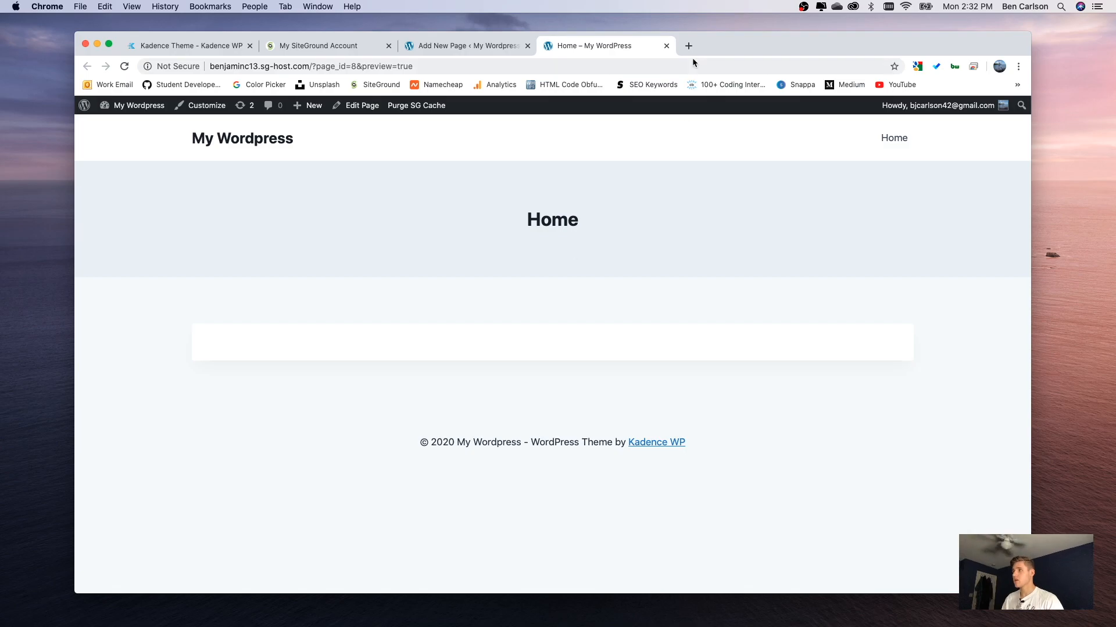
key("super+w")
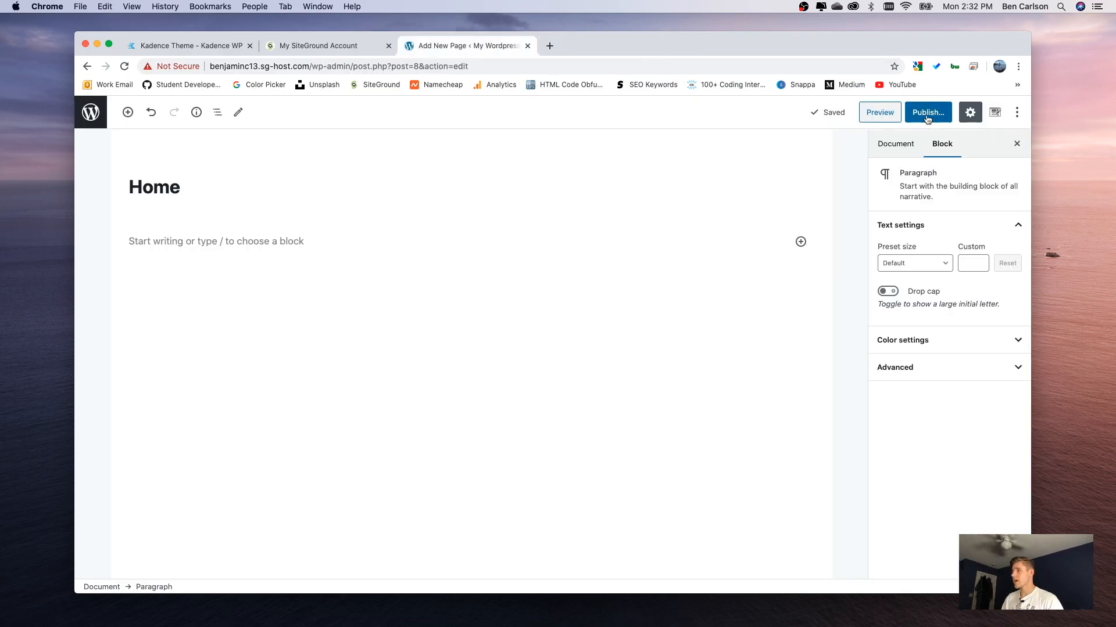
- Publish the Home page and view it live in a new tab
left_click(926, 114)
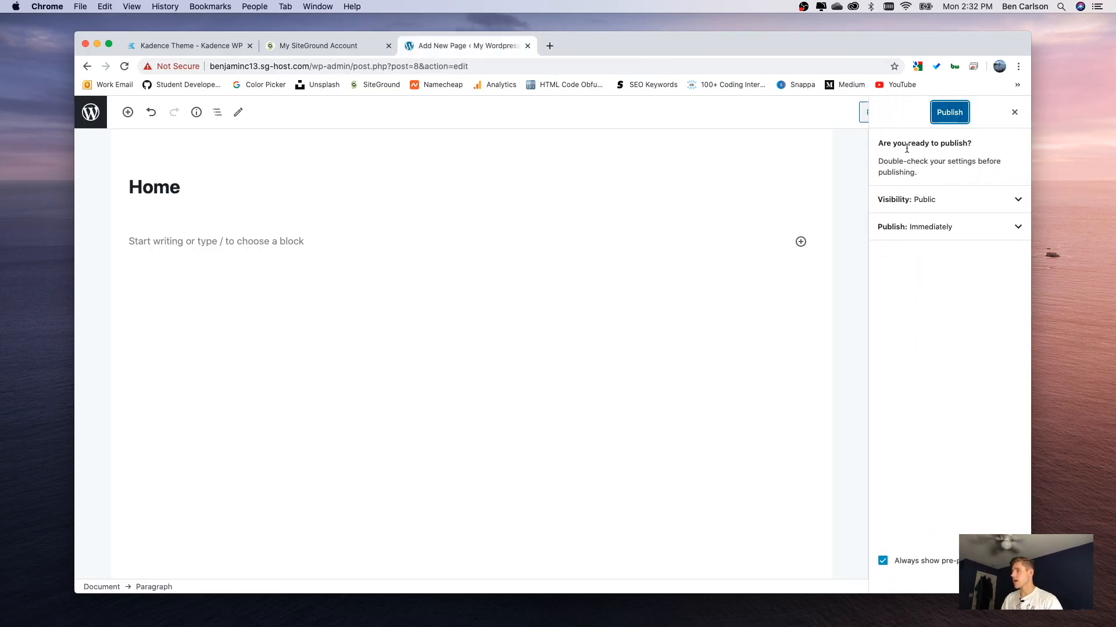
left_click(948, 114)
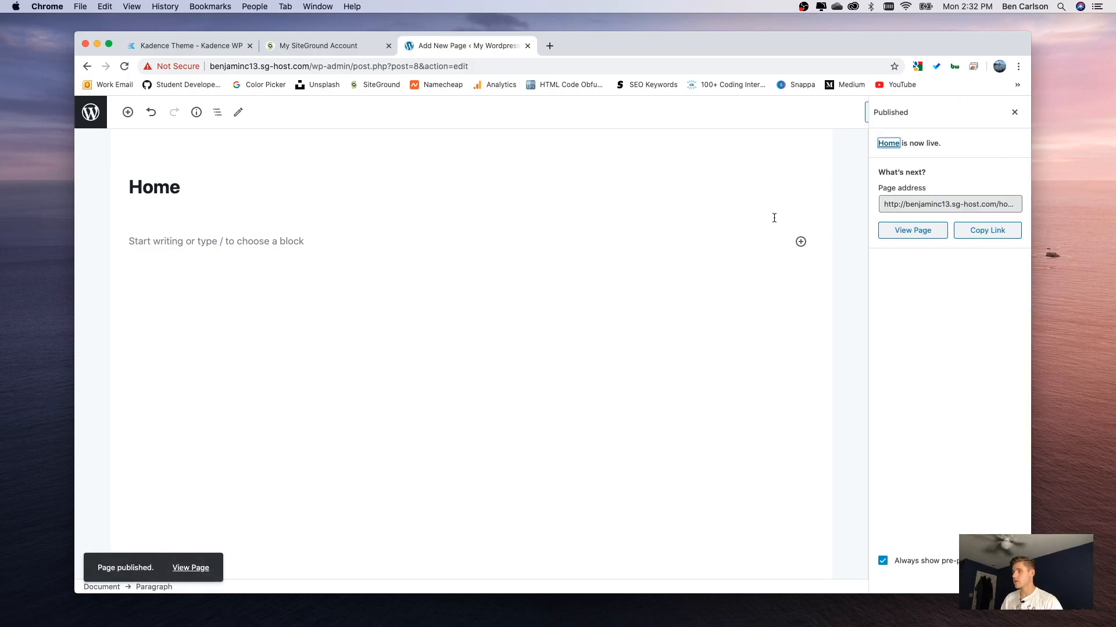
right_click(188, 570)
left_click(241, 459)
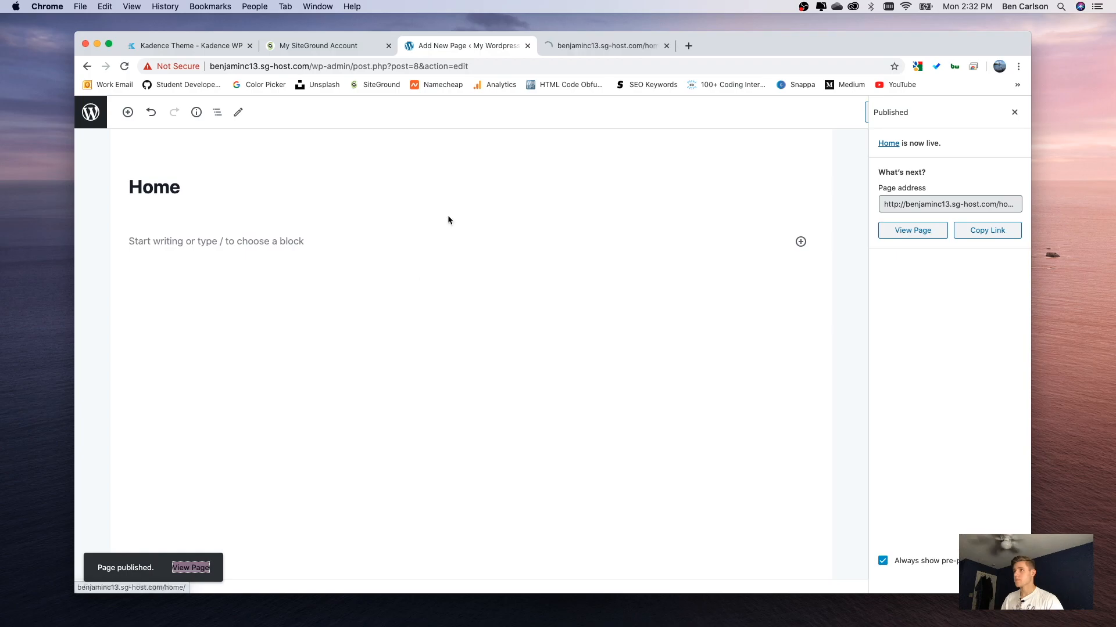
left_click(601, 45)
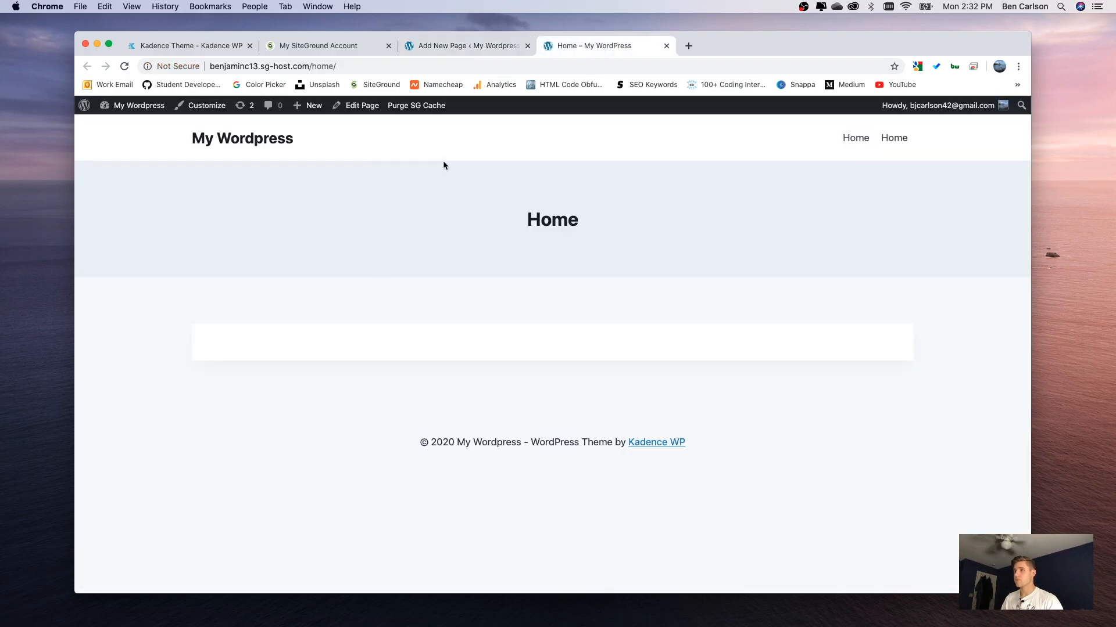
left_click(367, 65)
left_click(375, 170)
- Undo the title changes and leave the editor without saving
left_click(667, 46)
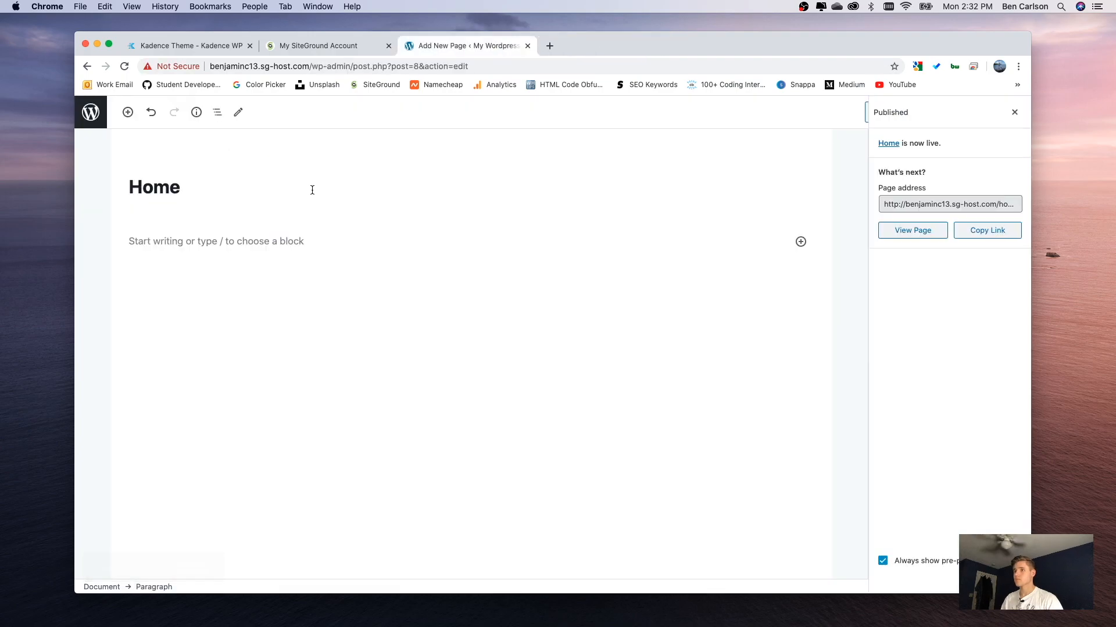
left_click(319, 184)
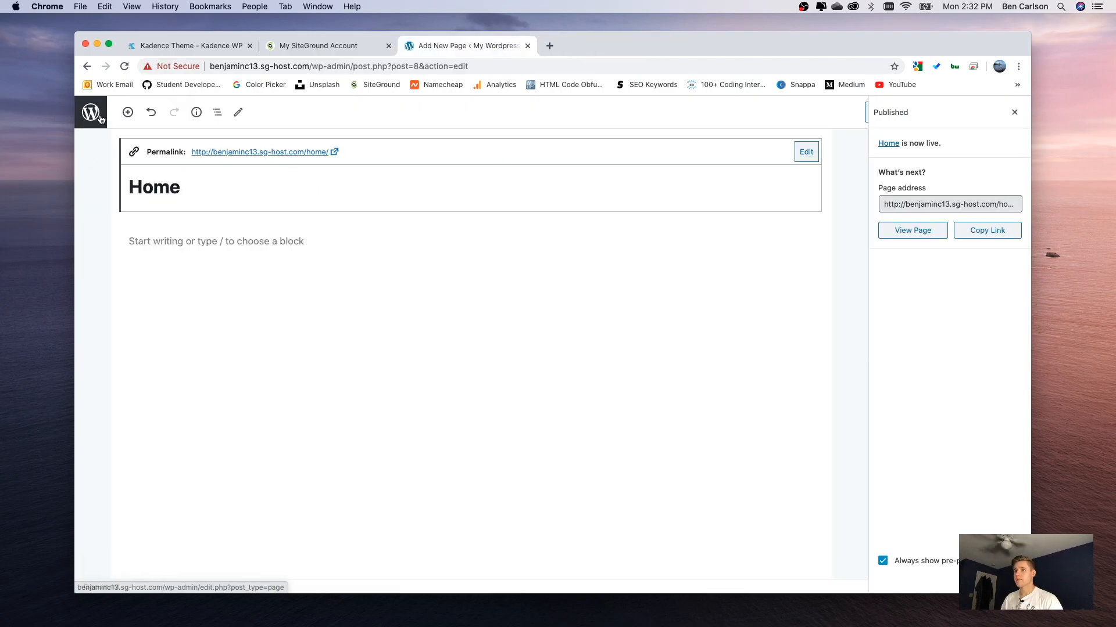
left_click(152, 112)
left_click(153, 112)
left_click(155, 112)
left_click(155, 113)
left_click(155, 113)
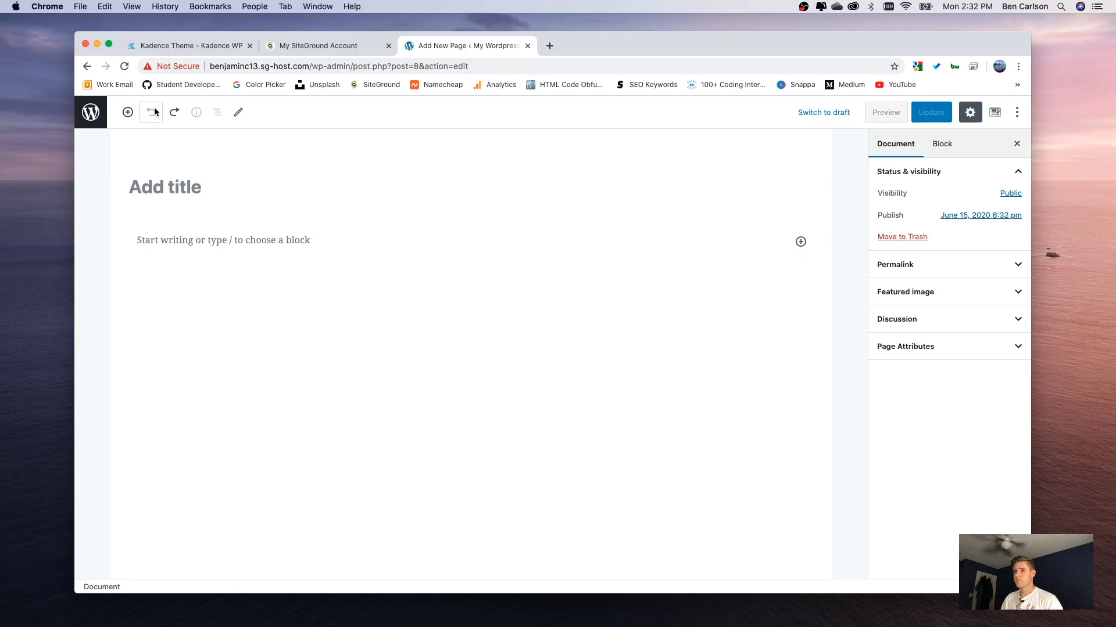
left_click(91, 112)
left_click(644, 216)
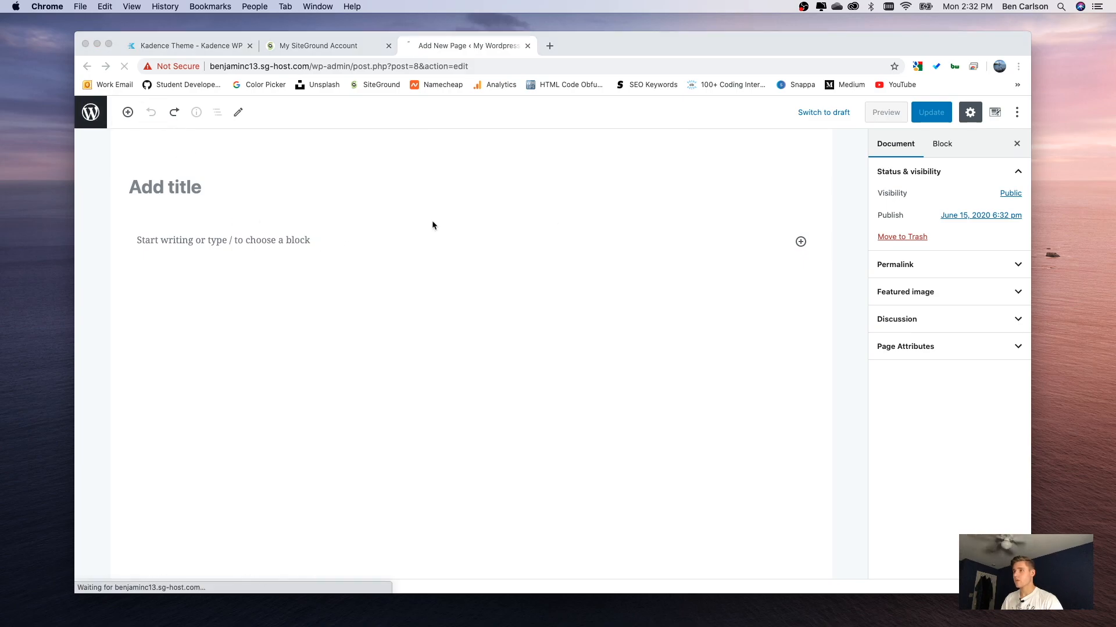
- Create and publish a page titled 'Contact', then return to the Pages list
left_click(242, 134)
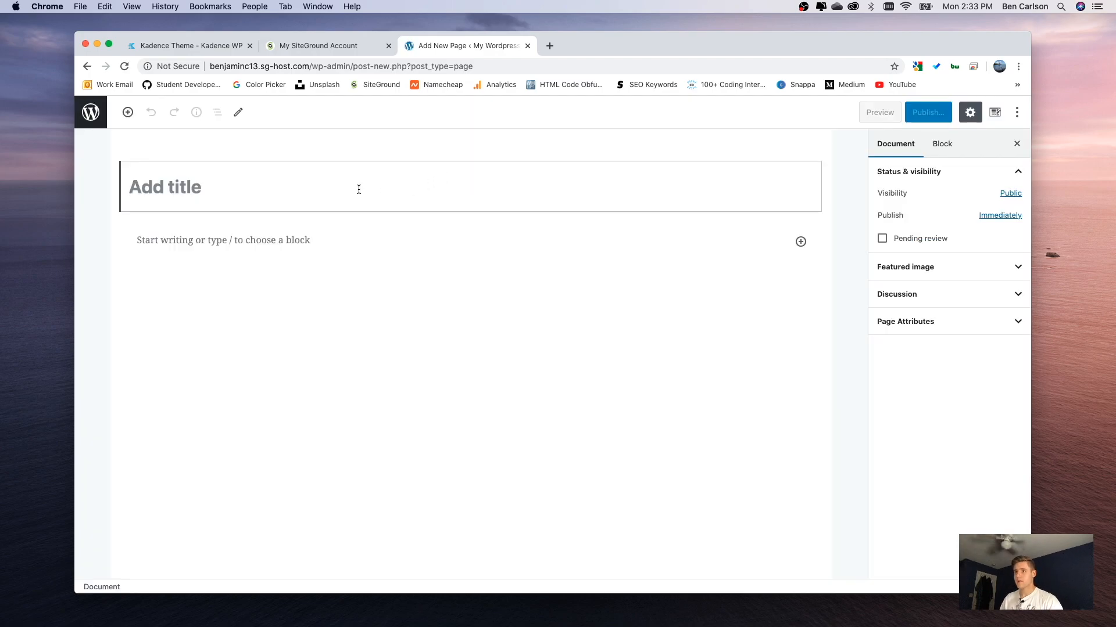
left_click(358, 190)
type("Contact")
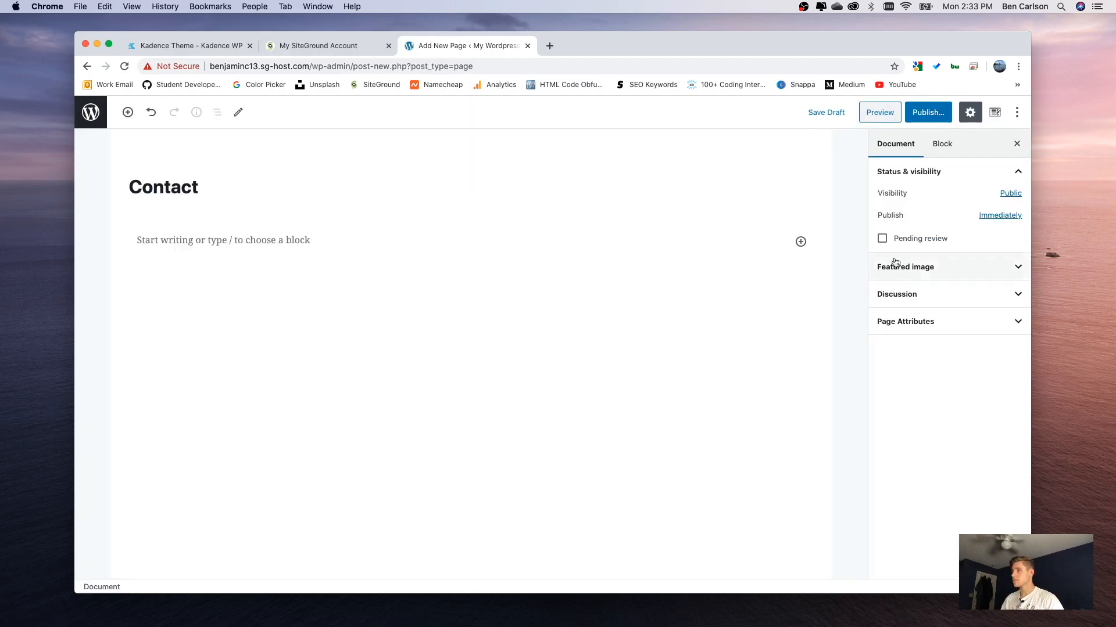
left_click(928, 112)
left_click(949, 112)
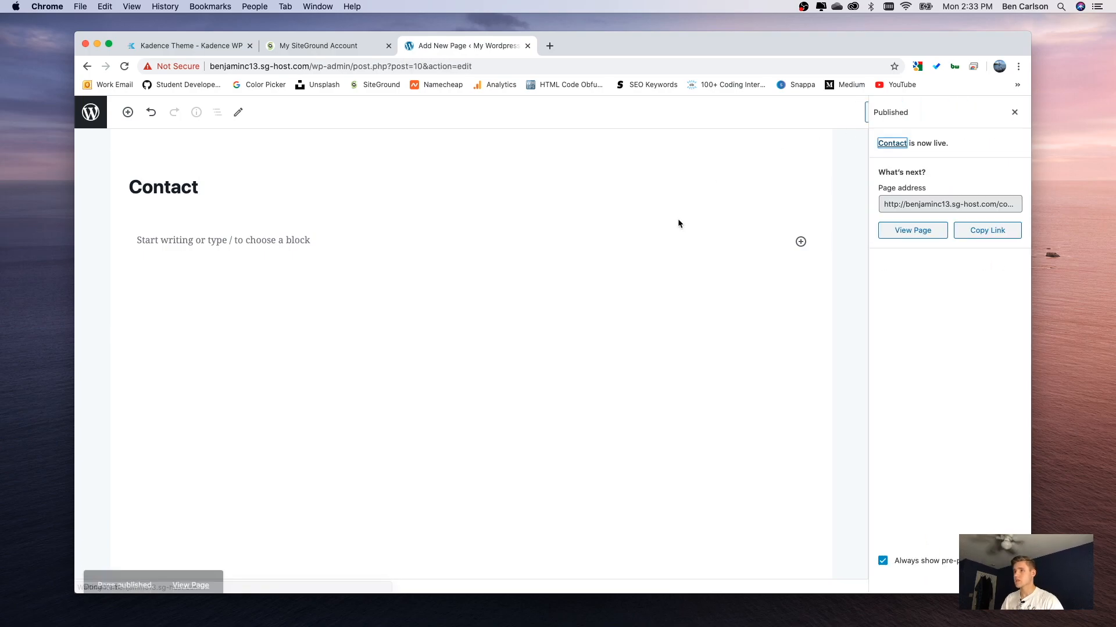
left_click(90, 113)
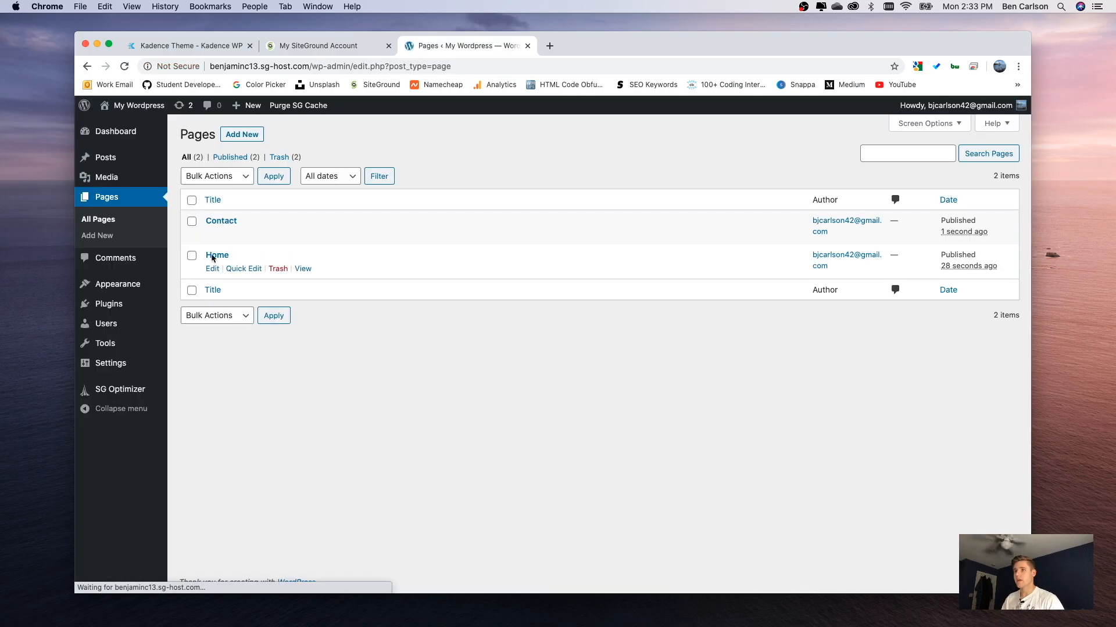
- Create and publish a page titled 'About'
left_click(241, 134)
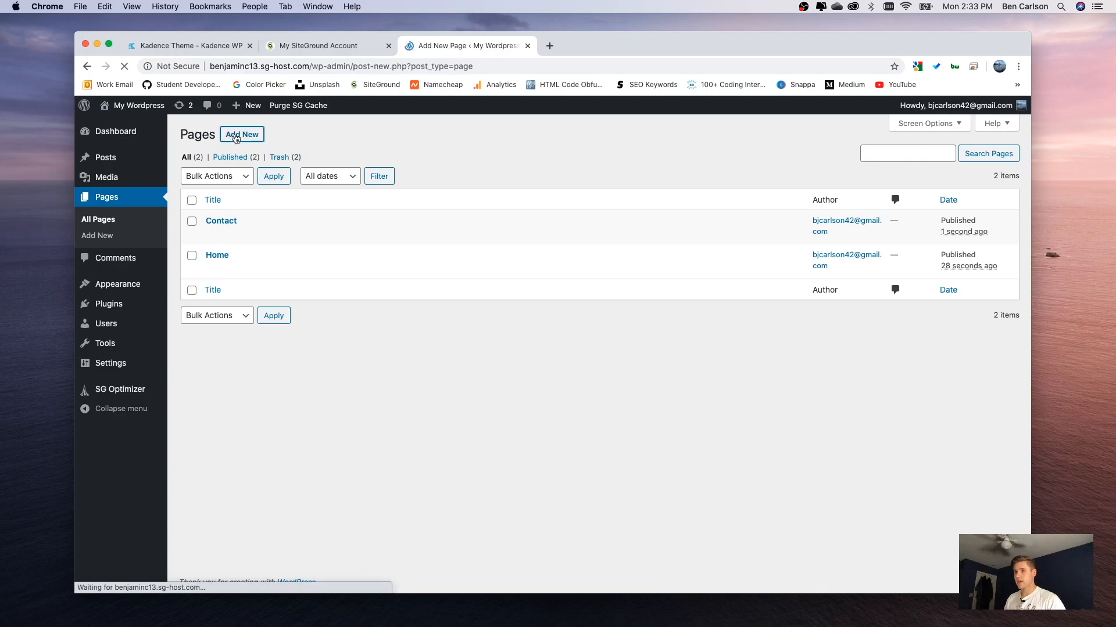
type("About")
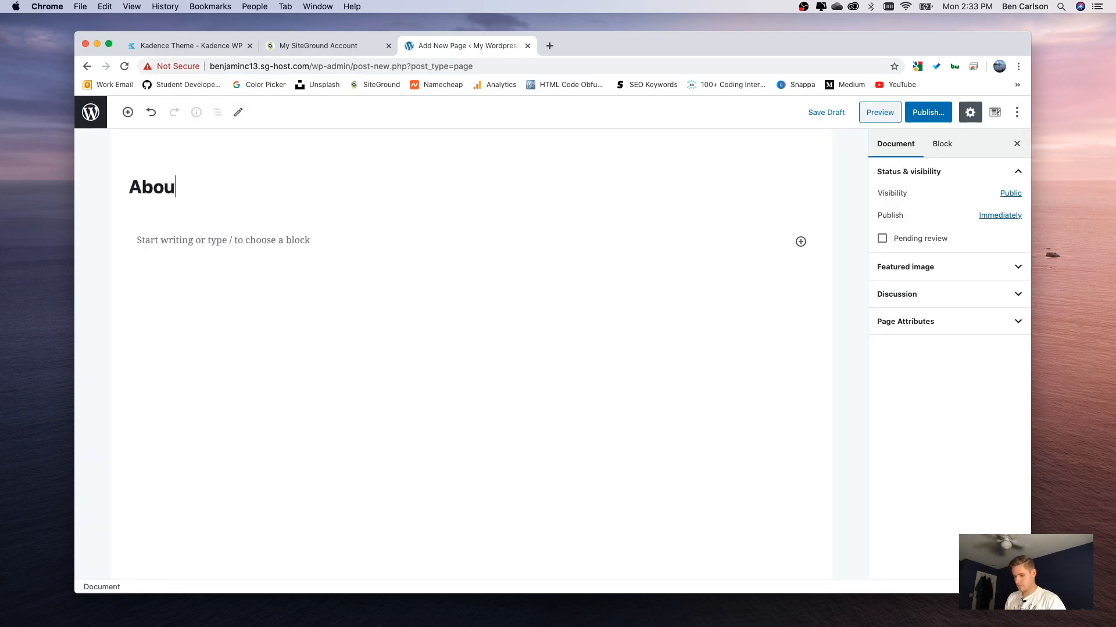
left_click(927, 112)
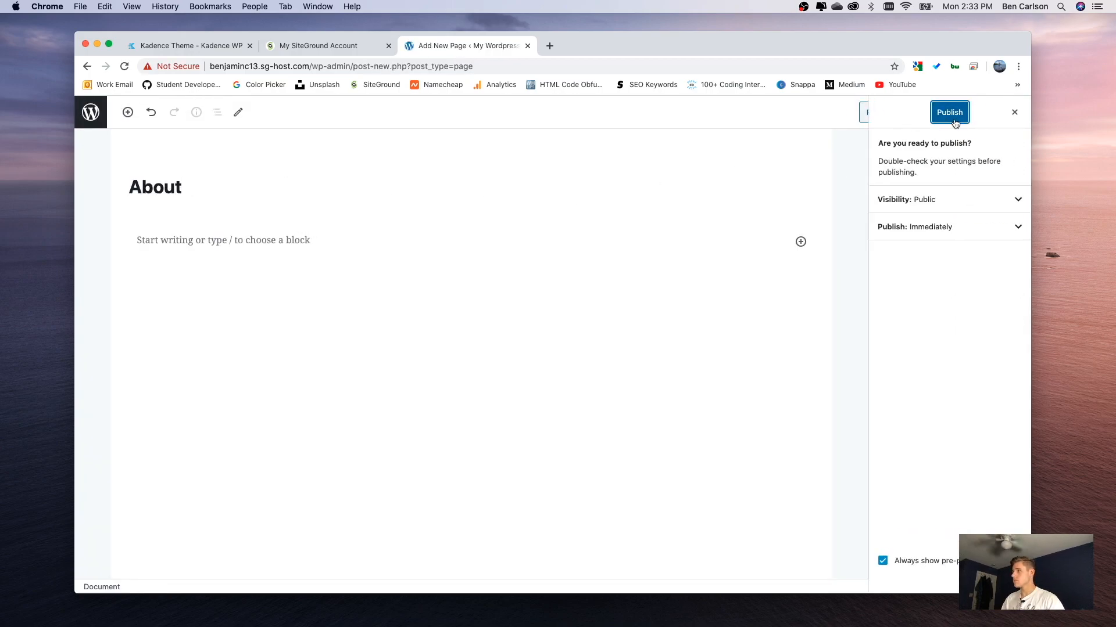
left_click(946, 112)
left_click(91, 112)
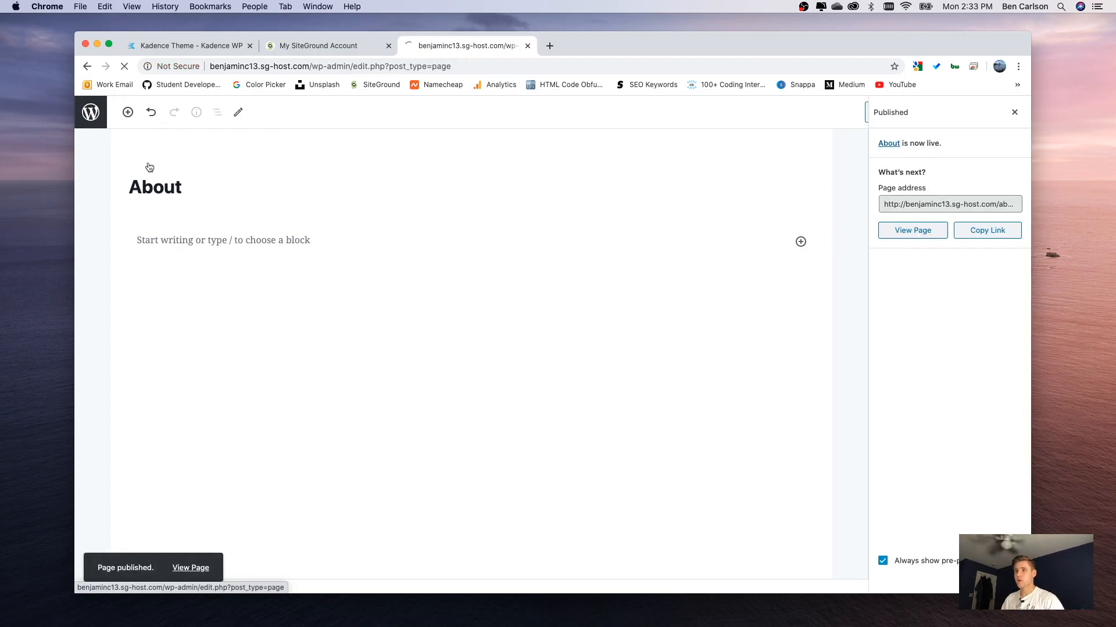
- Create and publish a page titled 'Blog', then return to the Pages list
left_click(241, 134)
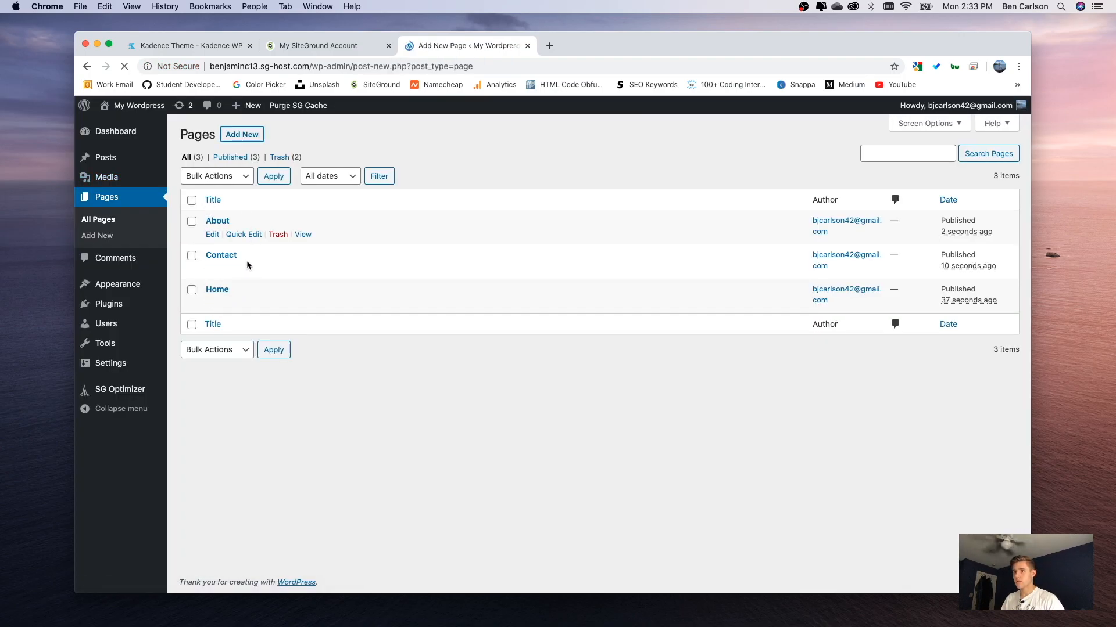
type("Blog")
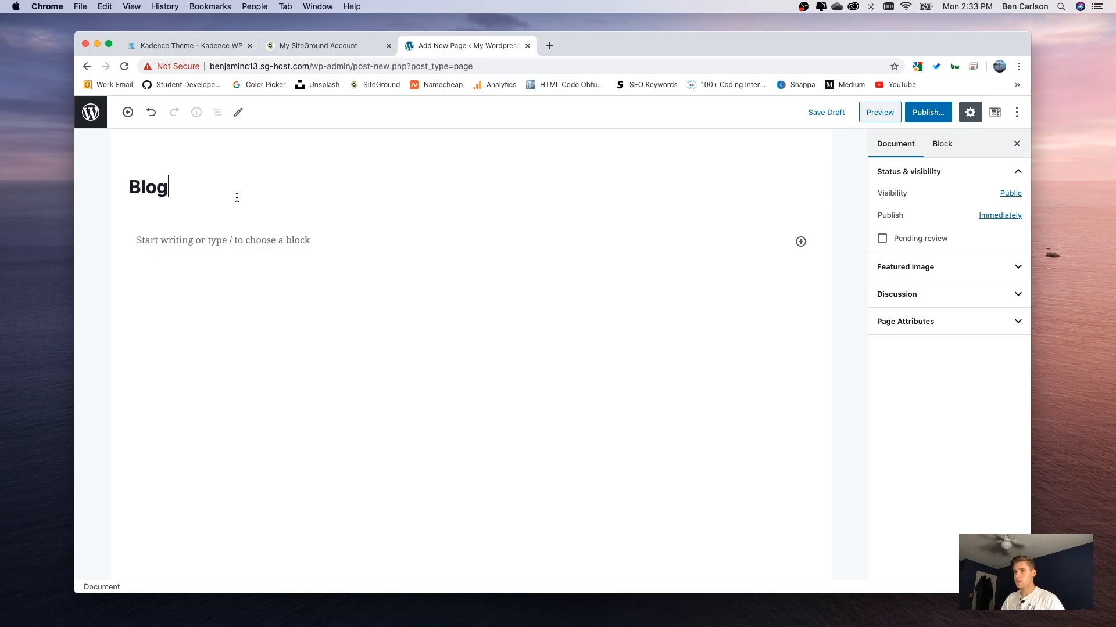
left_click(927, 112)
left_click(942, 111)
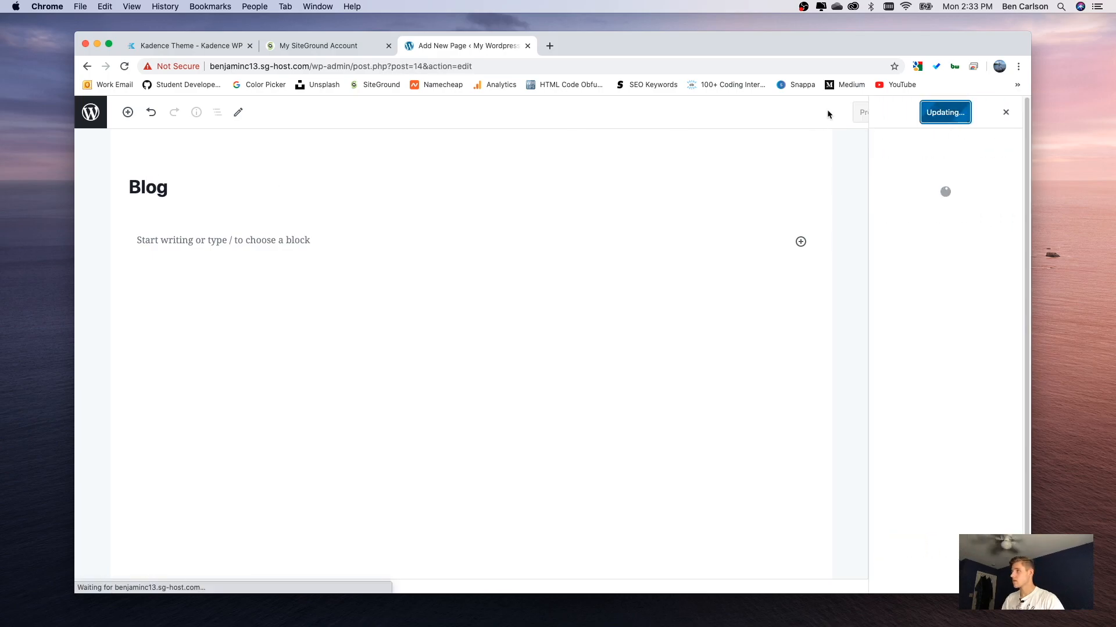
left_click(91, 112)
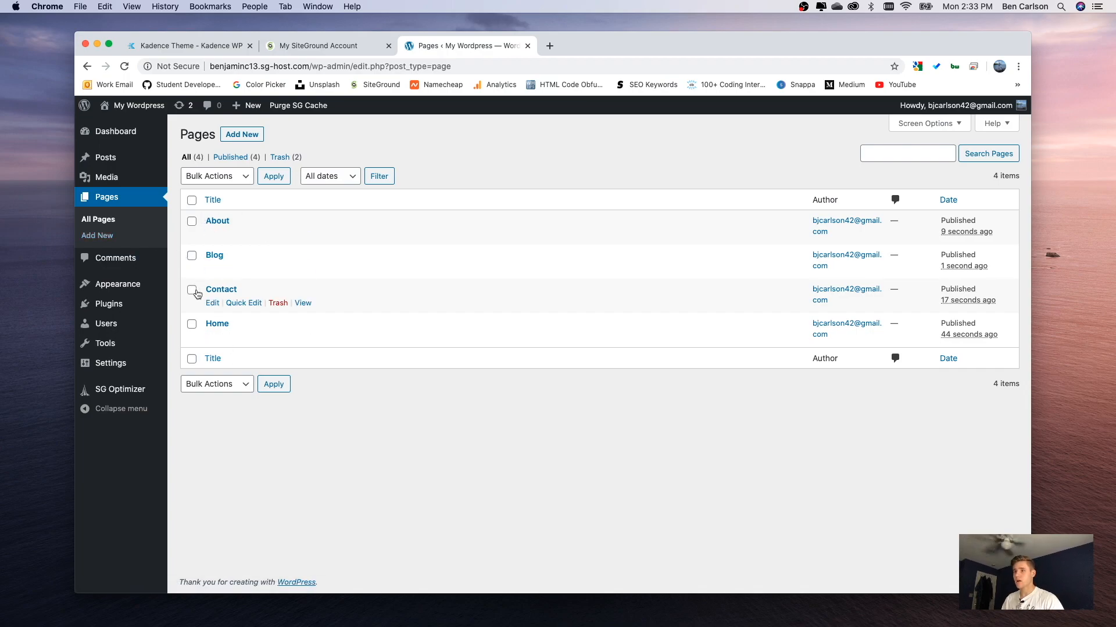
right_click(139, 113)
left_click(174, 115)
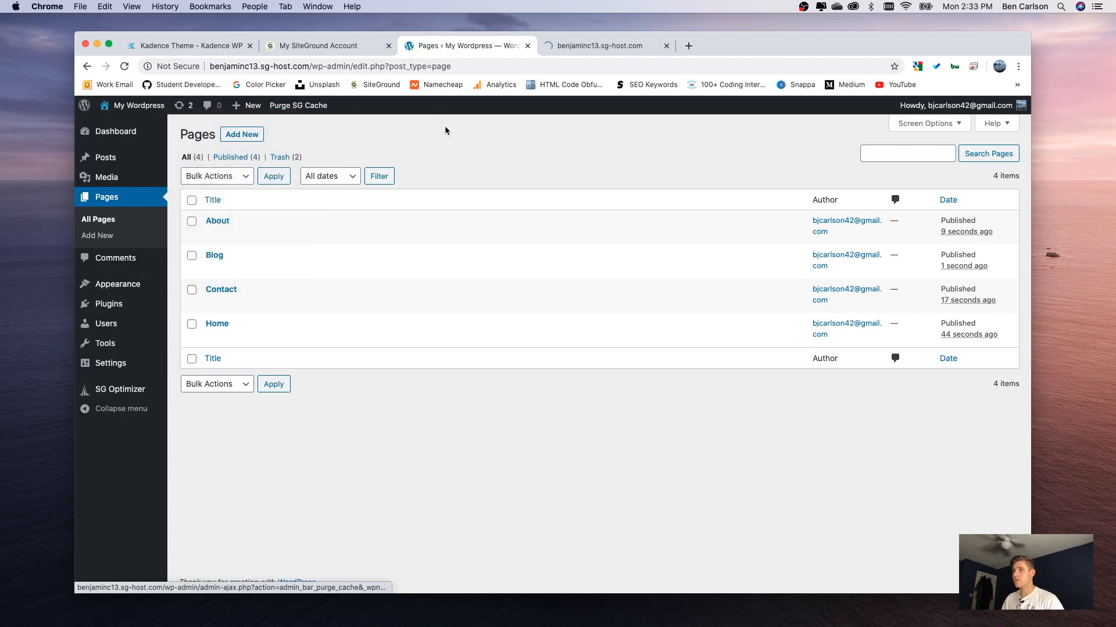
left_click(584, 53)
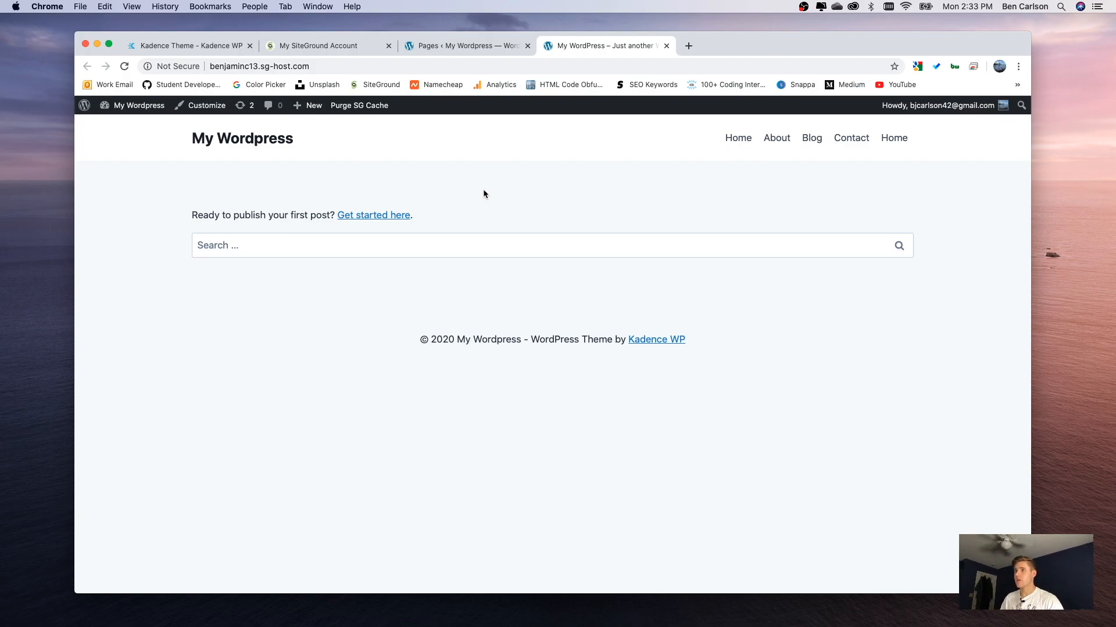
left_click(317, 66)
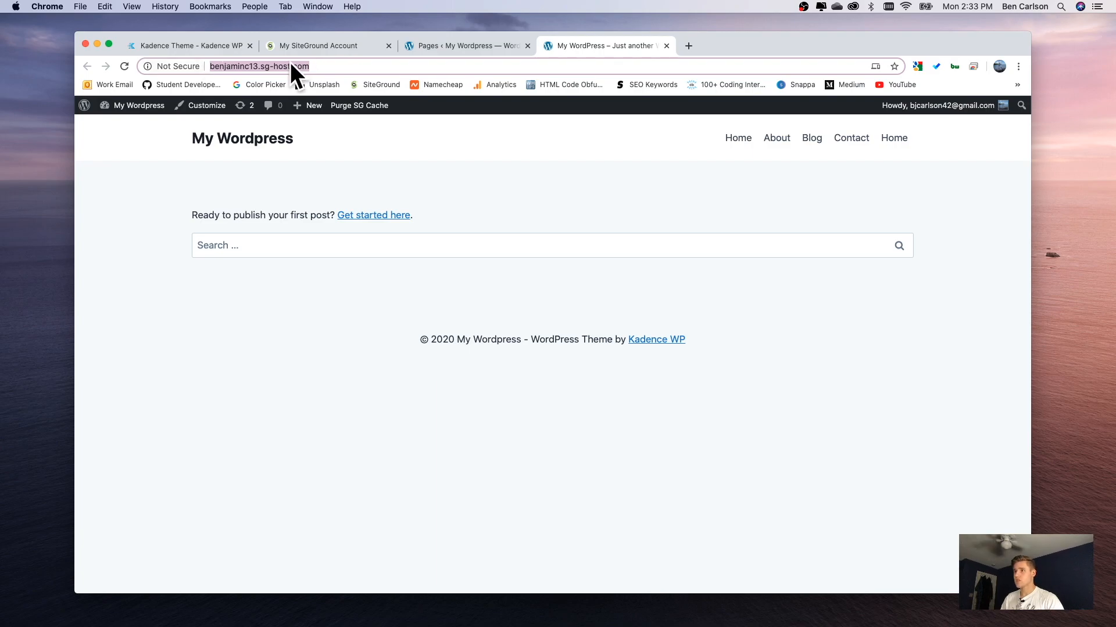
left_click(467, 169)
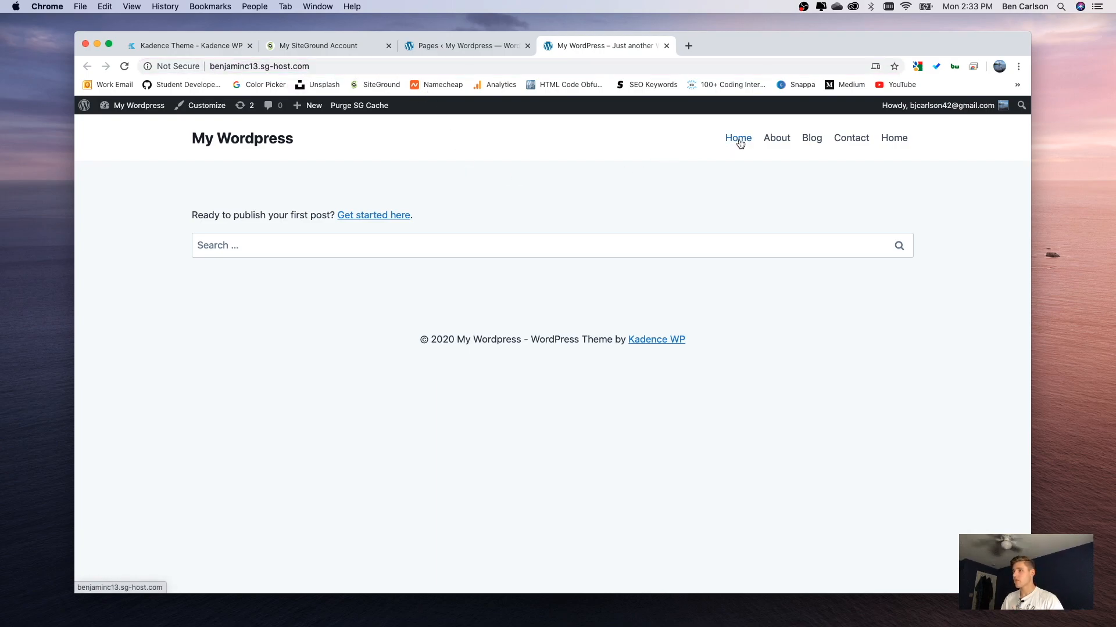
left_click(894, 138)
left_click_drag(520, 232, 640, 218)
left_click(637, 221)
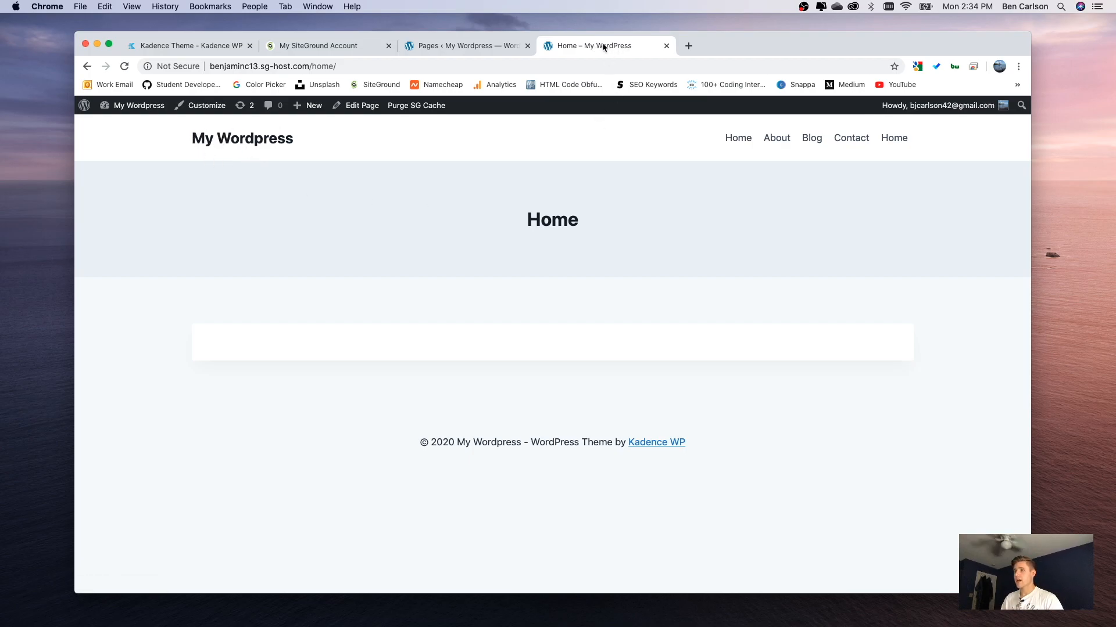
left_click(667, 46)
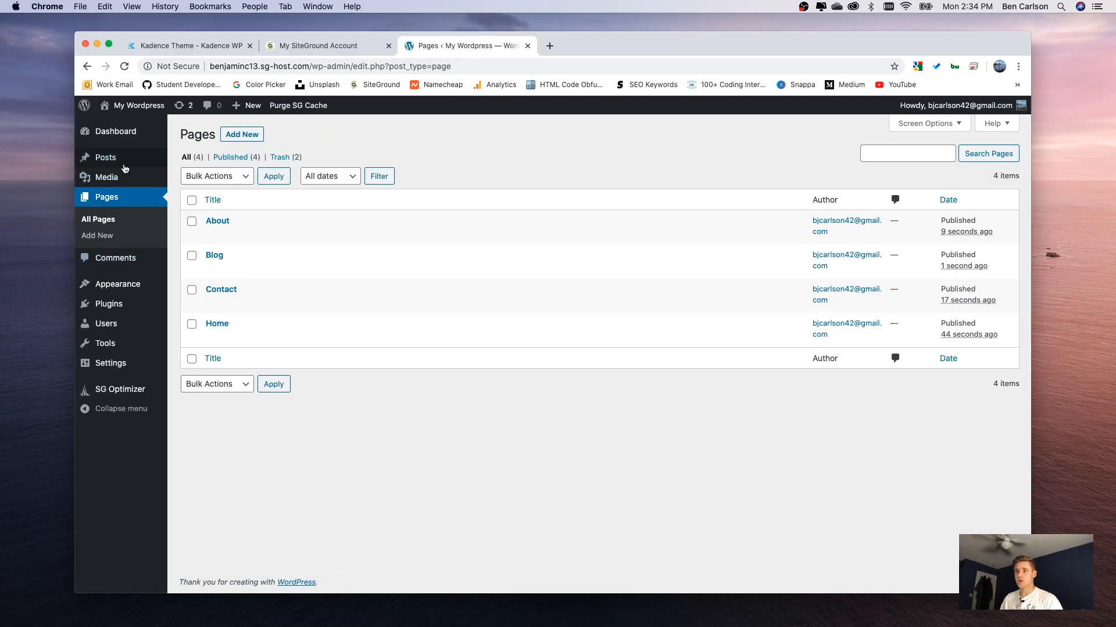
- Open the Appearance > Menus editor, where no menu exists yet
mouse_move(120, 171)
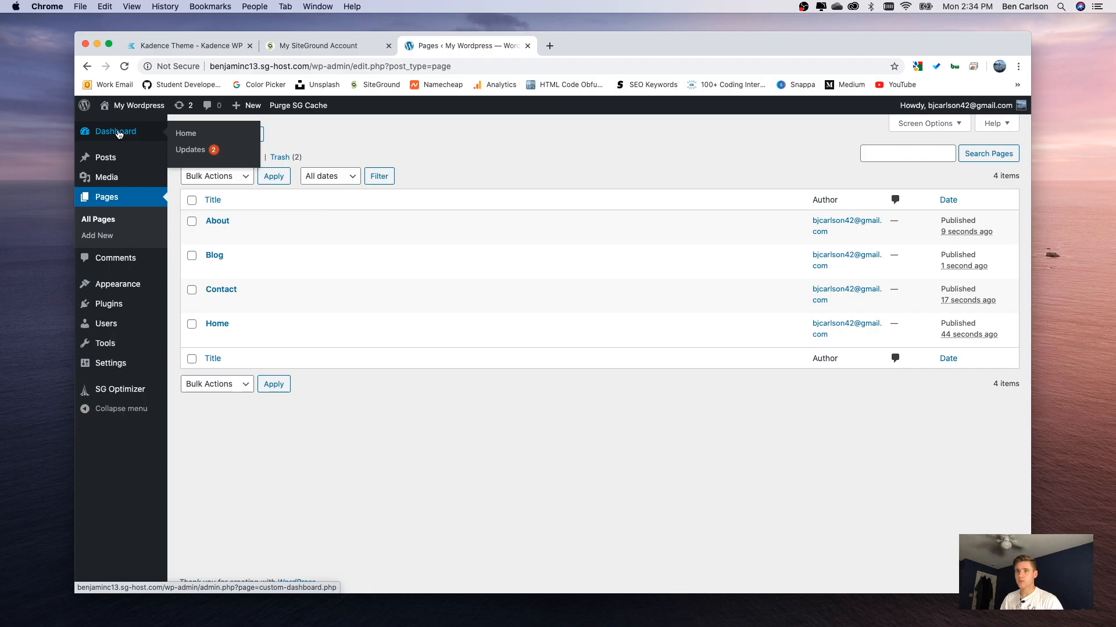
mouse_move(114, 288)
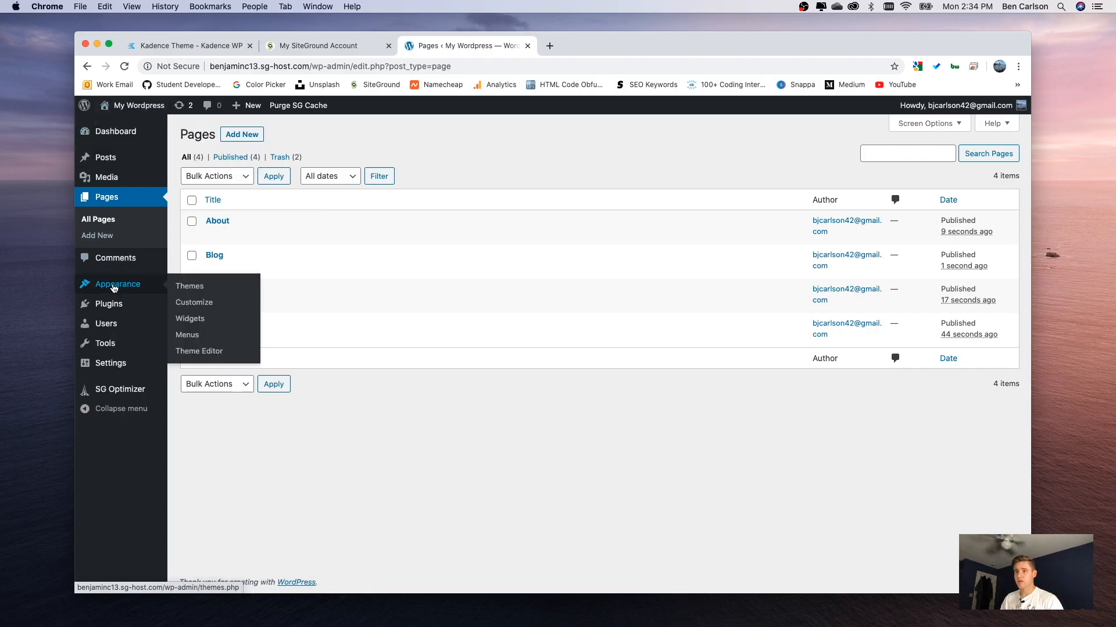
left_click(182, 336)
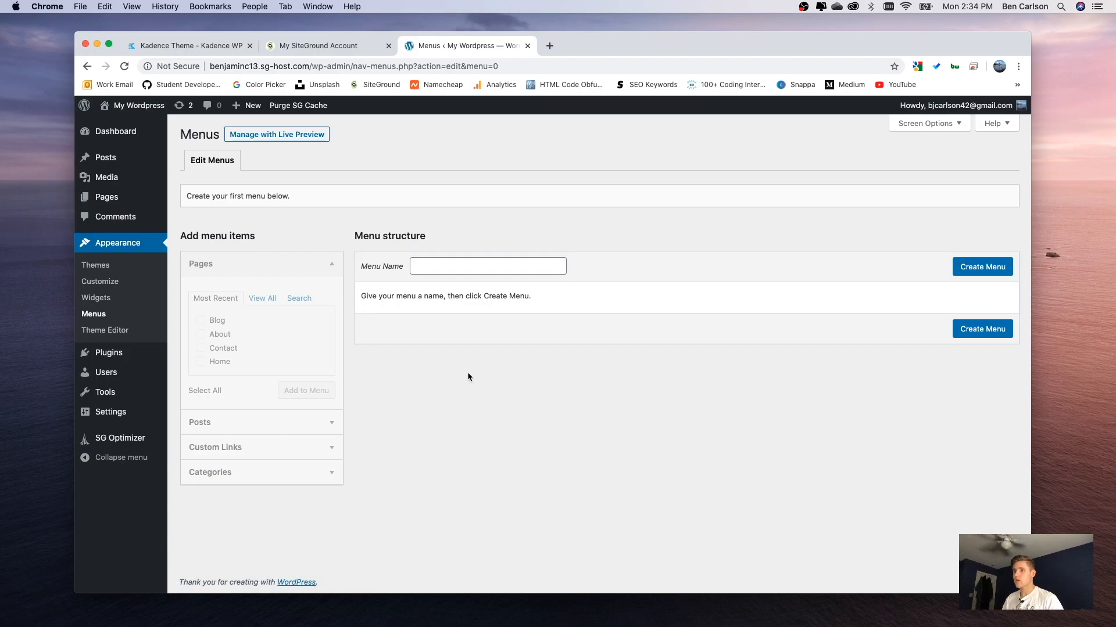
- Create a menu named 'main' and add all four pages to it
left_click(460, 272)
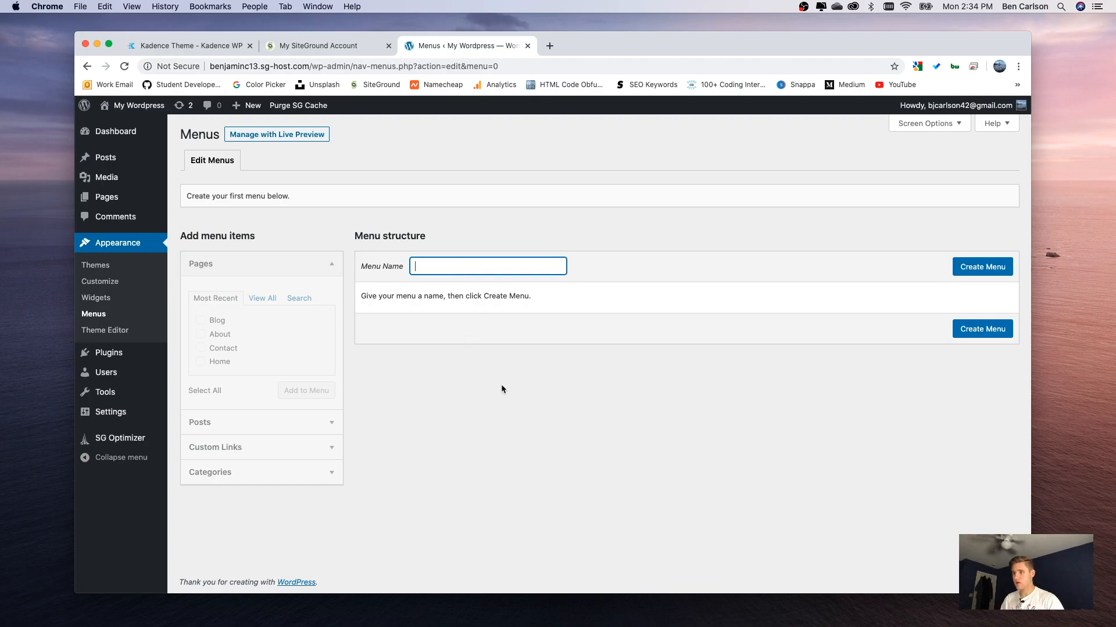
type("main")
left_click(982, 267)
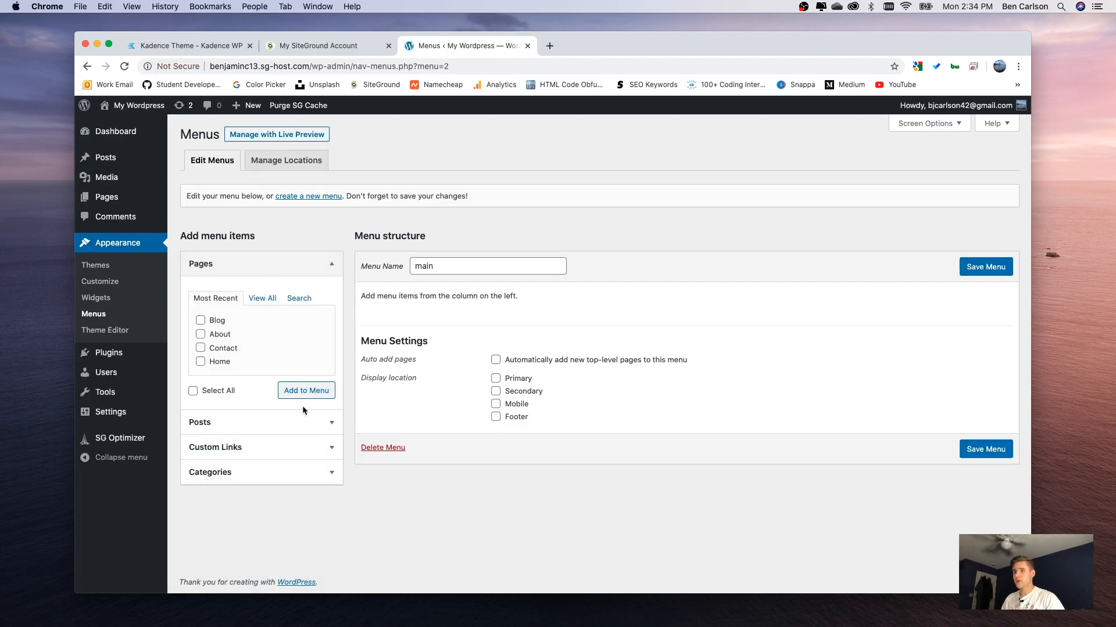
left_click(193, 391)
left_click(301, 392)
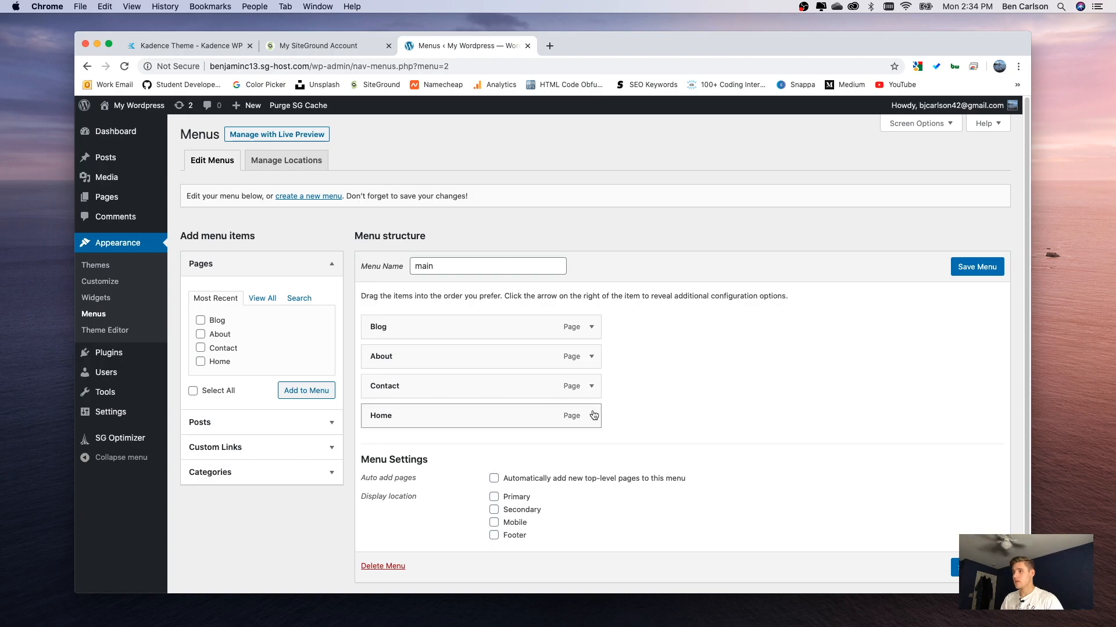
- Move Home to the top, assign the menu to Primary, Mobile and Footer, and save
left_click_drag(486, 361, 478, 320)
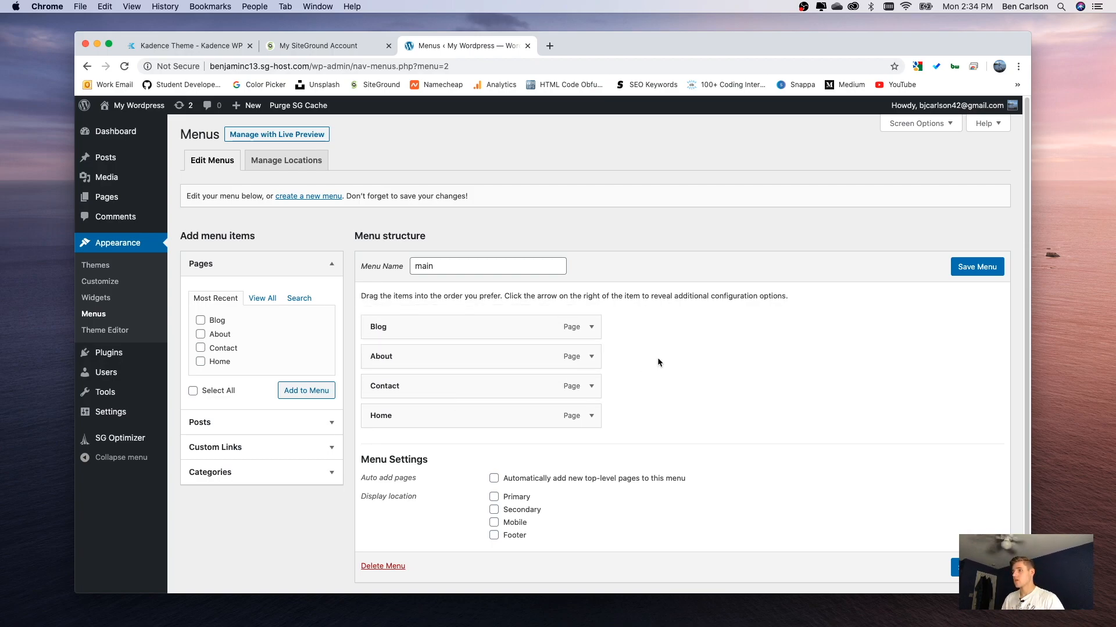
left_click_drag(507, 416, 494, 324)
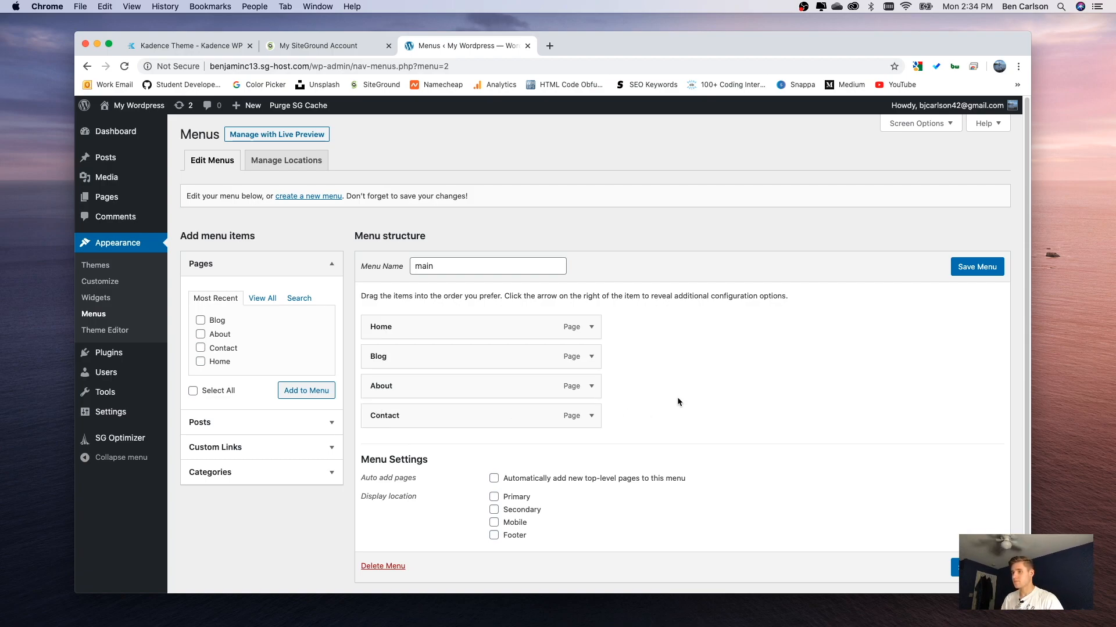
scroll(516, 497, "down", 1)
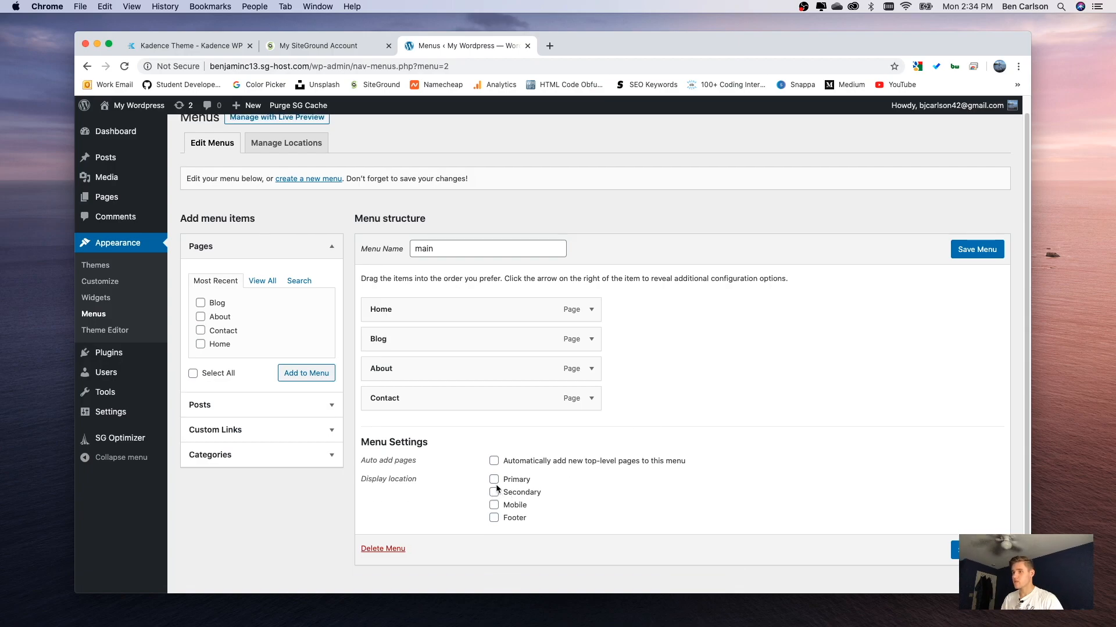
left_click(494, 481)
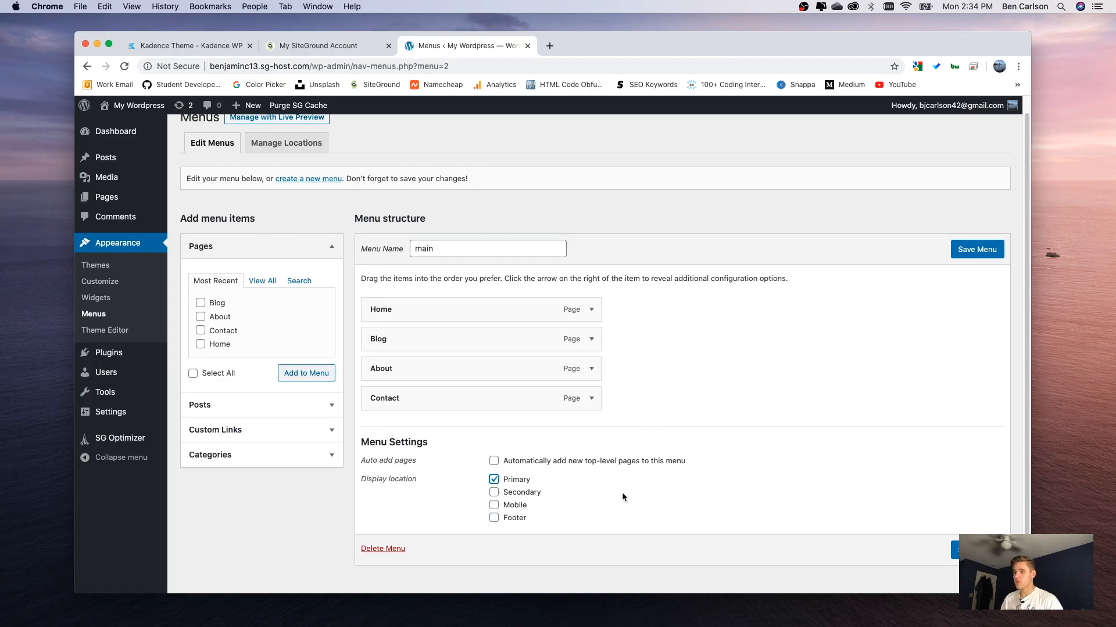
left_click(495, 506)
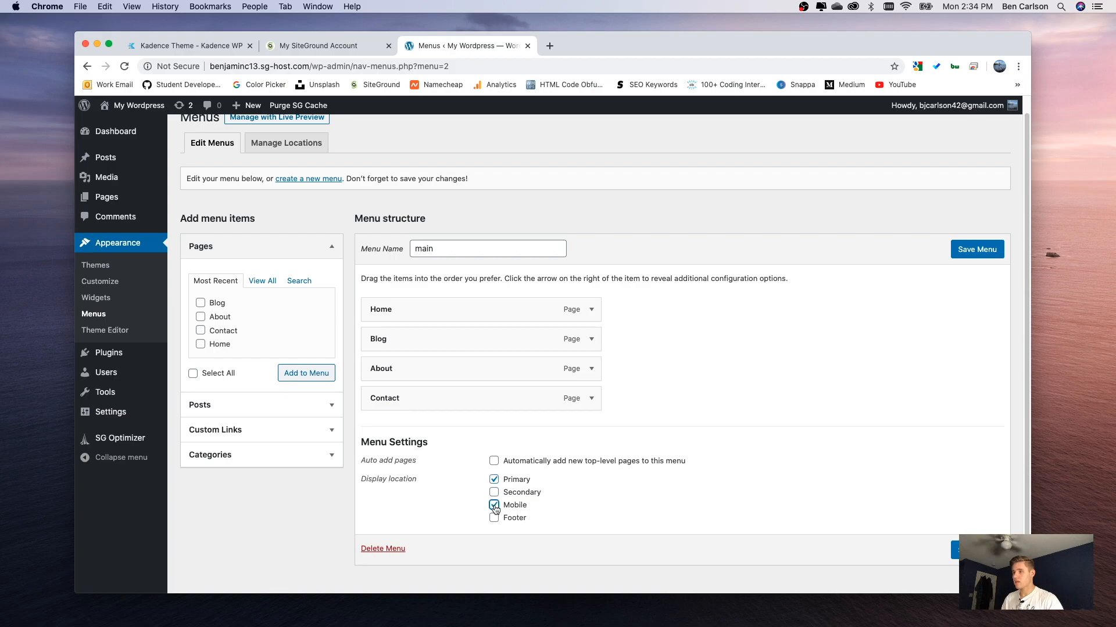
left_click(494, 518)
scroll(951, 415, "up", 1)
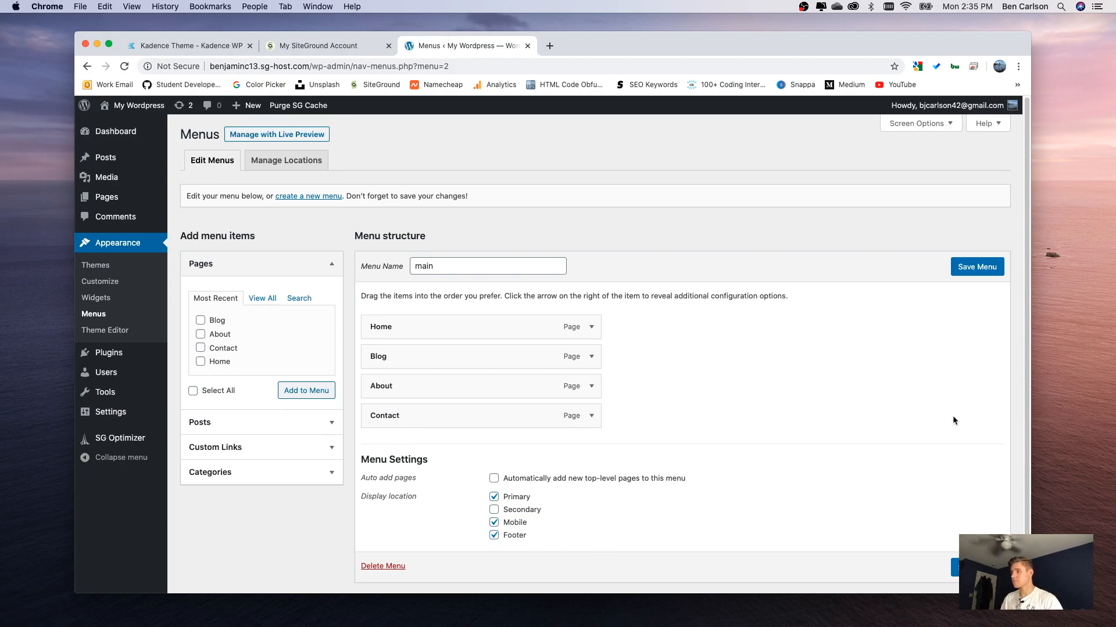
left_click(973, 271)
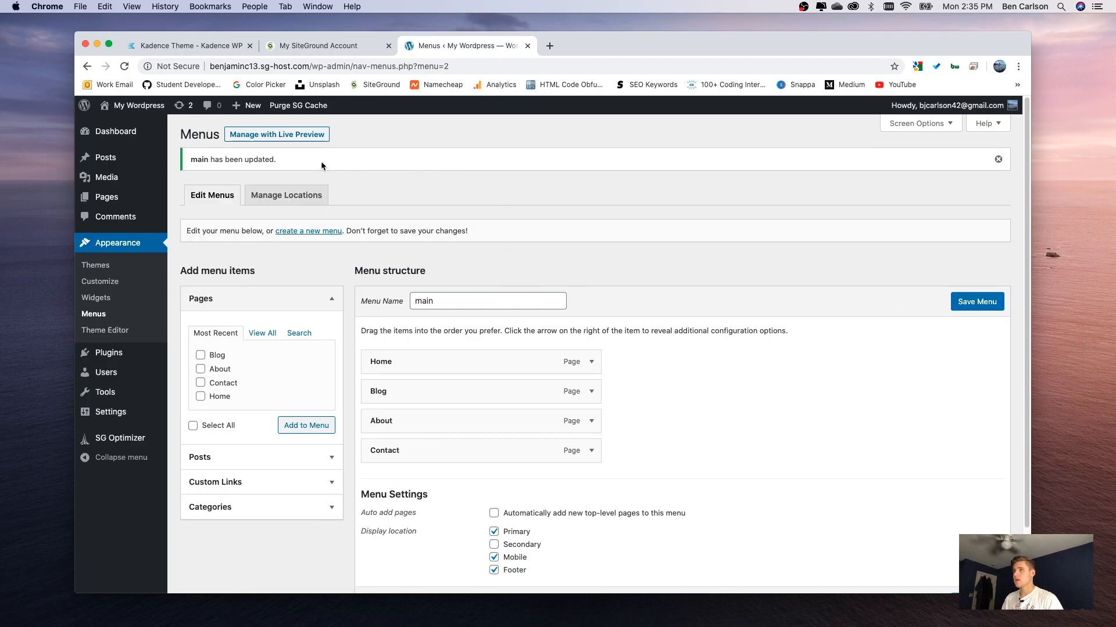
right_click(139, 110)
left_click(140, 112)
- Test the live site's Home, Blog, About and Contact links, then return to Menus
left_click(604, 45)
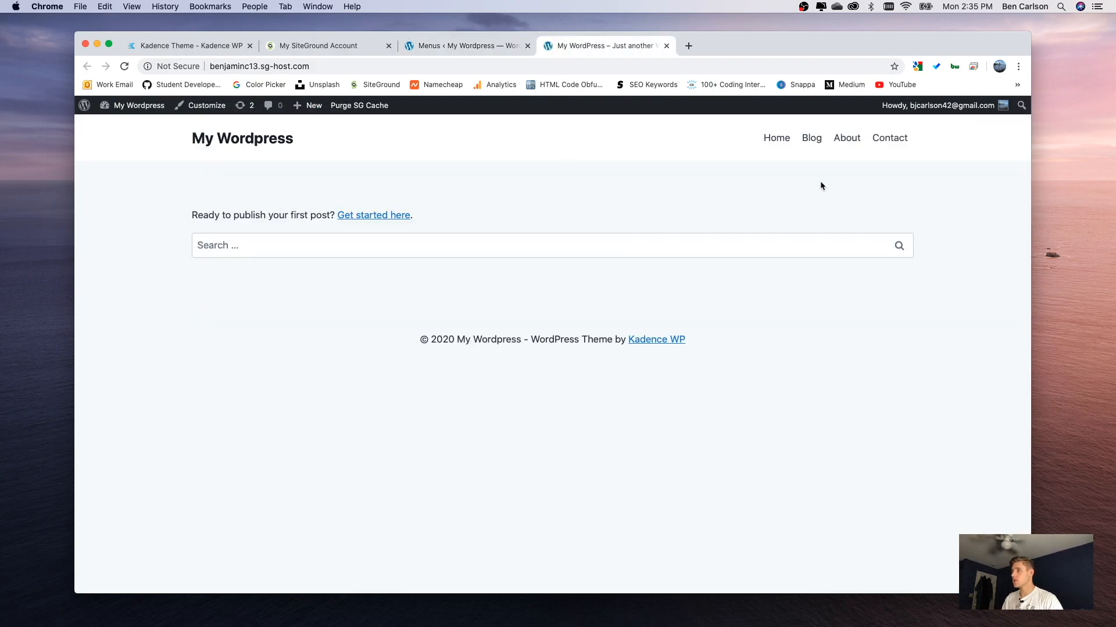
left_click(775, 141)
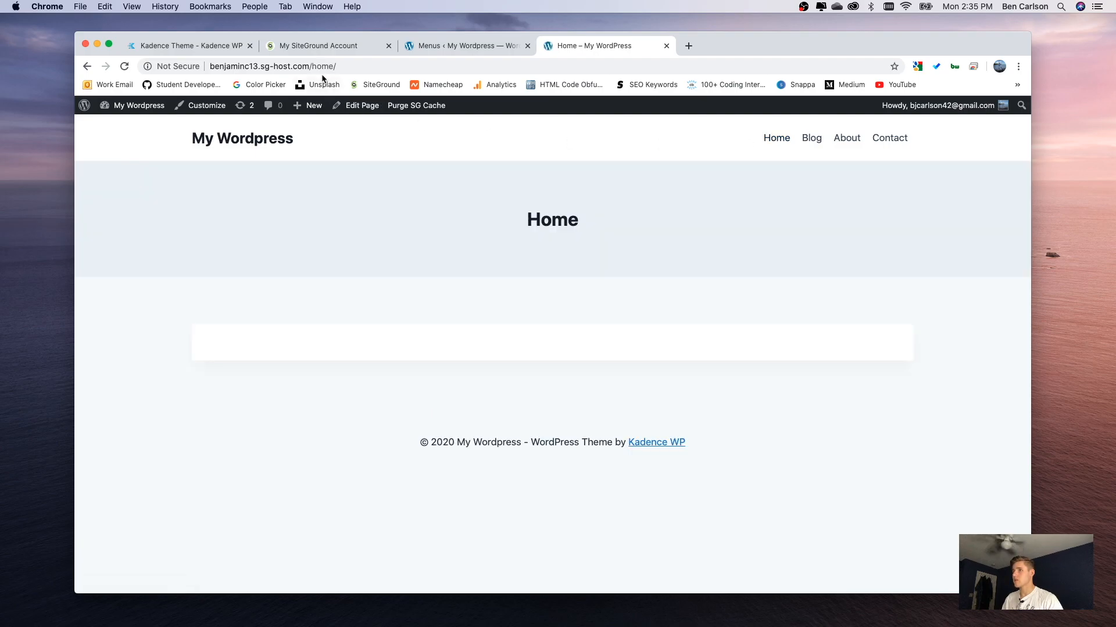
left_click(815, 142)
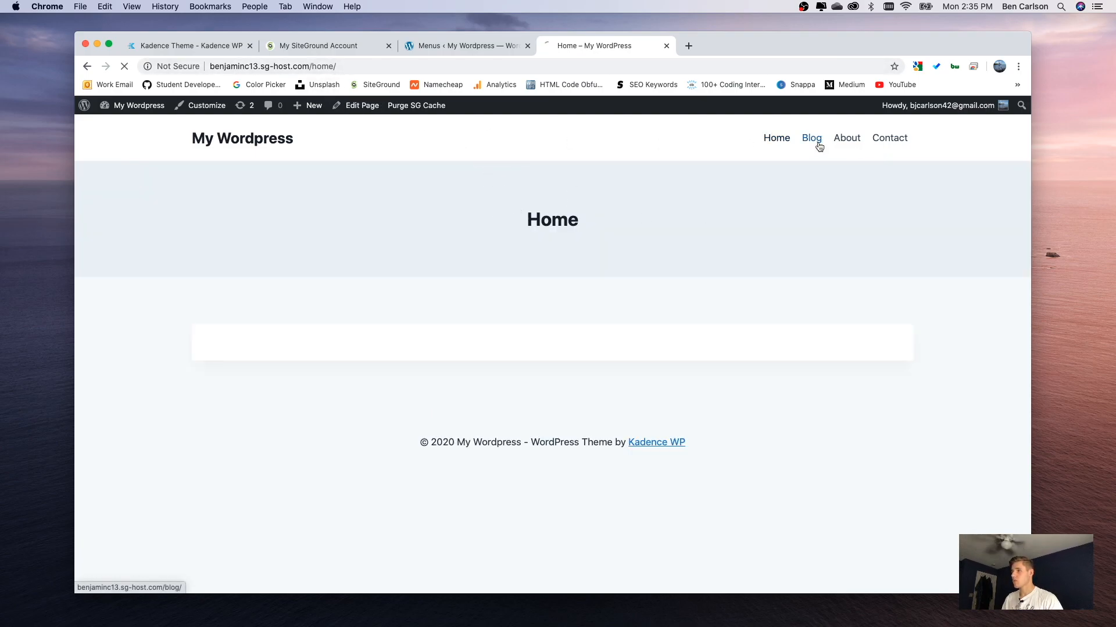
left_click(847, 142)
left_click(889, 145)
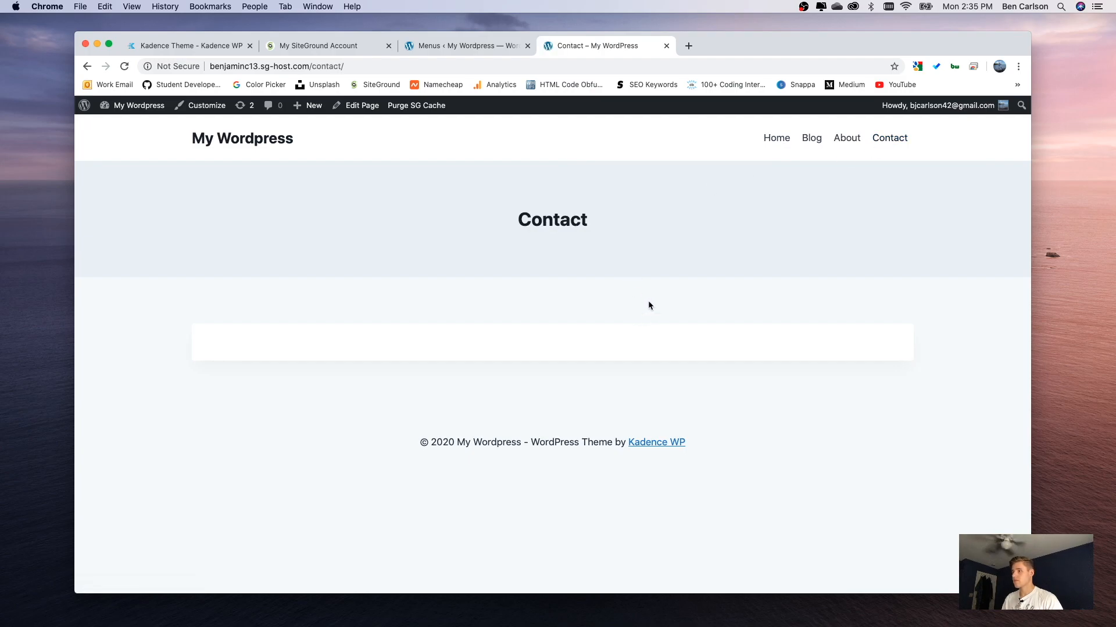
left_click(464, 45)
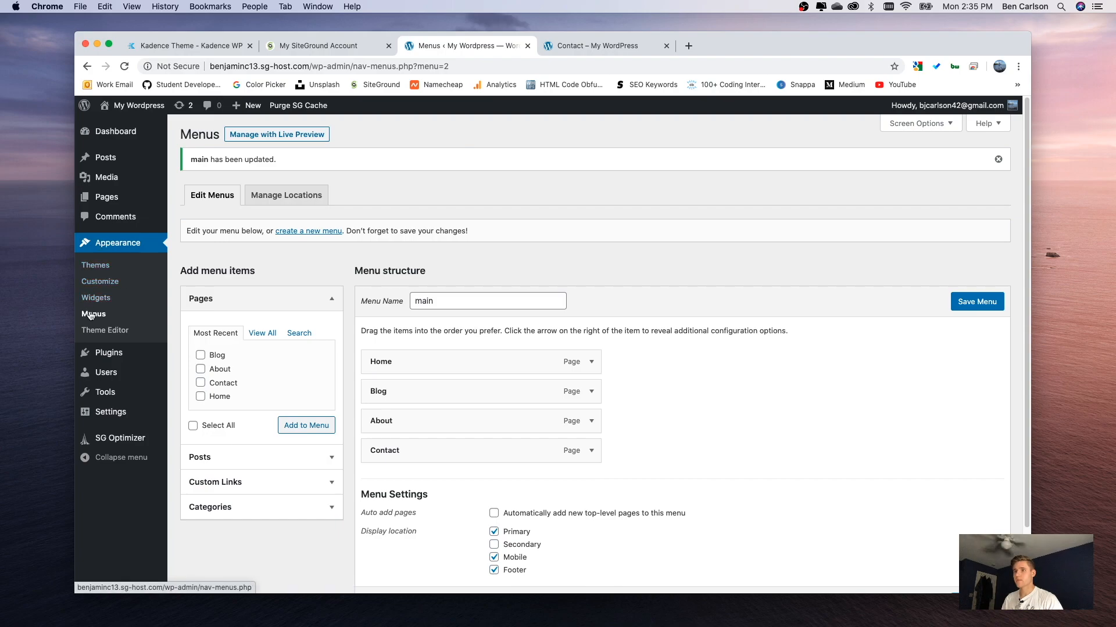
- In Customizer General > Layout, try another Content Max Width, then set it back to 1290
left_click(89, 283)
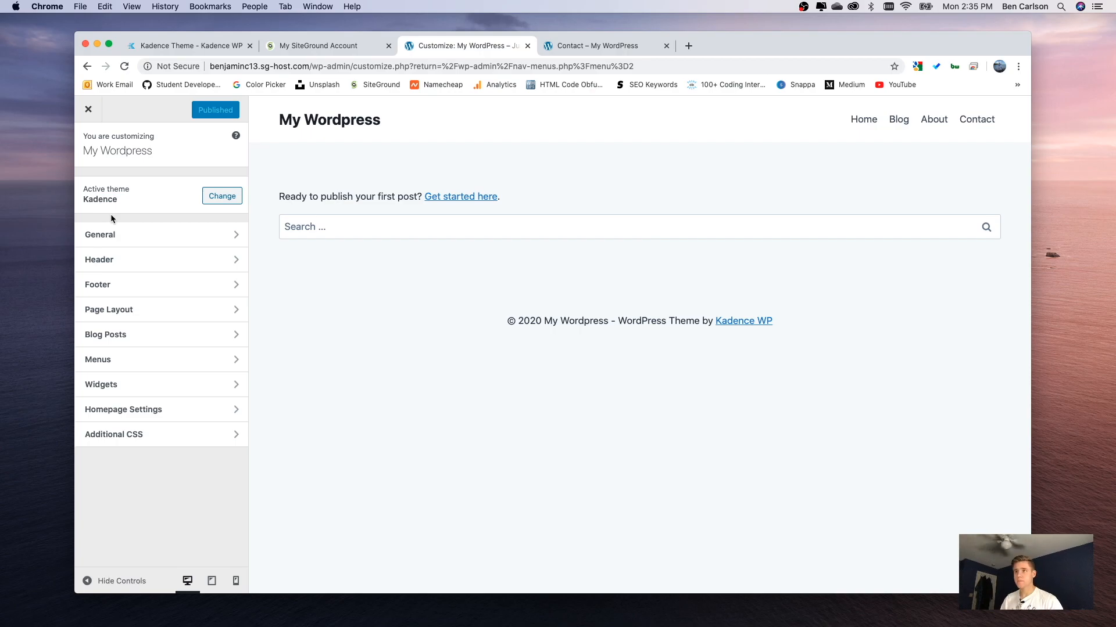
left_click(122, 236)
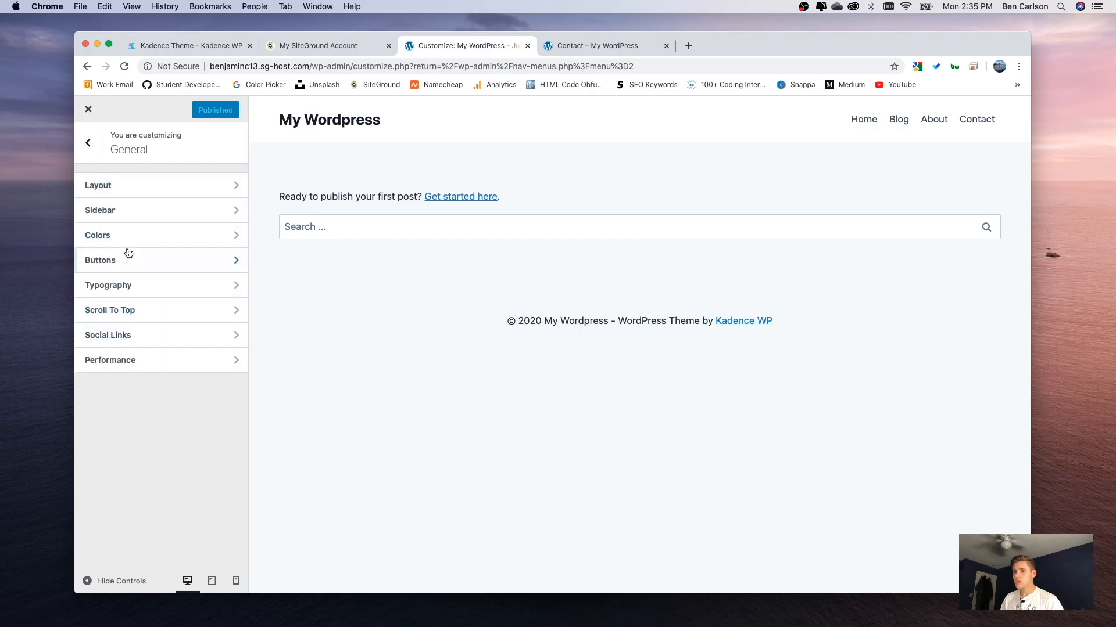
left_click(126, 186)
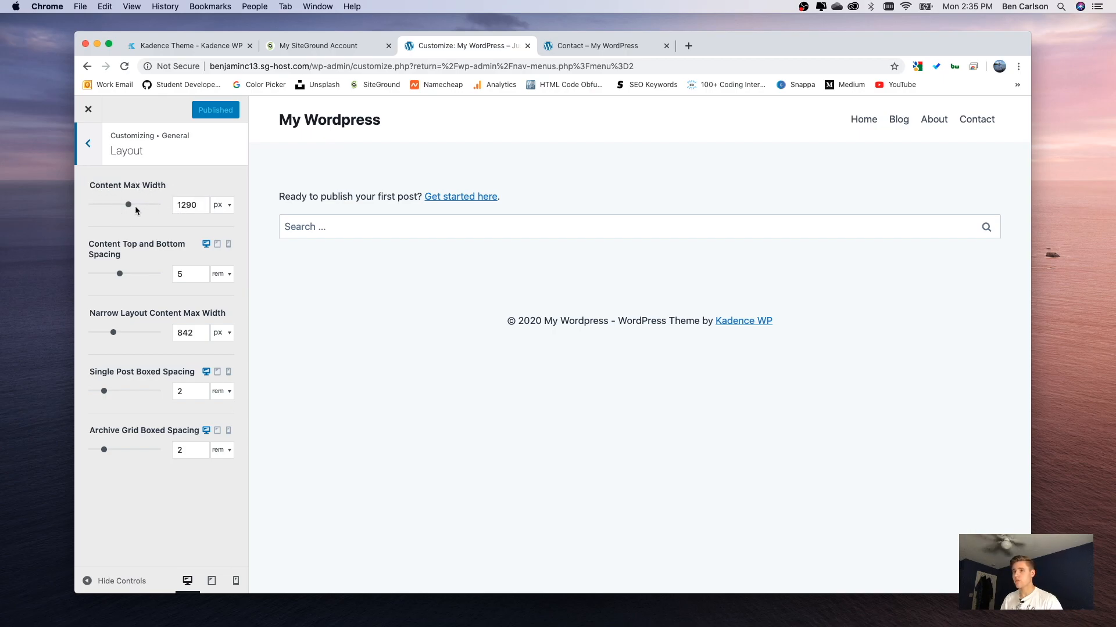
mouse_move(129, 207)
left_mouse_down()
mouse_move(152, 206)
mouse_move(113, 208)
left_mouse_up()
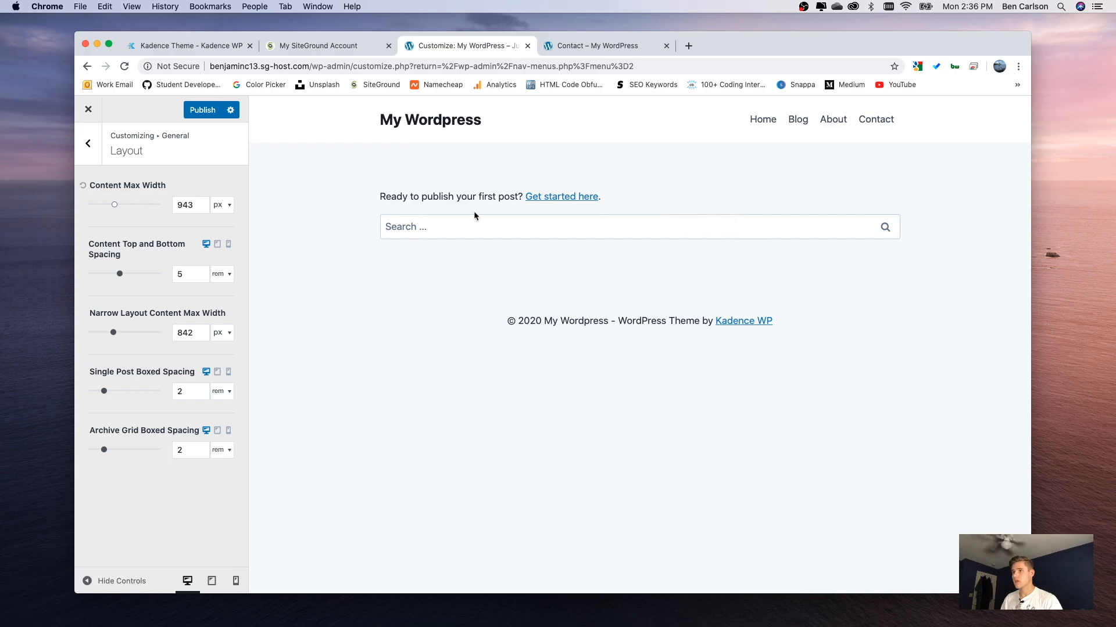
left_click(200, 209)
double_click(186, 206)
key("BackSpace")
type("1290")
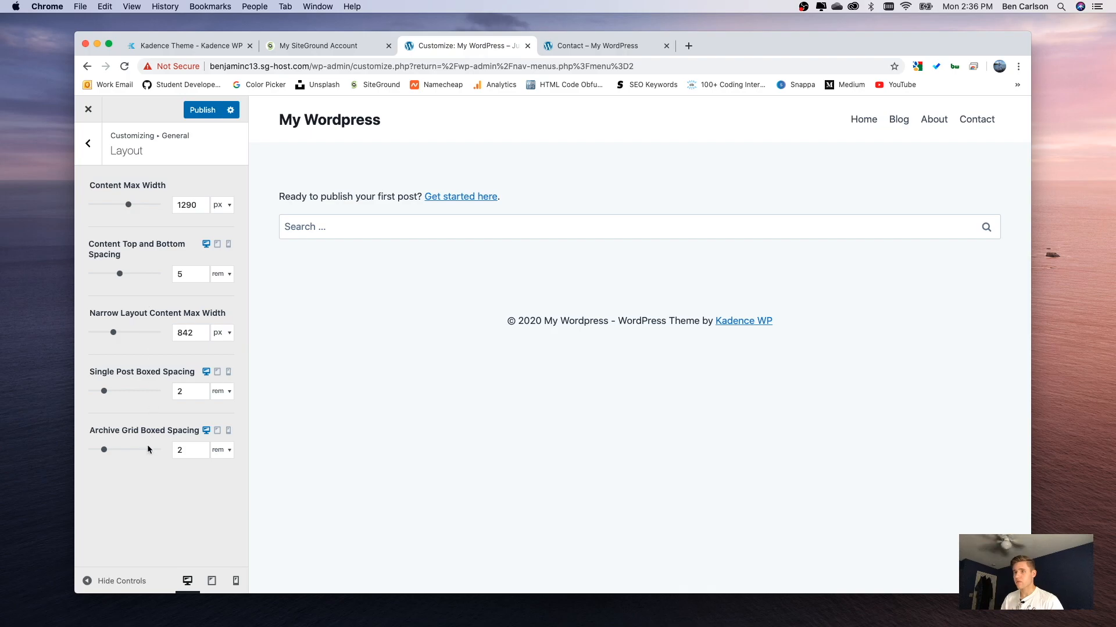
left_click(87, 143)
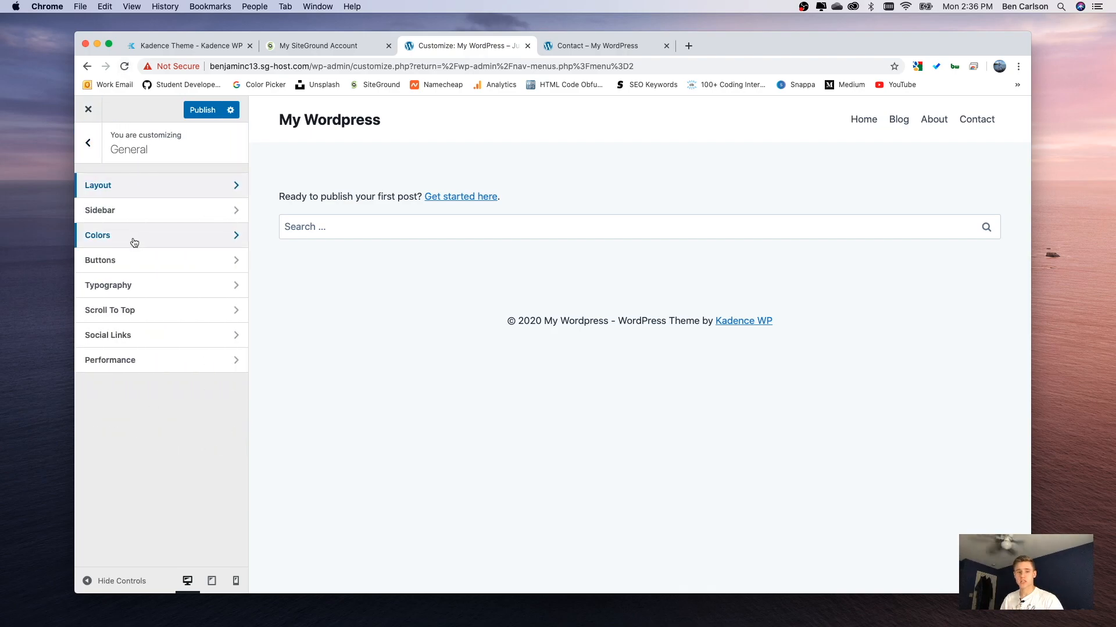
- Look over the Sidebar settings and their design options
left_click(118, 211)
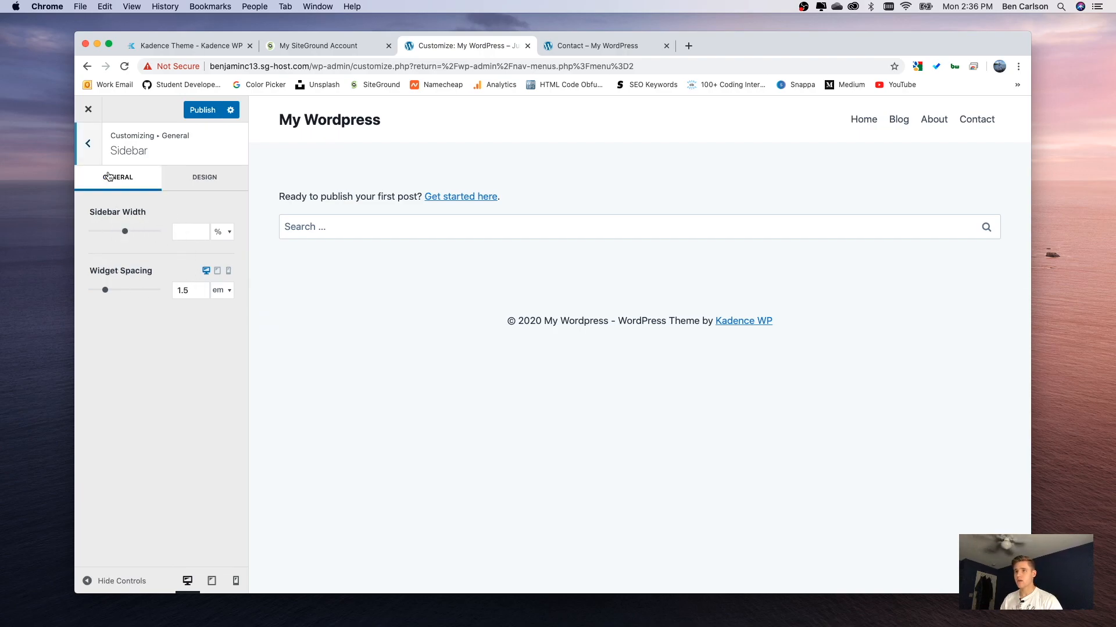
left_click(192, 177)
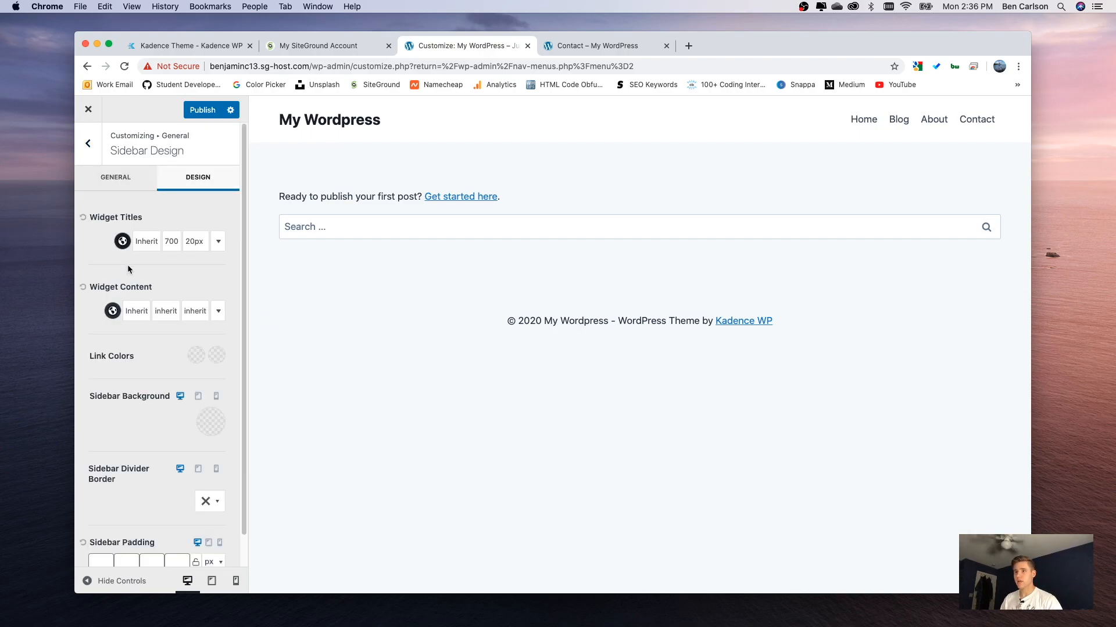
left_click(88, 143)
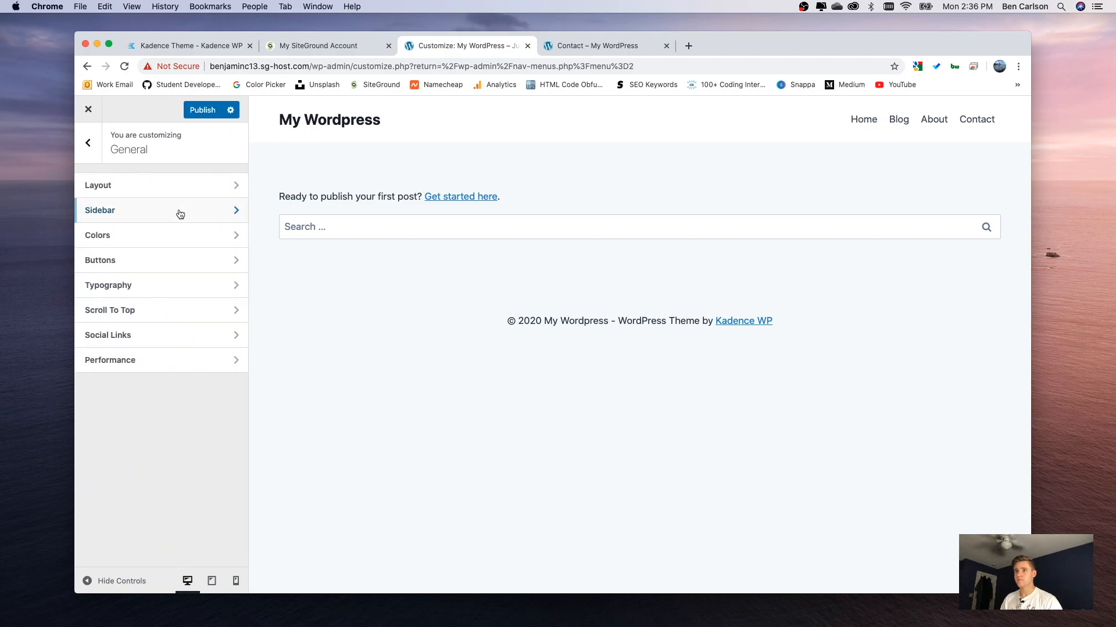
- Browse the Colors settings without changing them
left_click(153, 237)
left_click(116, 169)
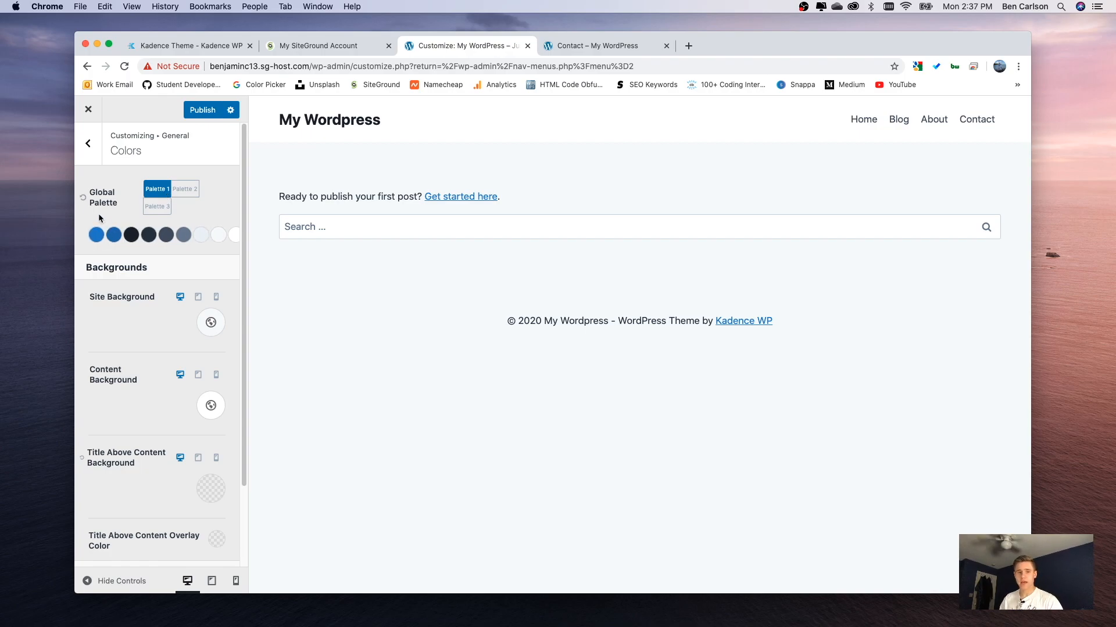
scroll(119, 241, "down", 3)
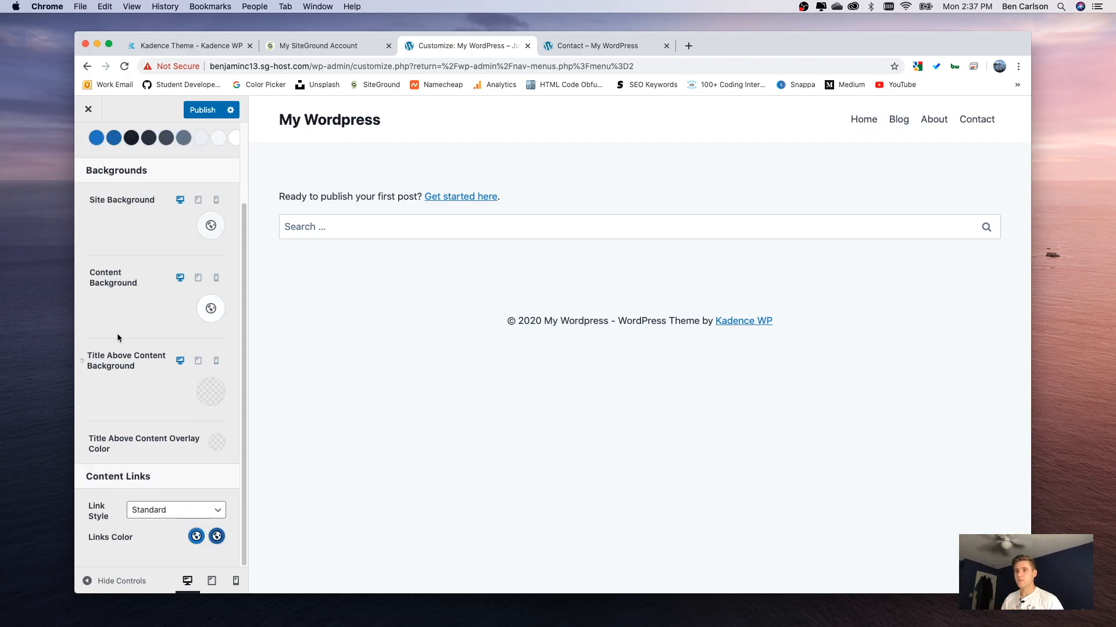
scroll(114, 385, "up", 3)
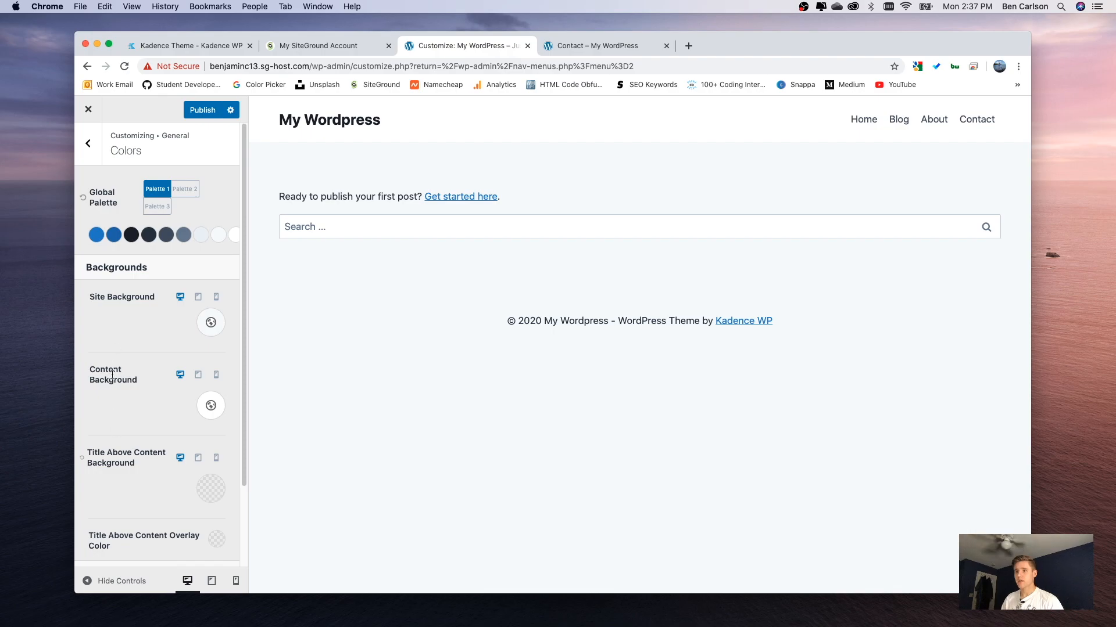
scroll(125, 290, "down", 3)
scroll(122, 287, "up", 3)
left_click(88, 144)
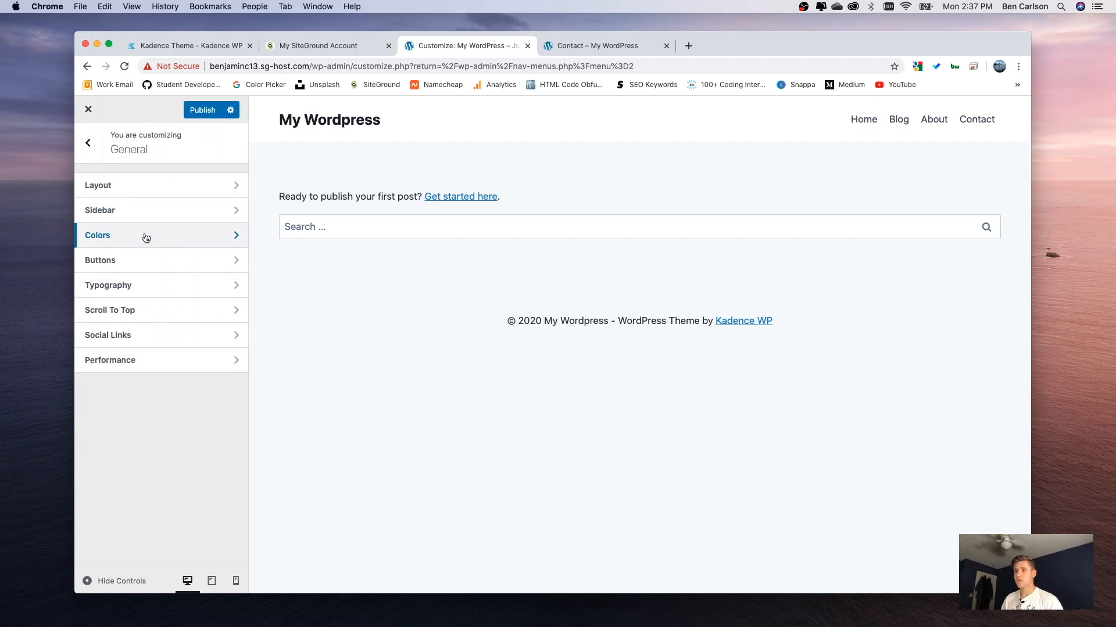
- Review the Buttons style settings
left_click(139, 266)
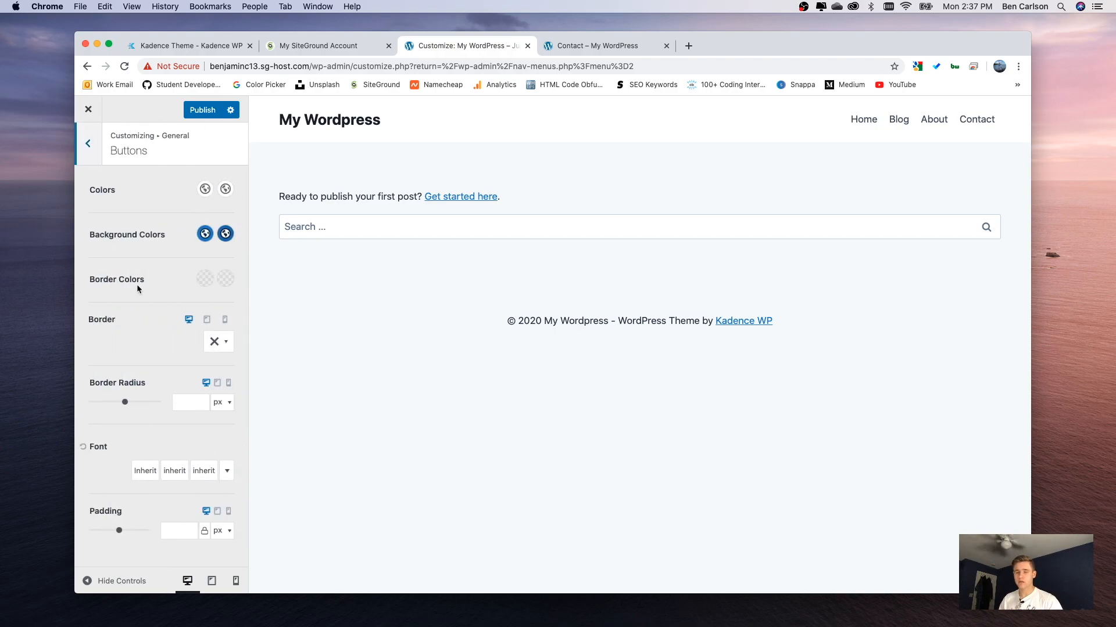
left_click(352, 392)
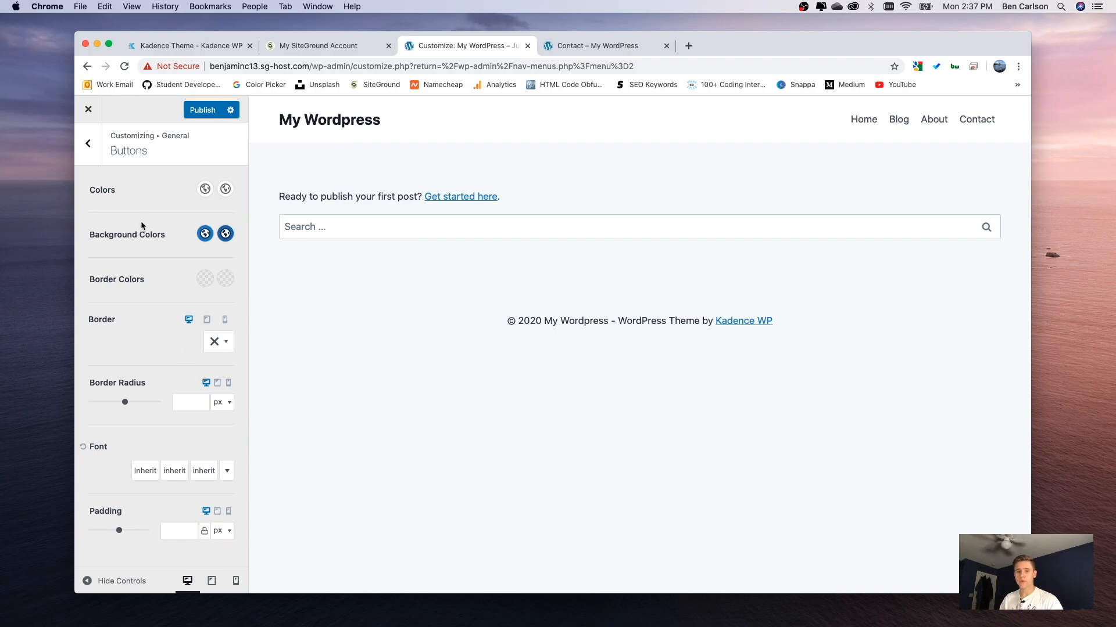
left_click(90, 152)
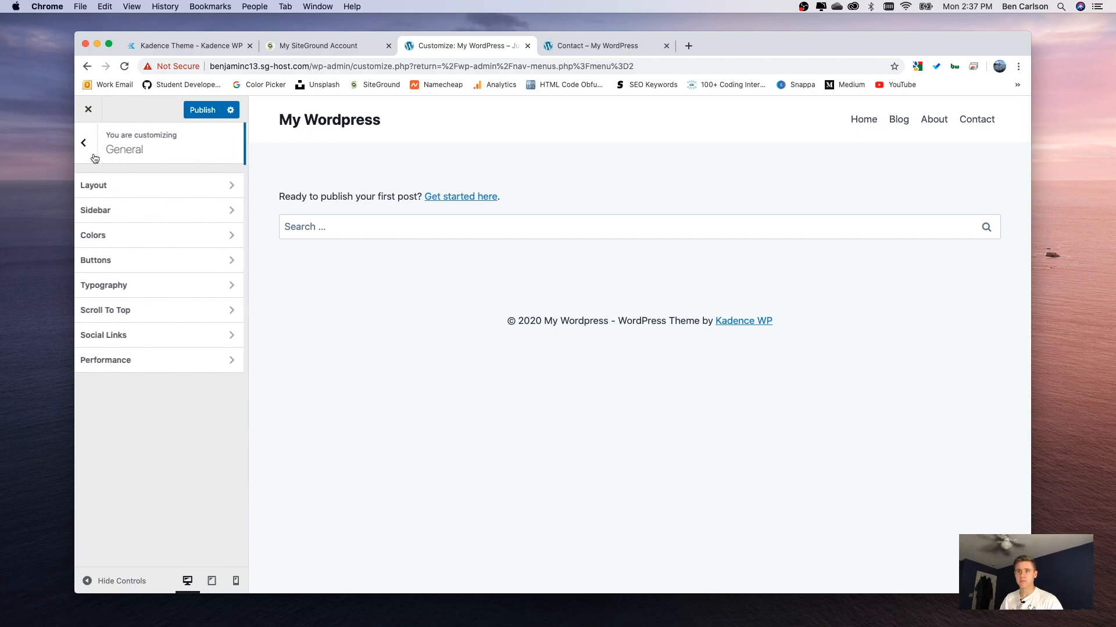
- Explore the Typography settings in the Customizer
left_click(129, 286)
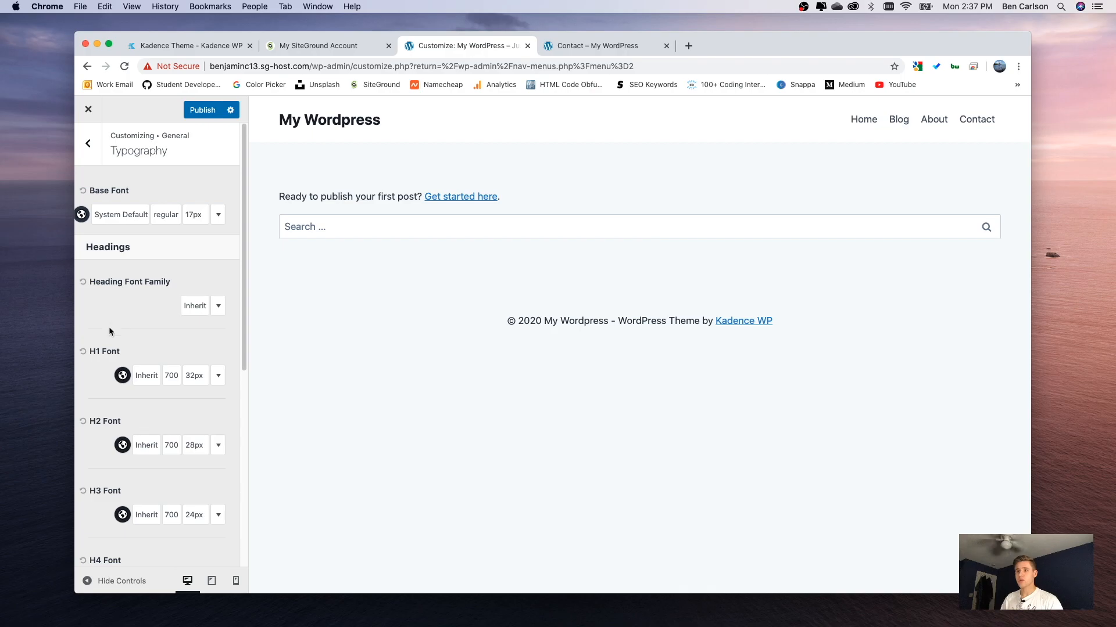
scroll(95, 355, "down", 2)
left_click_drag(91, 331, 134, 330)
scroll(134, 329, "down", 10)
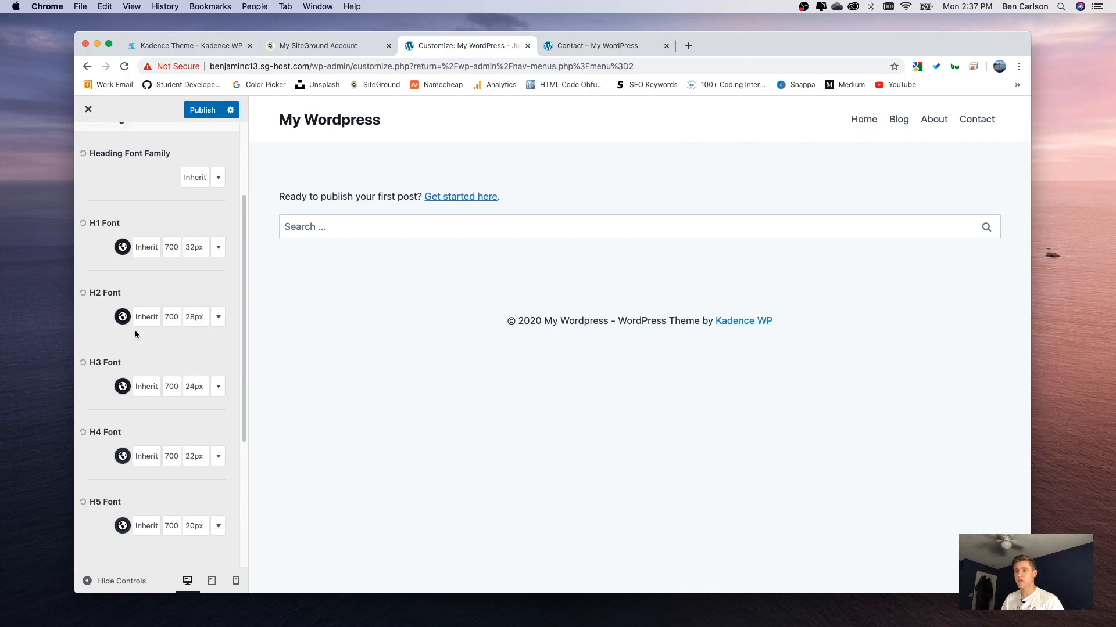
scroll(131, 330, "up", 10)
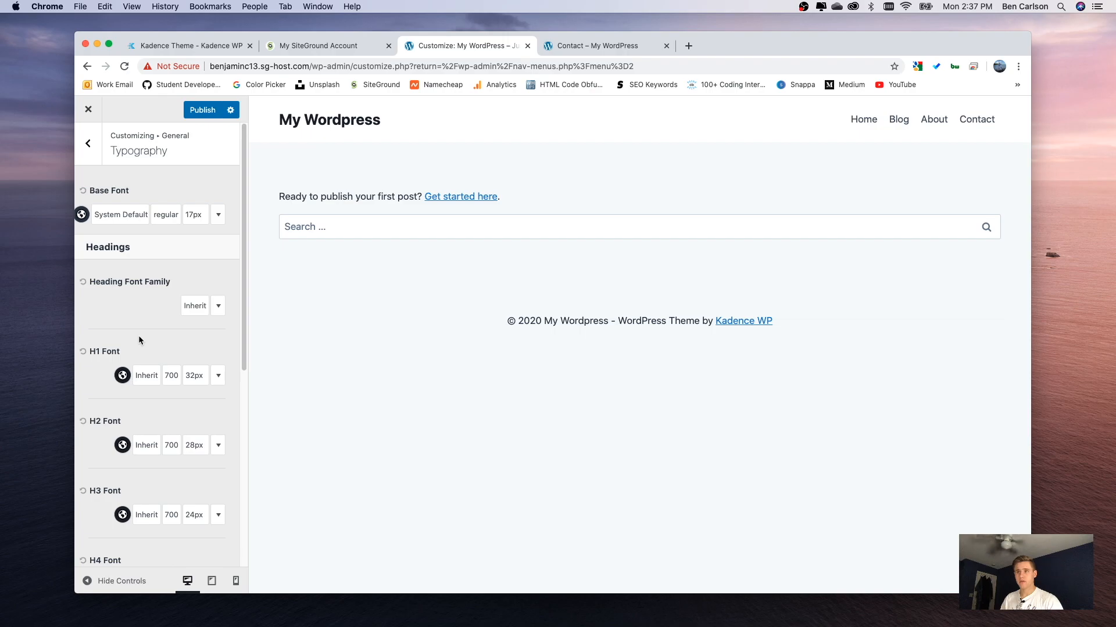
left_click_drag(89, 191, 151, 188)
- Set the base font to Roboto, found by searching 'rob', and publish the change
left_click(151, 188)
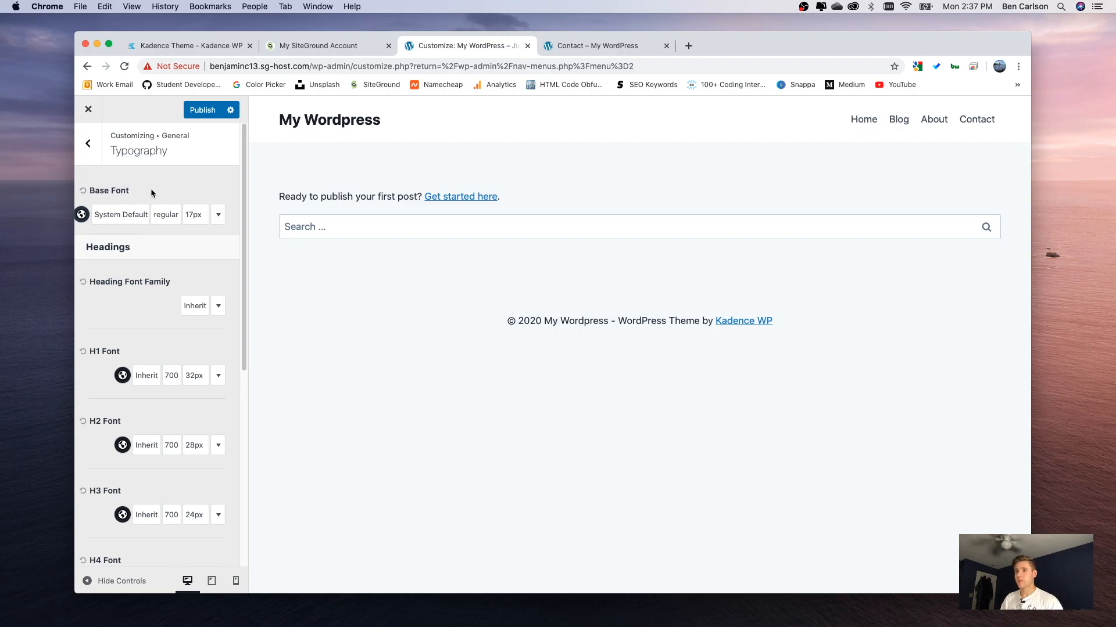
left_click(118, 215)
left_click(229, 277)
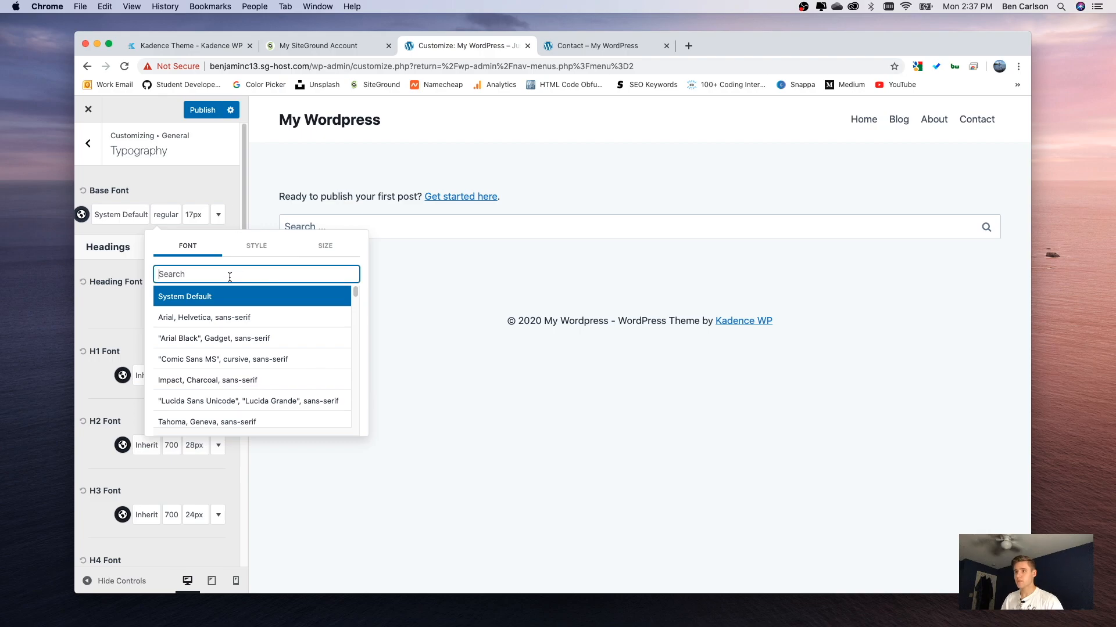
type("rob")
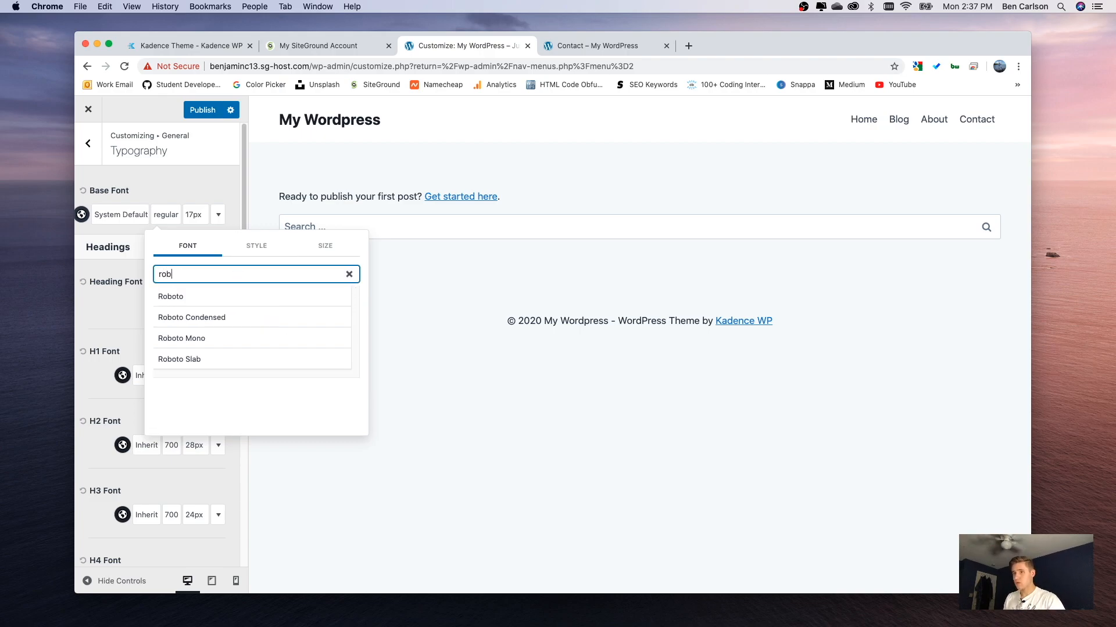
left_click(226, 297)
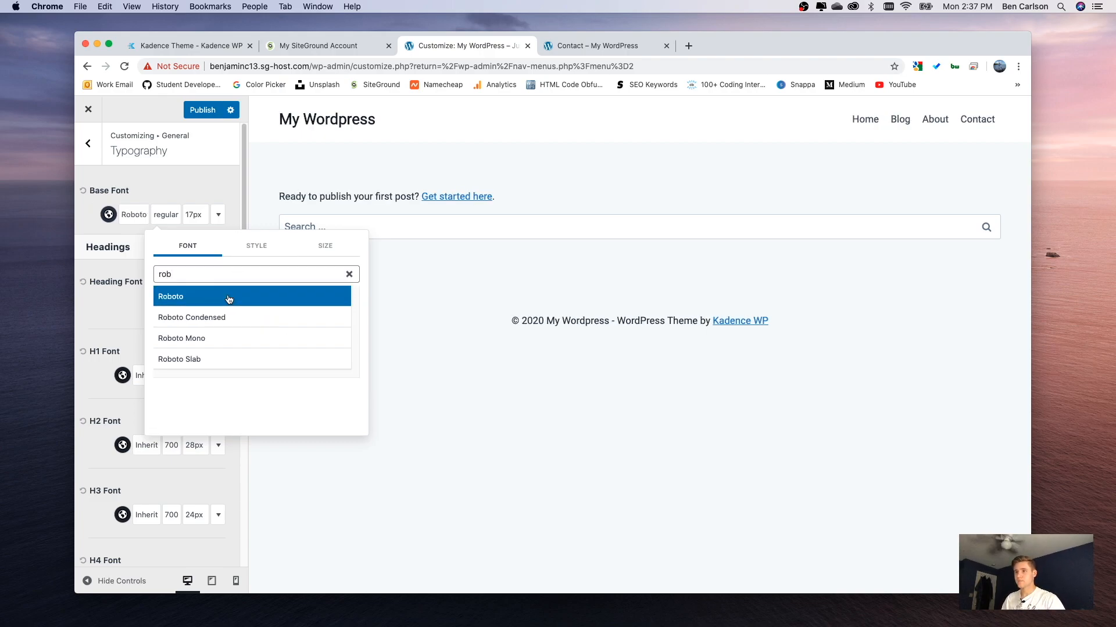
left_click(155, 191)
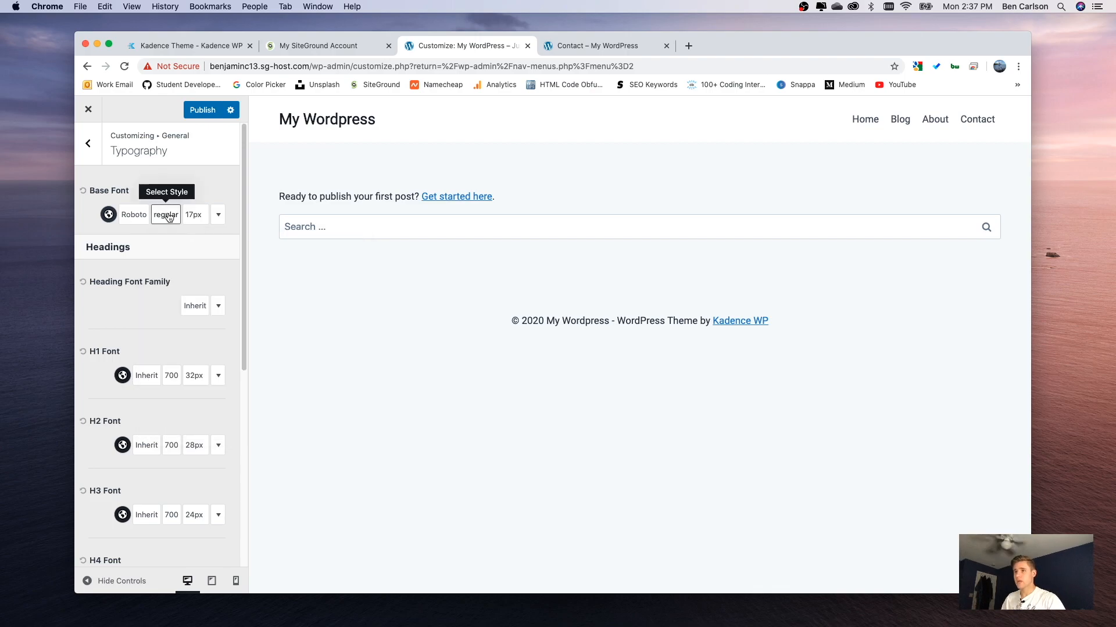
left_click(217, 216)
left_click(217, 215)
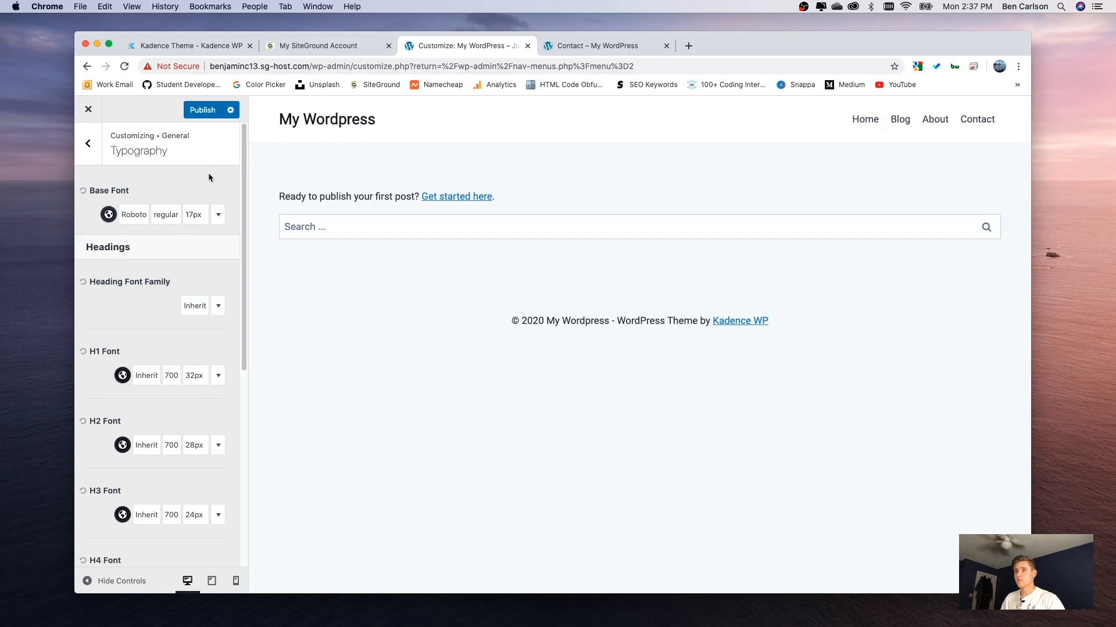
left_click(201, 110)
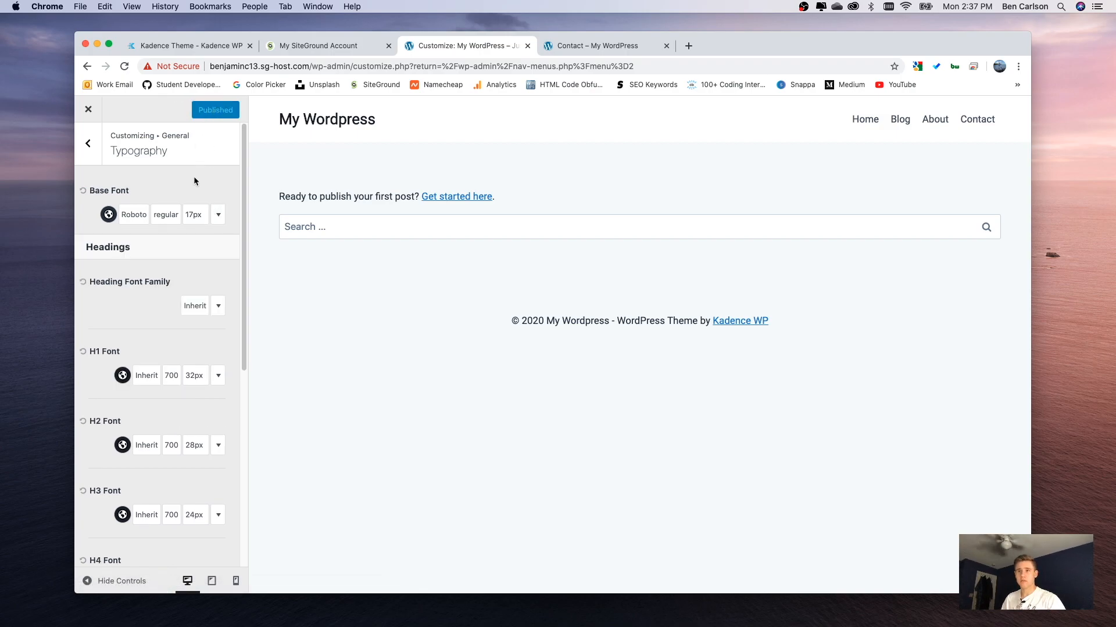
left_click(88, 143)
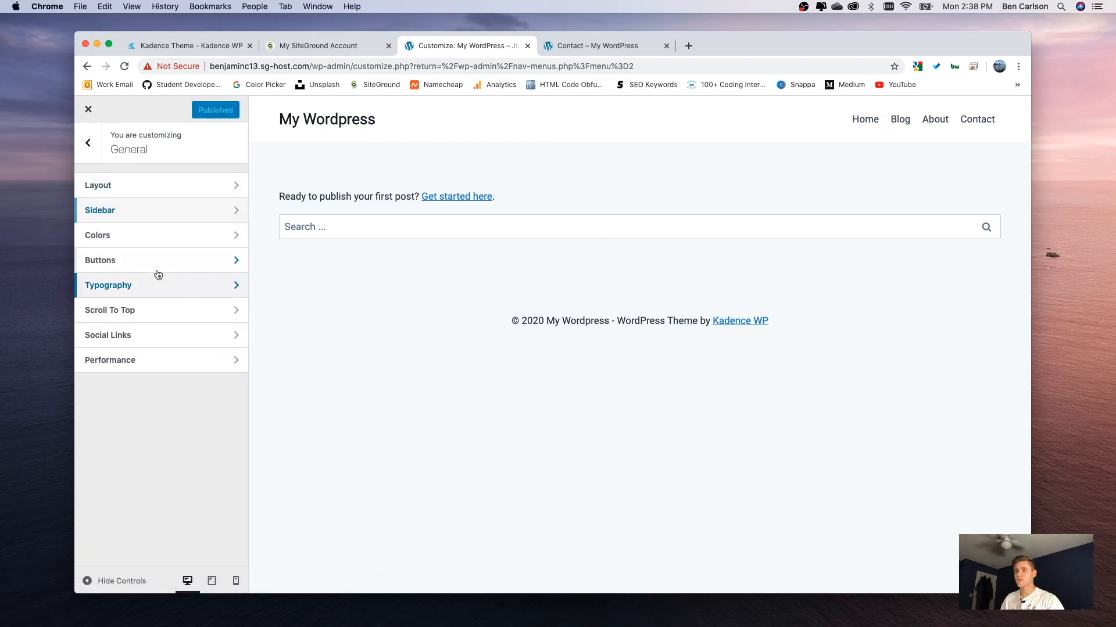
left_click(156, 312)
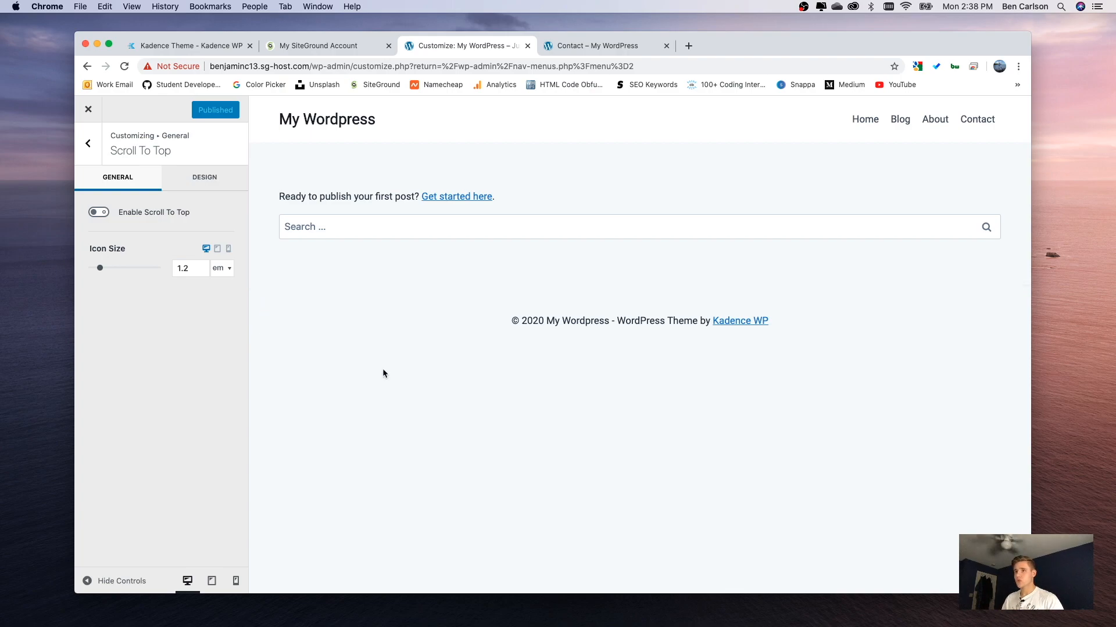
- Enable the scroll-to-top button and test it in the site preview
left_click(99, 212)
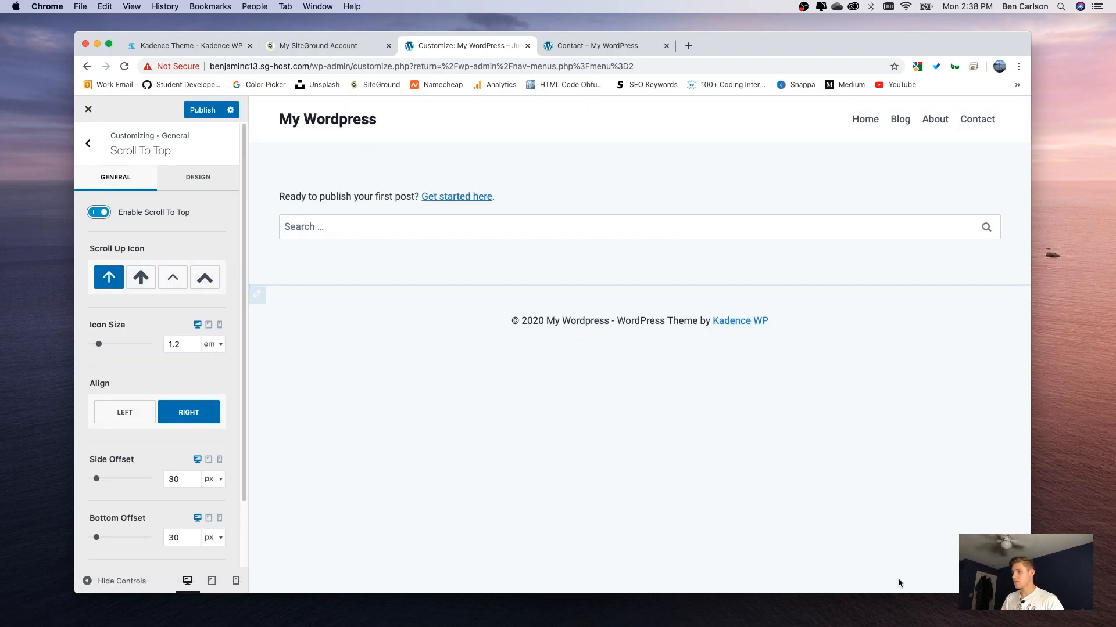
left_click_drag(909, 593, 884, 297)
scroll(783, 264, "down", 1)
scroll(784, 268, "down", 2)
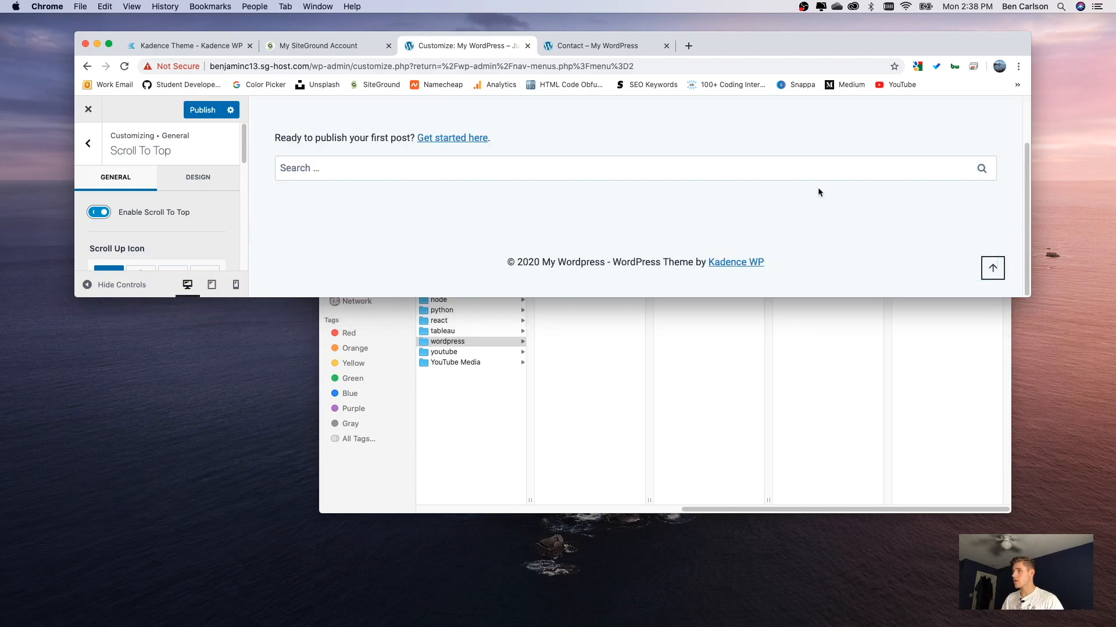
left_click(991, 269)
scroll(867, 209, "down", 3)
left_click(990, 271)
left_click_drag(903, 296, 891, 590)
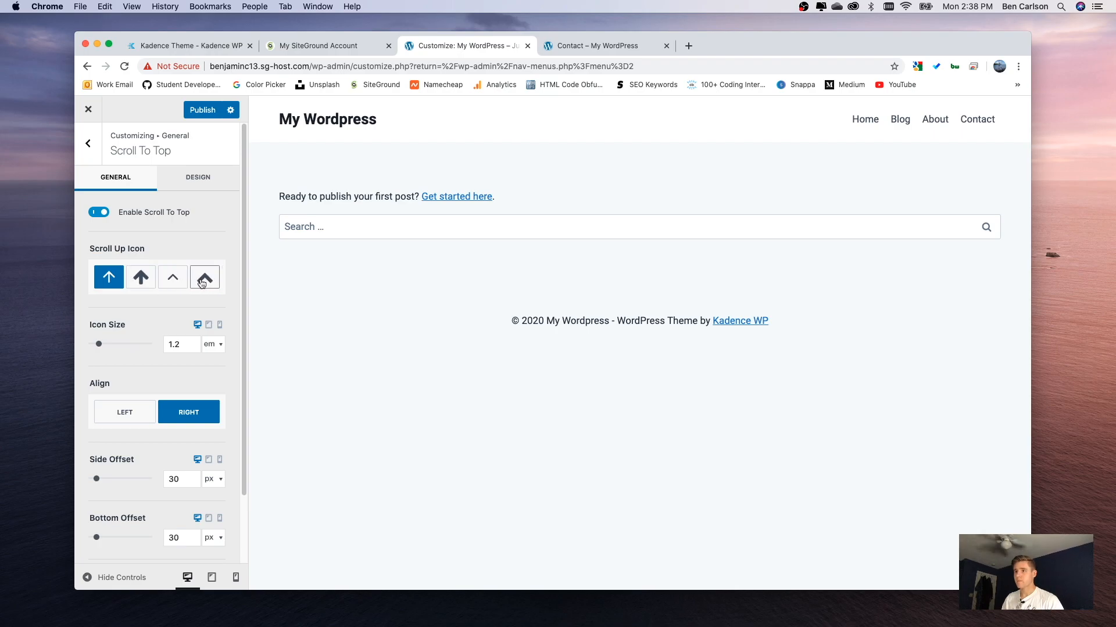
scroll(119, 277, "down", 2)
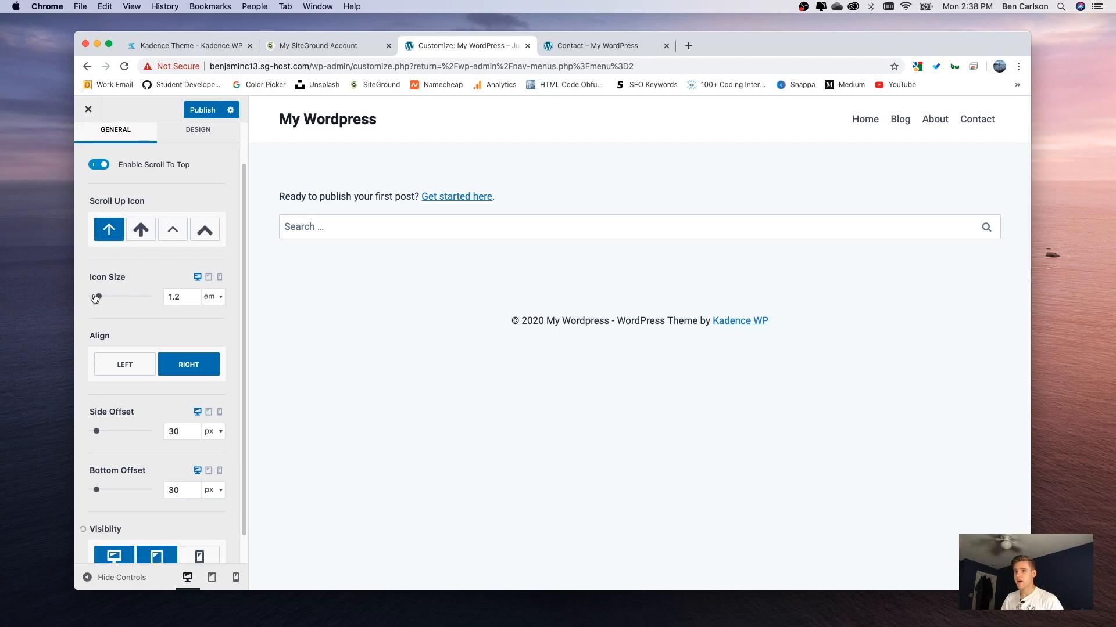
scroll(128, 298, "down", 1)
- Keep scroll-to-top aligned right, make it visible on mobile too, and publish
left_click(125, 333)
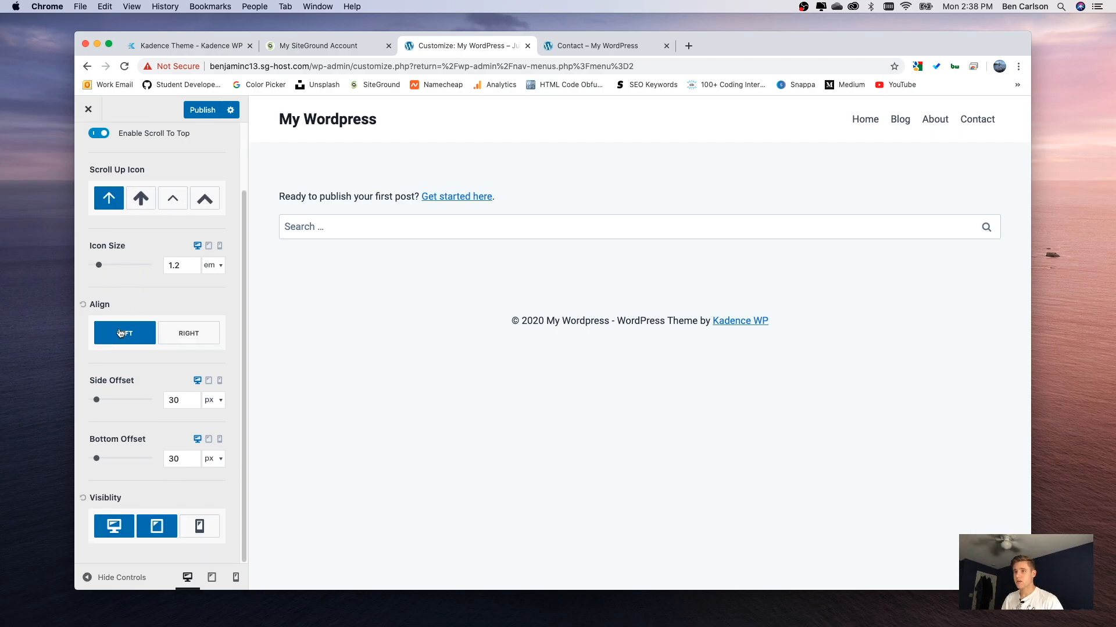
left_click(189, 333)
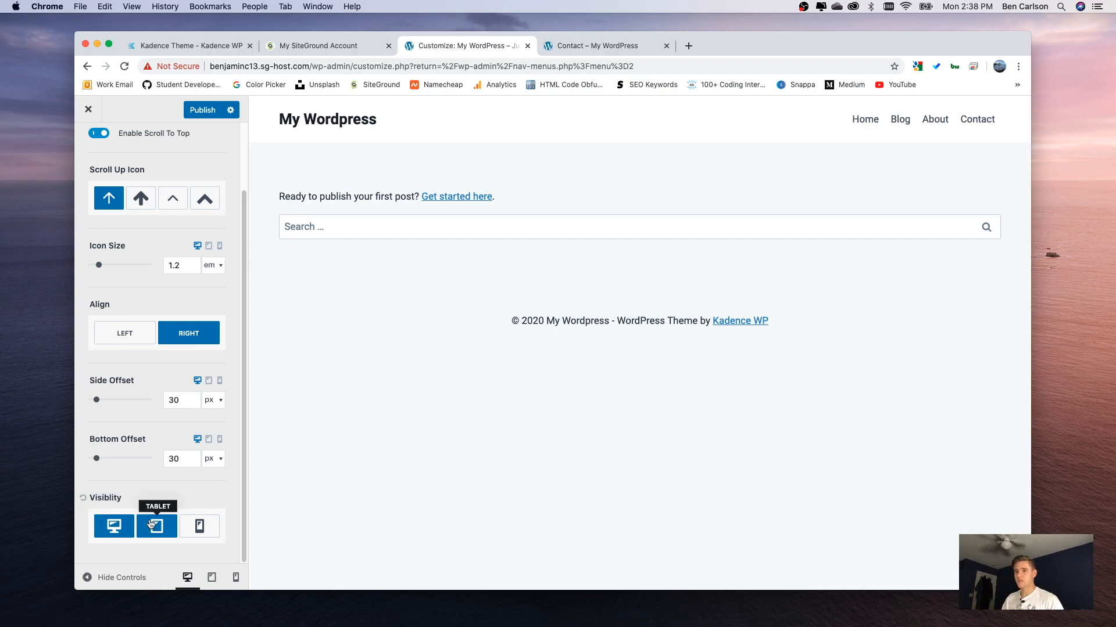
left_click(204, 529)
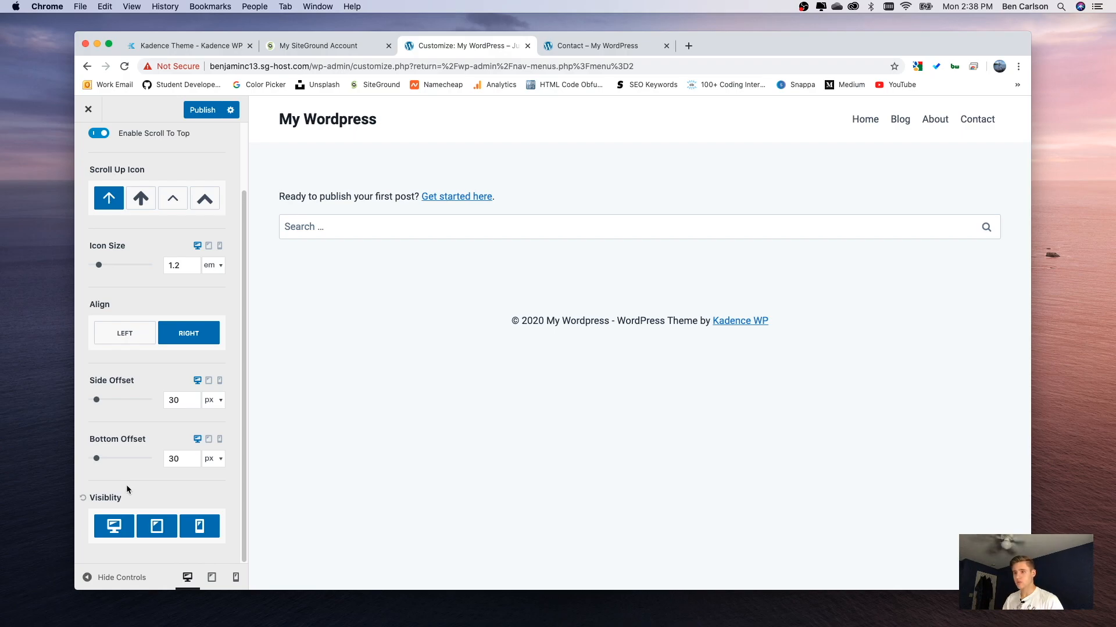
scroll(126, 485, "up", 3)
left_click(201, 110)
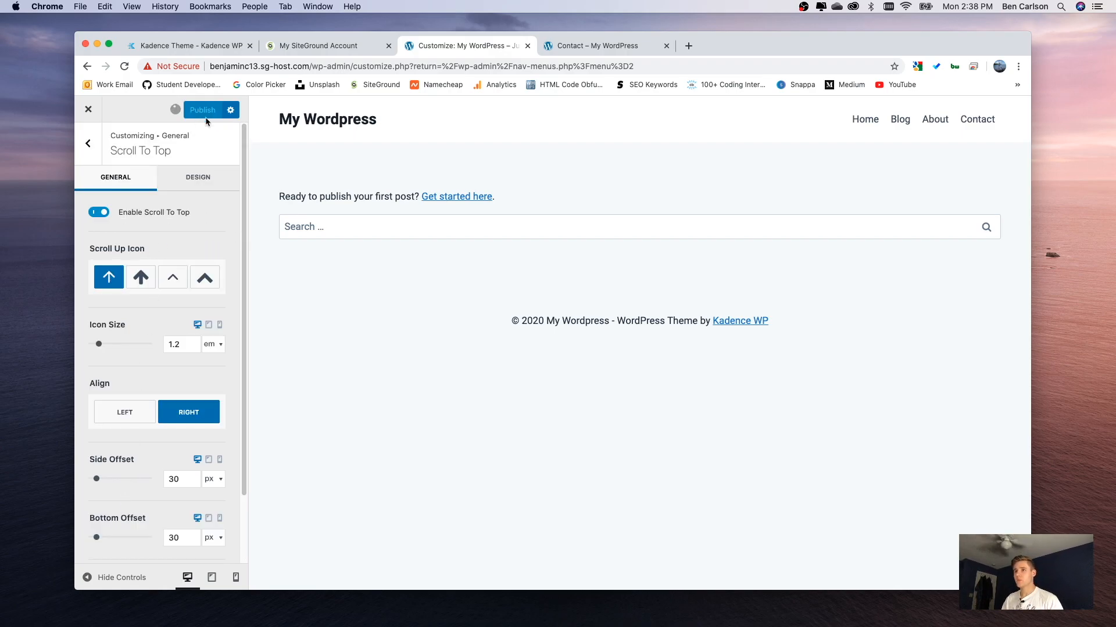
- Look through the Social Network Links settings, starting on the Facebook link field
left_click(99, 148)
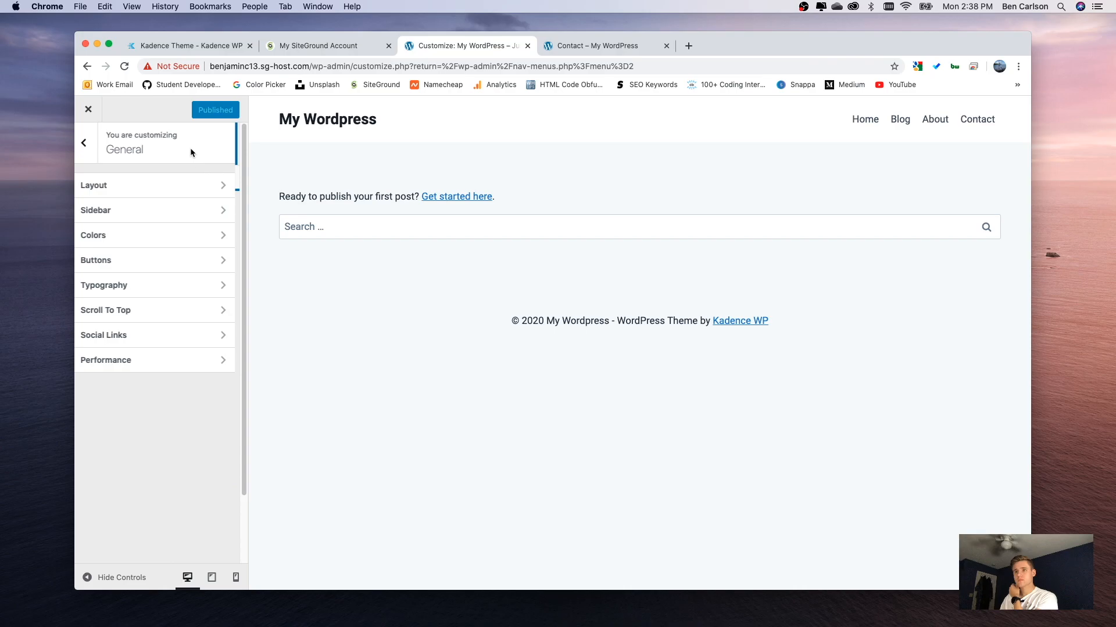
left_click(144, 337)
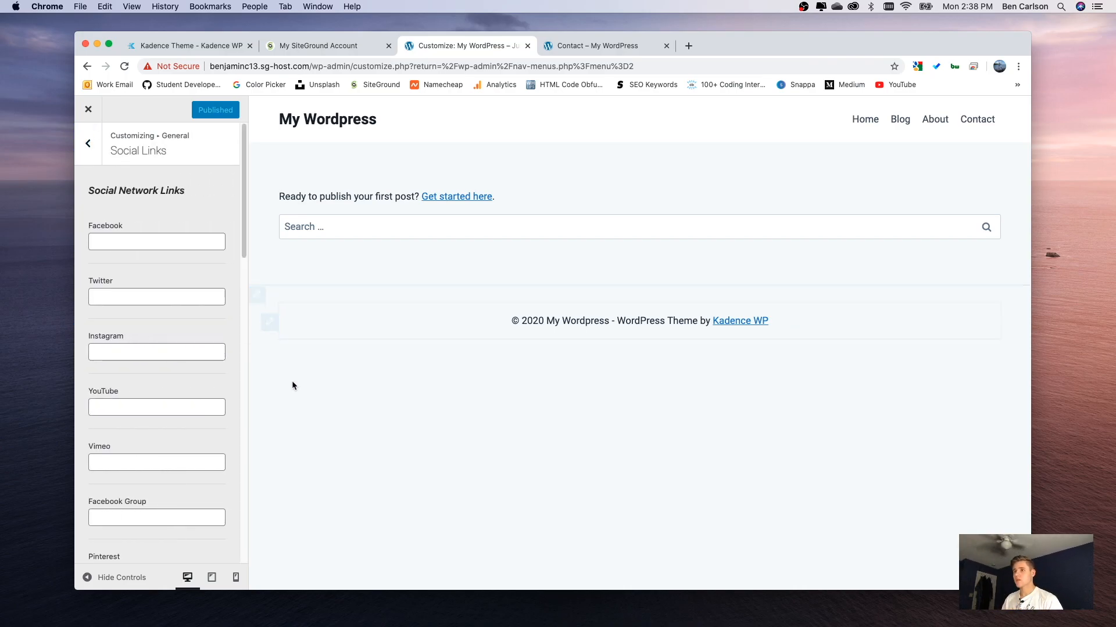
scroll(147, 216, "down", 10)
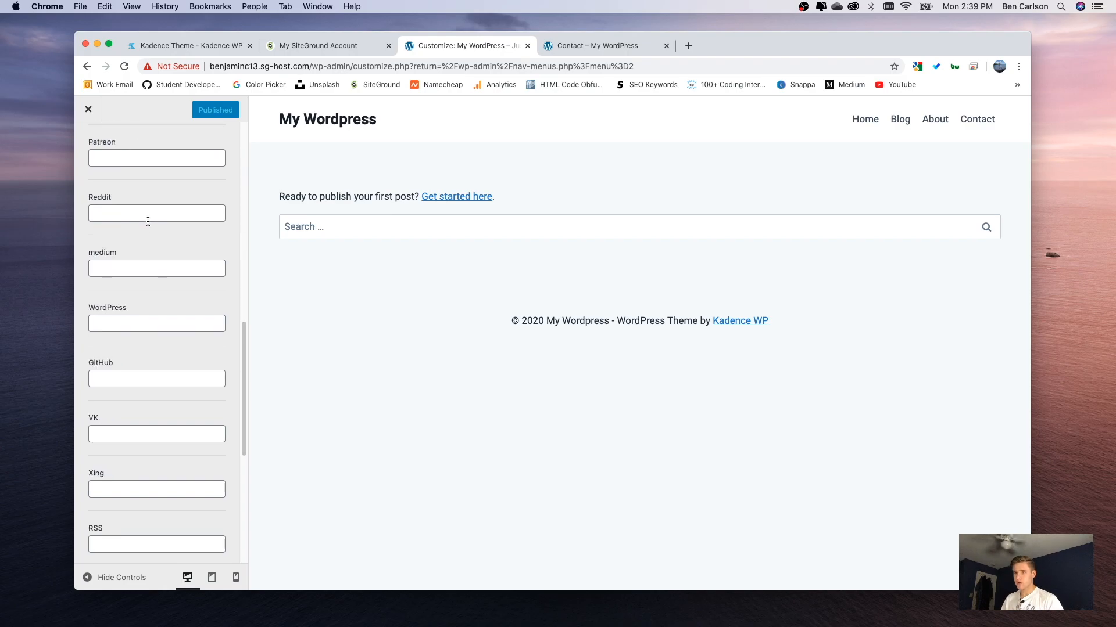
scroll(148, 223, "down", 8)
scroll(148, 225, "up", 20)
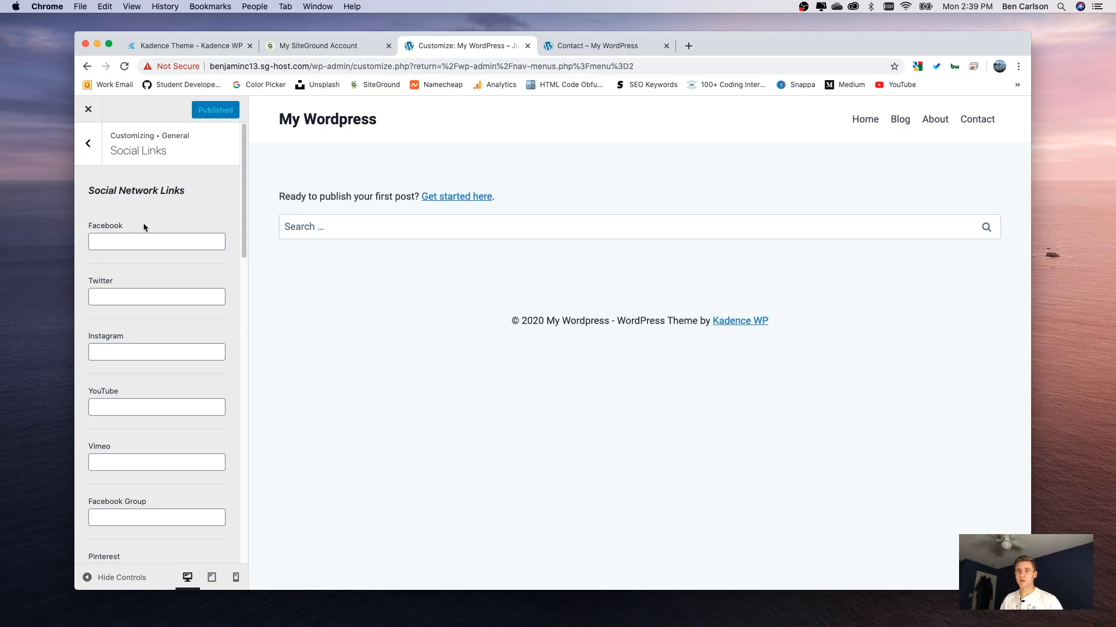
left_click(144, 247)
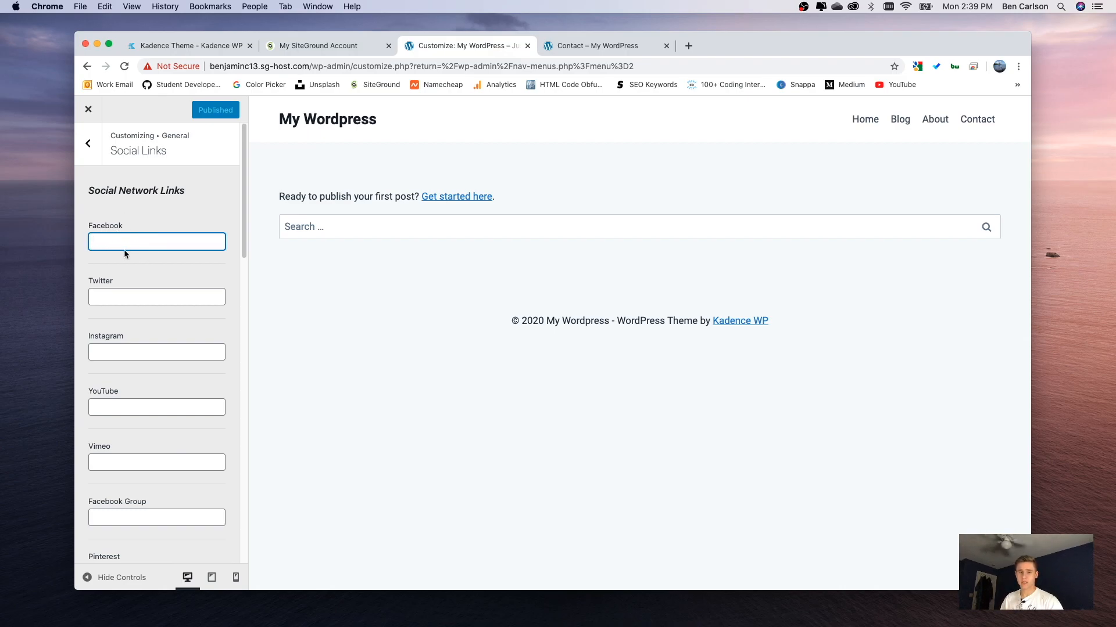
left_click(88, 148)
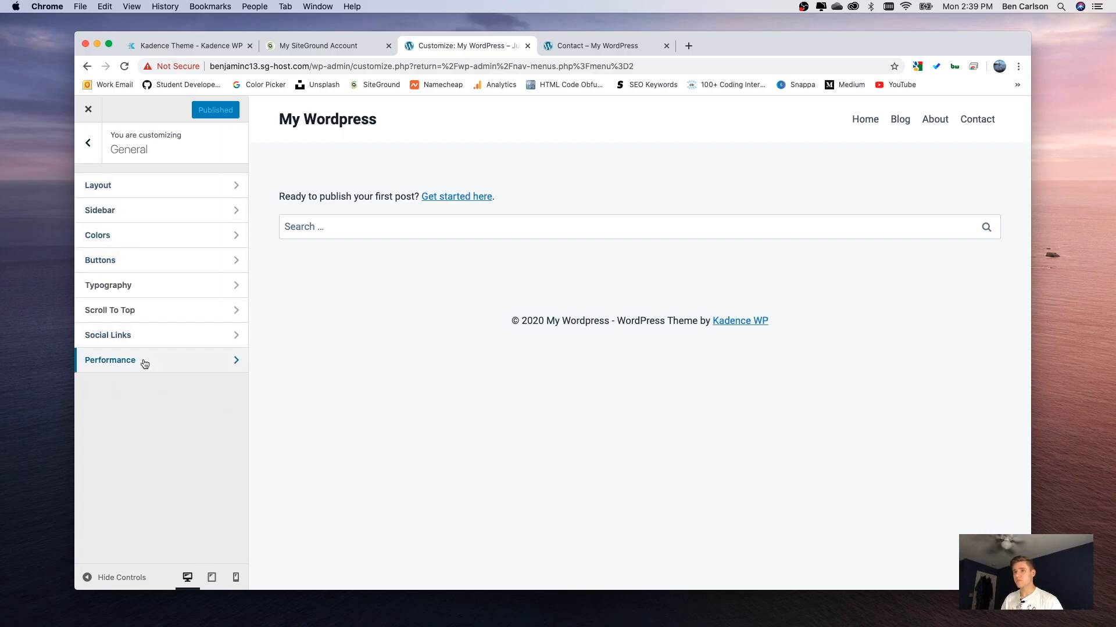
- Review the Performance settings and return to the top-level Customizer sections
left_click(145, 364)
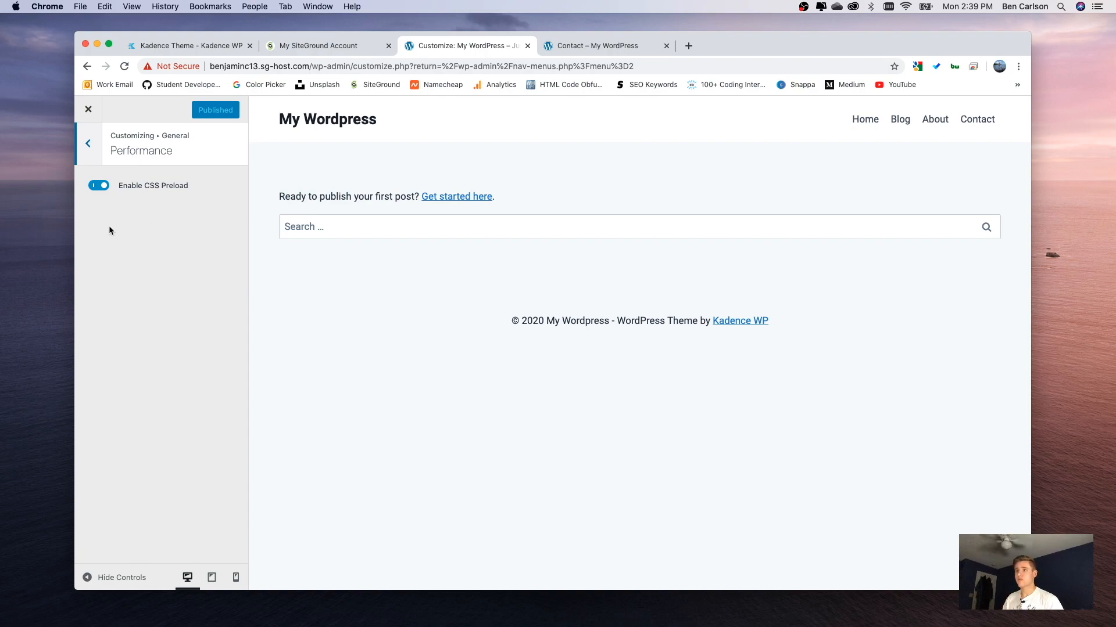
left_click(89, 145)
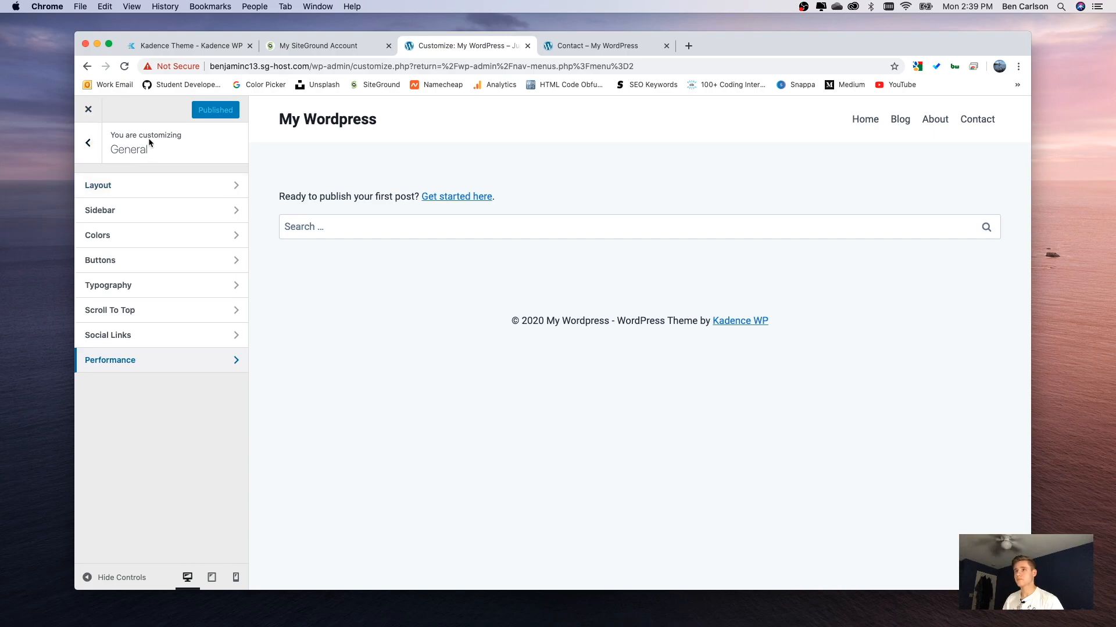
left_click(89, 143)
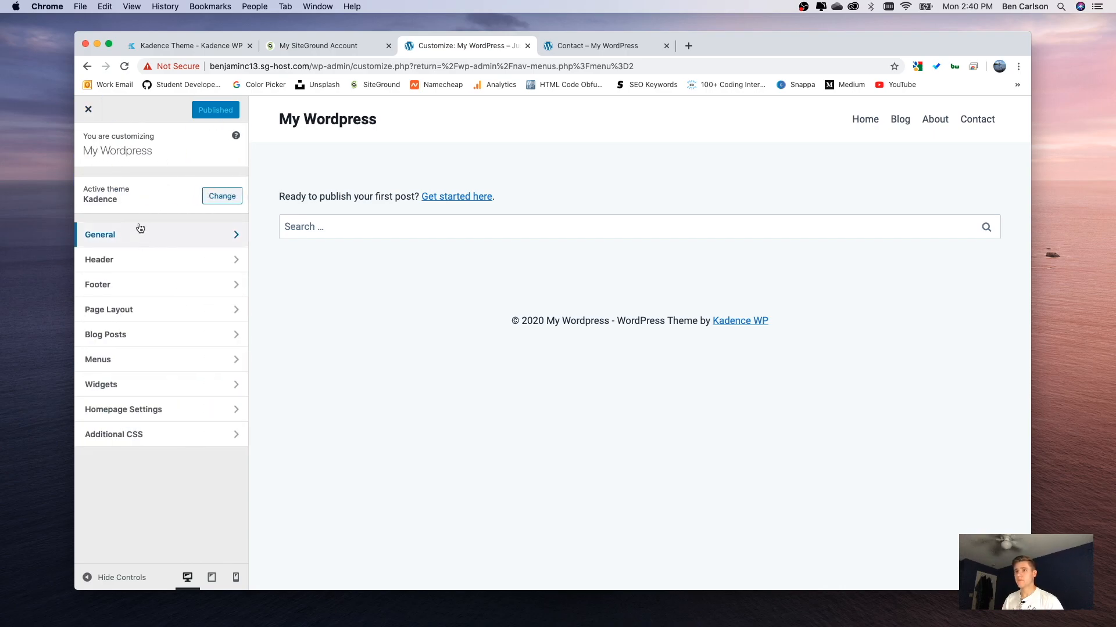
- Open the Header settings, glance at the Design tab, and return to General
left_click(162, 270)
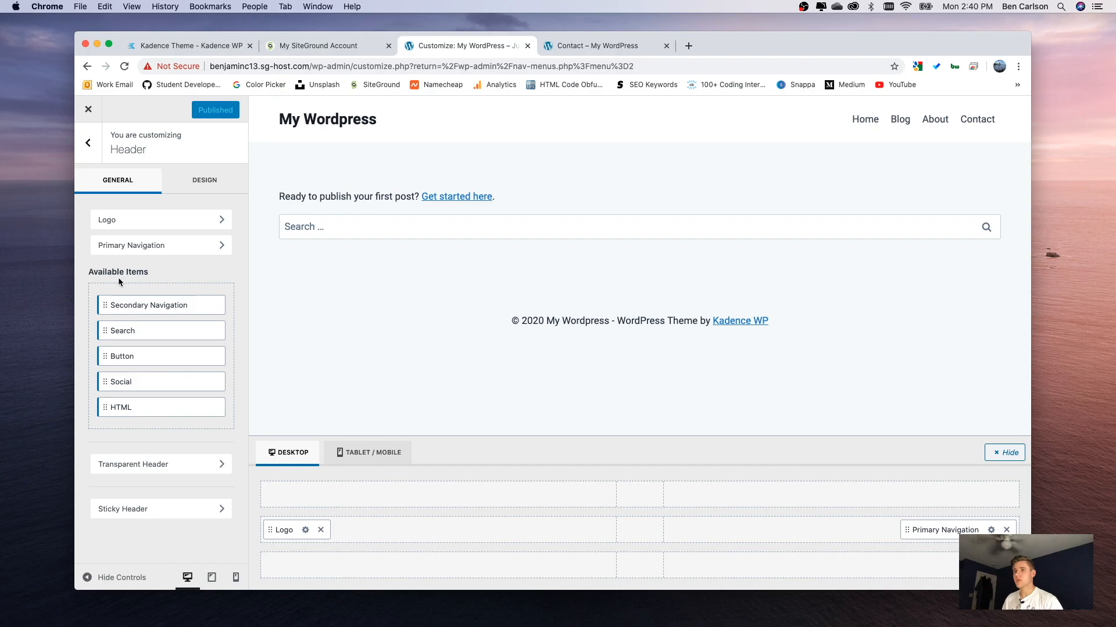
left_click(216, 186)
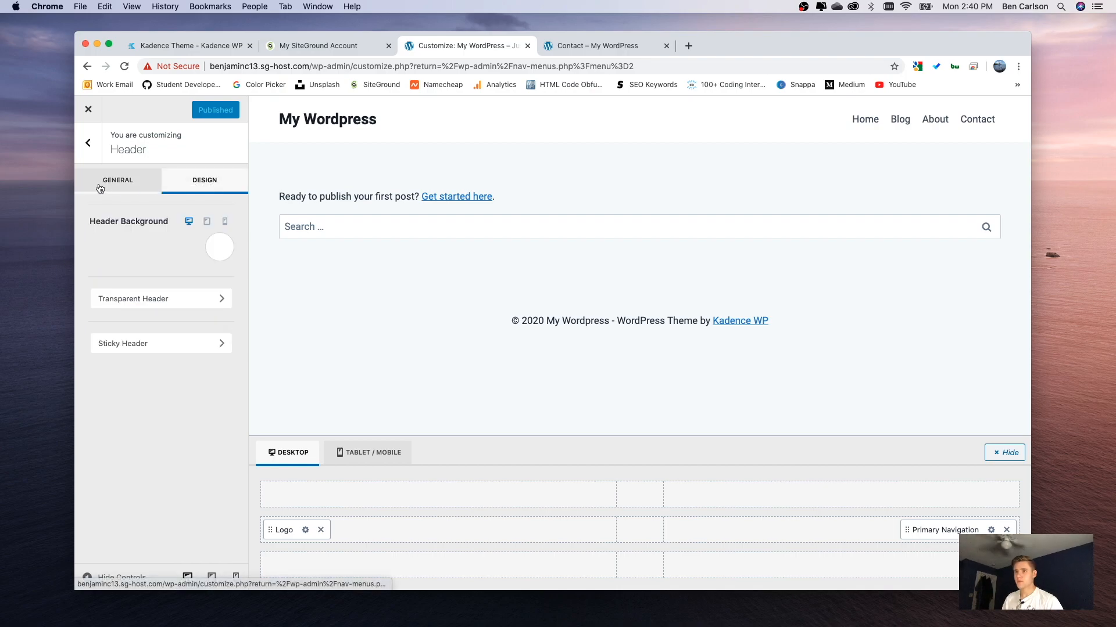
left_click(99, 187)
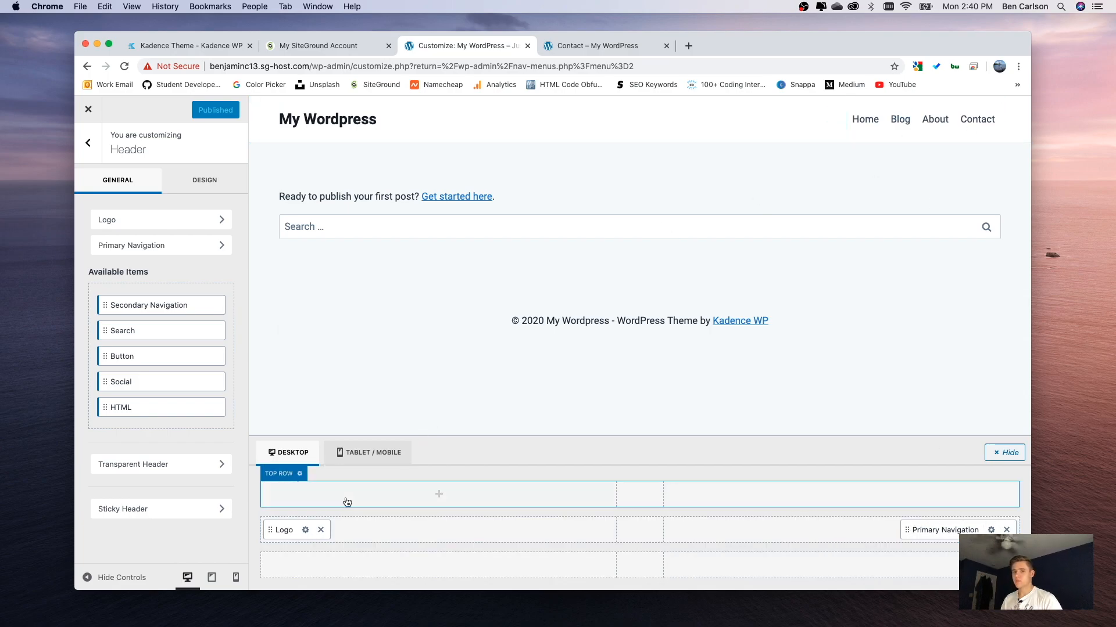
- Centre the Logo, put Navigation centred in the bottom row, Social right and Search left
left_click_drag(279, 530, 624, 537)
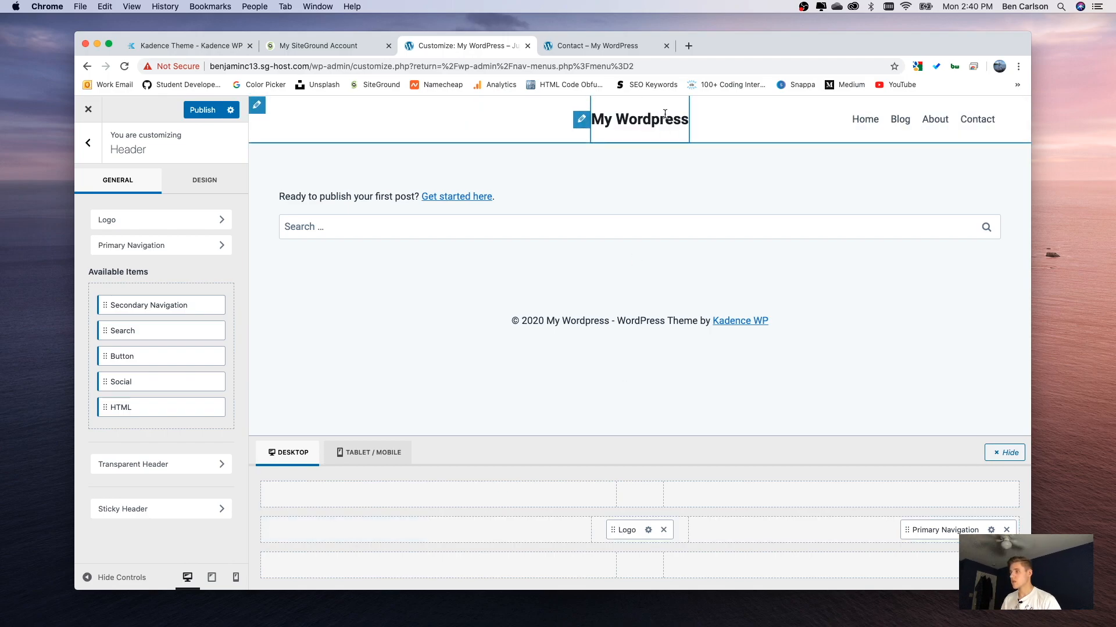
left_click_drag(953, 530, 663, 562)
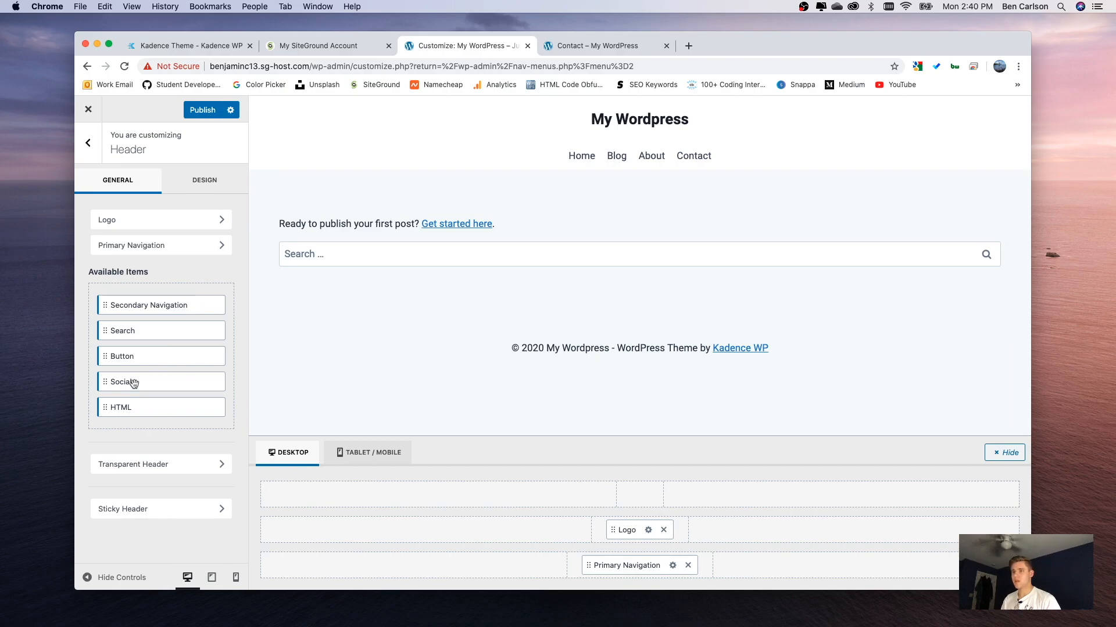
left_click_drag(132, 383, 909, 530)
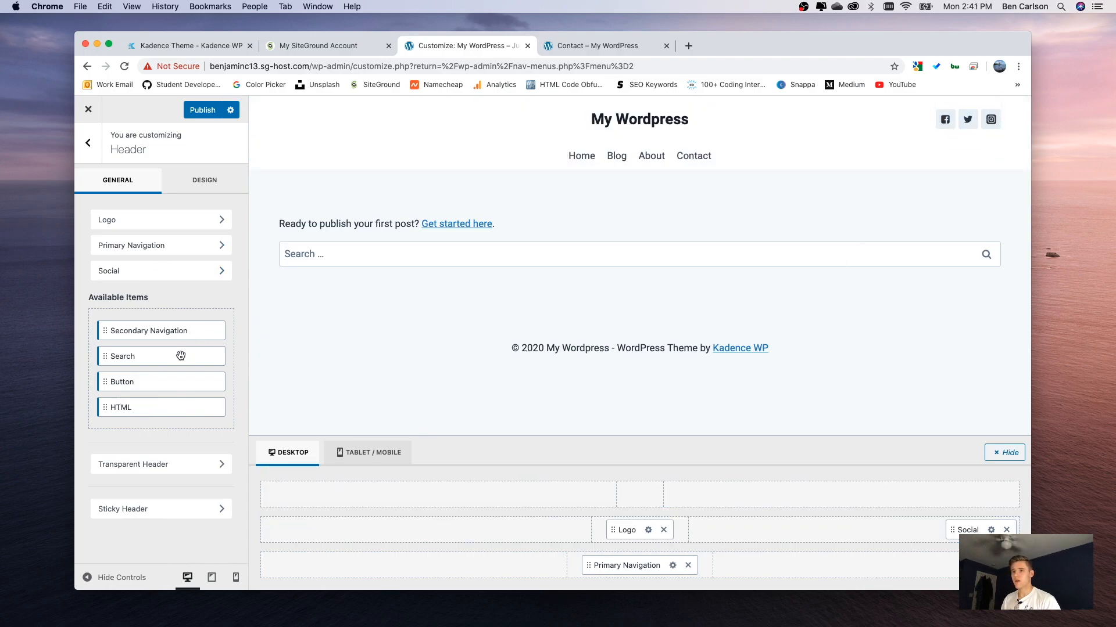
left_click_drag(131, 357, 326, 529)
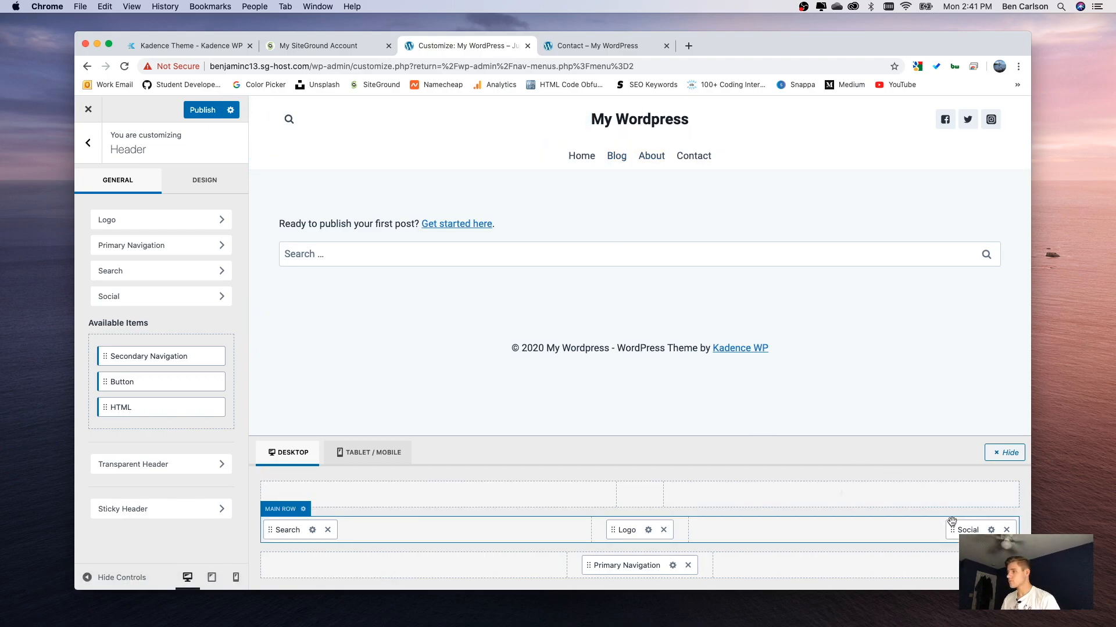
- In the header Social settings, switch the Facebook icon to an image type
left_click(991, 530)
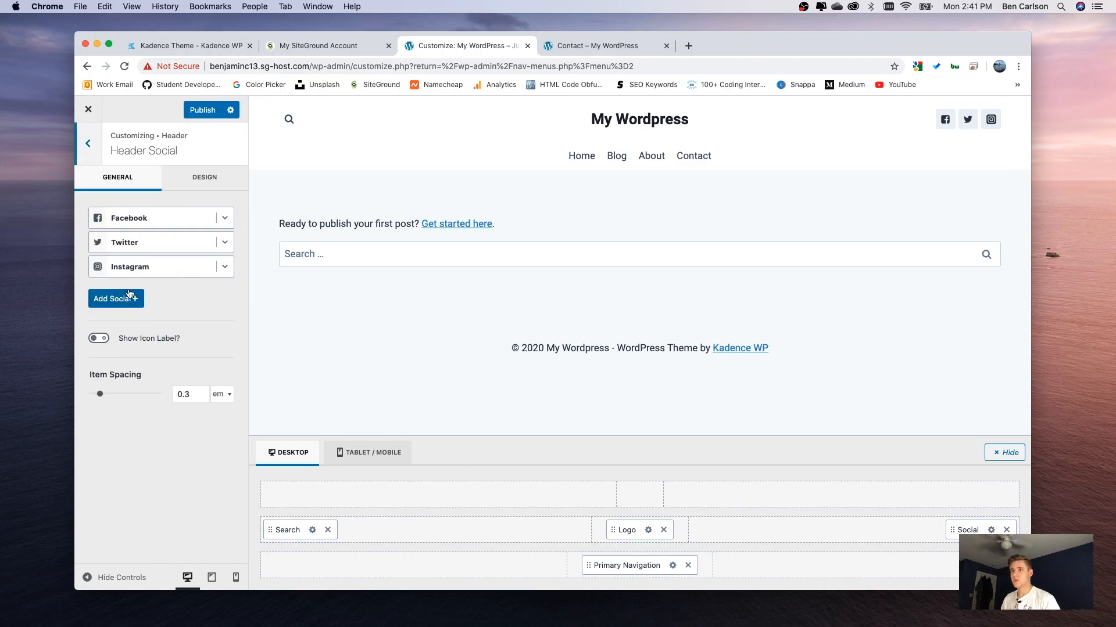
left_click(224, 218)
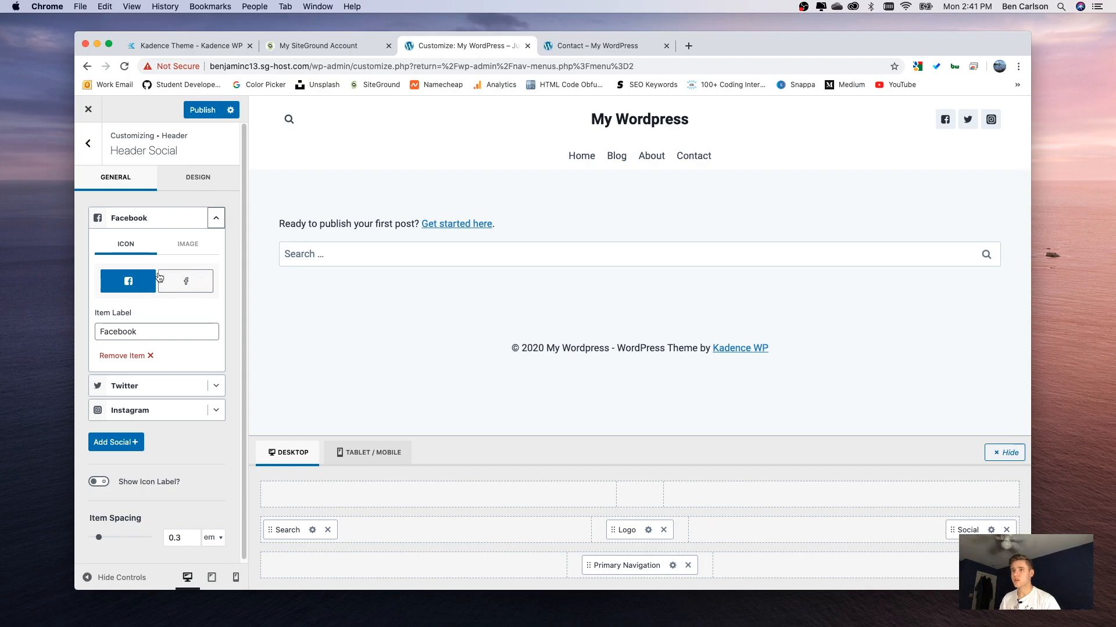
left_click(188, 244)
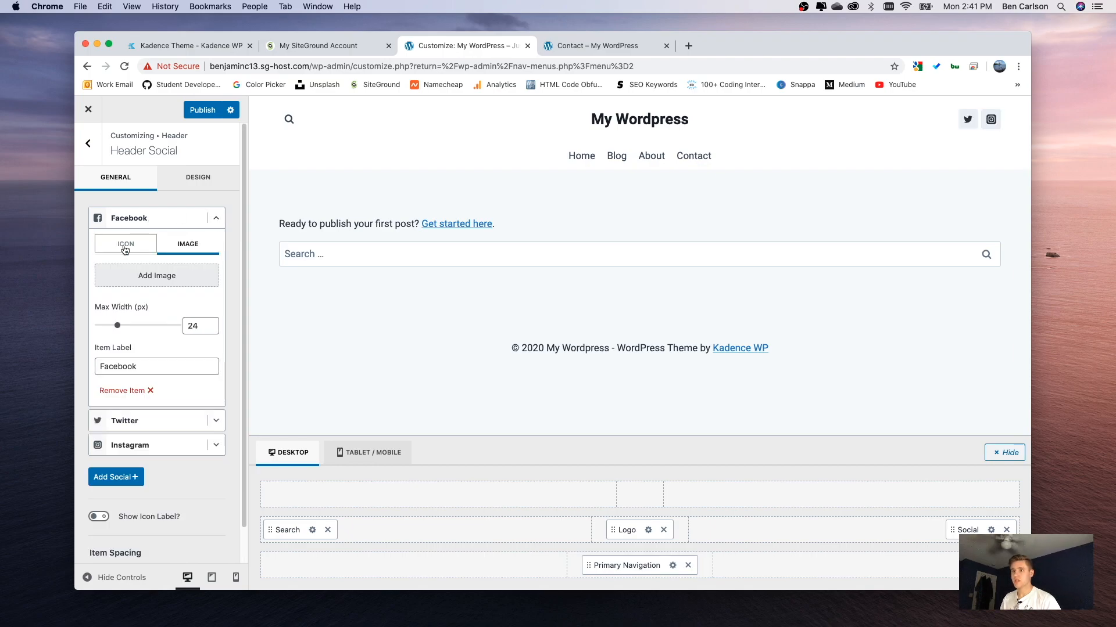
- Keep Facebook as an icon, leave the social icon labels off, and publish the header
left_click(125, 247)
left_click(217, 217)
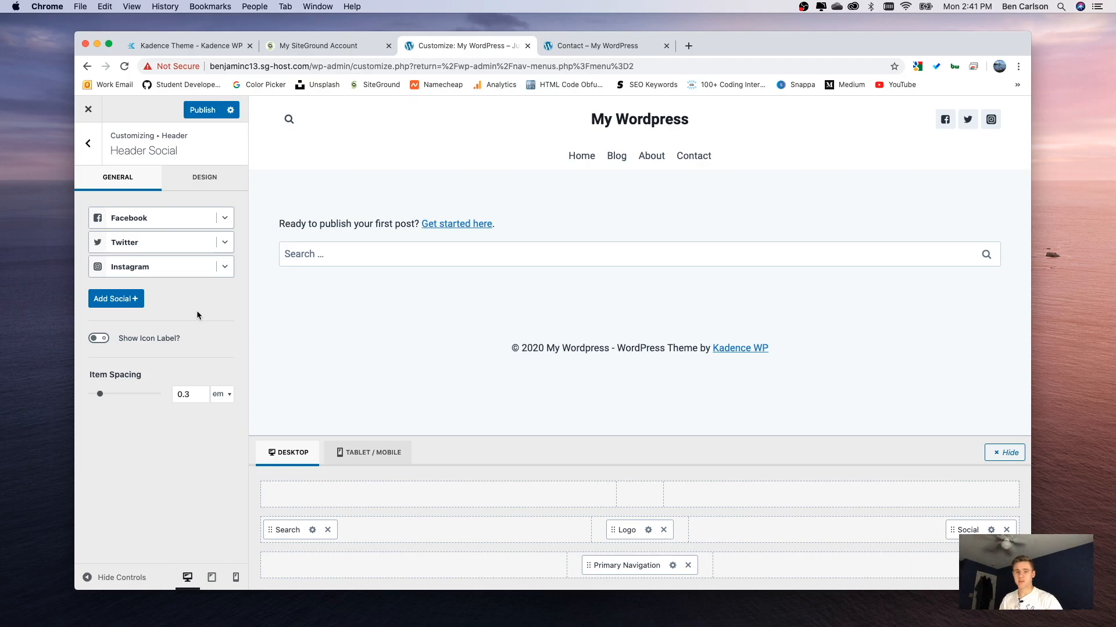
left_click(99, 340)
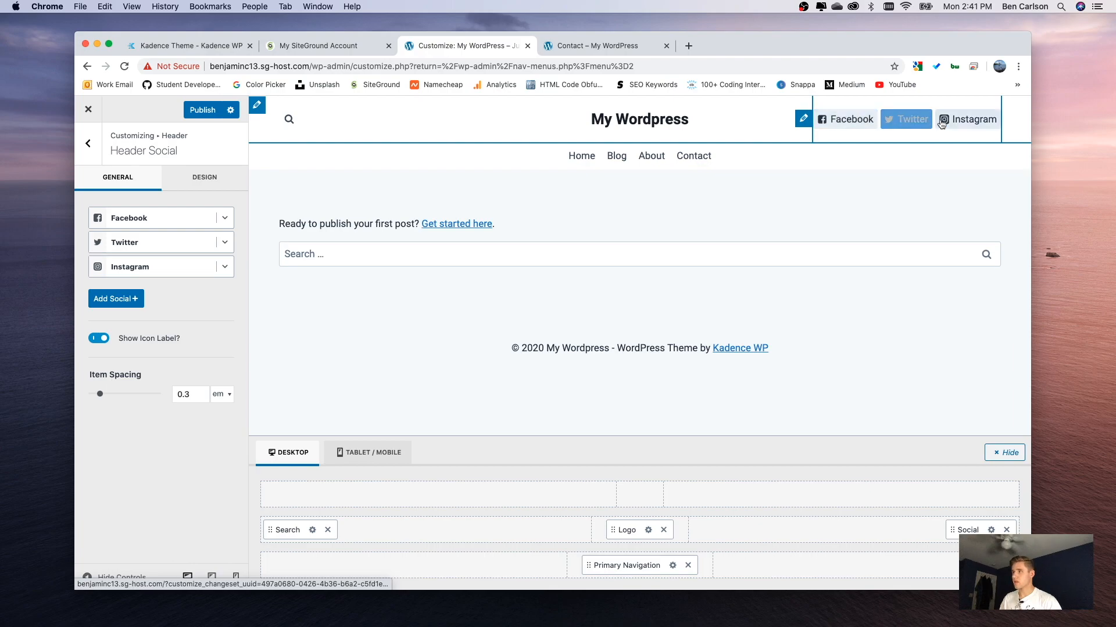
left_click(99, 338)
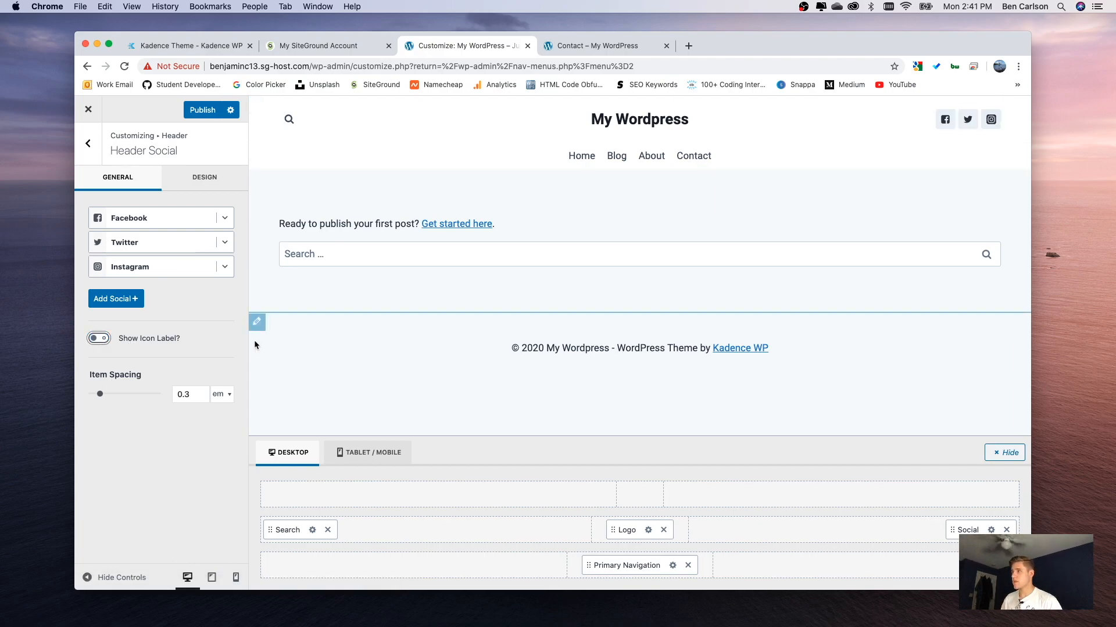
left_click(93, 150)
left_click(192, 113)
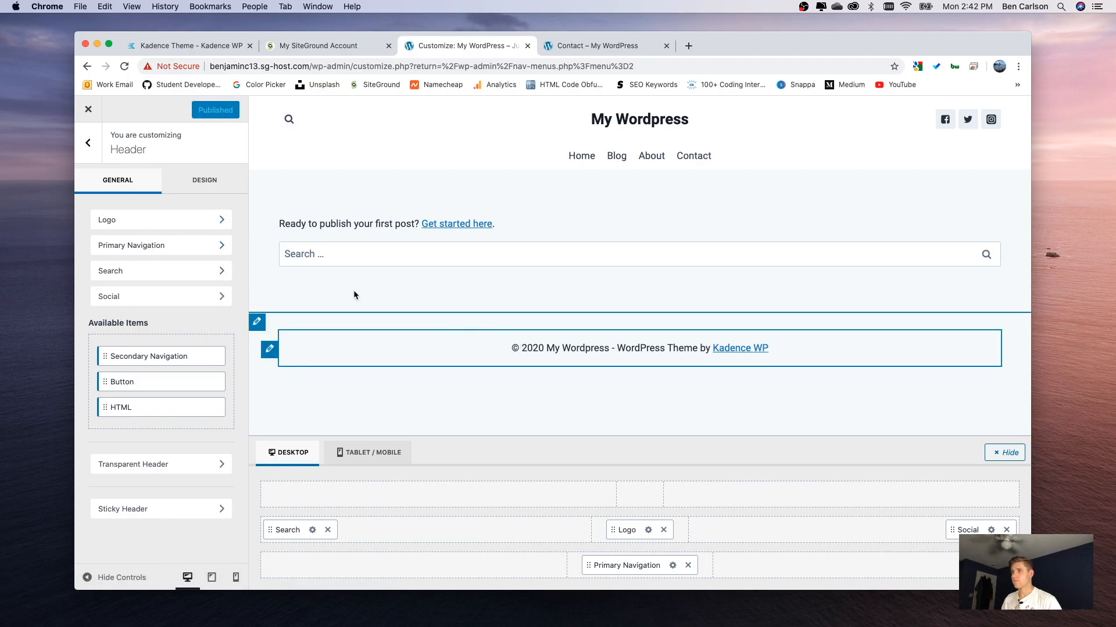
- Delete the {theme-credit} placeholder from the footer copyright text
left_click(88, 143)
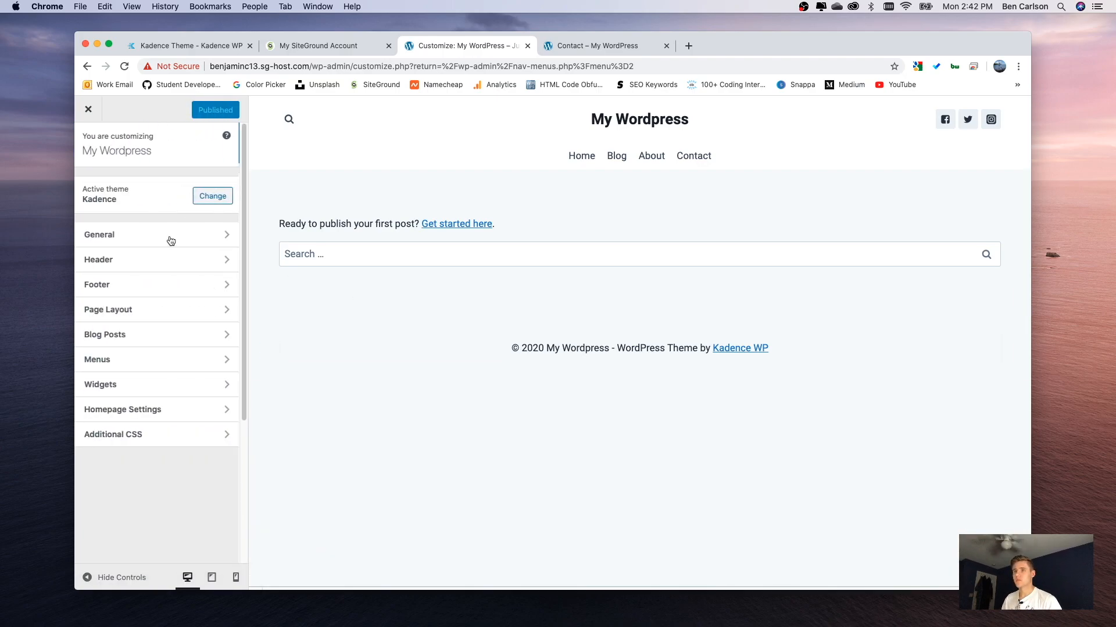
left_click(146, 289)
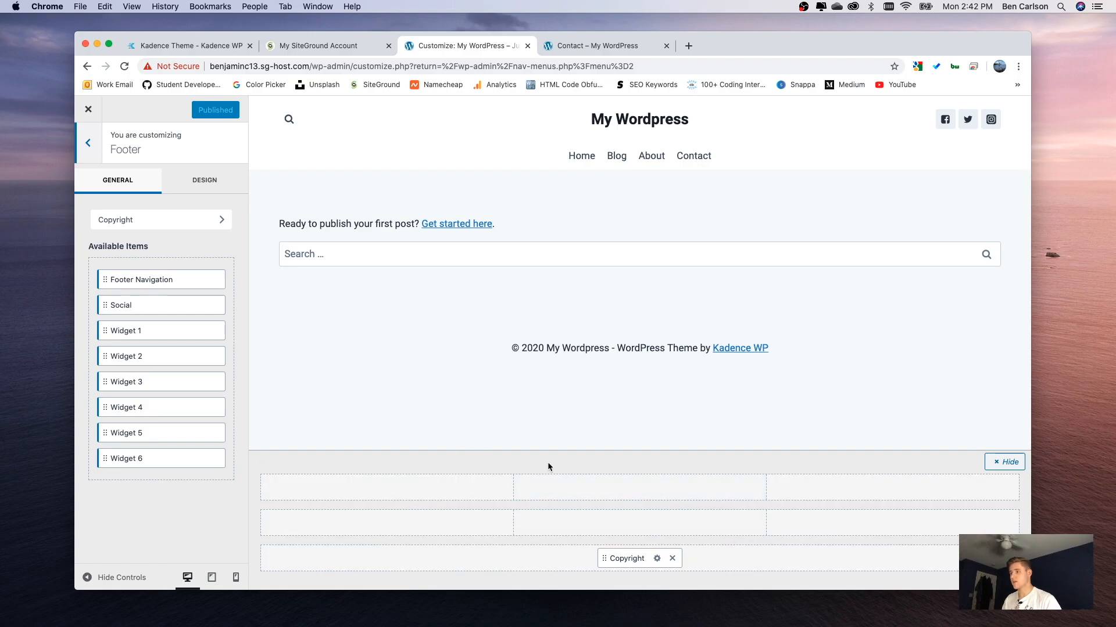
left_click(656, 559)
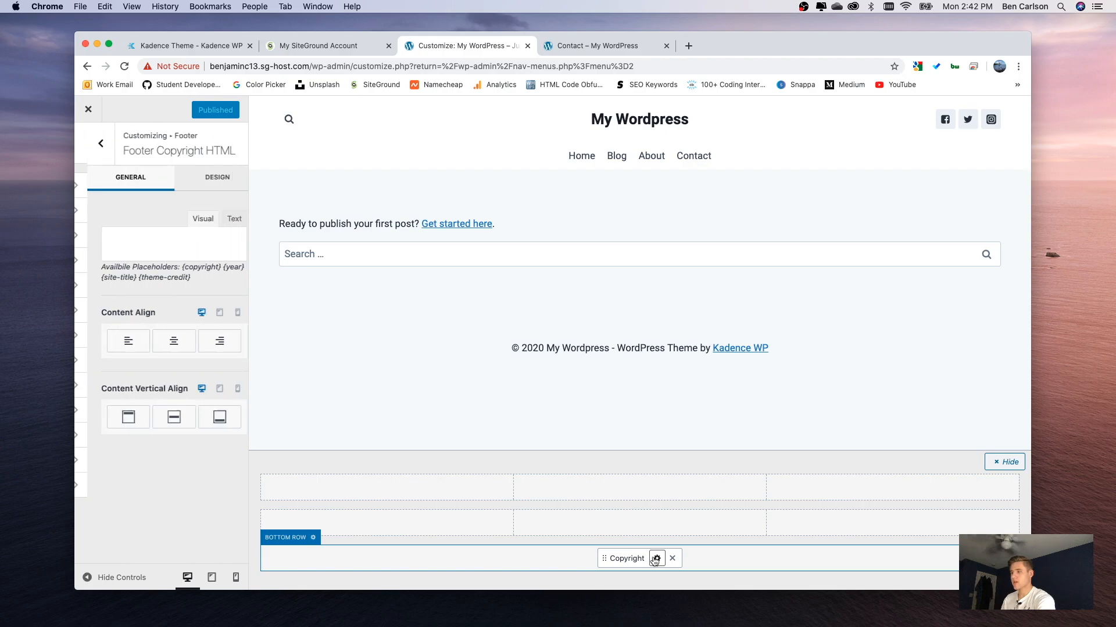
left_click_drag(157, 283, 85, 255)
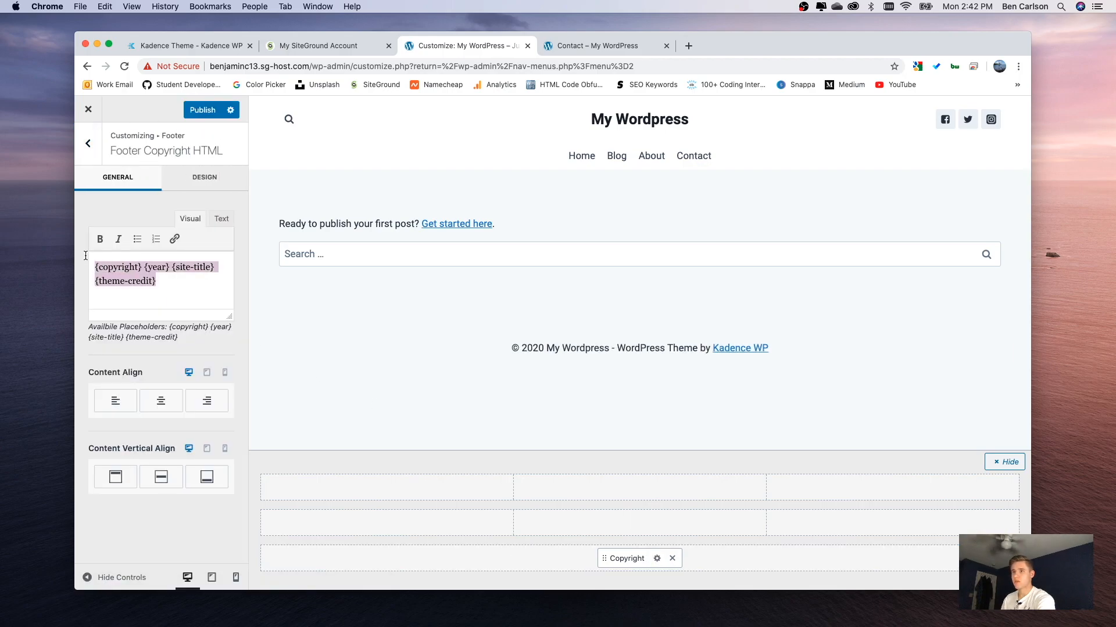
left_click(169, 285)
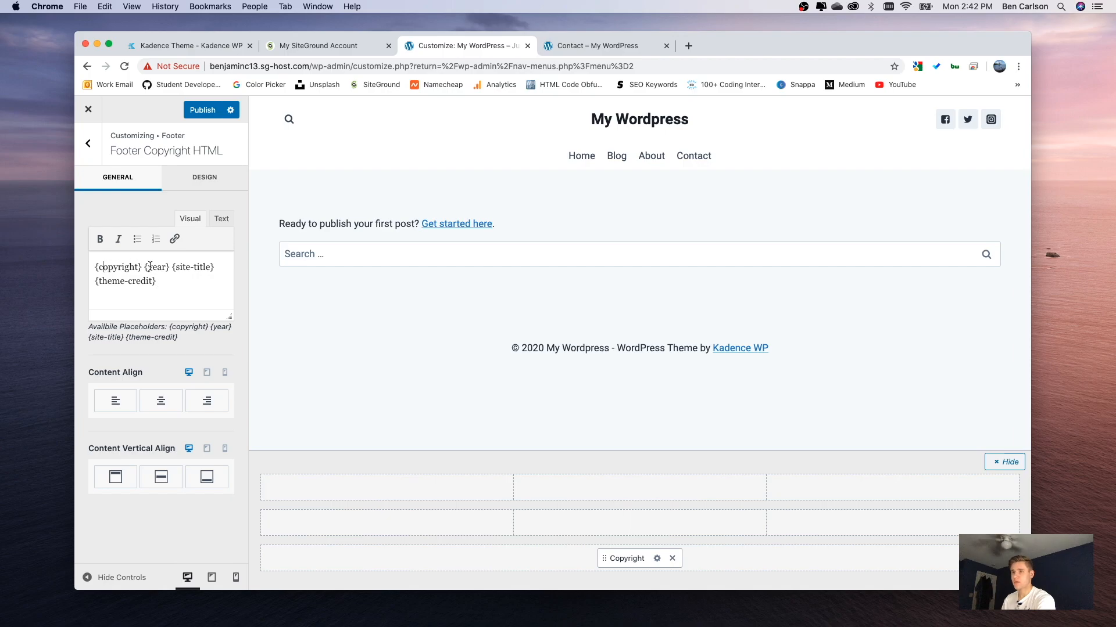
left_click_drag(176, 282, 69, 280)
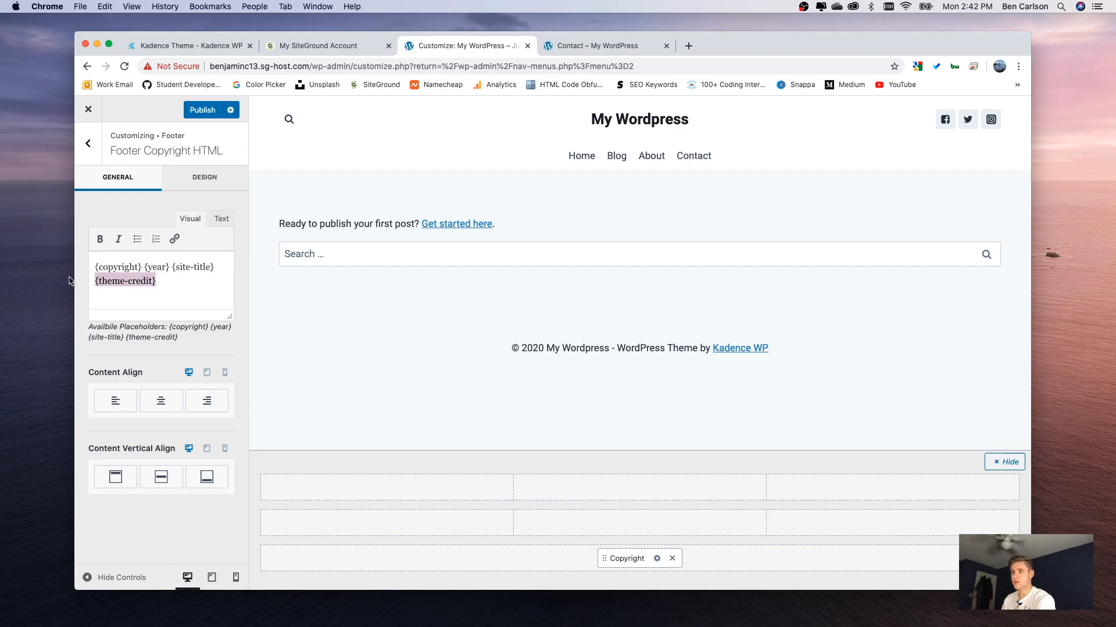
key("BackSpace")
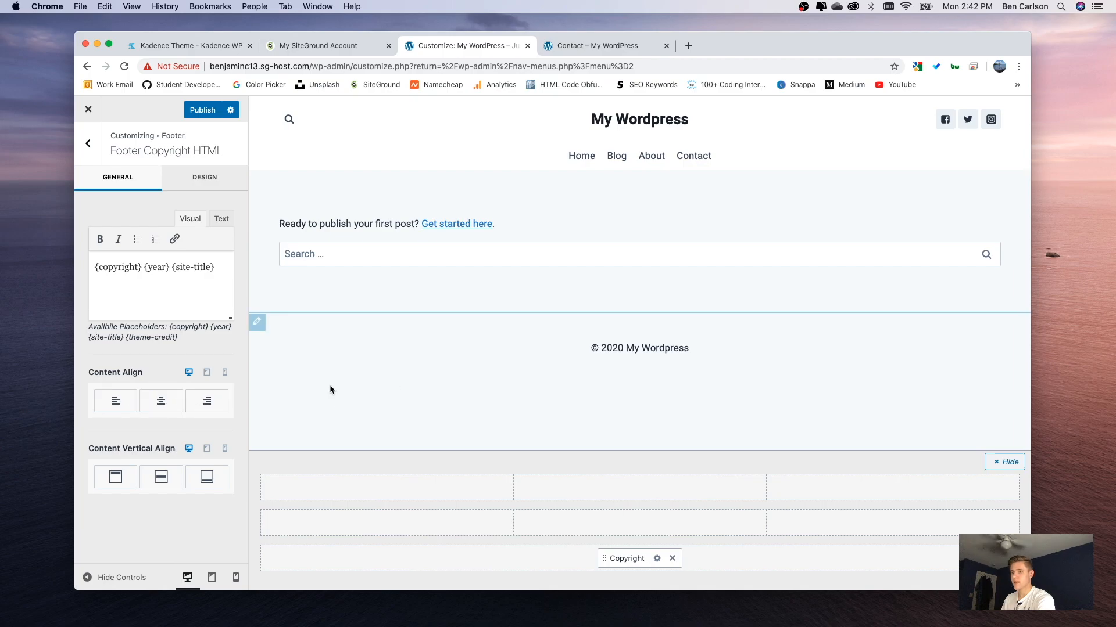
- Centre-align the footer copyright and publish the change
left_click(165, 411)
left_click(219, 400)
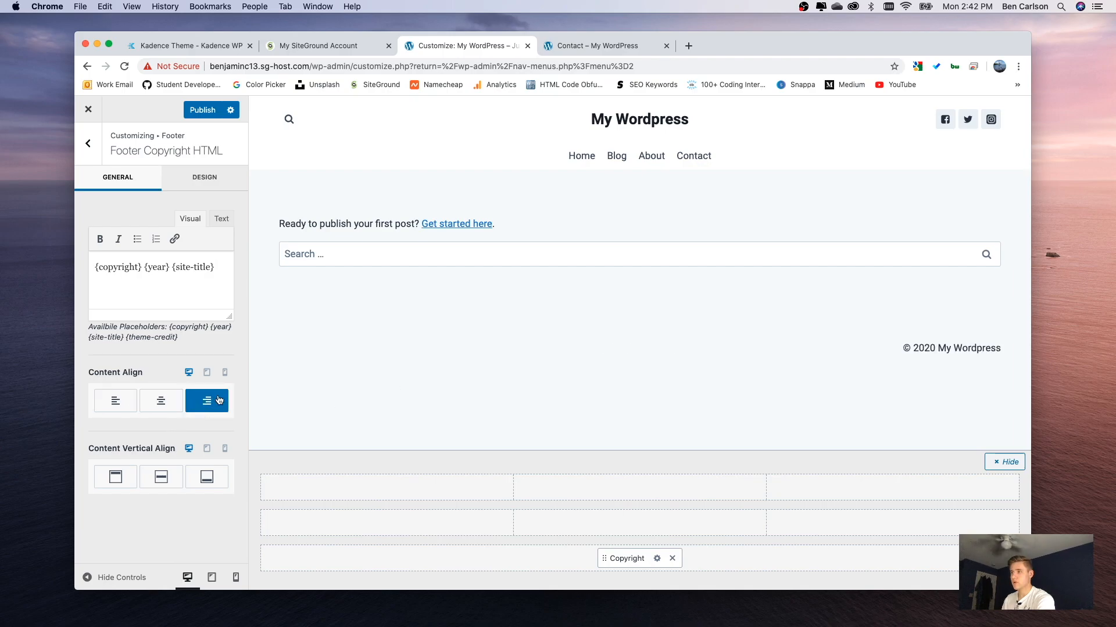
left_click(99, 401)
left_click(172, 405)
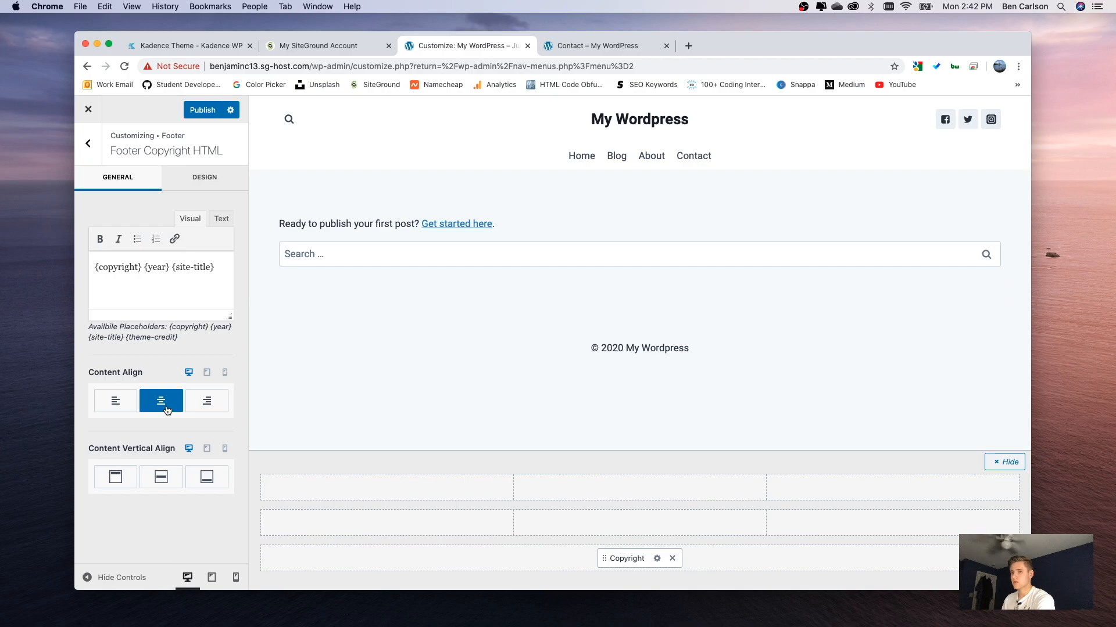
left_click(206, 111)
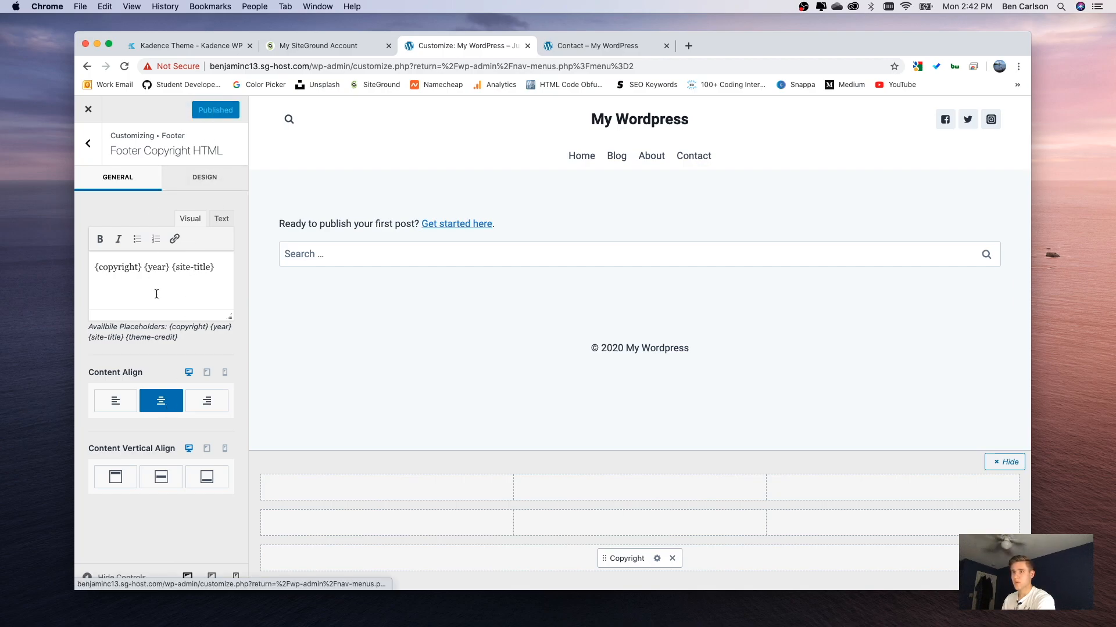
left_click(88, 144)
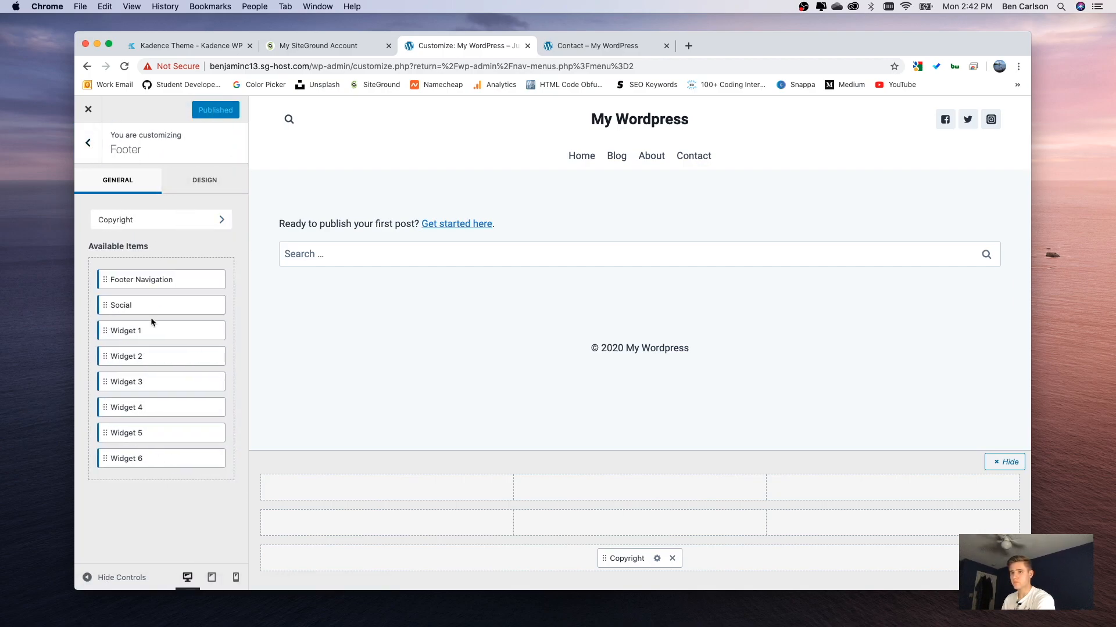
- Add the social icons to the footer's middle row and move the copyright to its centre column
left_click_drag(135, 304, 877, 518)
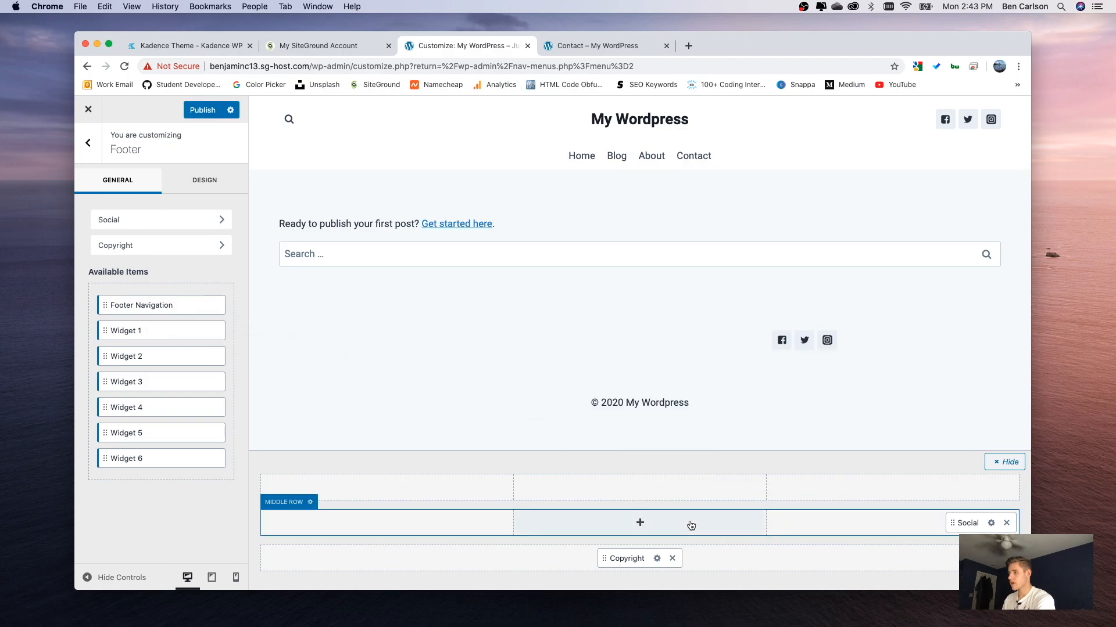
left_click_drag(629, 559, 632, 524)
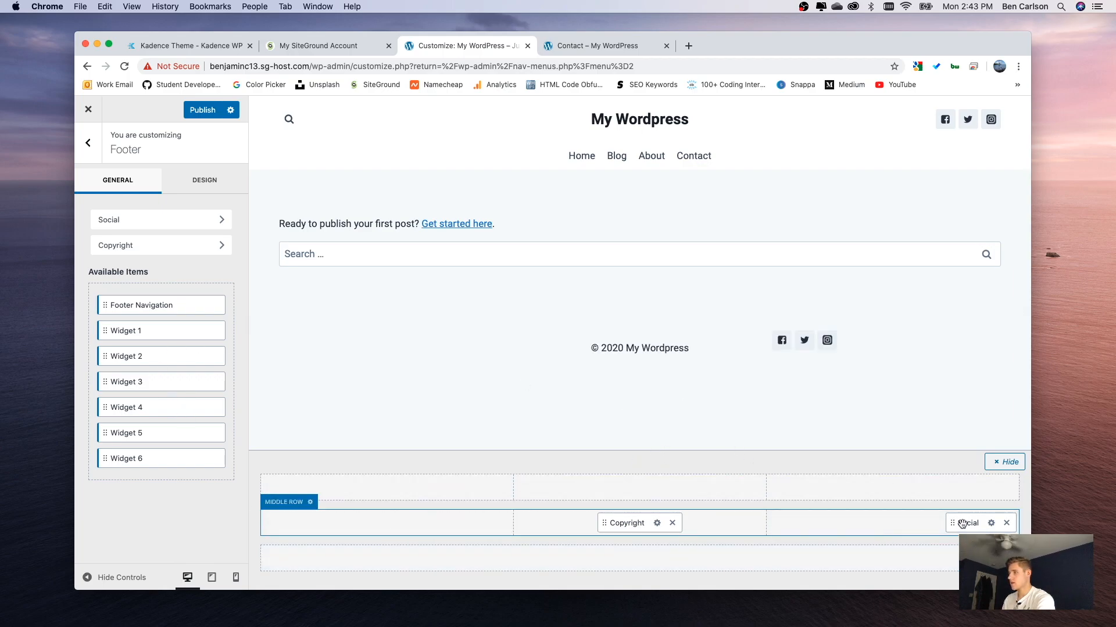
left_click(990, 524)
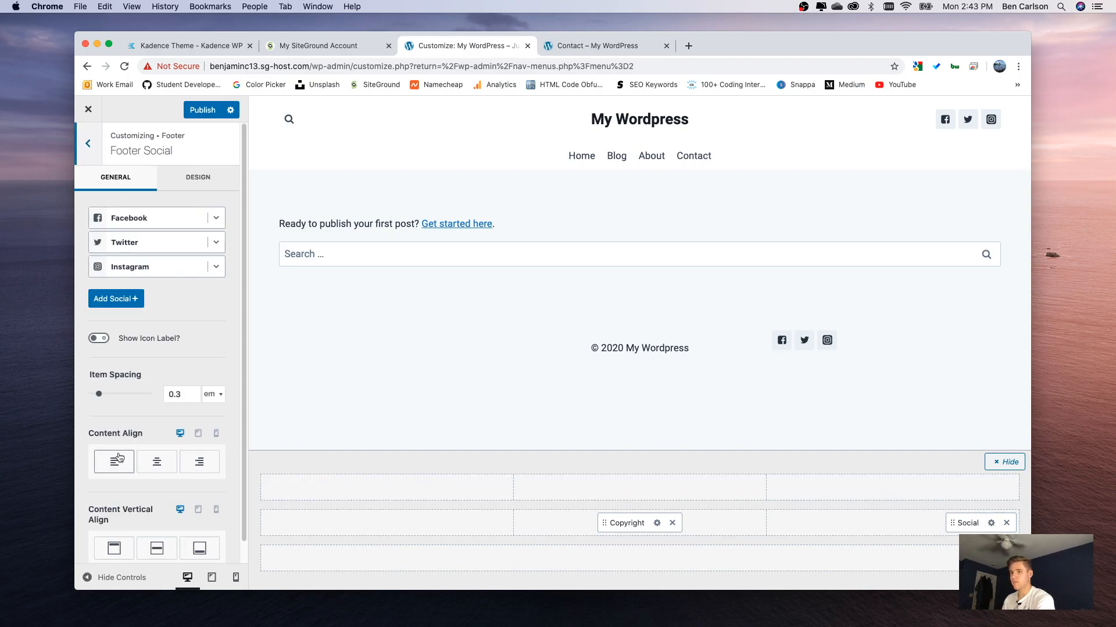
left_click(201, 463)
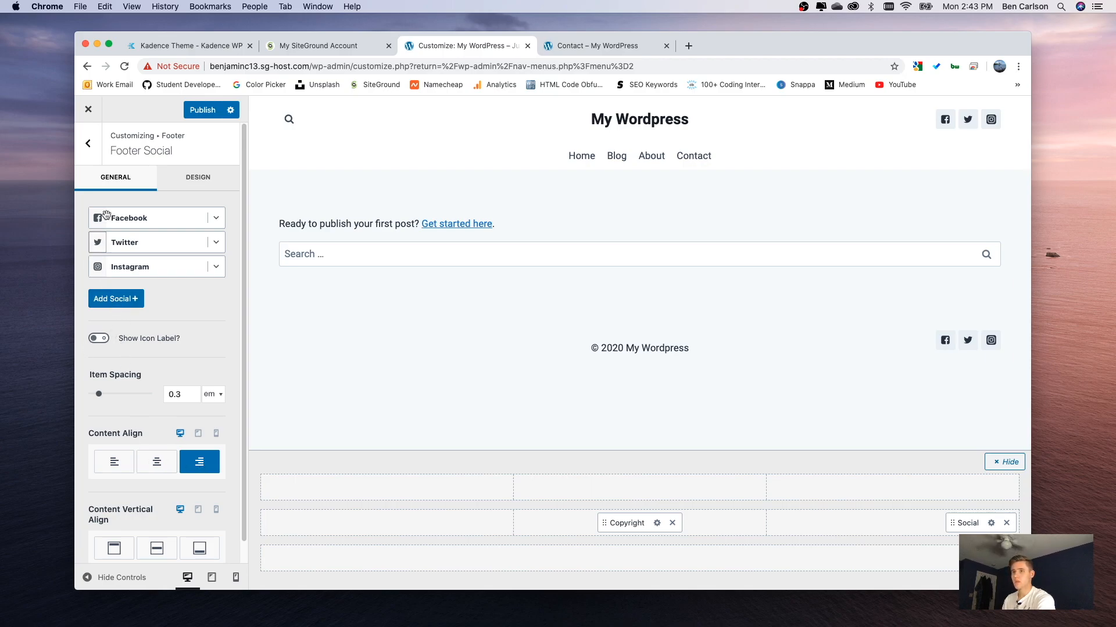
left_click(88, 143)
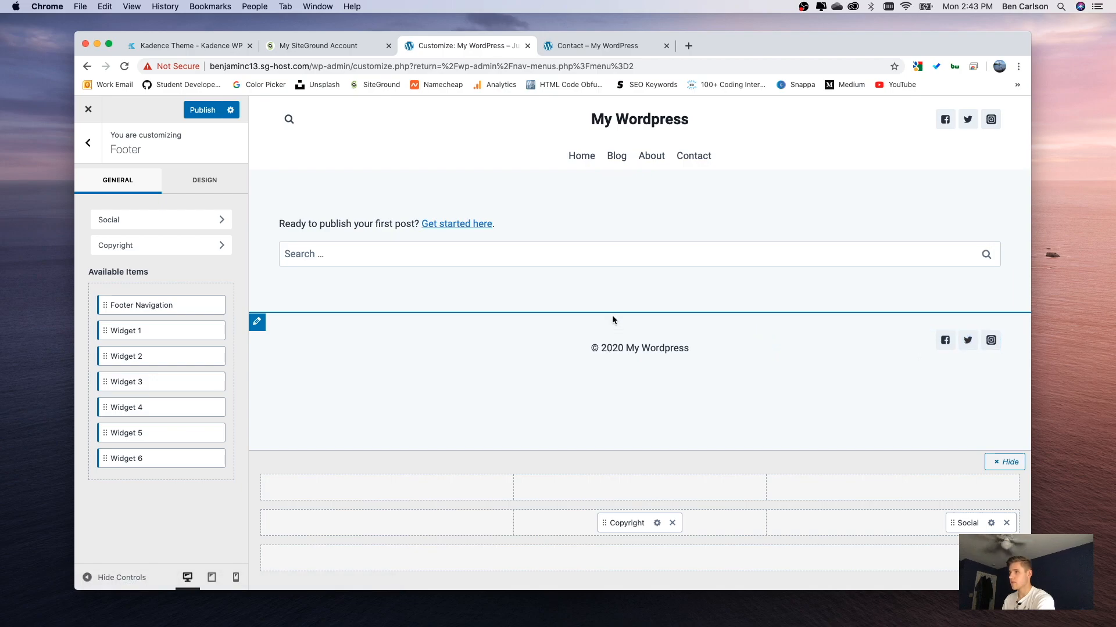
- Move the social icons to the footer's top-row centre column, centre them, and publish
left_click_drag(957, 521, 635, 497)
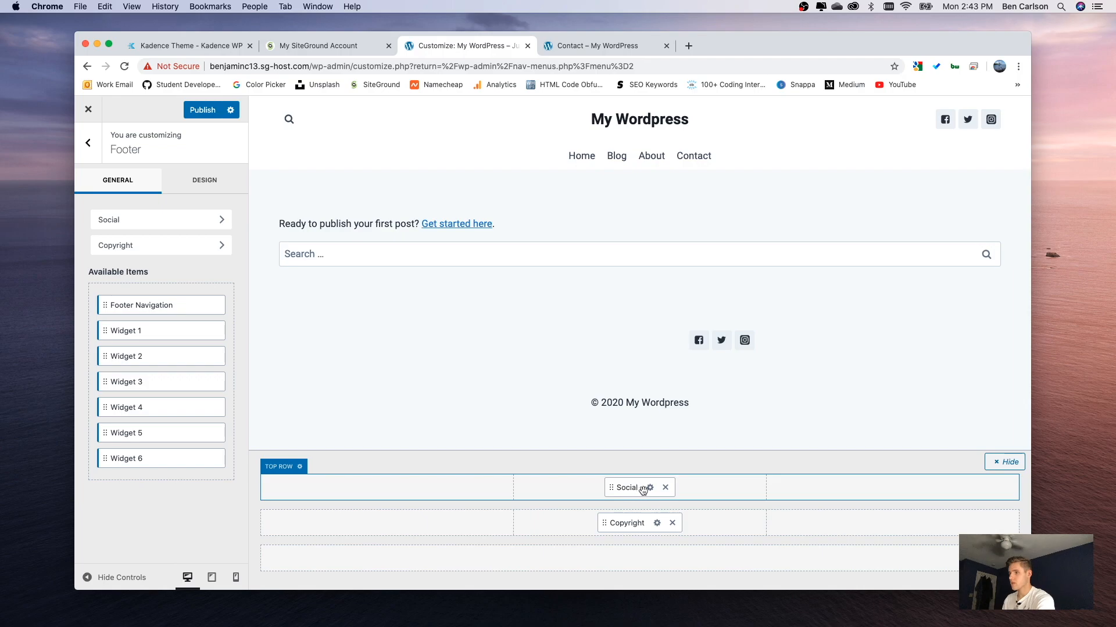
left_click(649, 488)
left_click(157, 461)
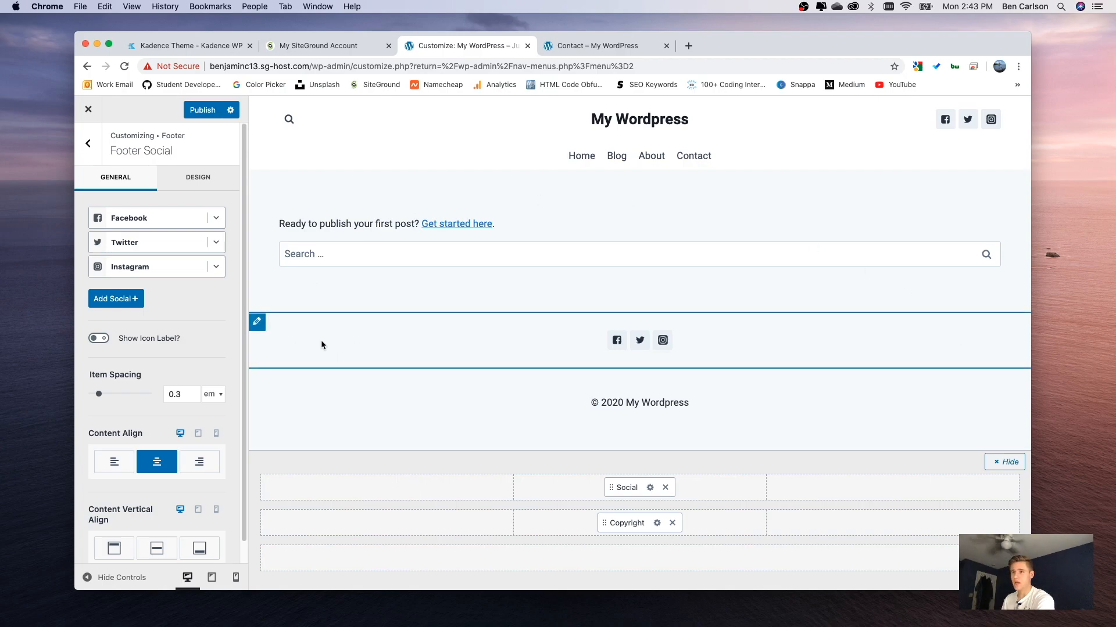
left_click(202, 110)
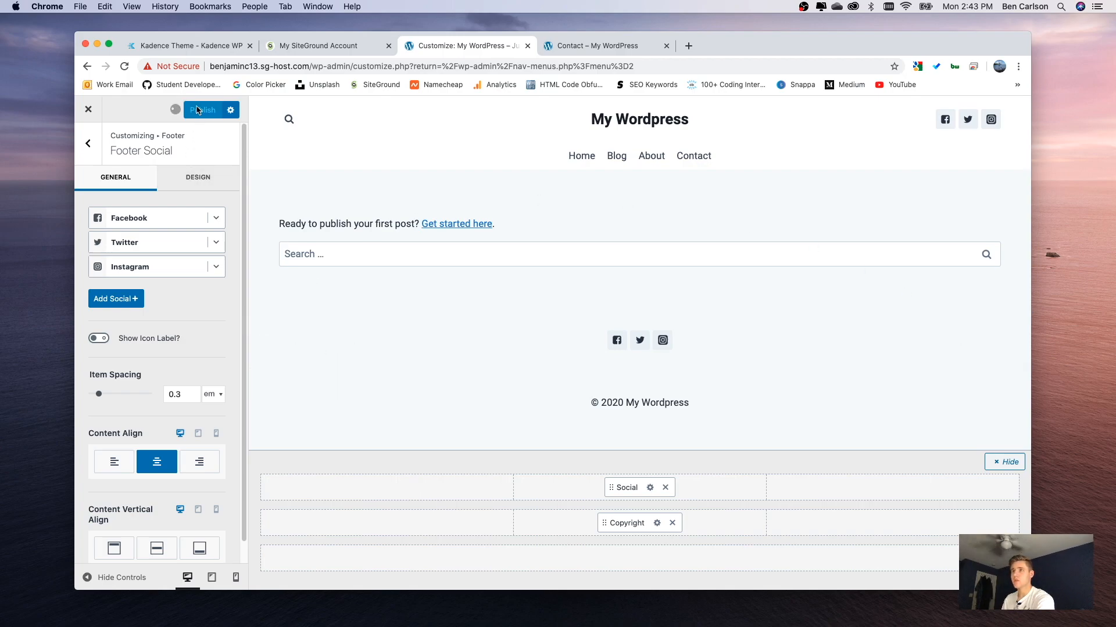
left_click(88, 143)
left_click(88, 143)
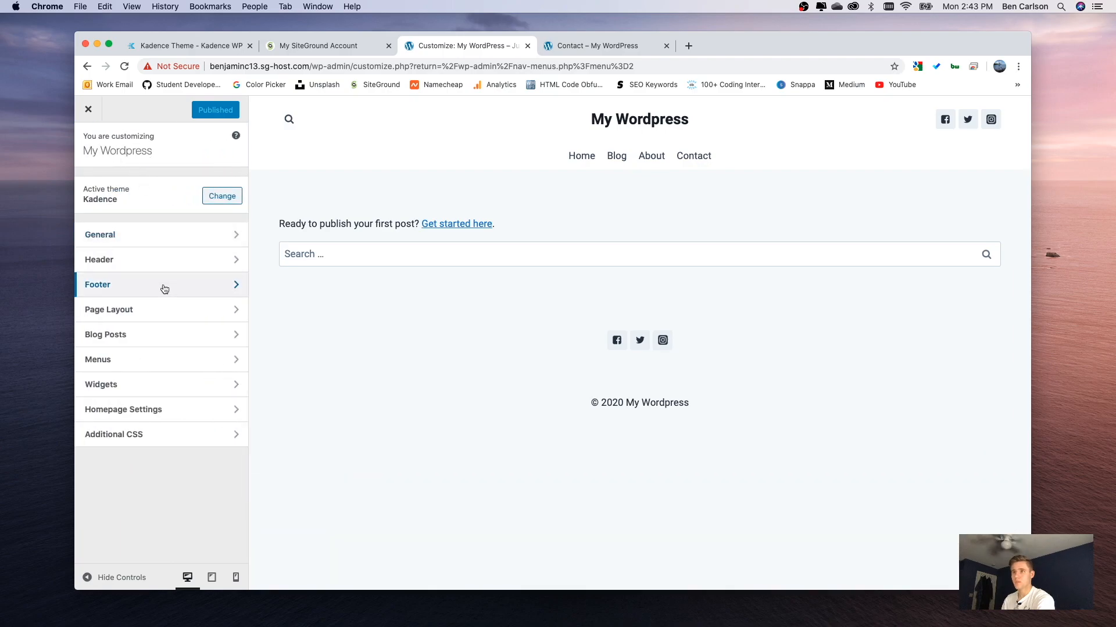
- Preview the Home page, try the In Content title layout, then return to Above Content
left_click(153, 313)
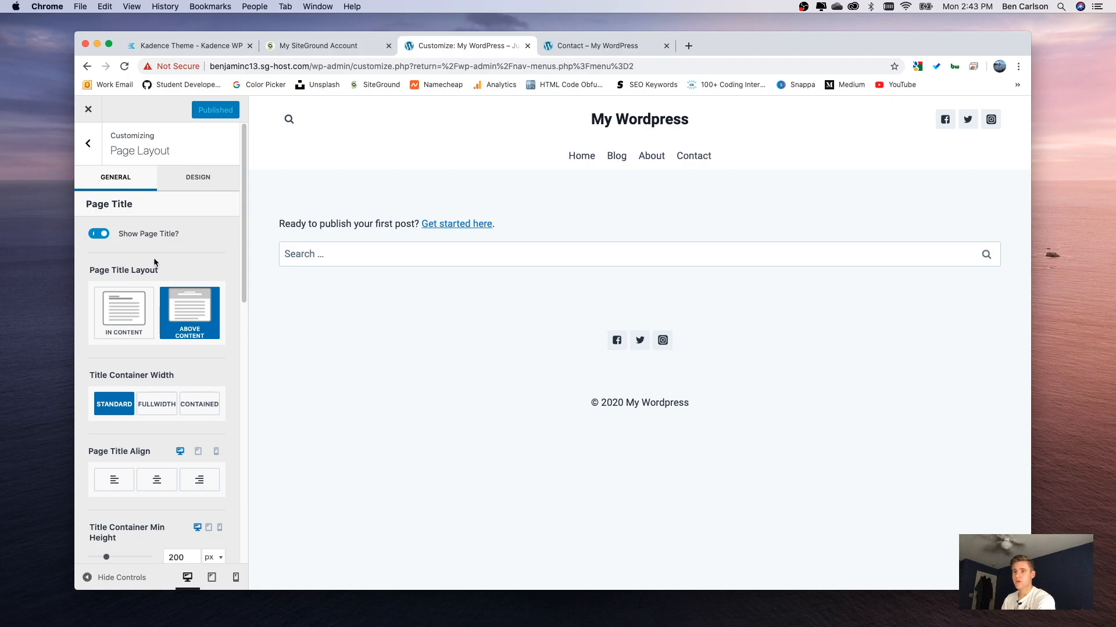
scroll(152, 267, "down", 7)
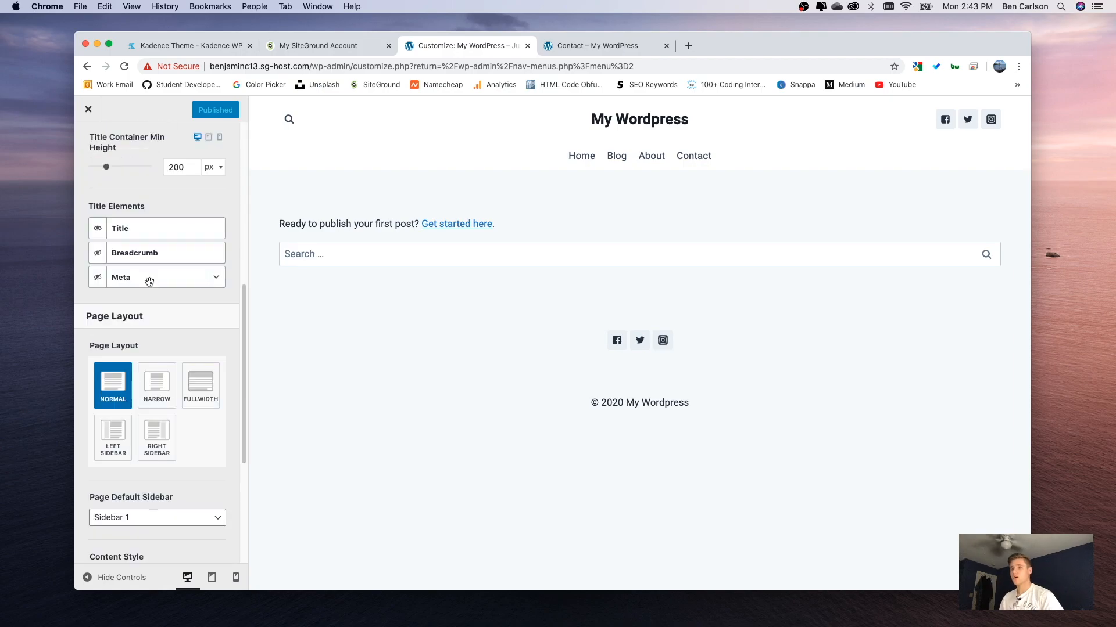
scroll(152, 279, "up", 7)
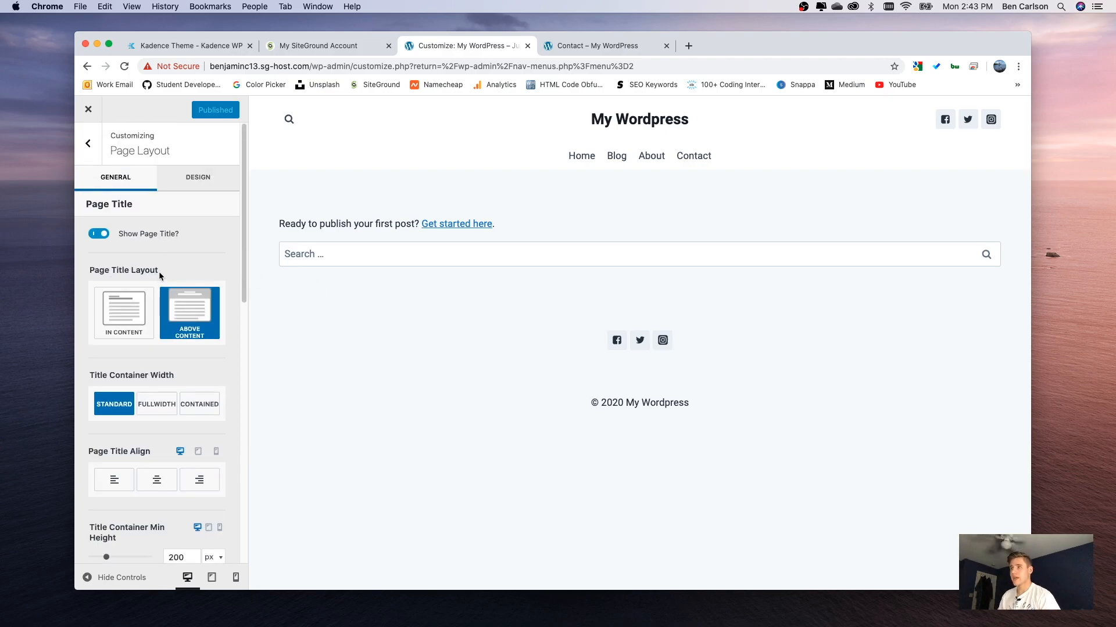
left_click(581, 156)
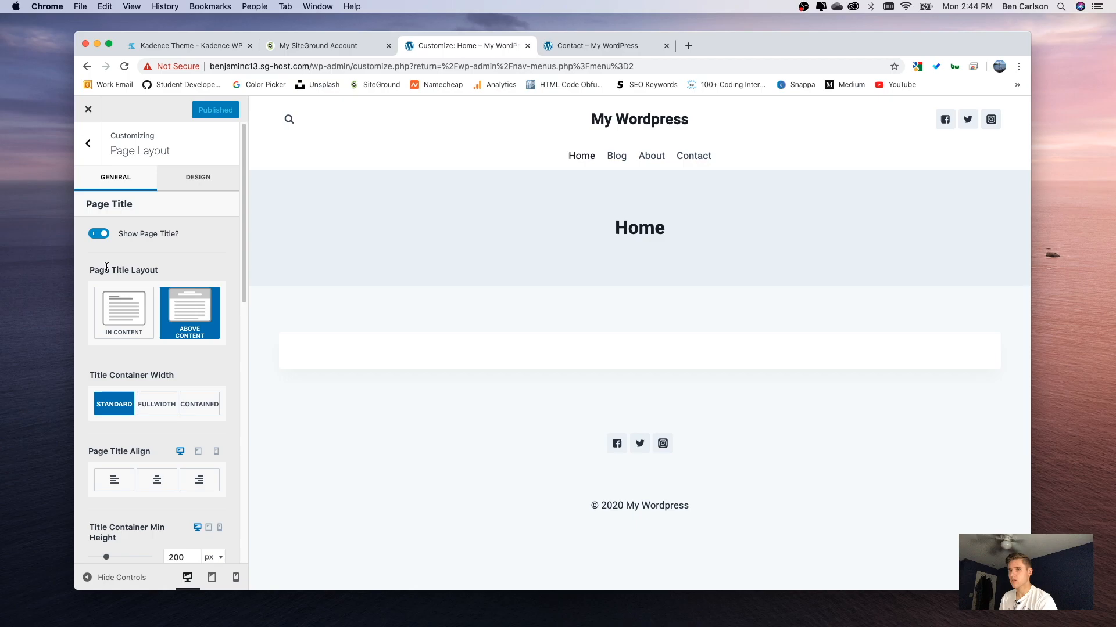
left_click(104, 314)
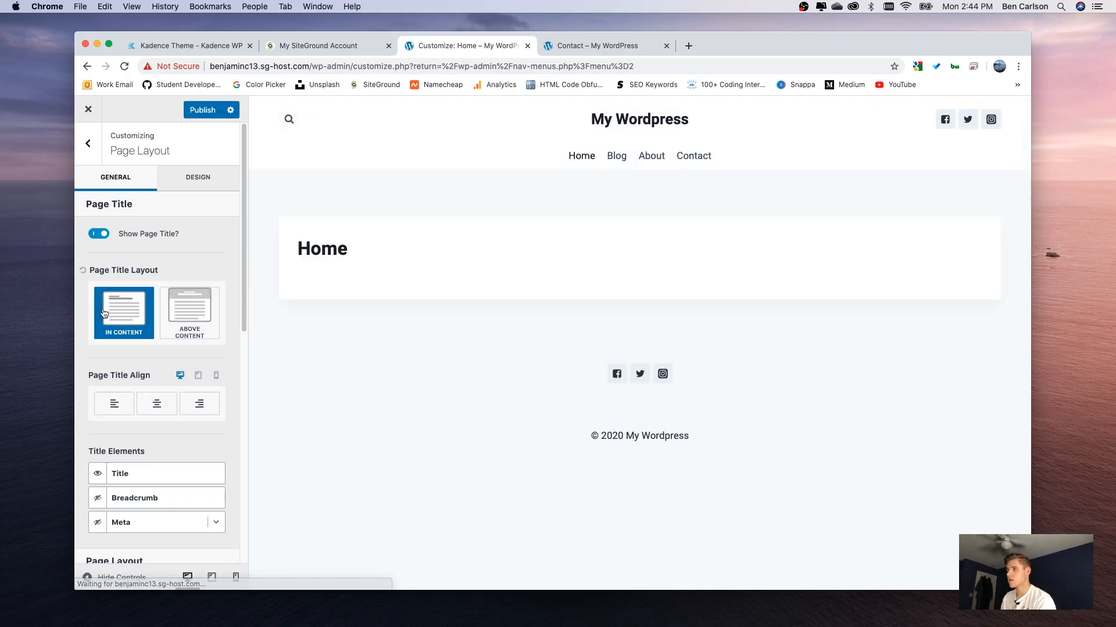
left_click_drag(401, 262, 297, 251)
left_click(404, 252)
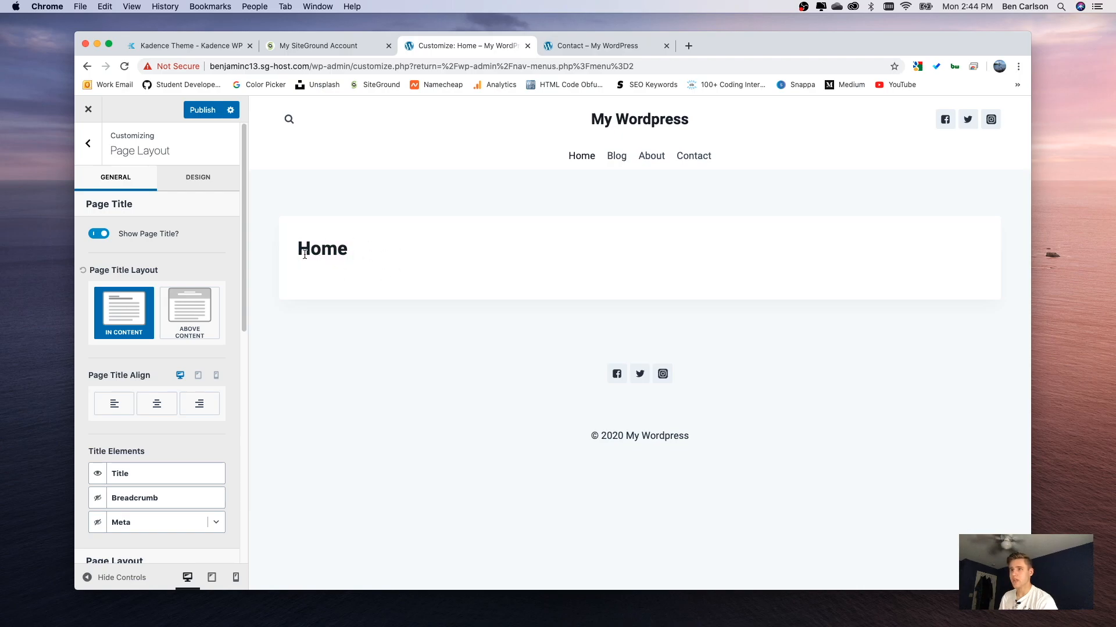
left_click(198, 313)
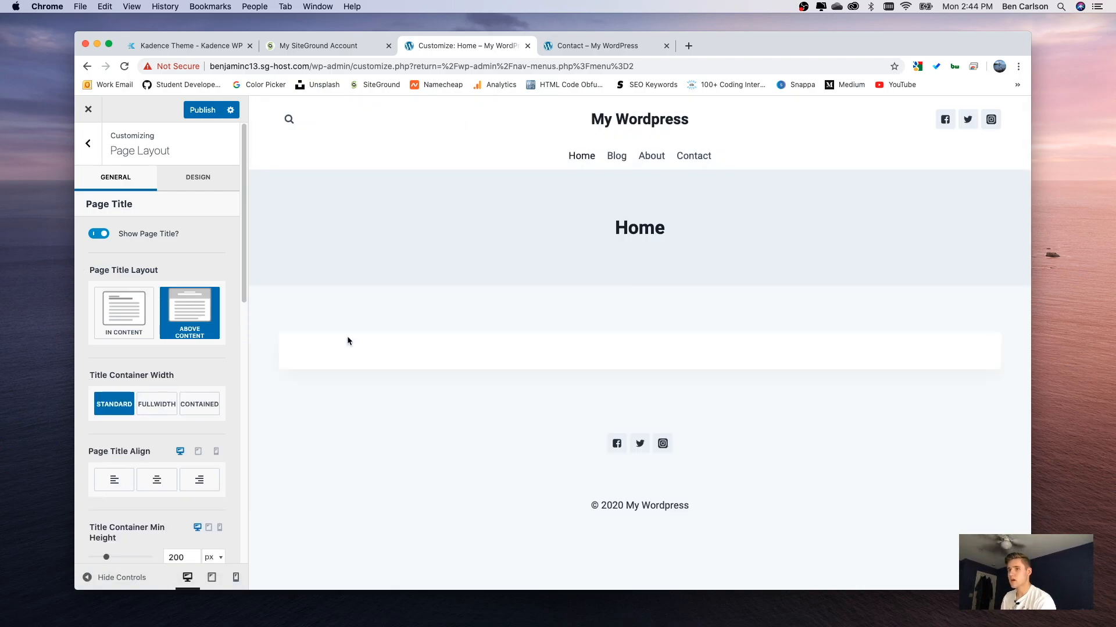
- Compare the Title Container Width options and keep Standard
scroll(118, 411, "down", 1)
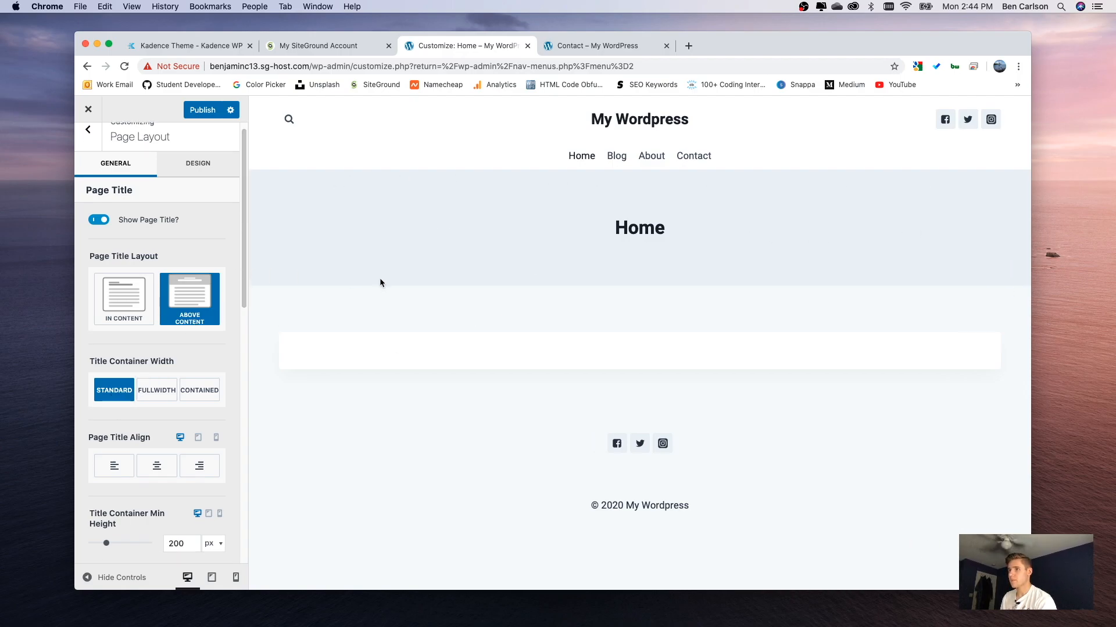
left_click(154, 395)
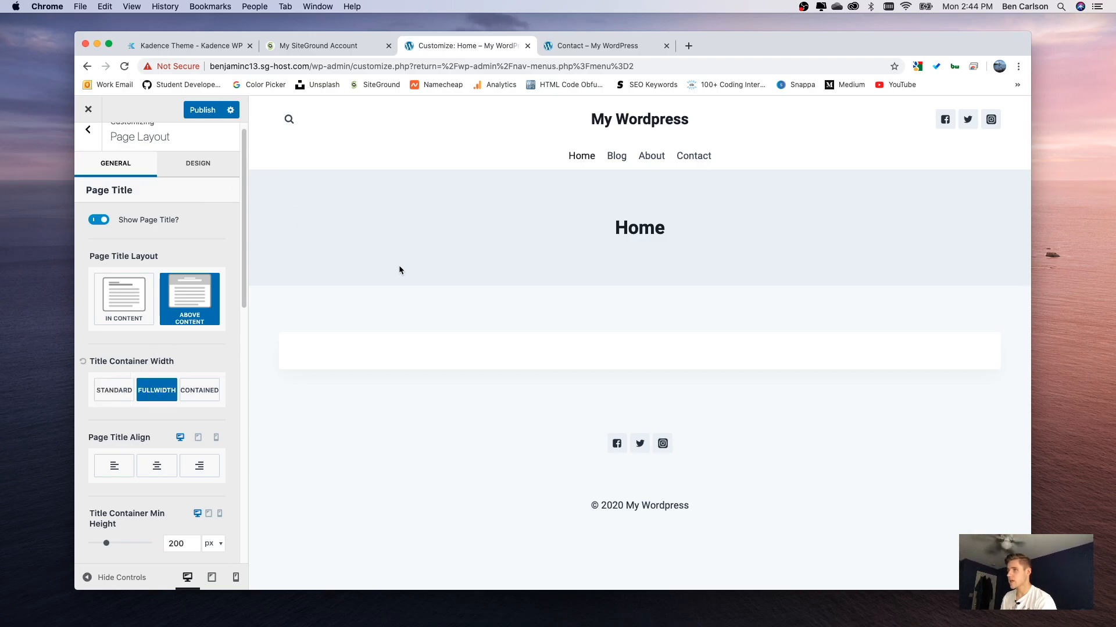
left_click(199, 390)
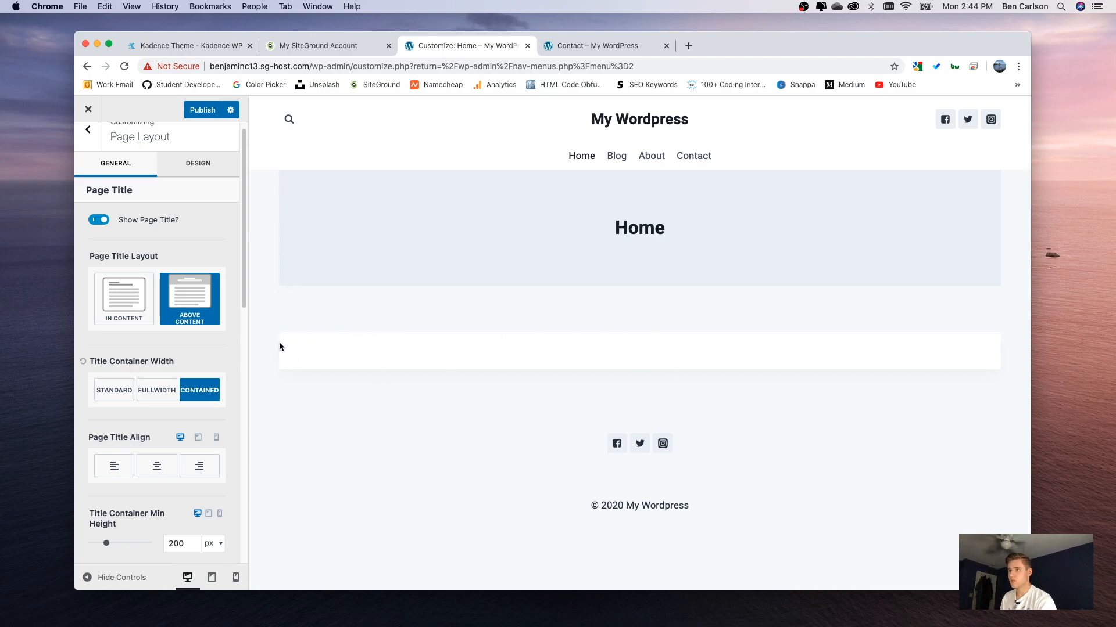
left_click(110, 395)
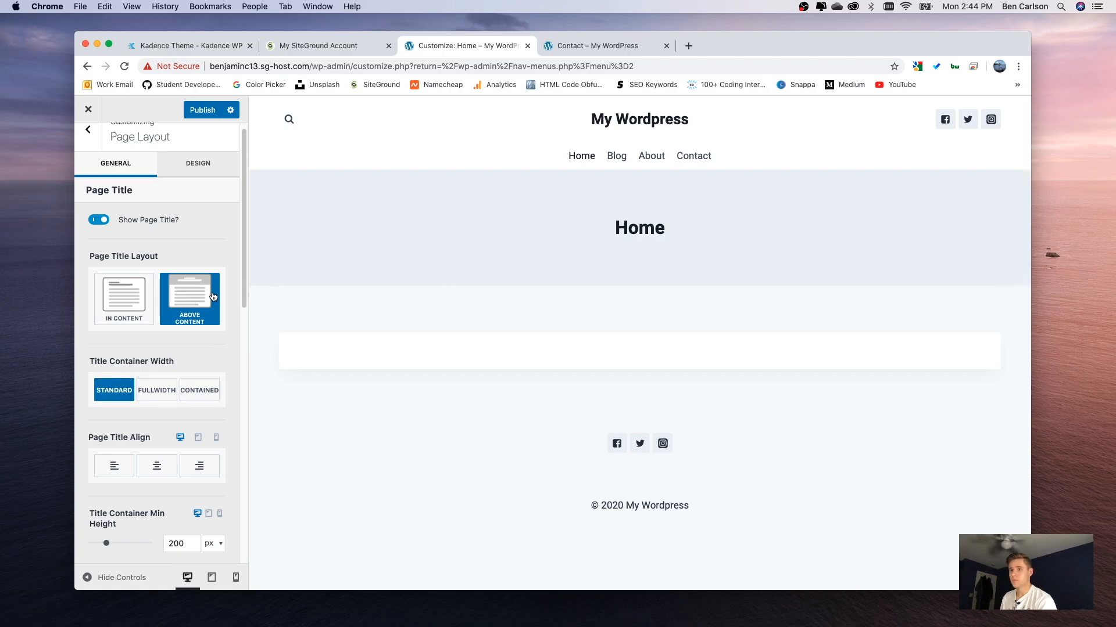
- Set the Page Title Align to center
scroll(175, 308, "down", 5)
scroll(174, 309, "up", 2)
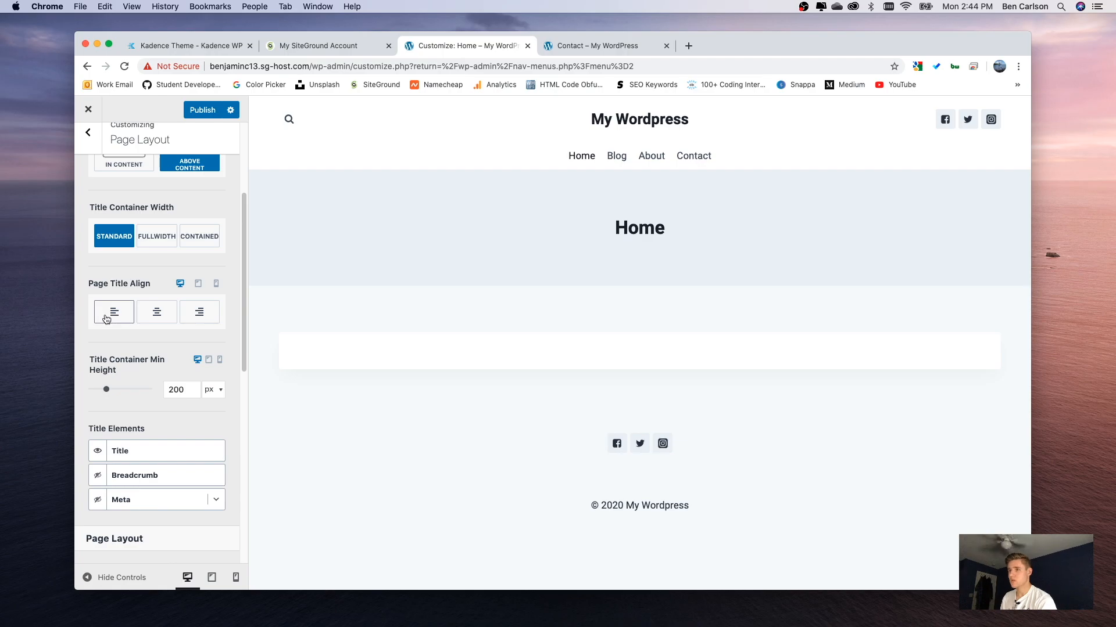
left_click(107, 318)
left_click(209, 314)
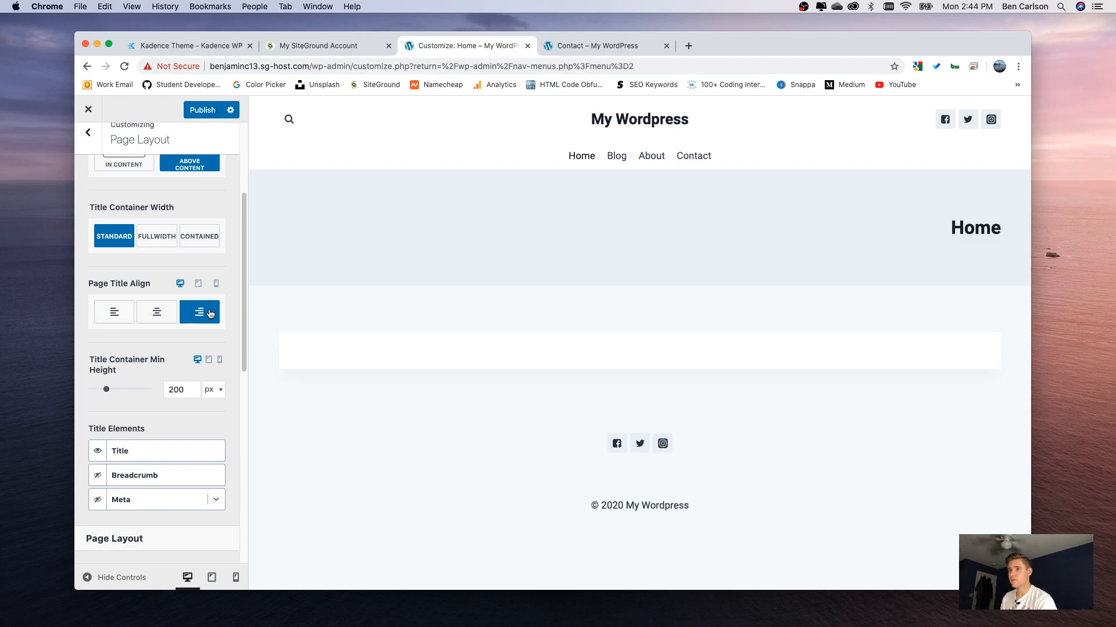
left_click(157, 313)
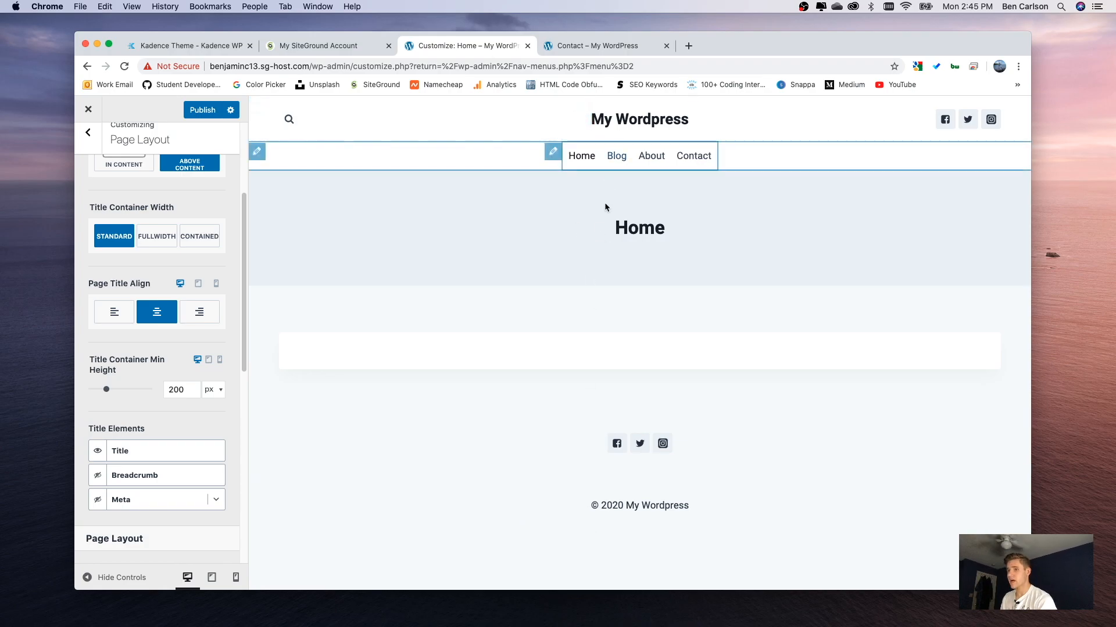
- Enable Breadcrumb and Meta under Title Elements
scroll(134, 296, "down", 5)
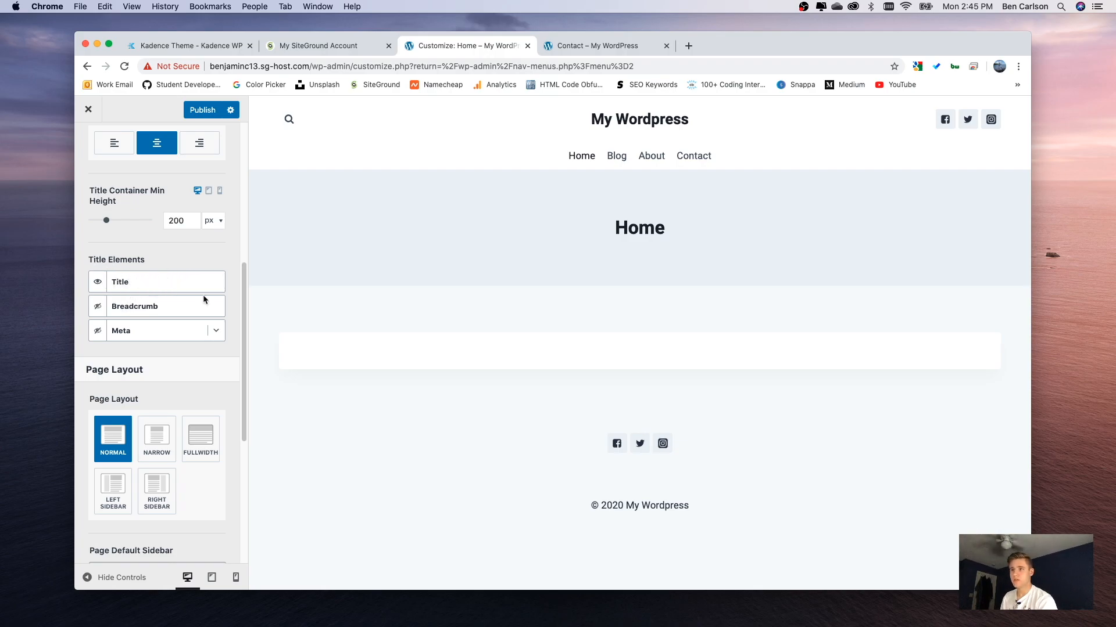
left_click(97, 306)
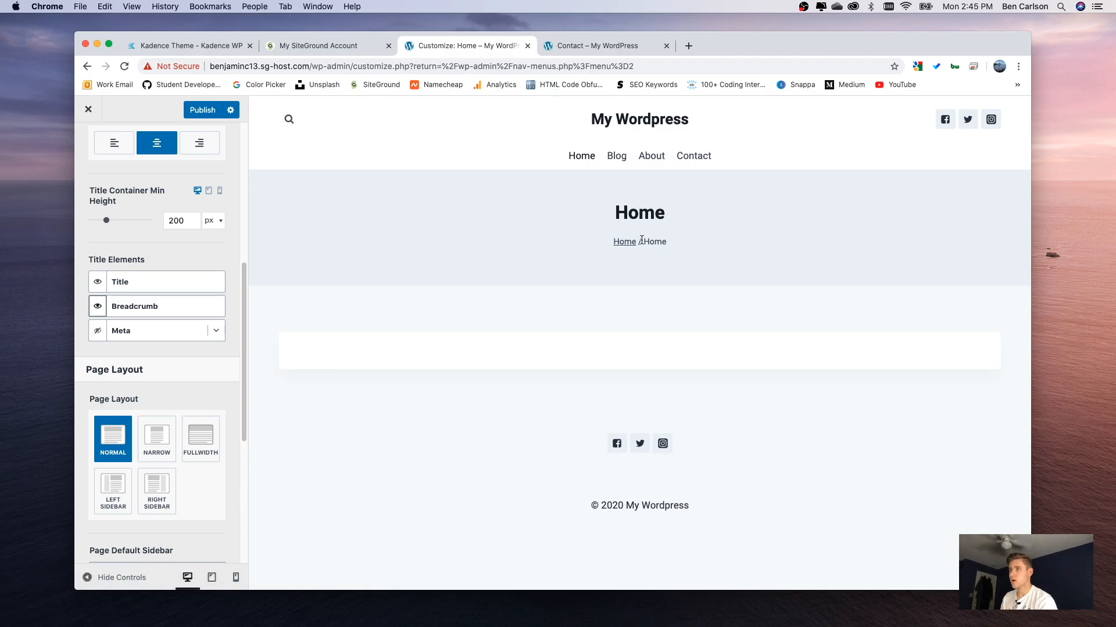
left_click(98, 330)
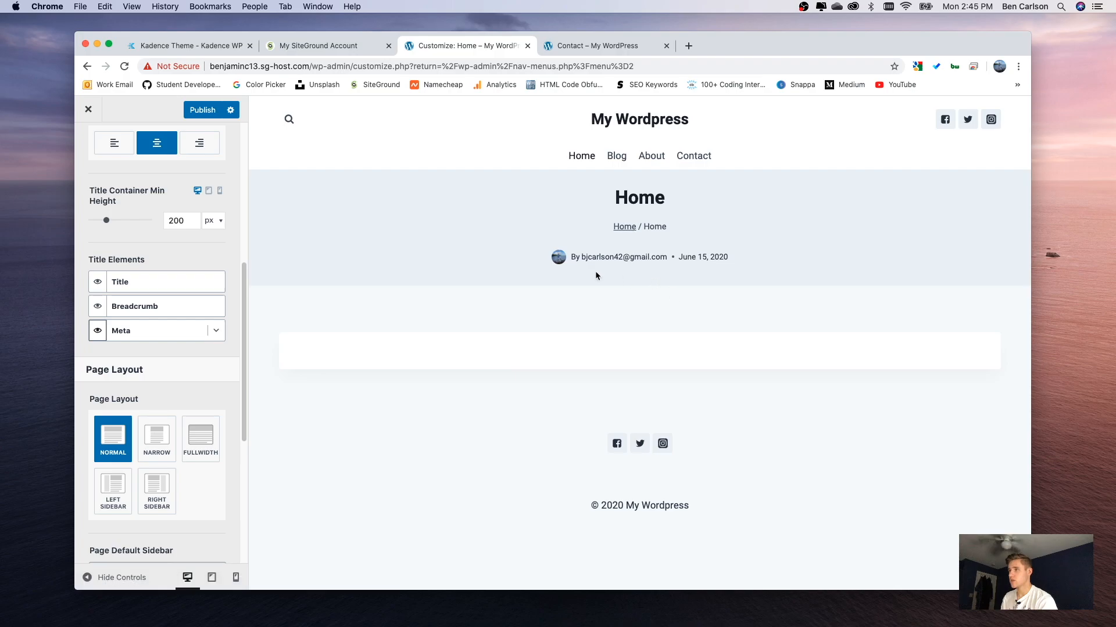
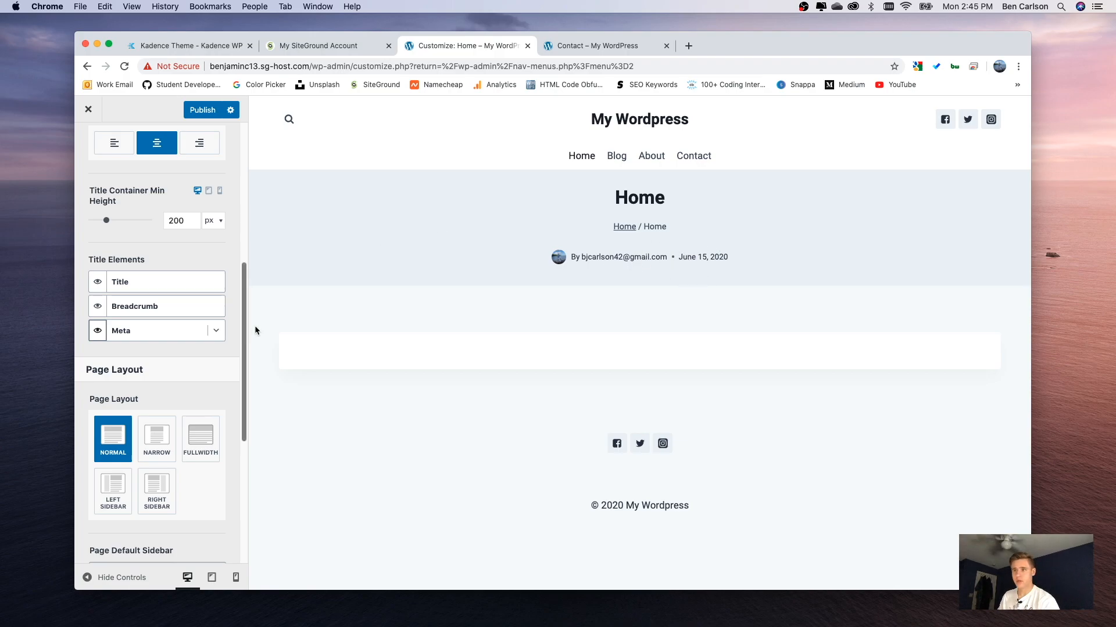
- Hide the Breadcrumb and Meta title elements so only the Home title remains
left_click(98, 331)
left_click(97, 306)
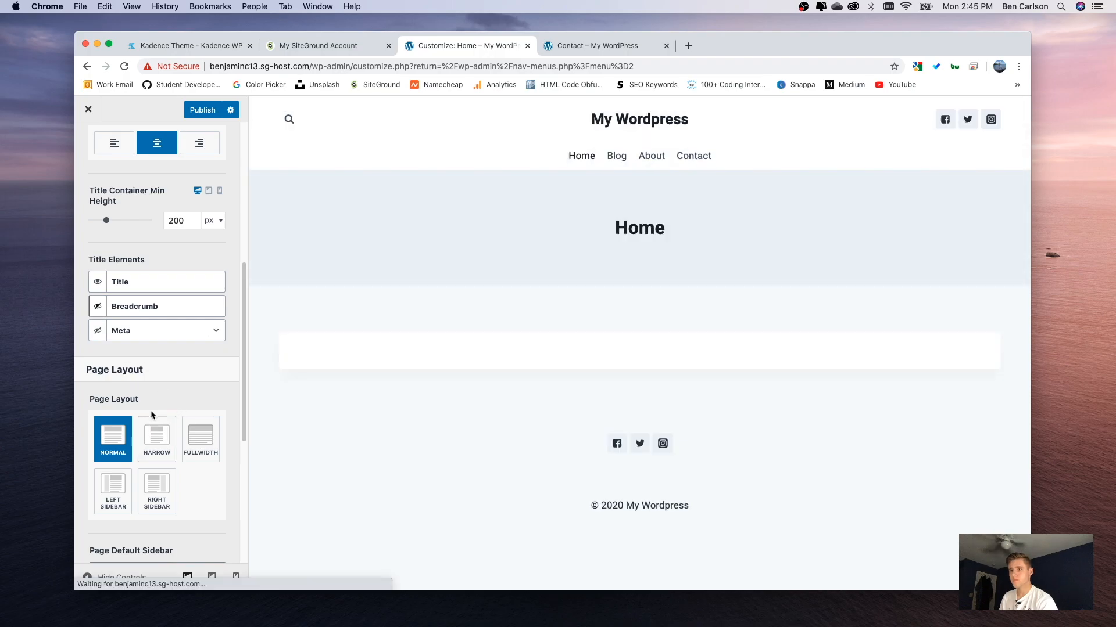
scroll(136, 420, "down", 3)
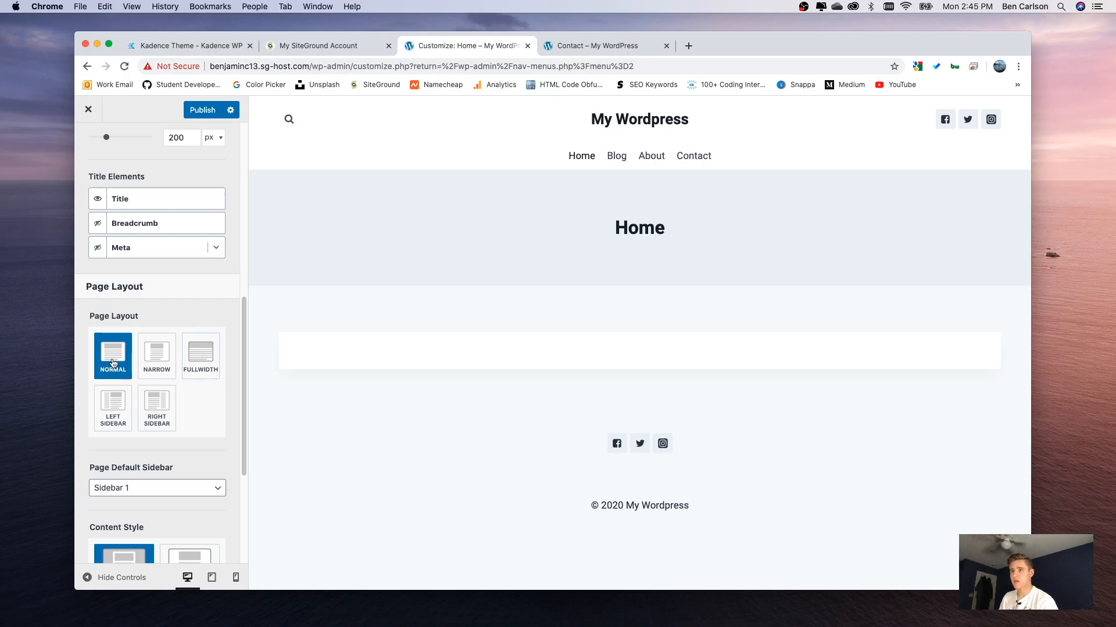
- Compare the narrow, full-width, left- and right-sidebar page layouts, then settle on Fullwidth
left_click(152, 355)
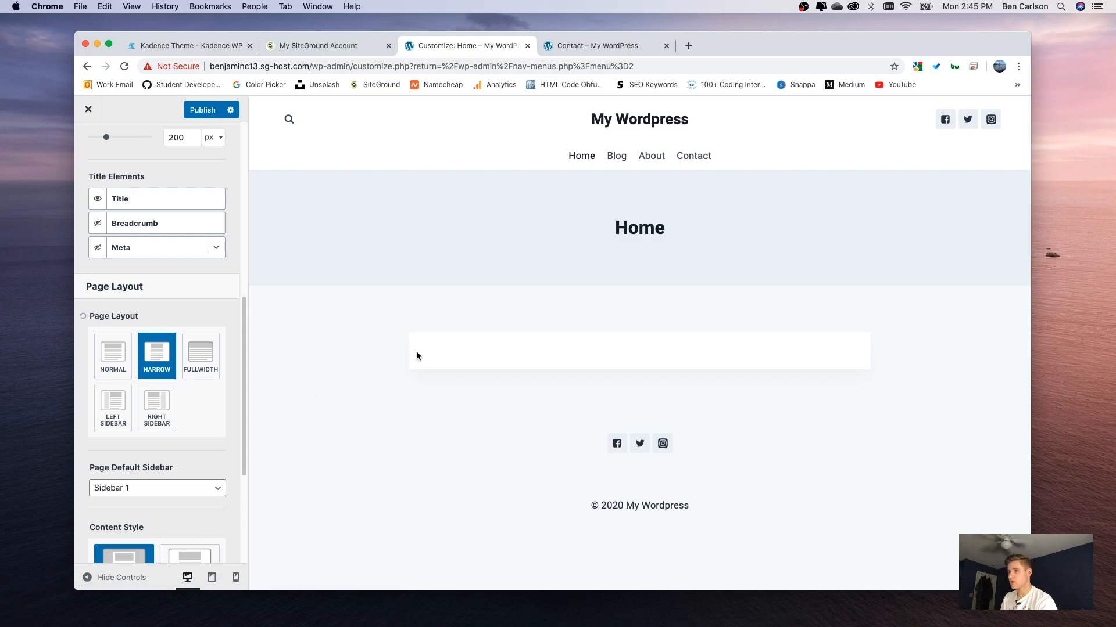
left_click(210, 356)
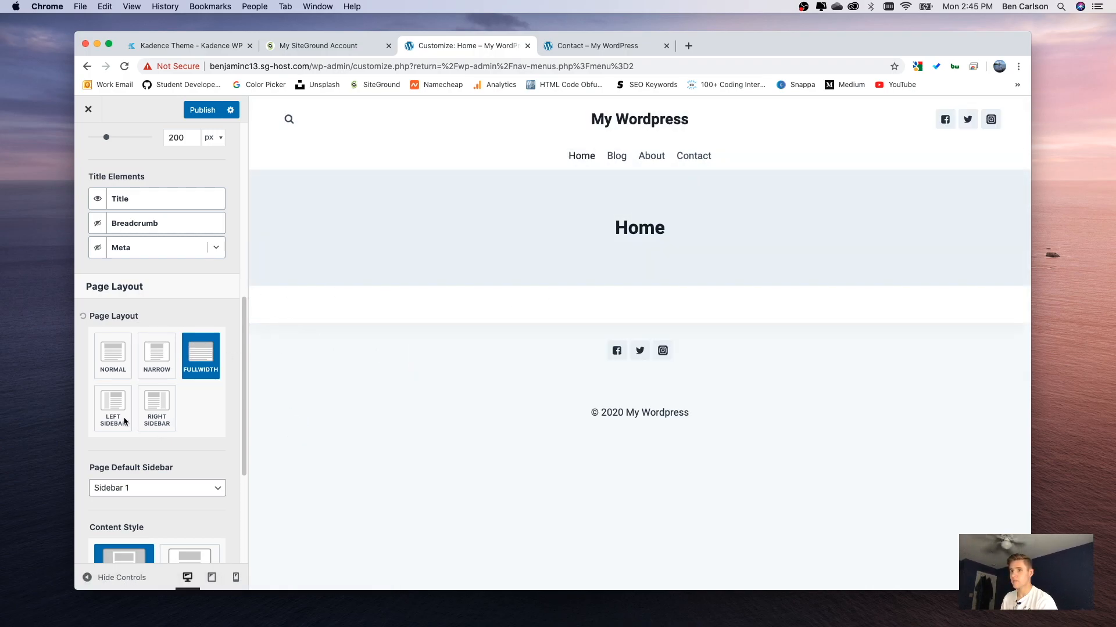
left_click(107, 403)
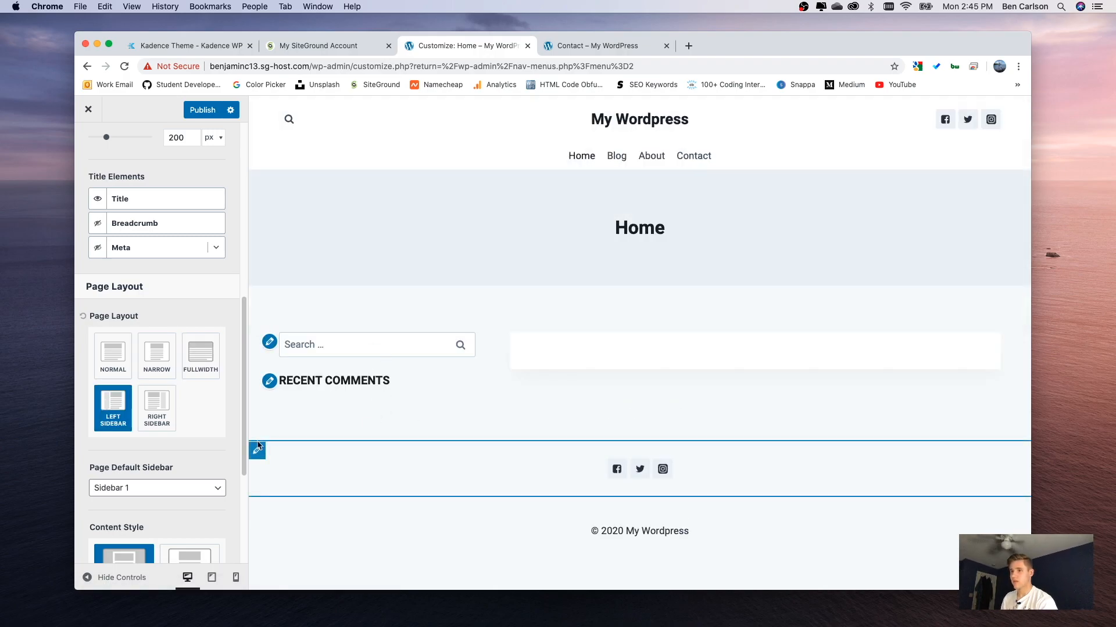
left_click(157, 408)
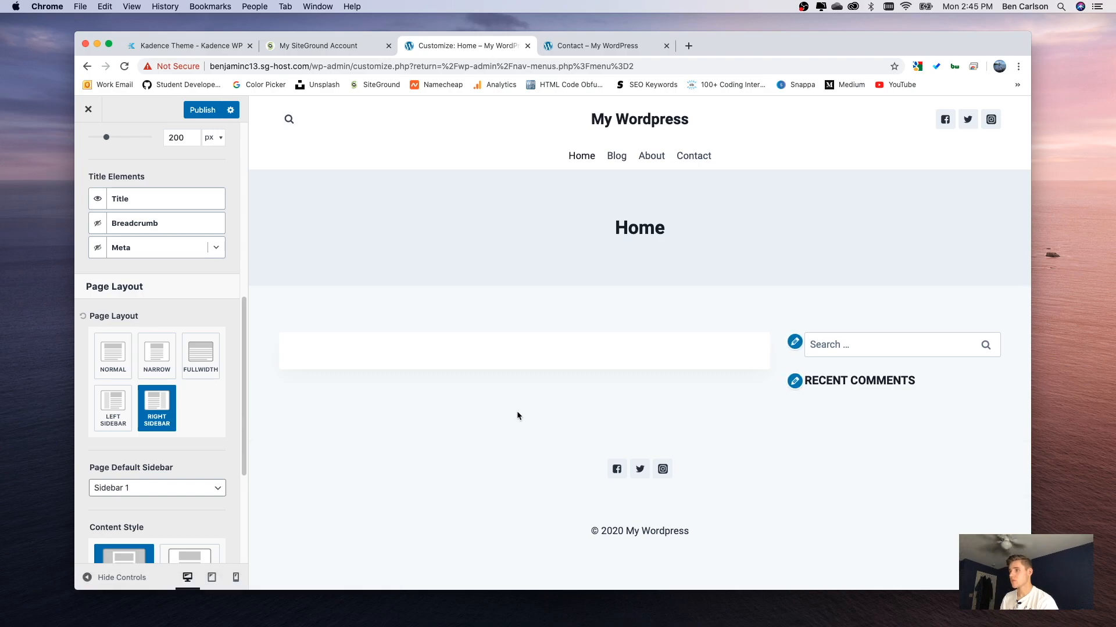
left_click(202, 357)
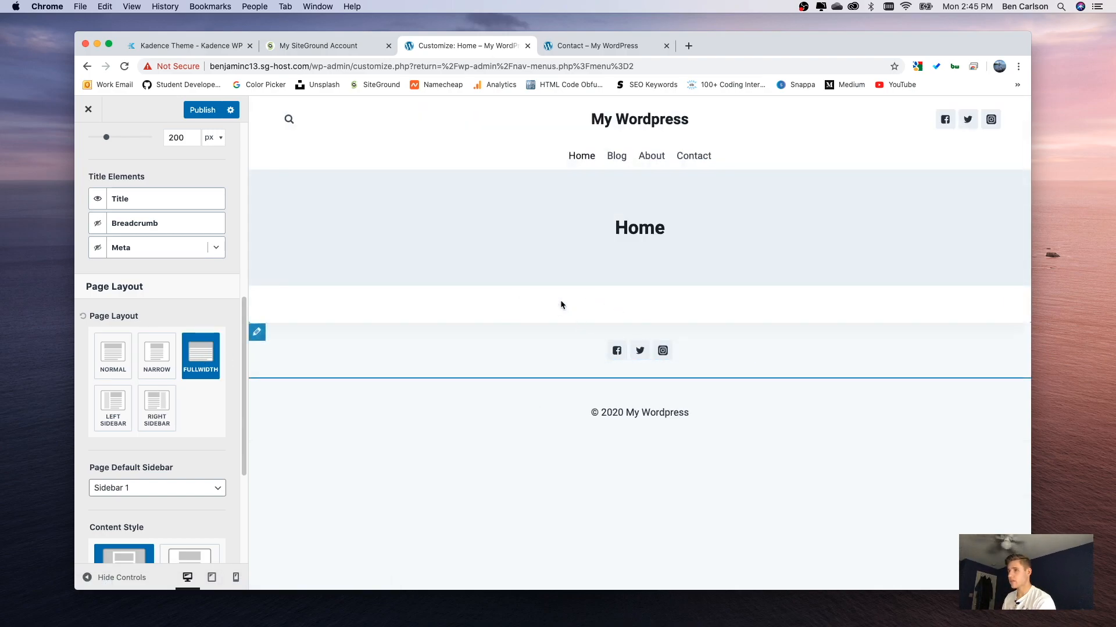
left_click(158, 408)
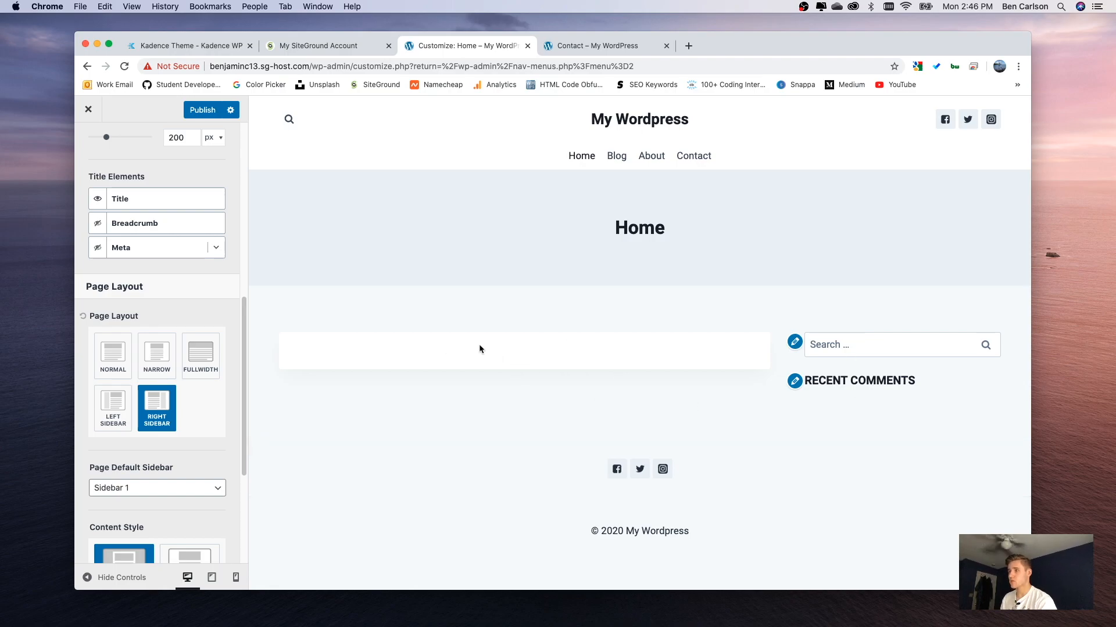
left_click(198, 360)
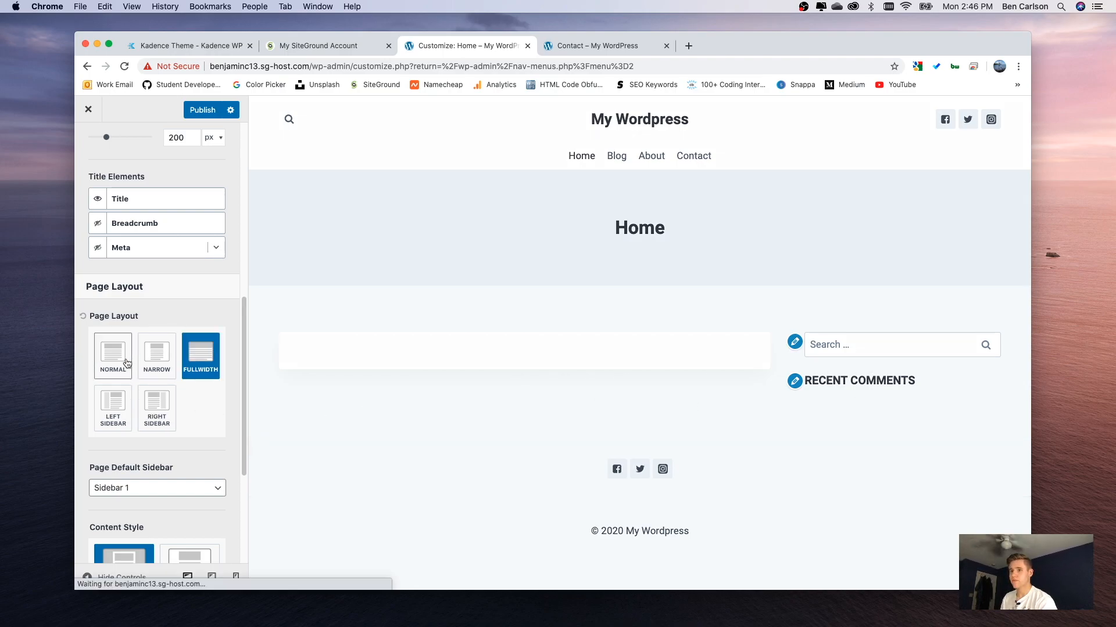
scroll(127, 369, "down", 5)
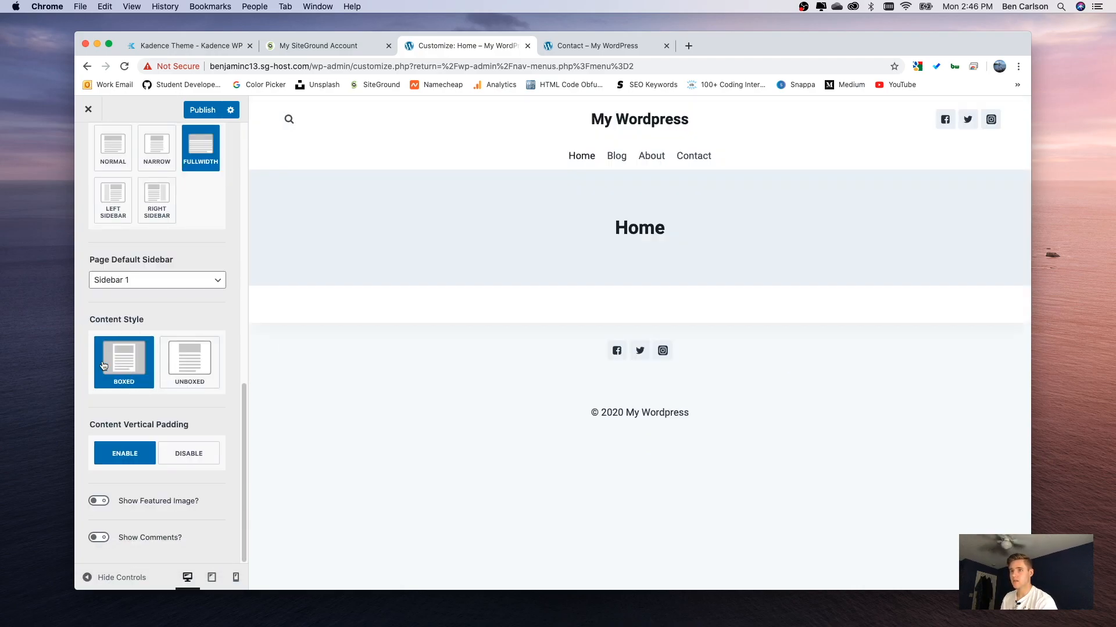
- Set the page Content Style to Unboxed and publish the layout changes
left_click(196, 358)
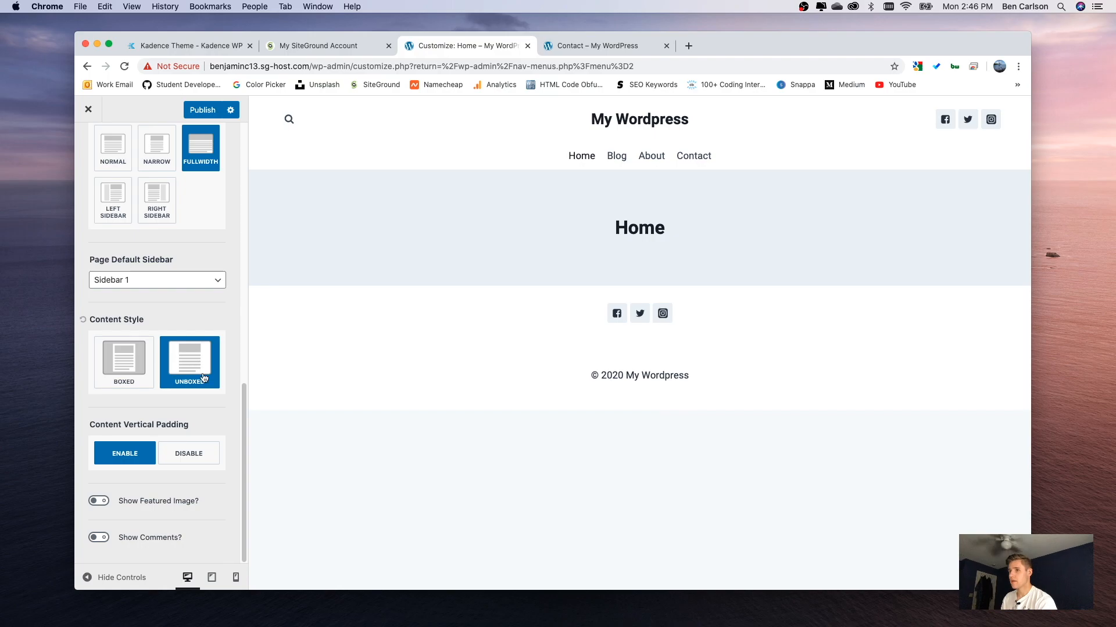
left_click(121, 373)
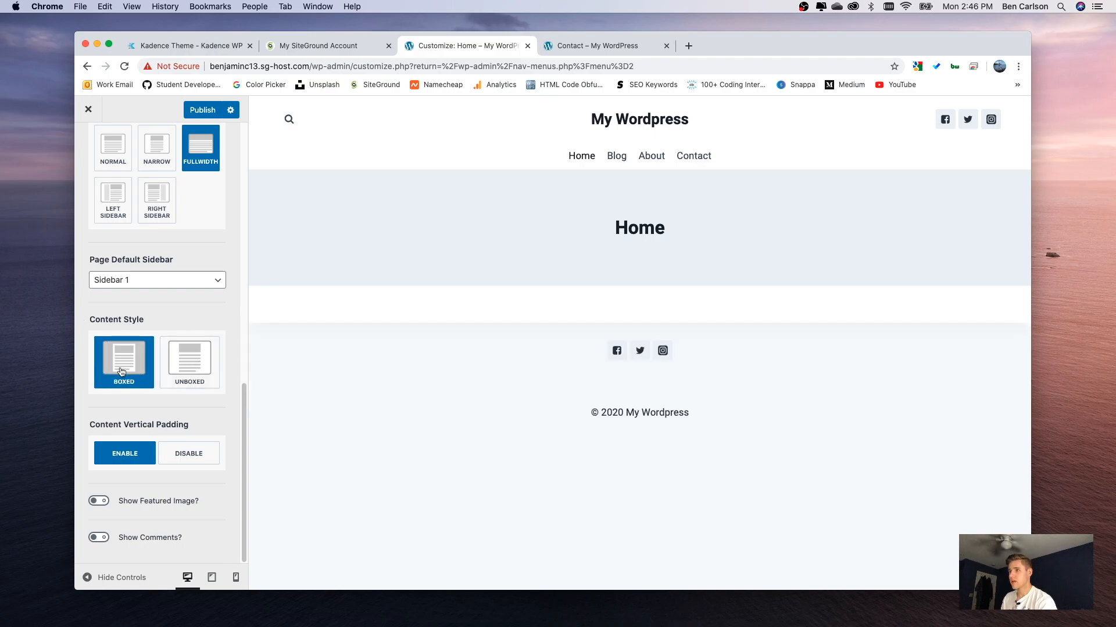
left_click(192, 367)
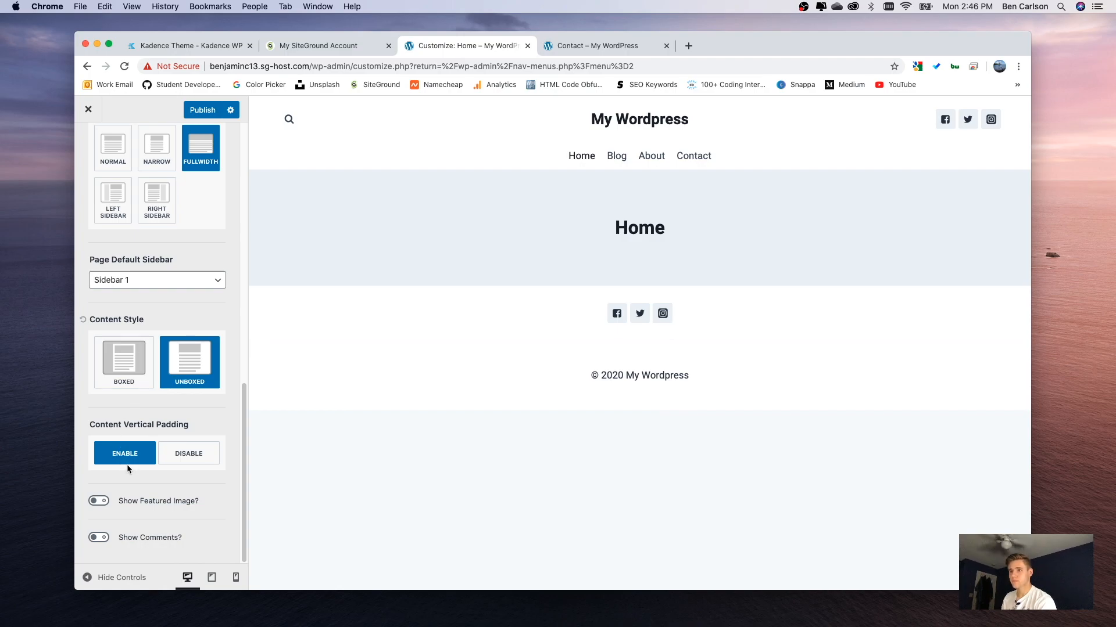
scroll(128, 465, "up", 10)
left_click(203, 110)
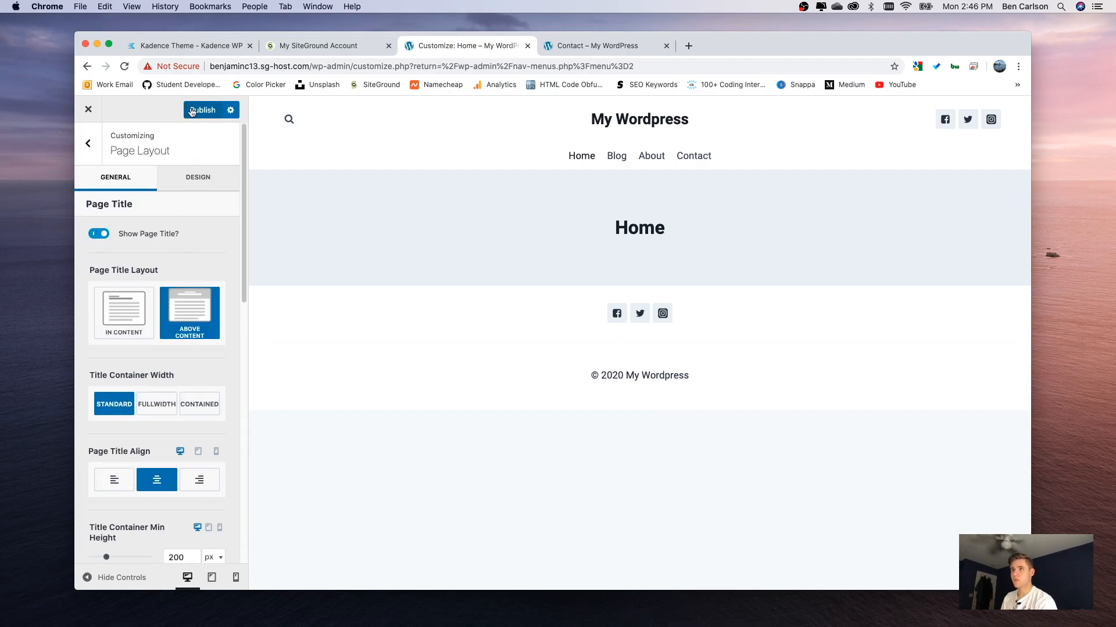
- Look through the Blog Posts, Menus and Widgets sections, then open Homepage Settings
left_click(89, 143)
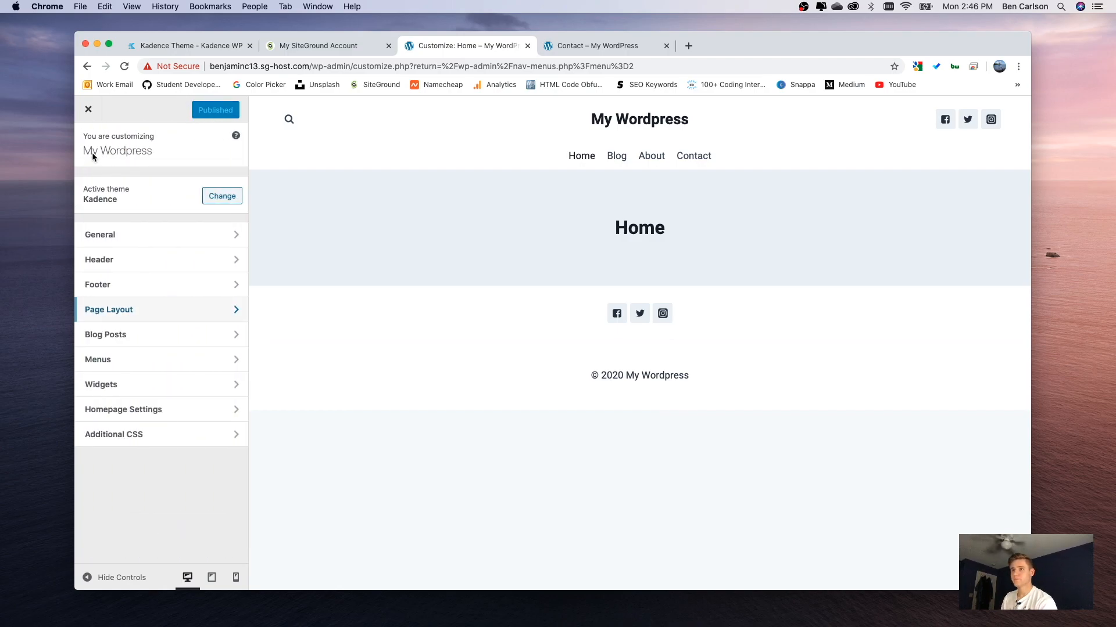
left_click(124, 338)
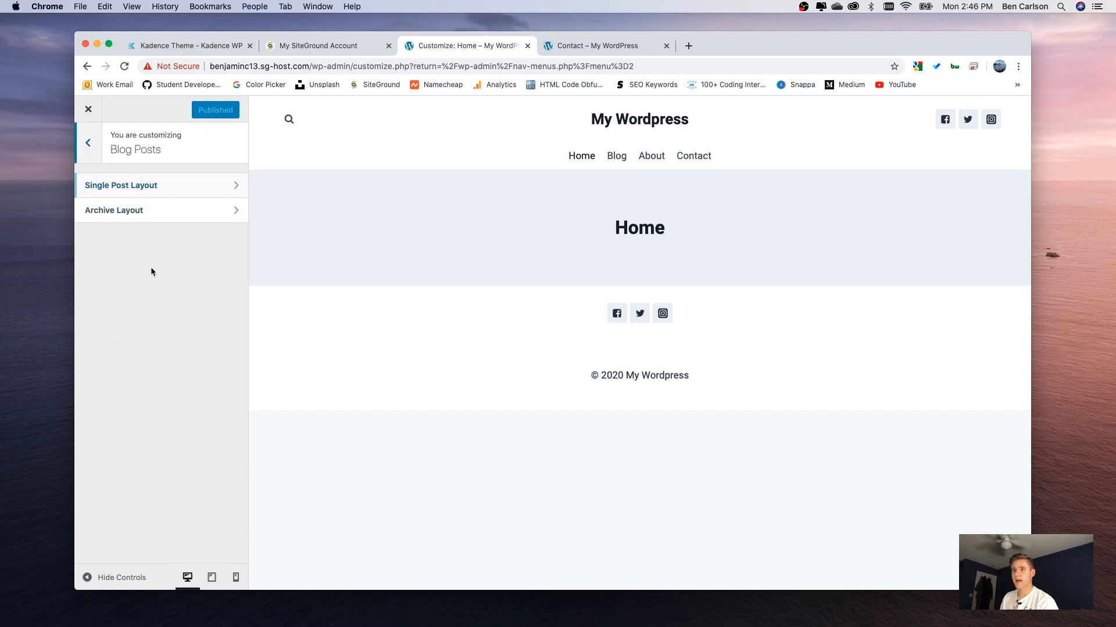
left_click(81, 148)
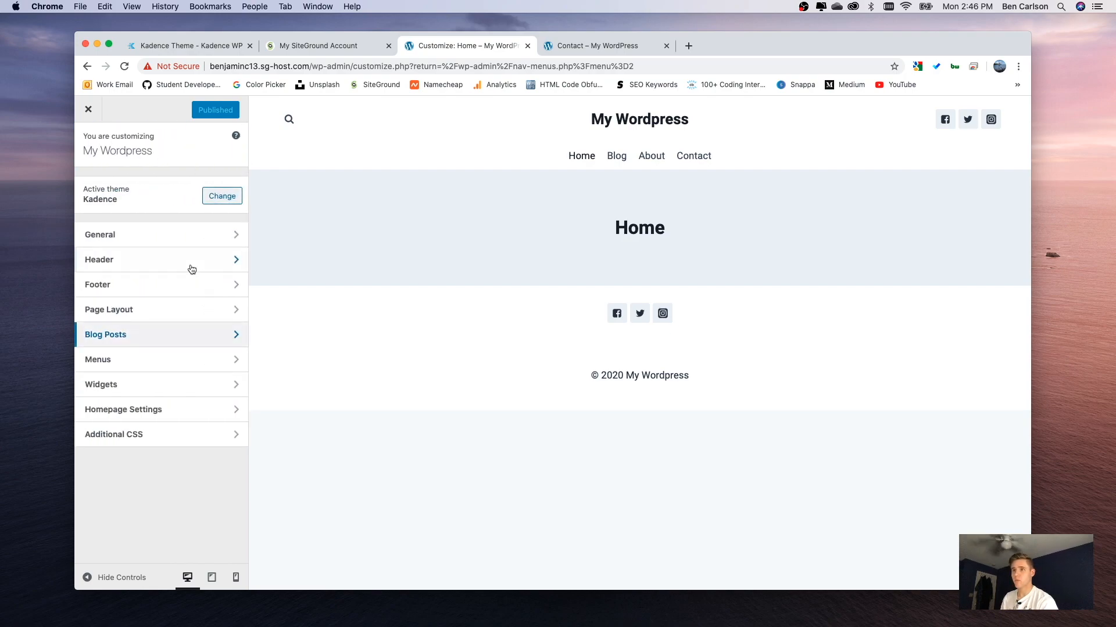
left_click(123, 363)
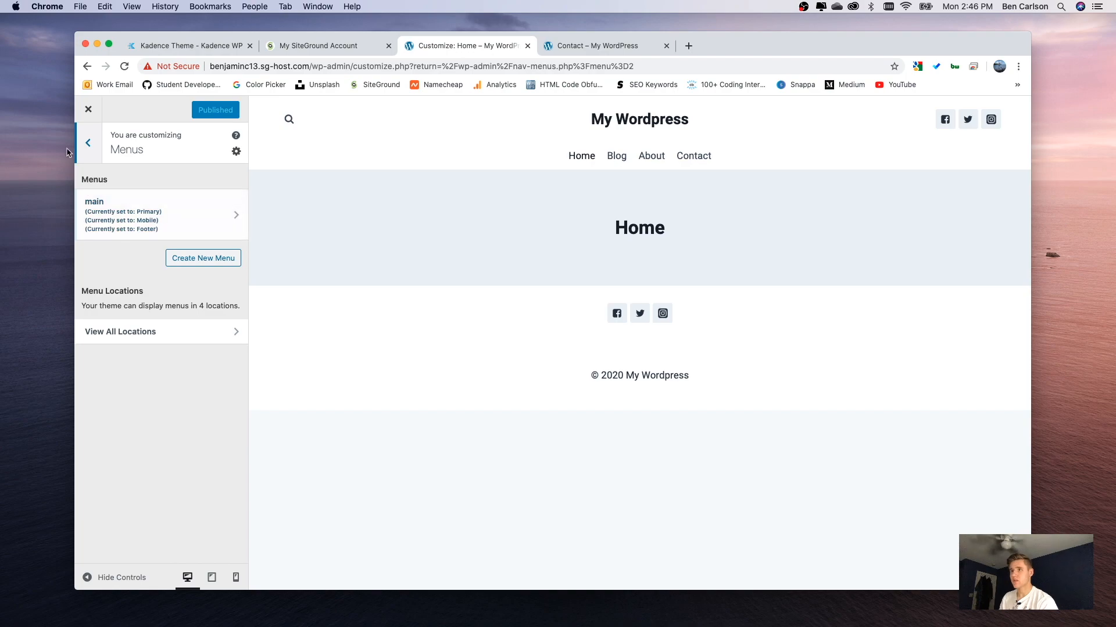
left_click(84, 144)
left_click(118, 385)
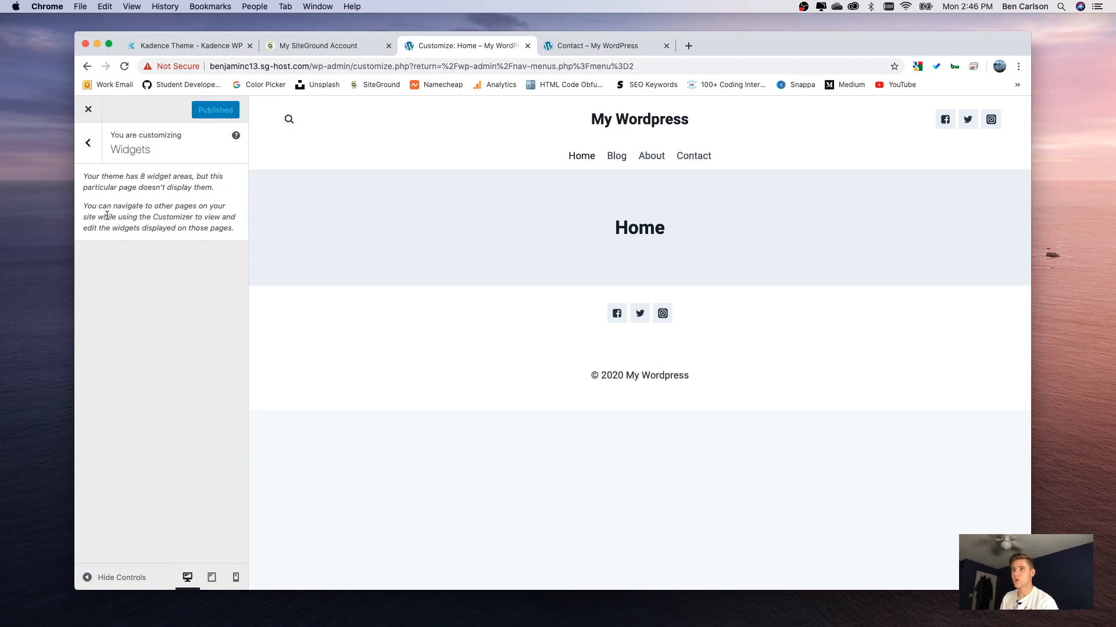
left_click(87, 143)
left_click(156, 409)
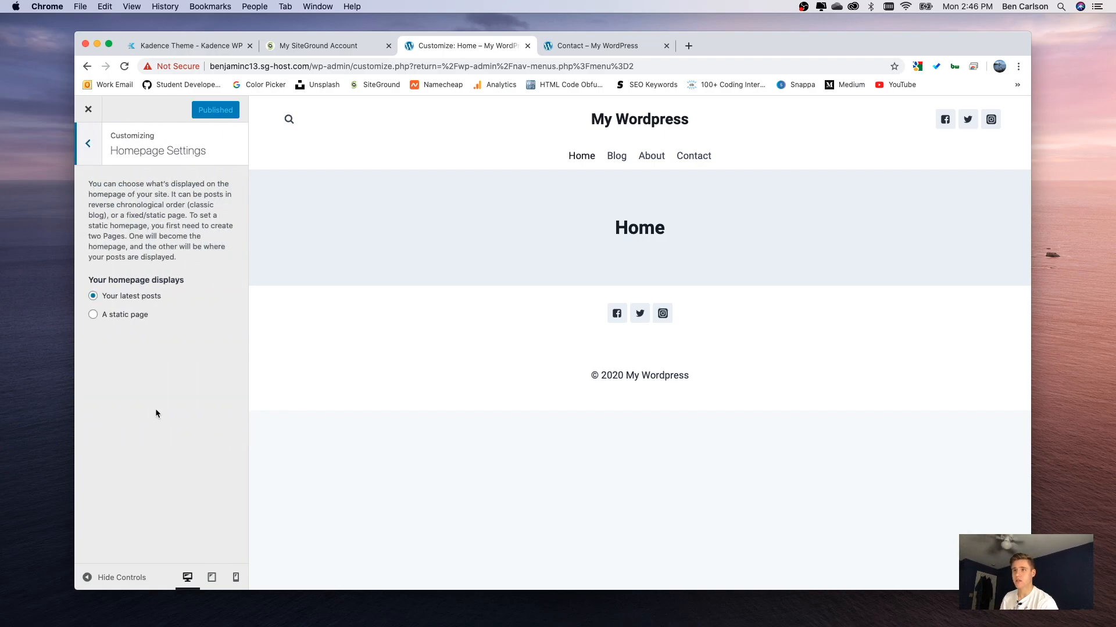
- Use a static homepage, with Home as the homepage and Blog as the posts page
left_click(91, 280)
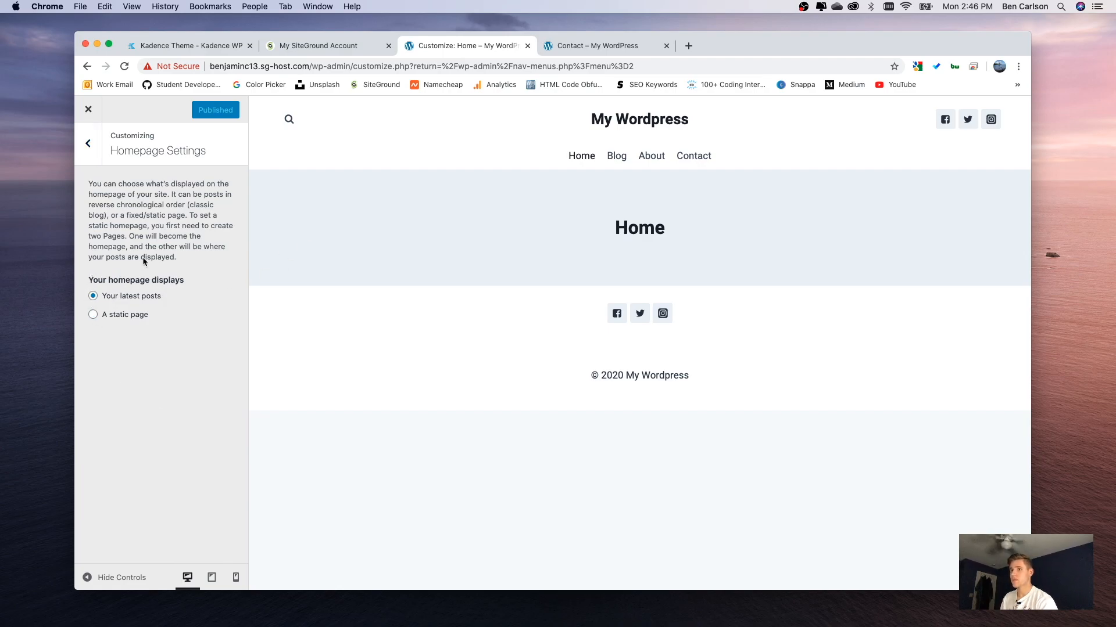
left_click(93, 314)
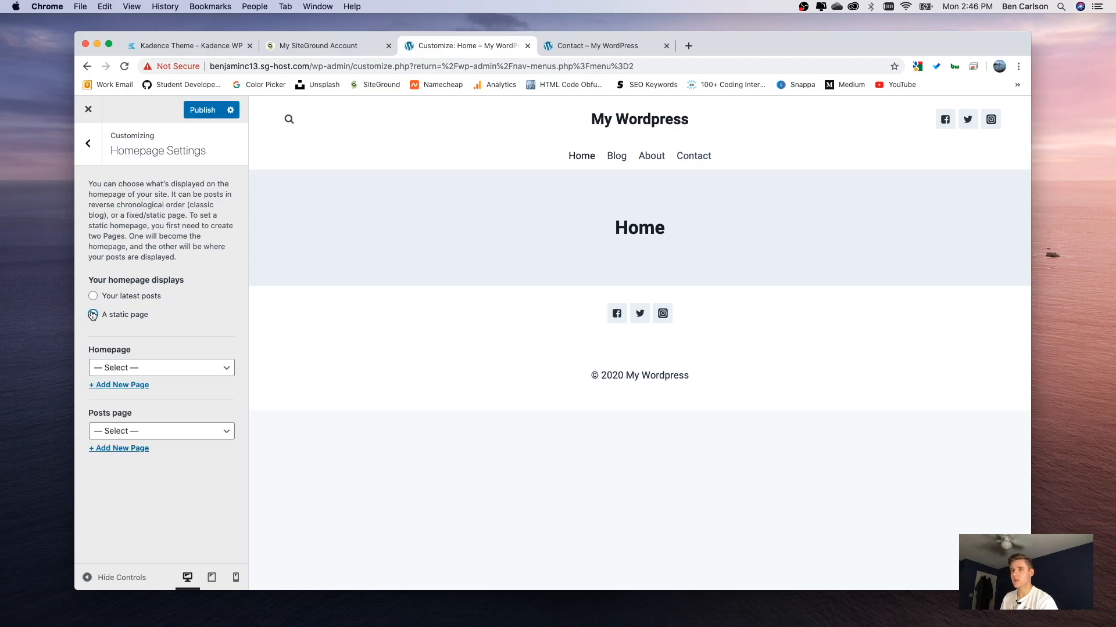
left_click(152, 369)
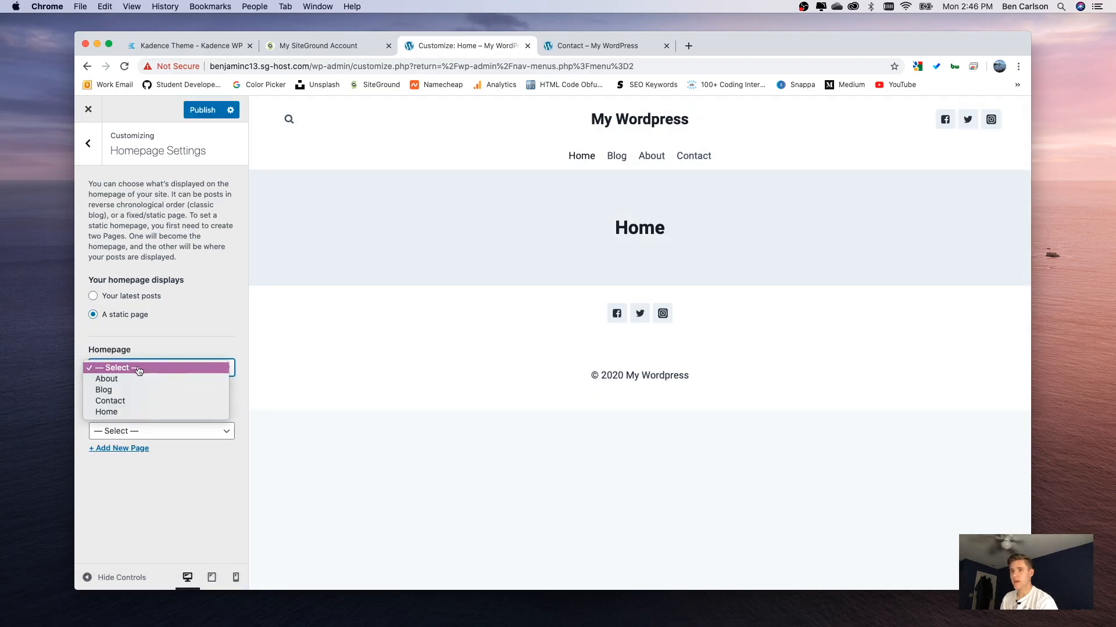
left_click(129, 413)
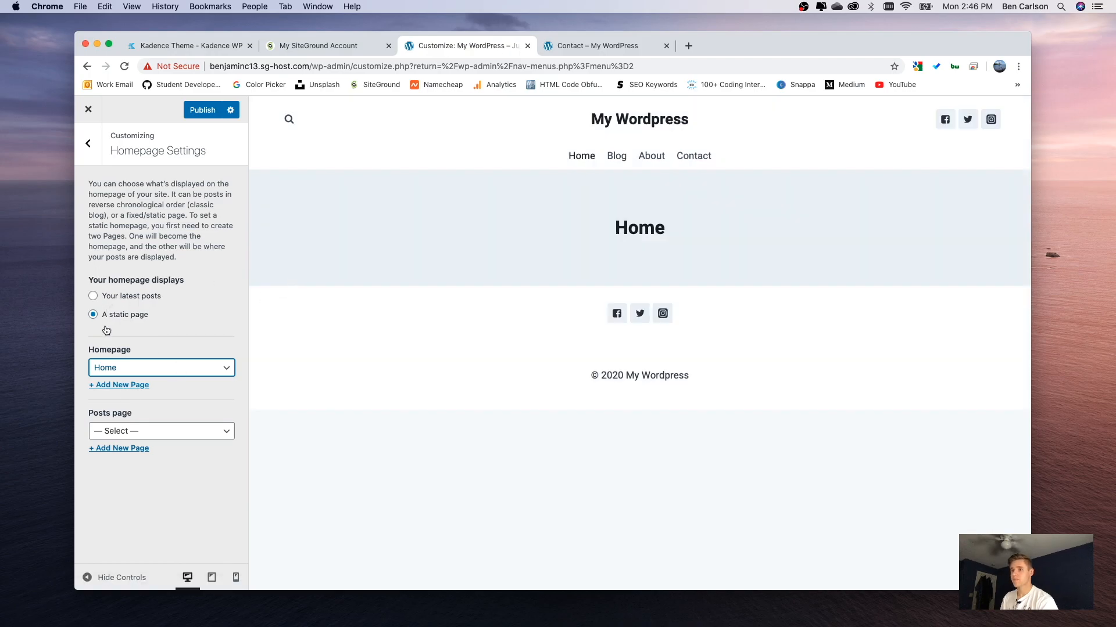
left_click(152, 431)
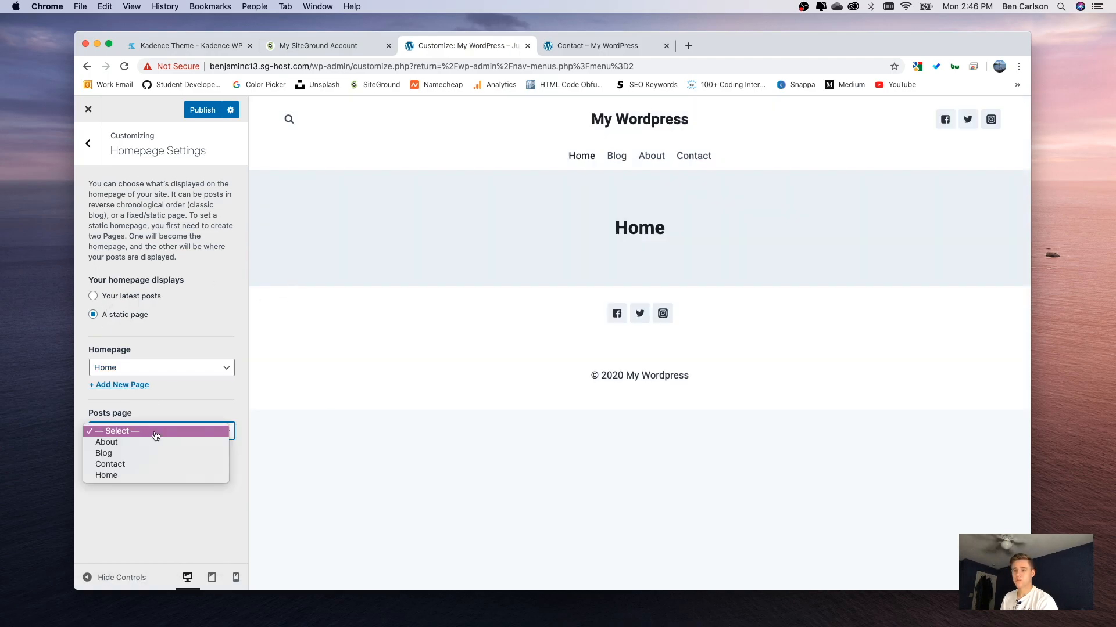
left_click(121, 454)
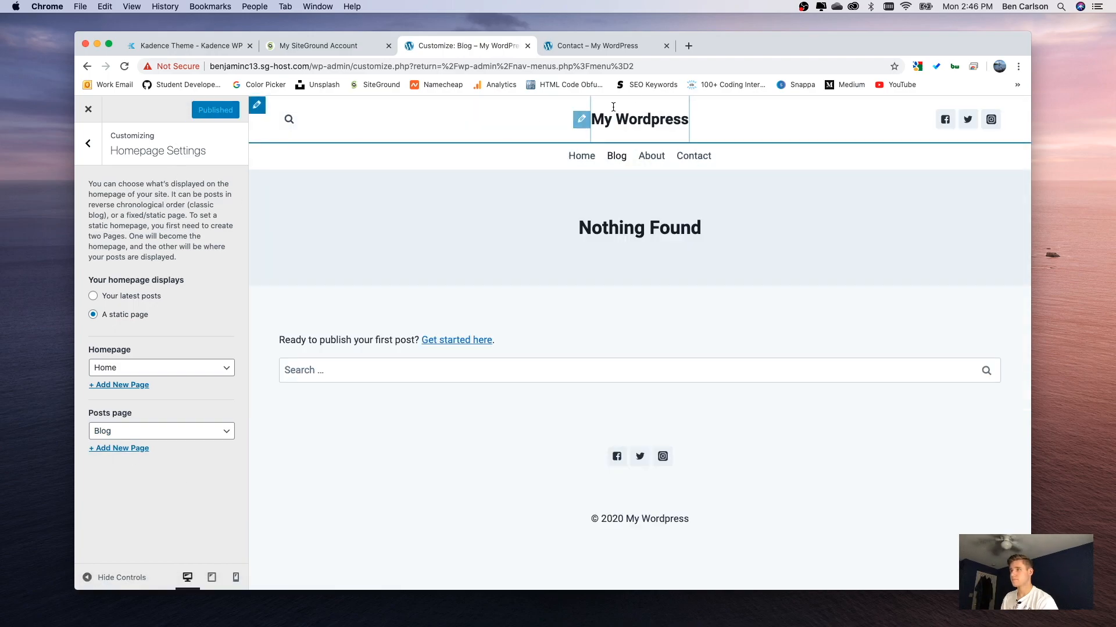
- Reload the live site and confirm Home now opens as the front page
left_click(605, 45)
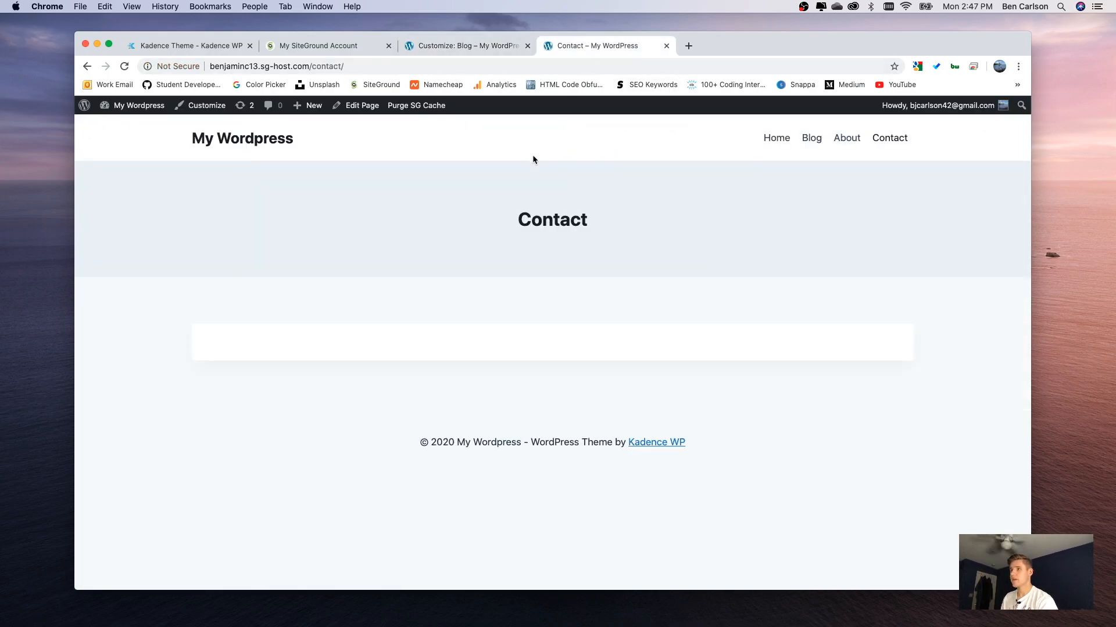
left_click(124, 66)
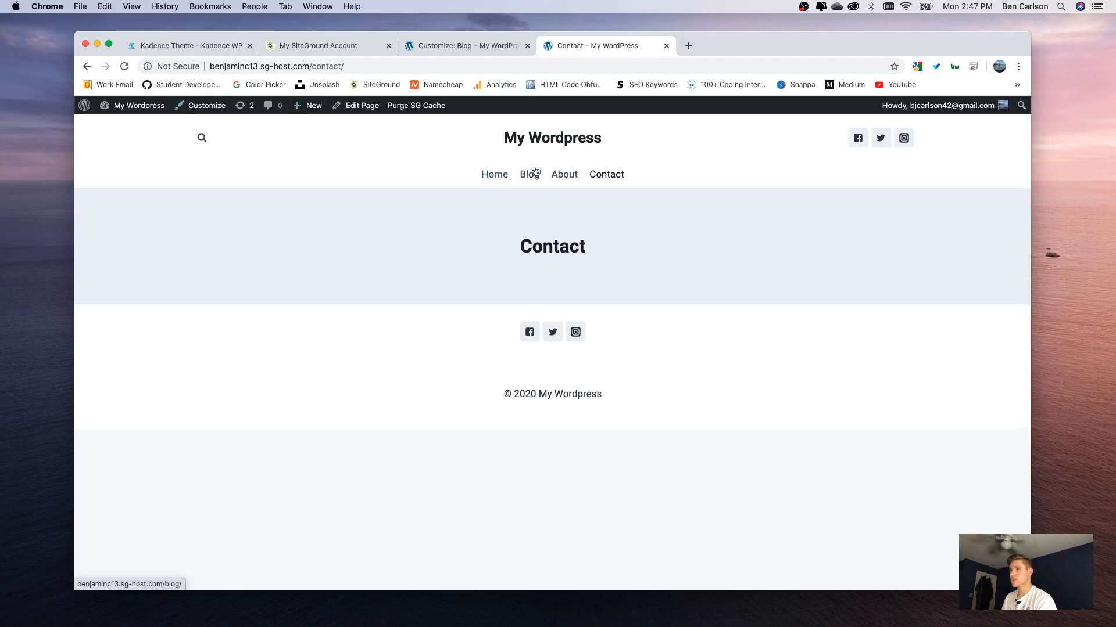
left_click(502, 175)
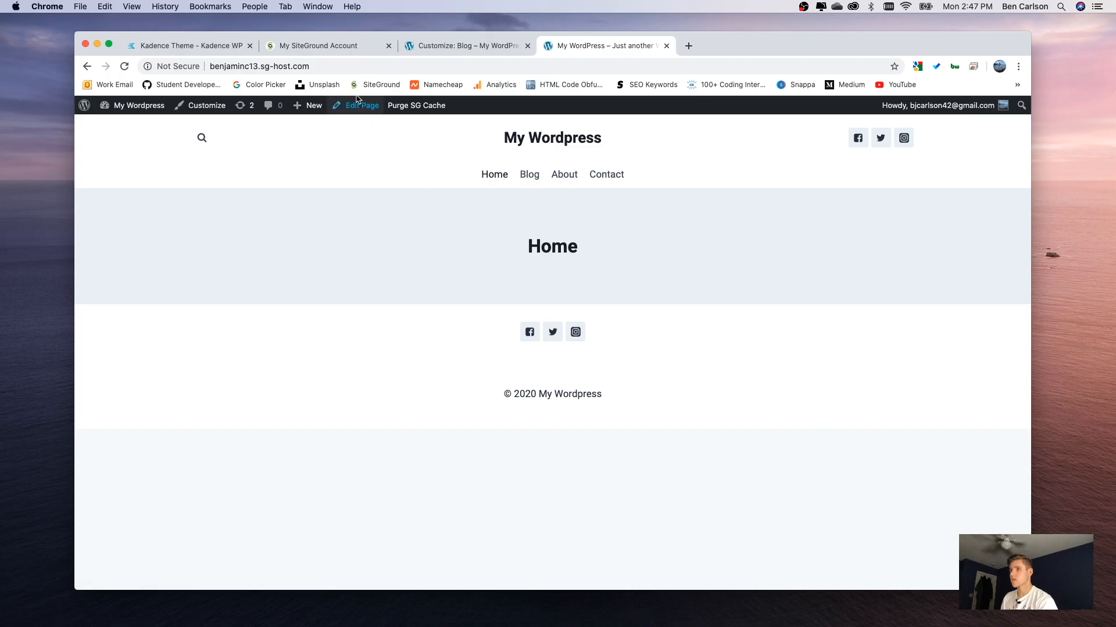
left_click(347, 62)
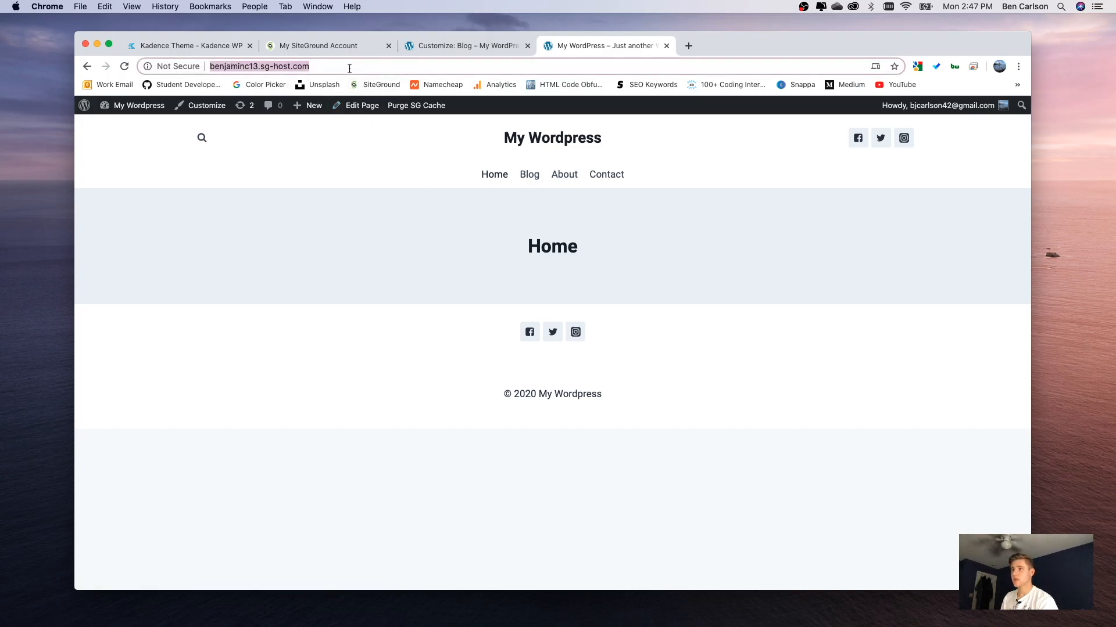
left_click(447, 48)
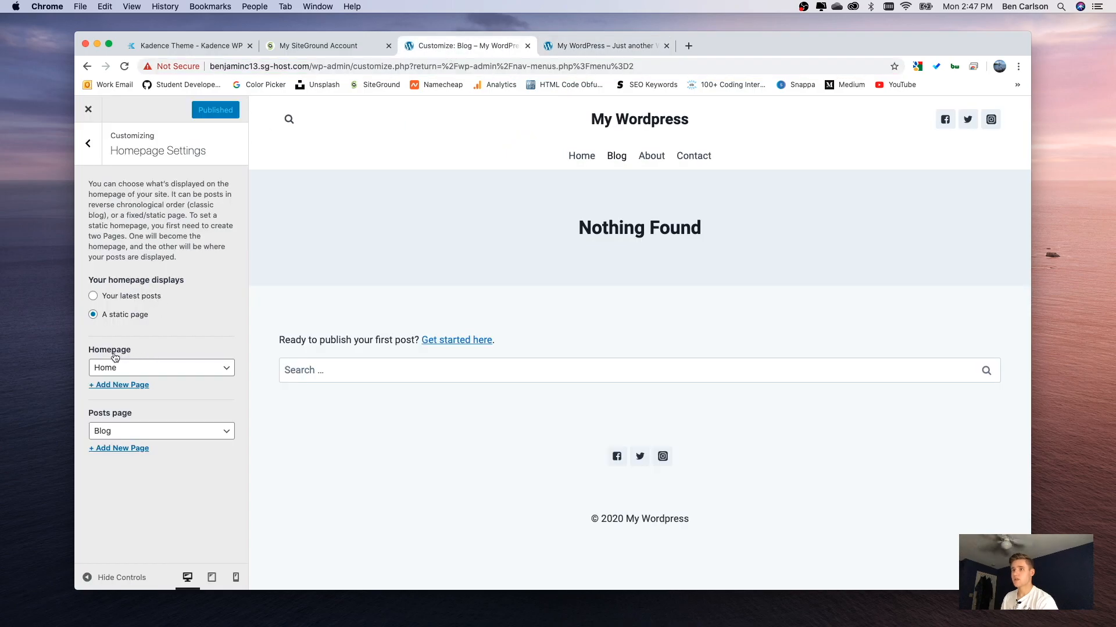
- Check the live Blog page, which shows Nothing Found, then return to the Customizer
key("ctrl+Tab")
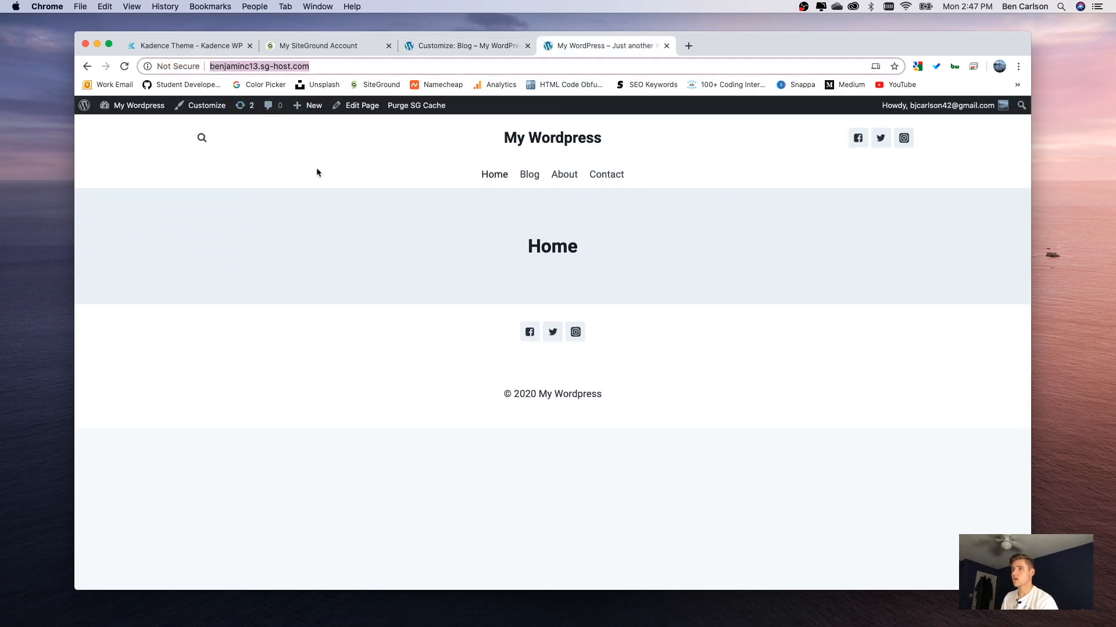
left_click(529, 176)
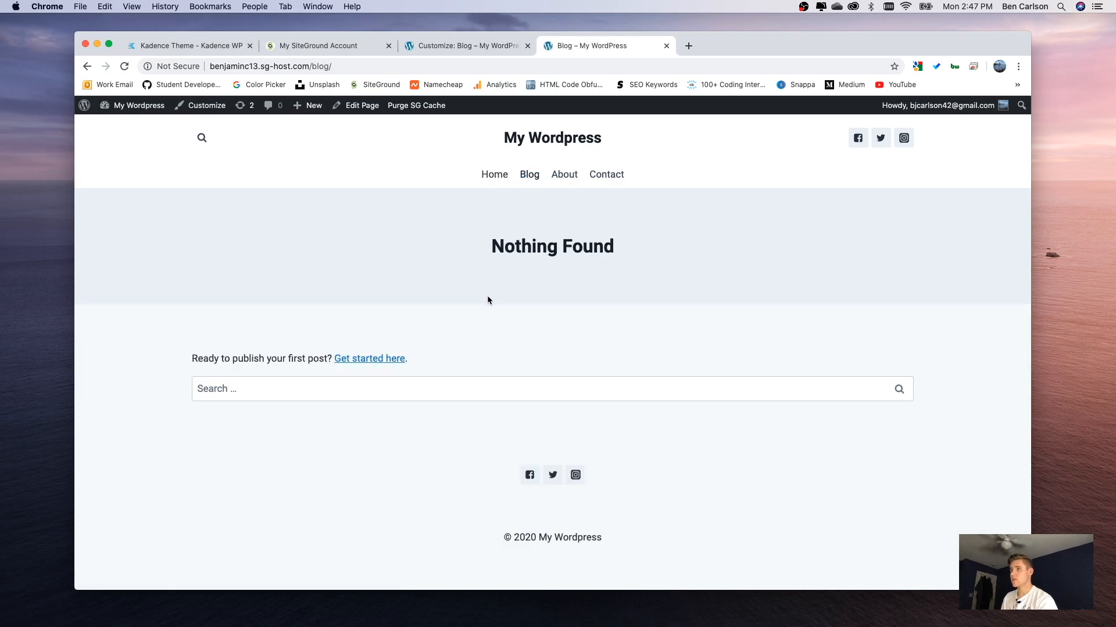
left_click_drag(491, 247, 807, 252)
left_click(494, 215)
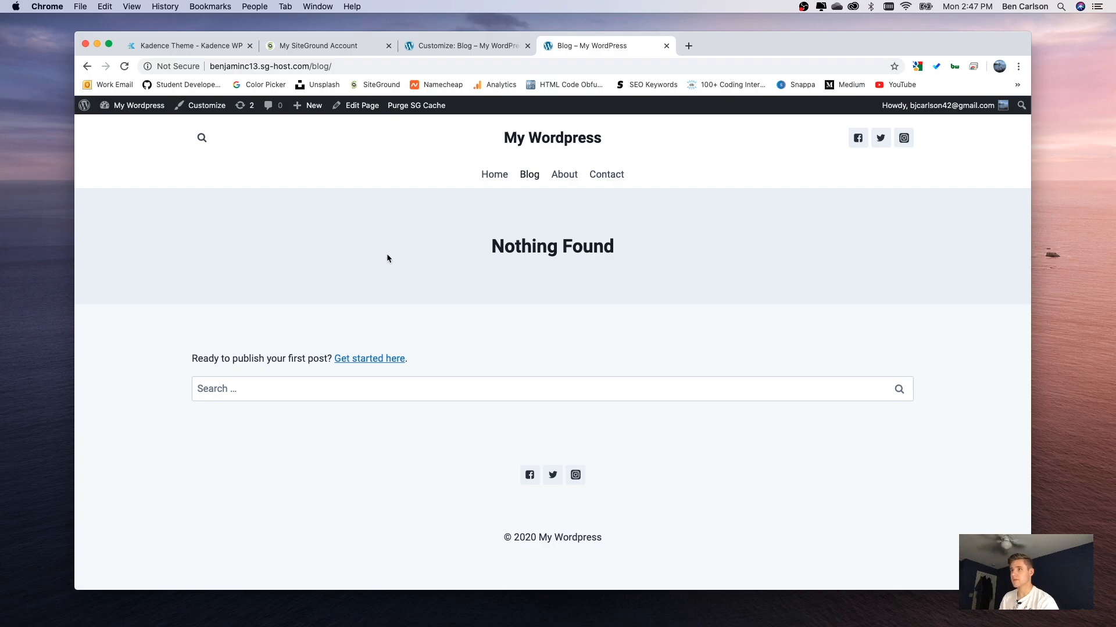
left_click(468, 45)
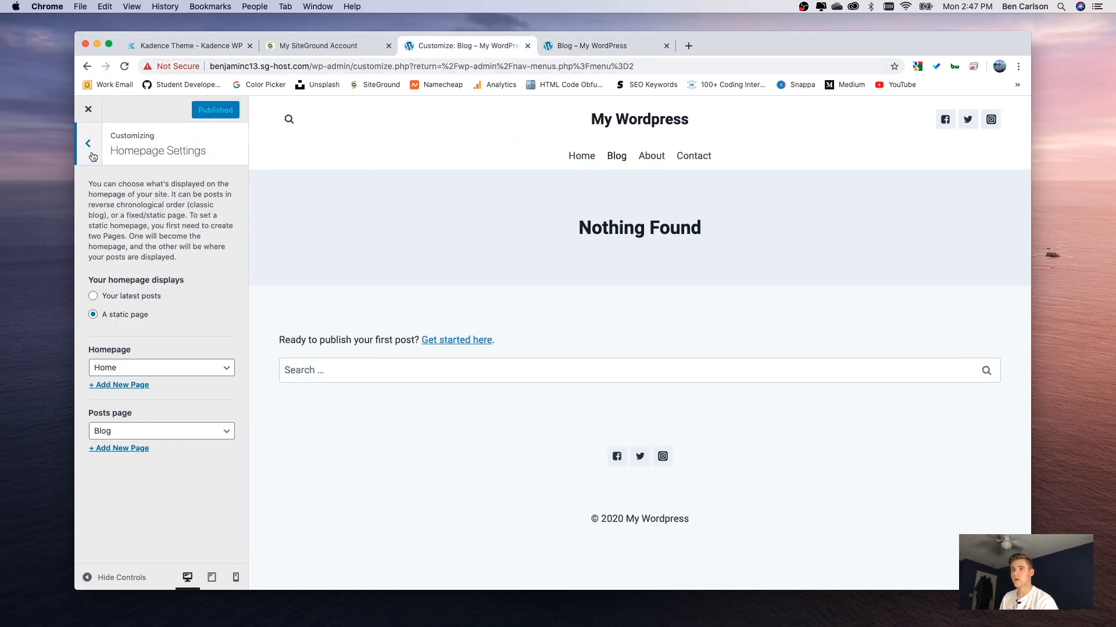
- Inspect the Additional CSS editor, leave it empty, and return to the main sections list
left_click(88, 152)
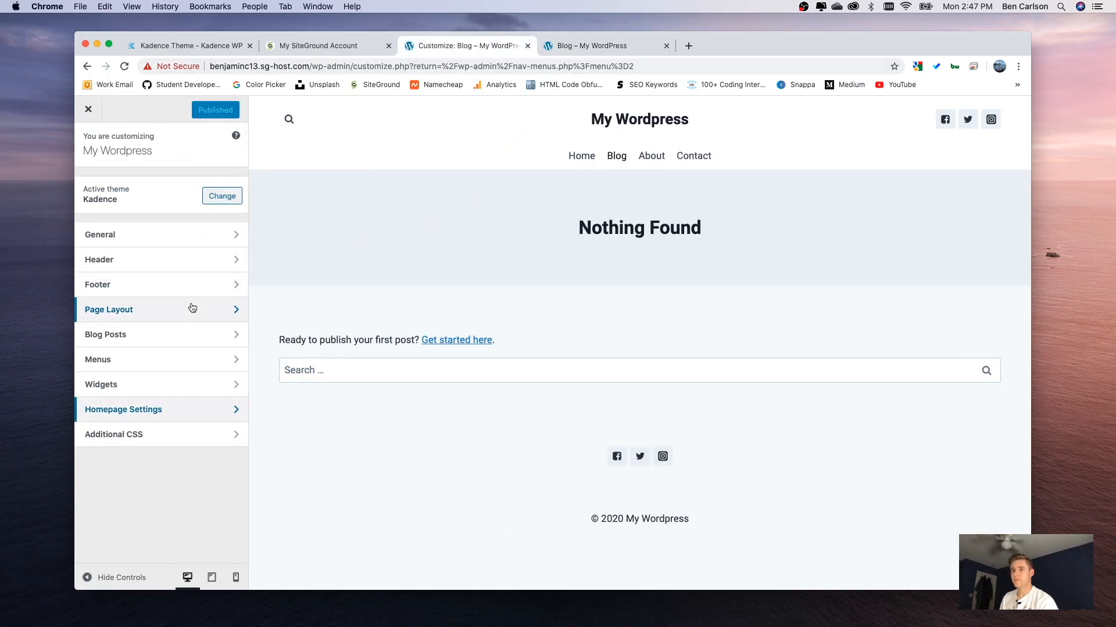
left_click(161, 438)
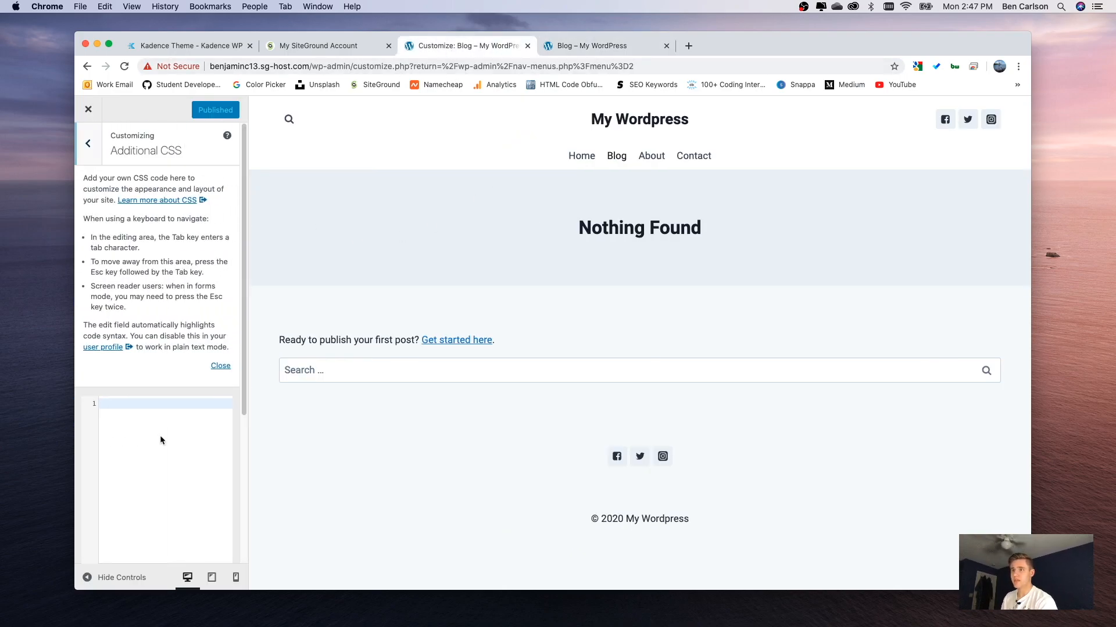
left_click(143, 405)
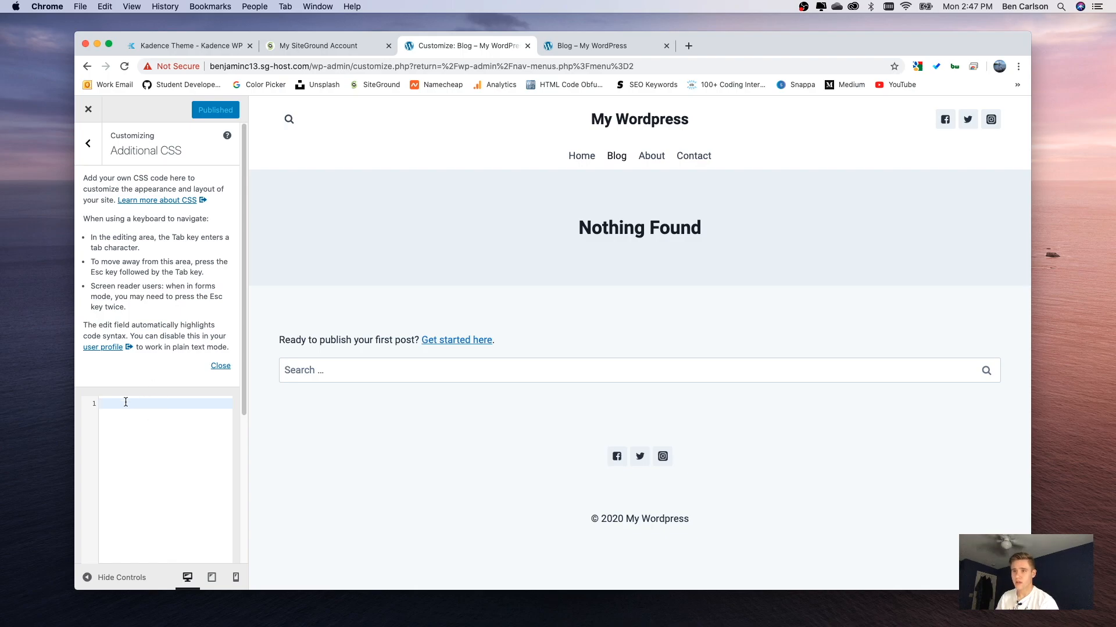
left_click(88, 143)
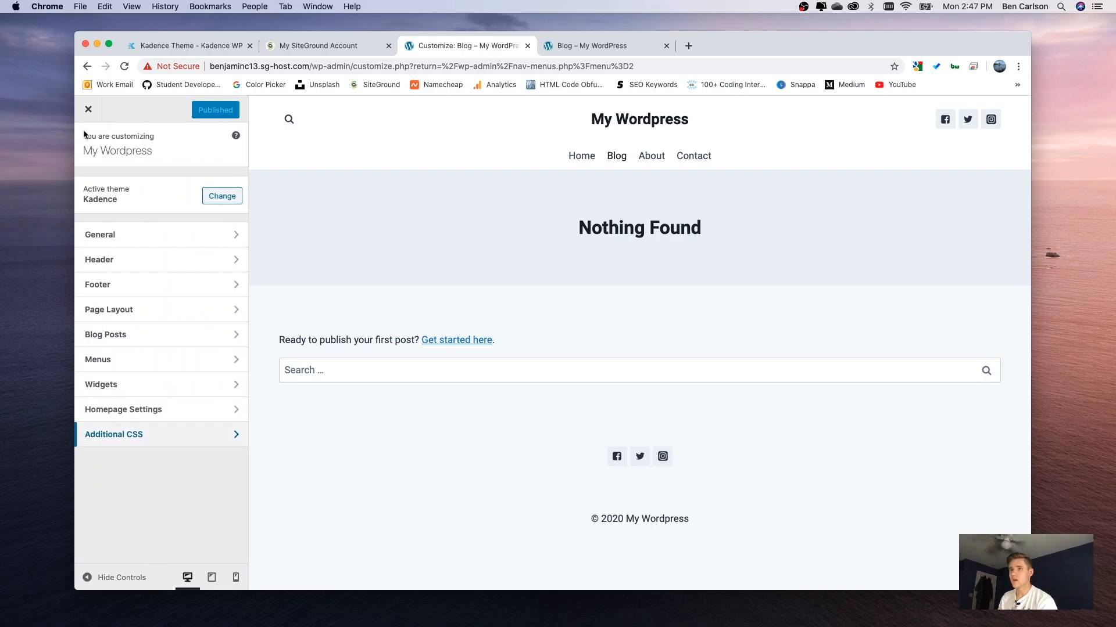
- Start a new post titled 'First Post!' with the cursor in its body, and open a new tab
left_click(88, 110)
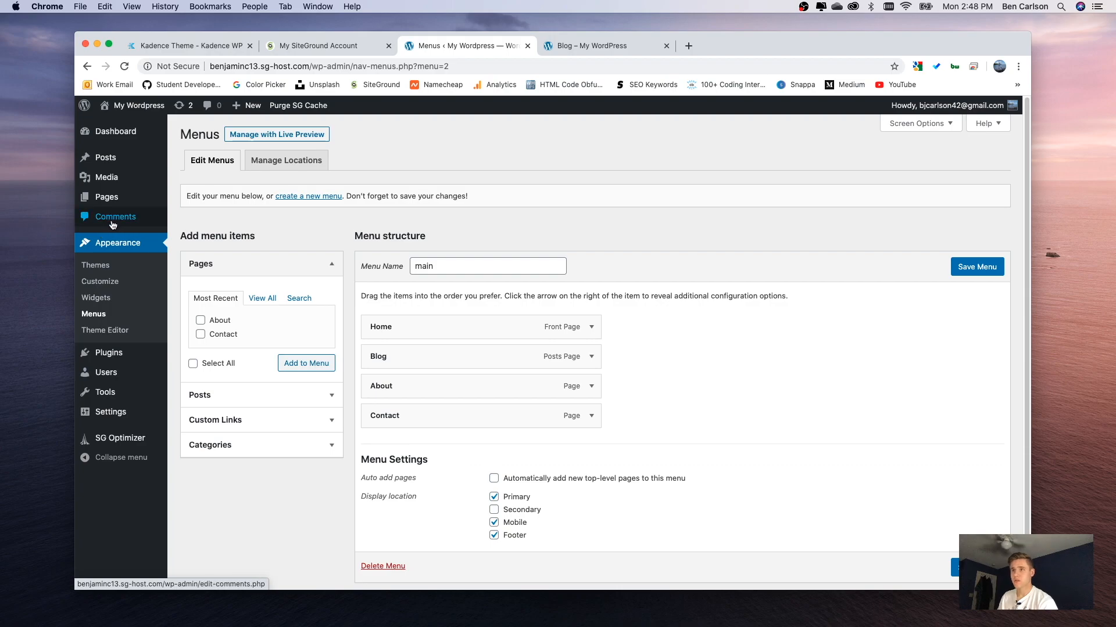
left_click(115, 161)
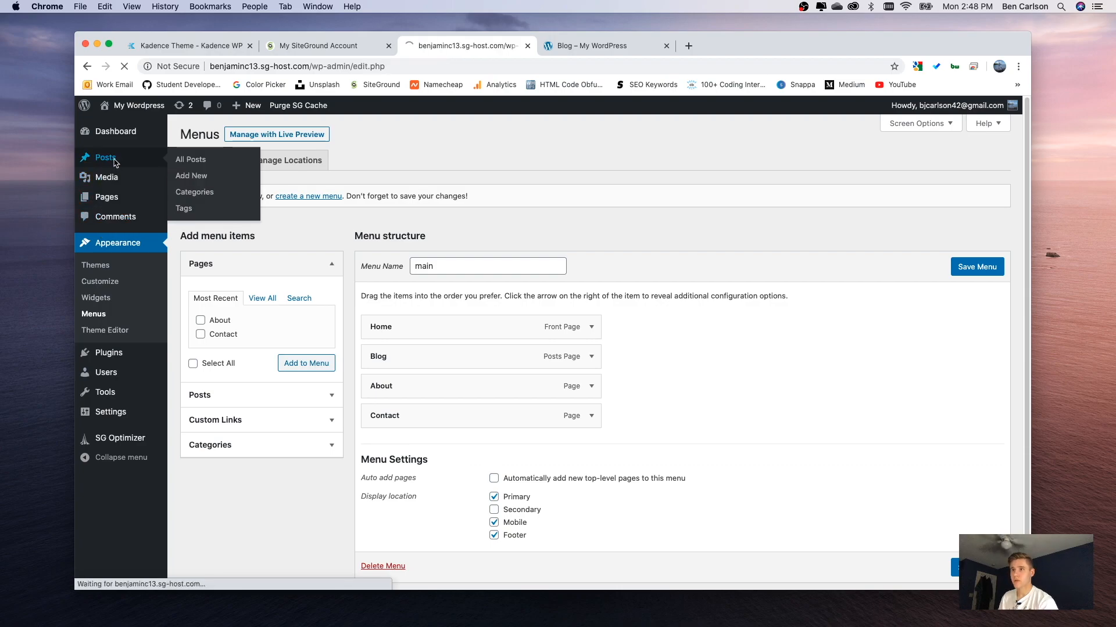
left_click(239, 134)
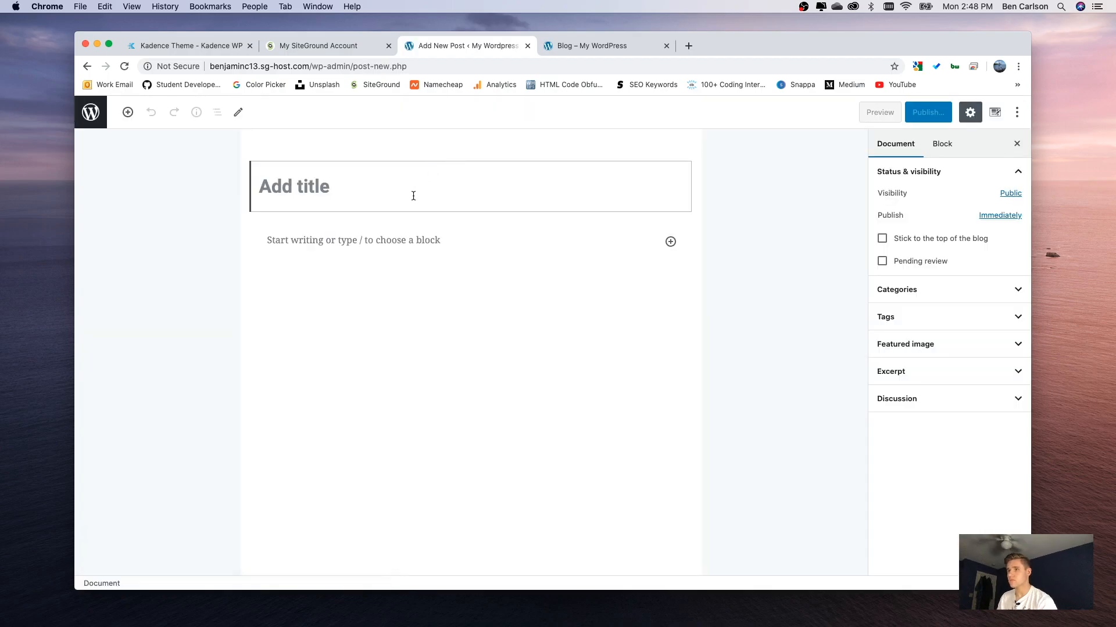
type("First p")
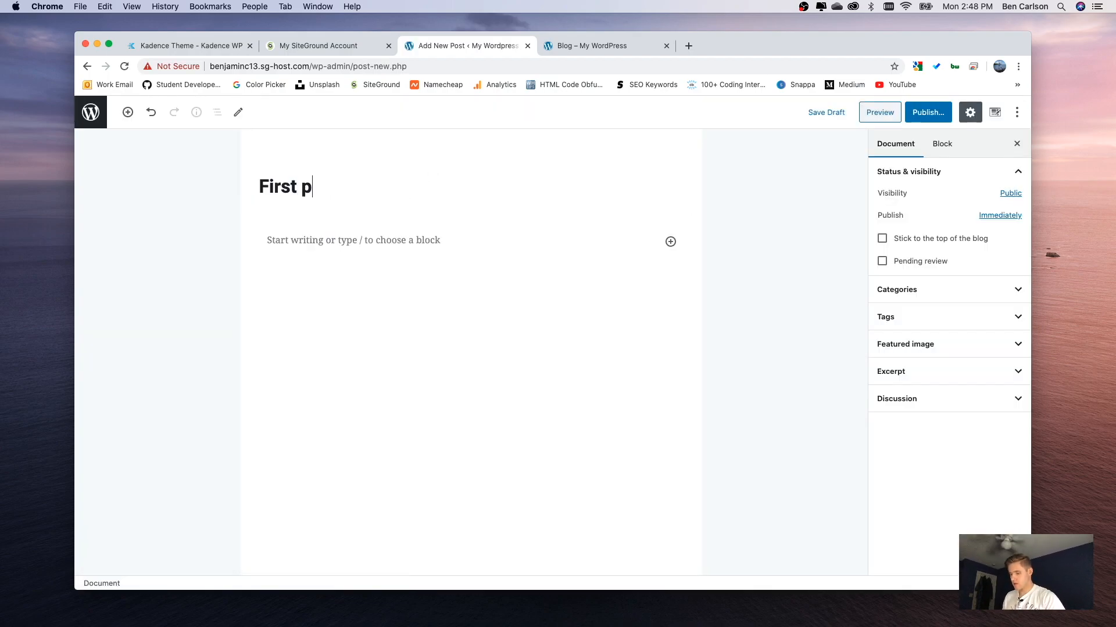
key("BackSpace")
type("Post!")
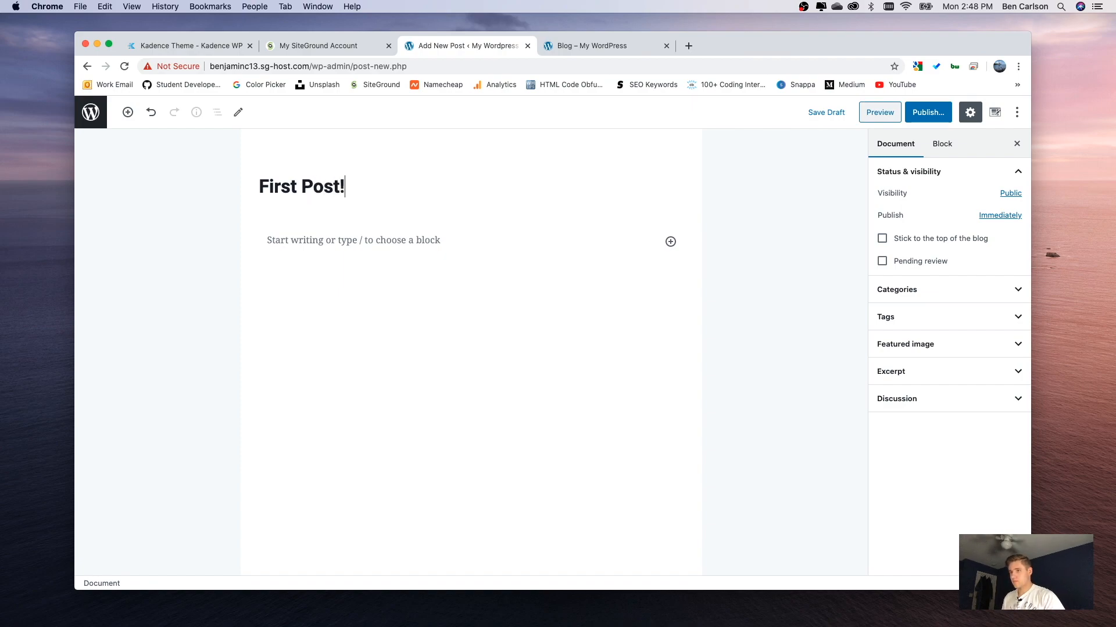
left_click(406, 241)
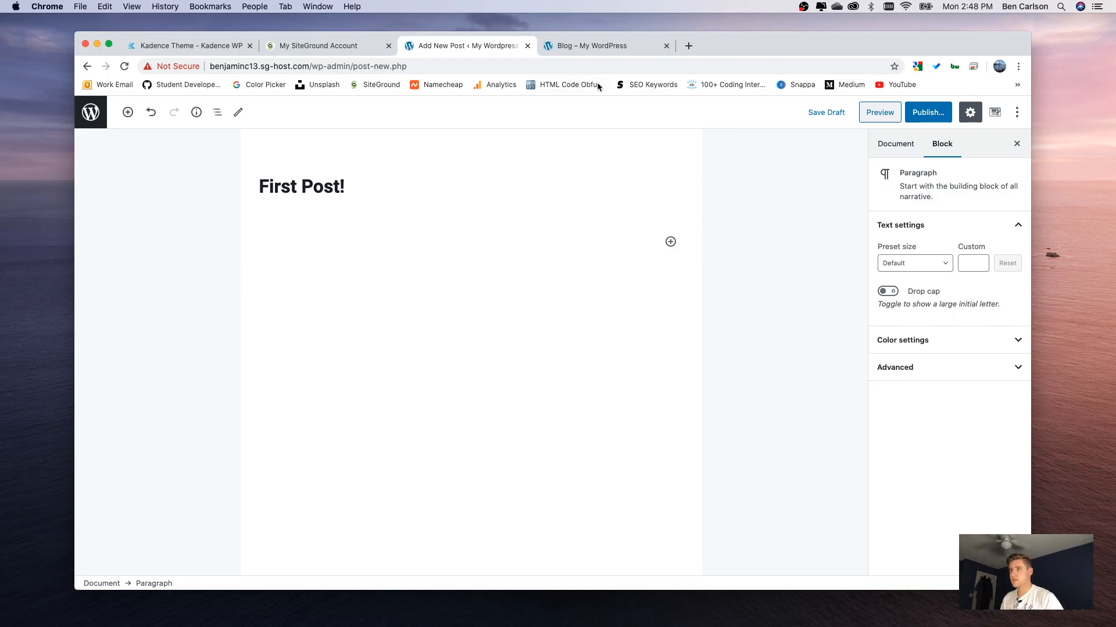
left_click(688, 45)
- Search for a lorem ipsum generator and generate paragraphs on lipsum.com
type("lore")
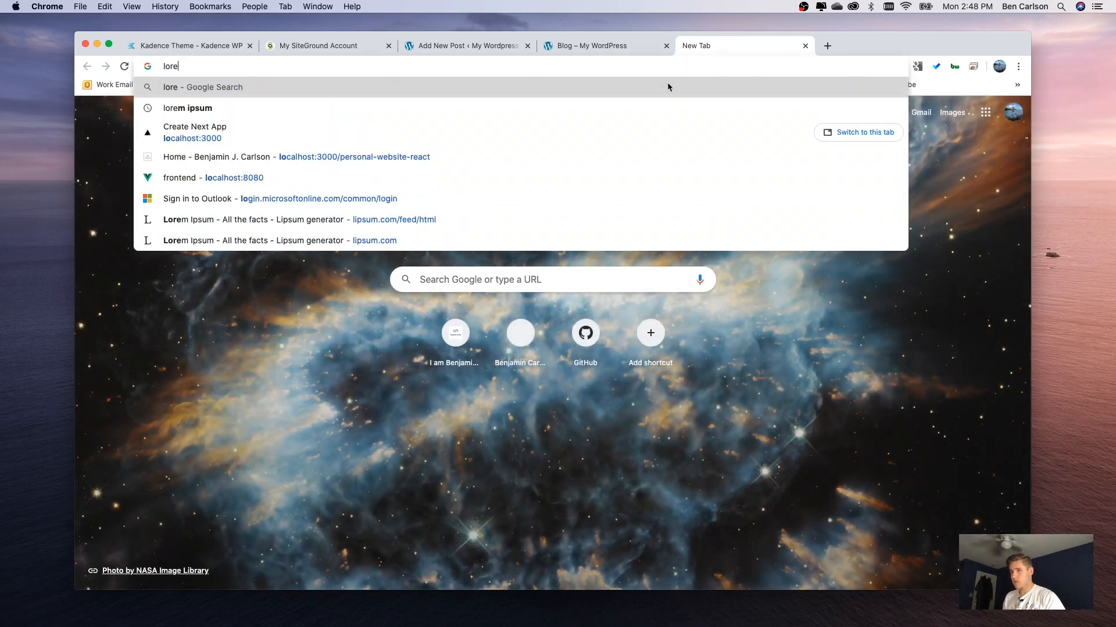
type("m ipsum gen")
key("Return")
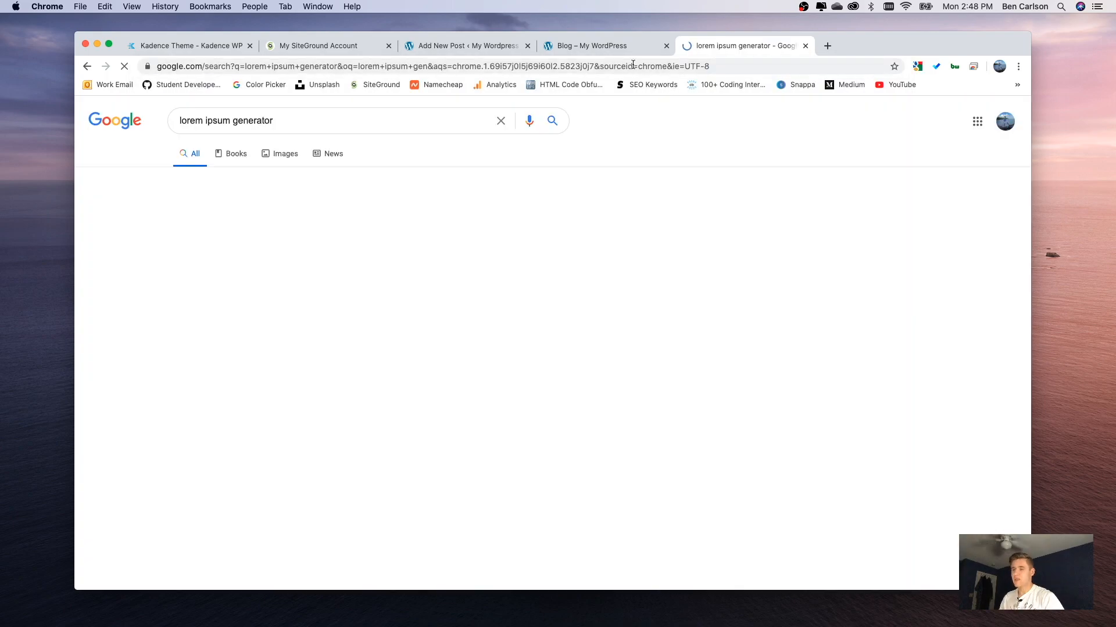
left_click(355, 219)
scroll(443, 289, "down", 2)
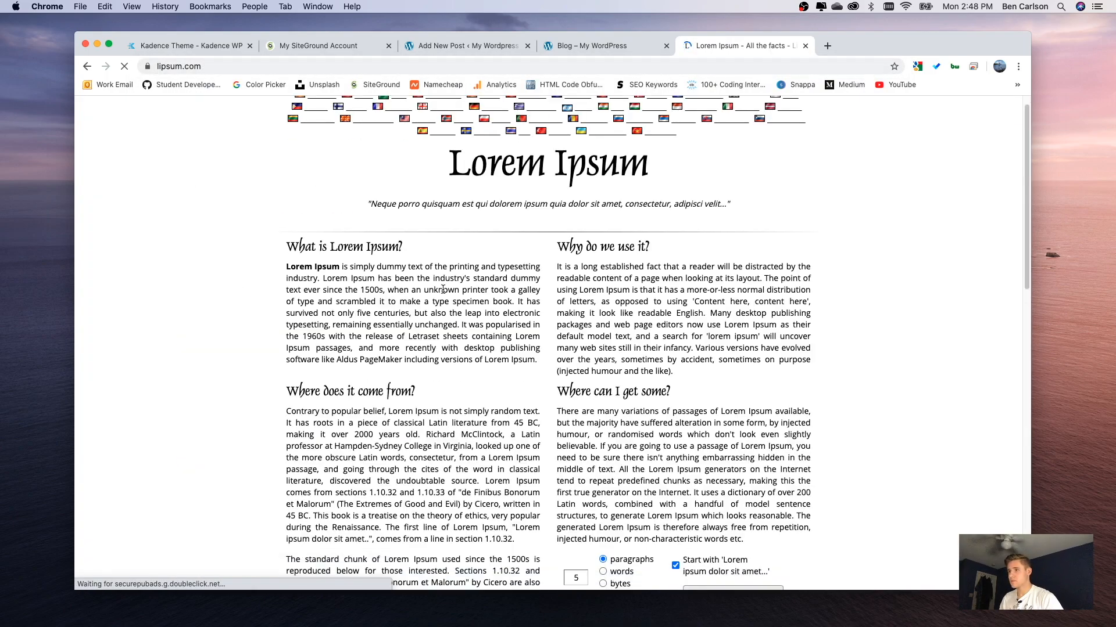
scroll(443, 289, "down", 5)
left_click(724, 365)
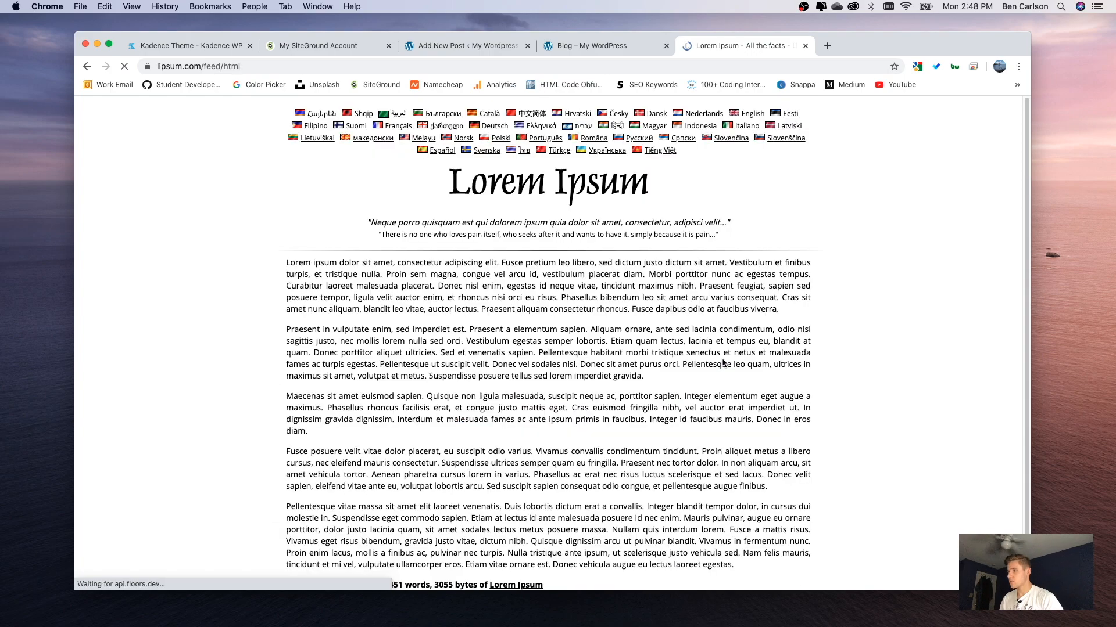
- Copy the first three generated paragraphs and go back to the WordPress tab
left_click_drag(285, 263, 374, 389)
left_click(303, 352)
left_click_drag(286, 323, 390, 492)
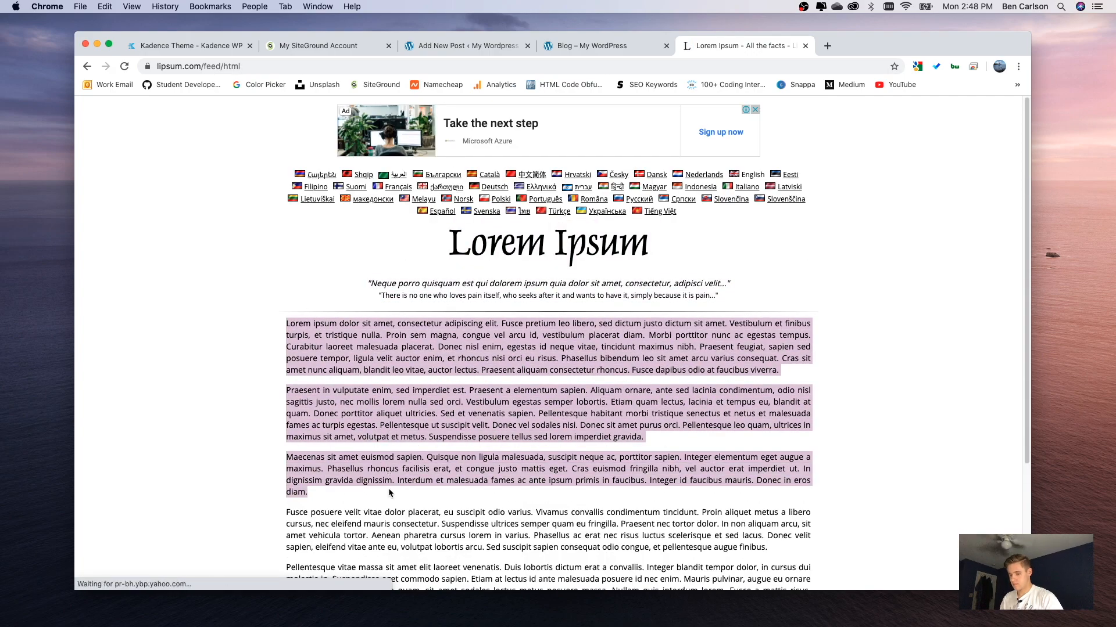
left_click(391, 492)
left_click(562, 47)
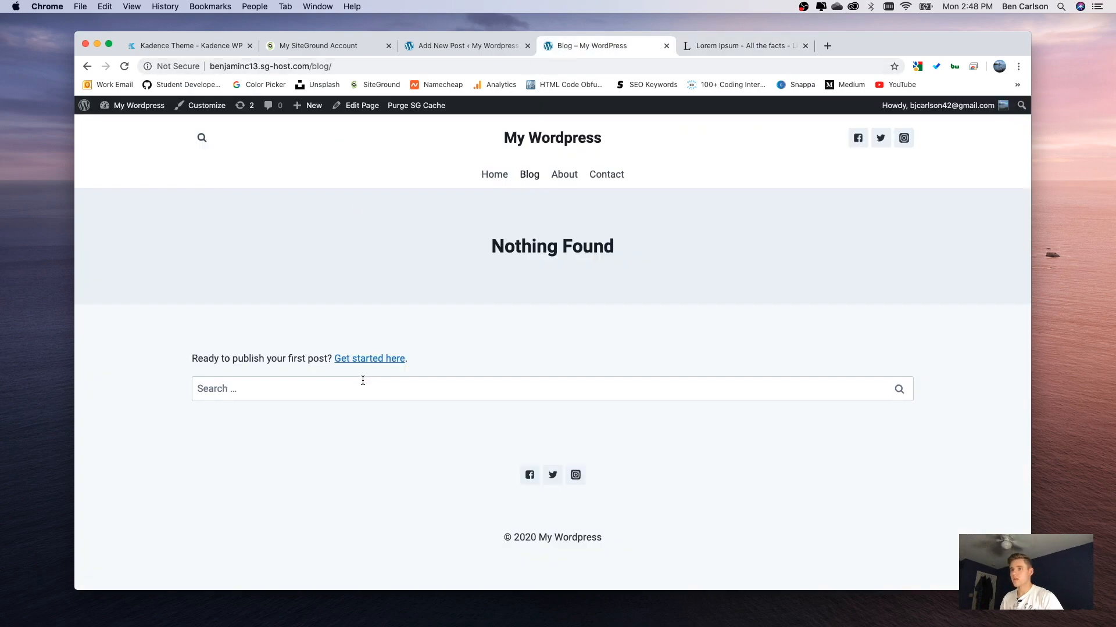
- Paste the three Lorem Ipsum paragraphs into the First Post! body
left_click(443, 46)
key("super+v")
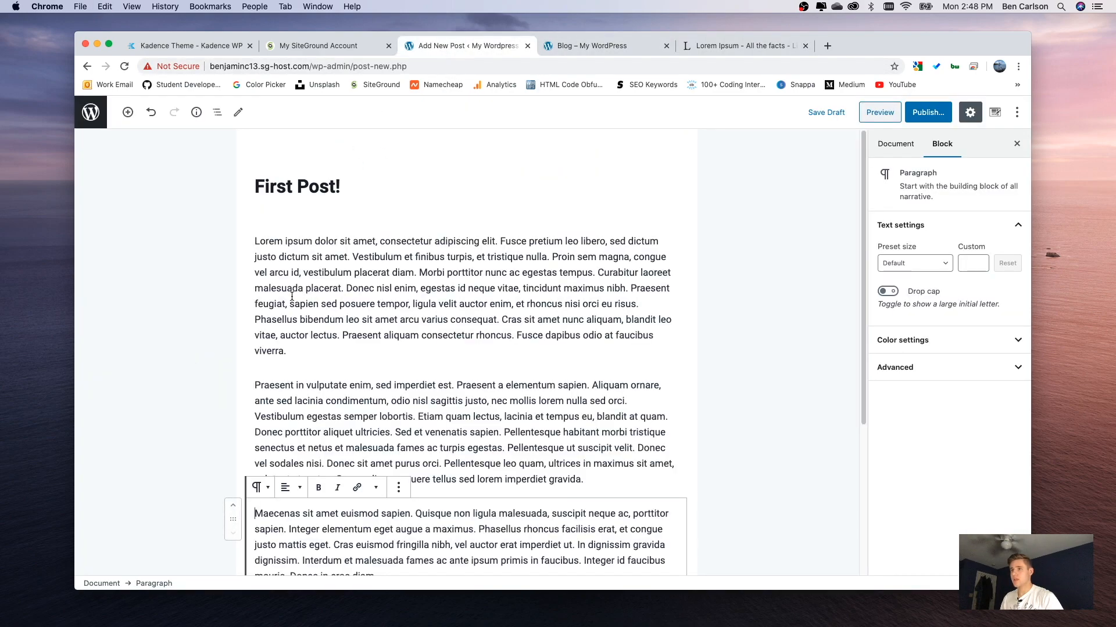
scroll(492, 295, "down", 4)
left_click(539, 398)
scroll(464, 366, "up", 2)
scroll(463, 365, "down", 2)
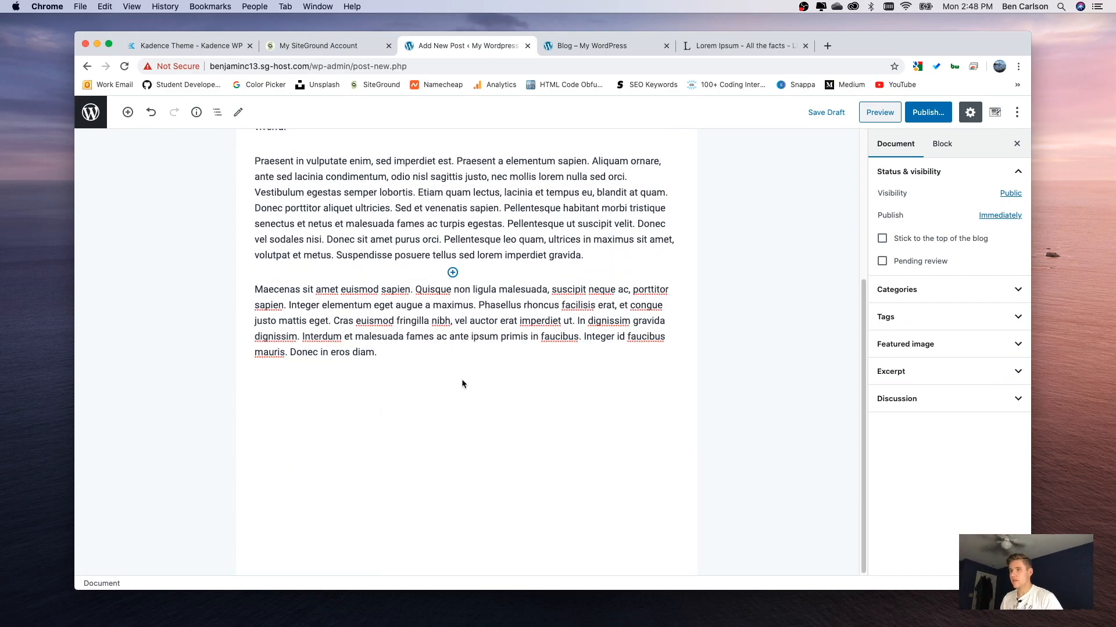
- Browse the block inserter's Widgets and Formatting categories, then close it without adding a block
left_click(453, 272)
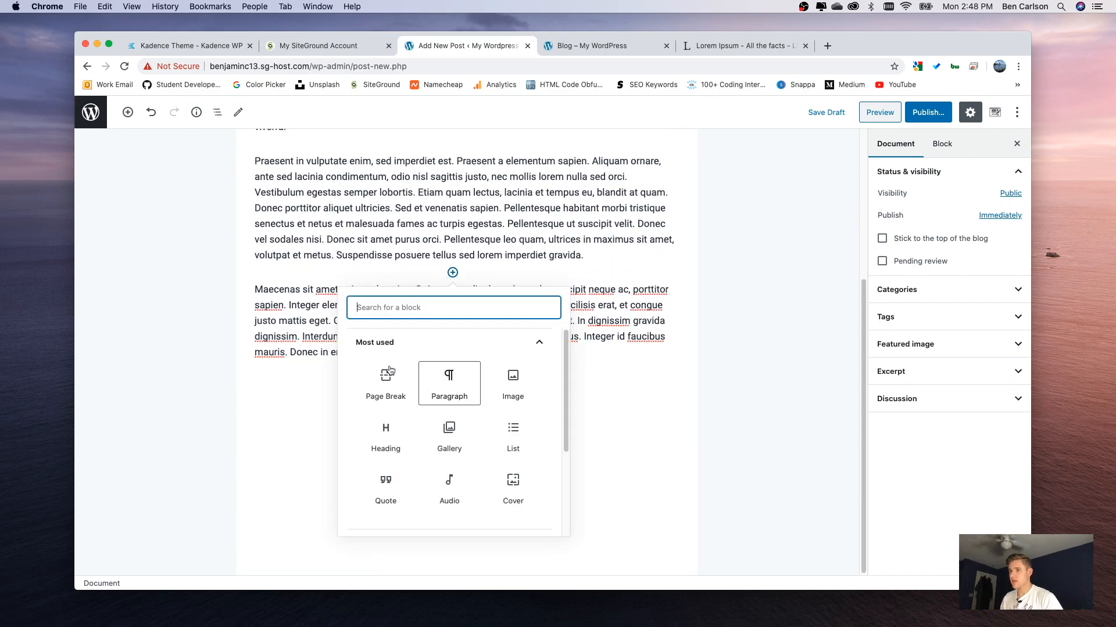
scroll(438, 488, "down", 5)
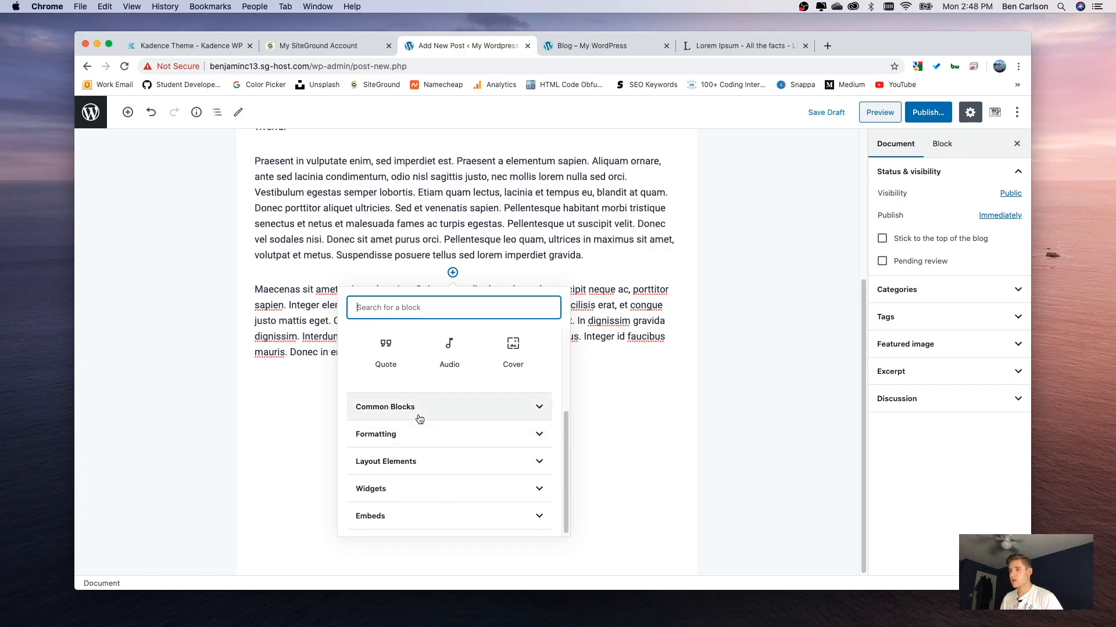
scroll(413, 430, "up", 3)
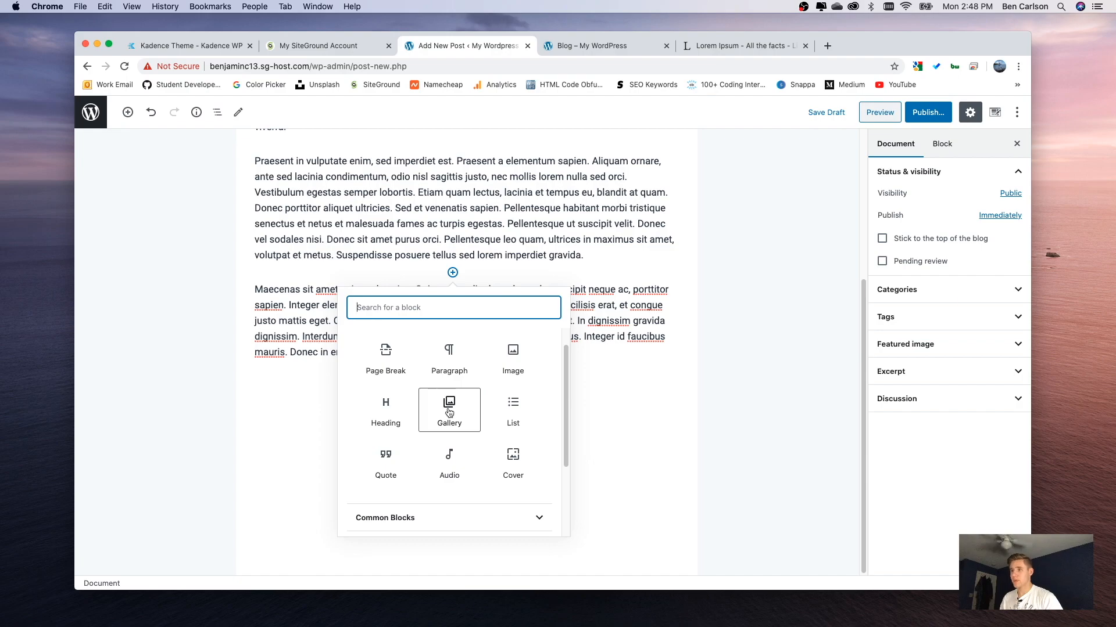
scroll(430, 410, "down", 3)
left_click(399, 486)
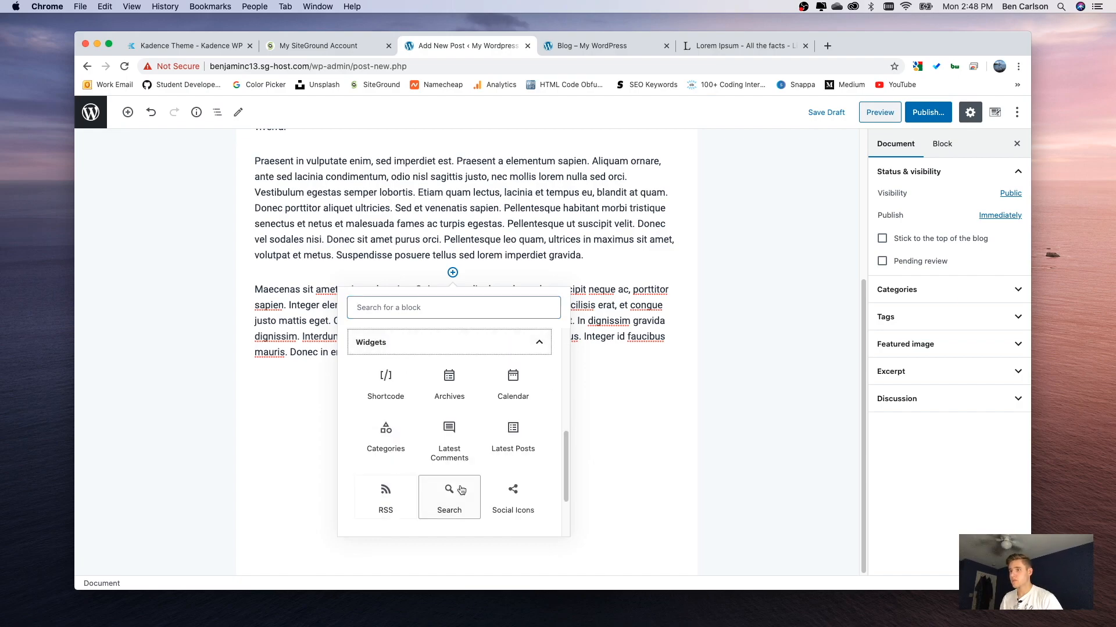
scroll(388, 450, "up", 3)
left_click(392, 378)
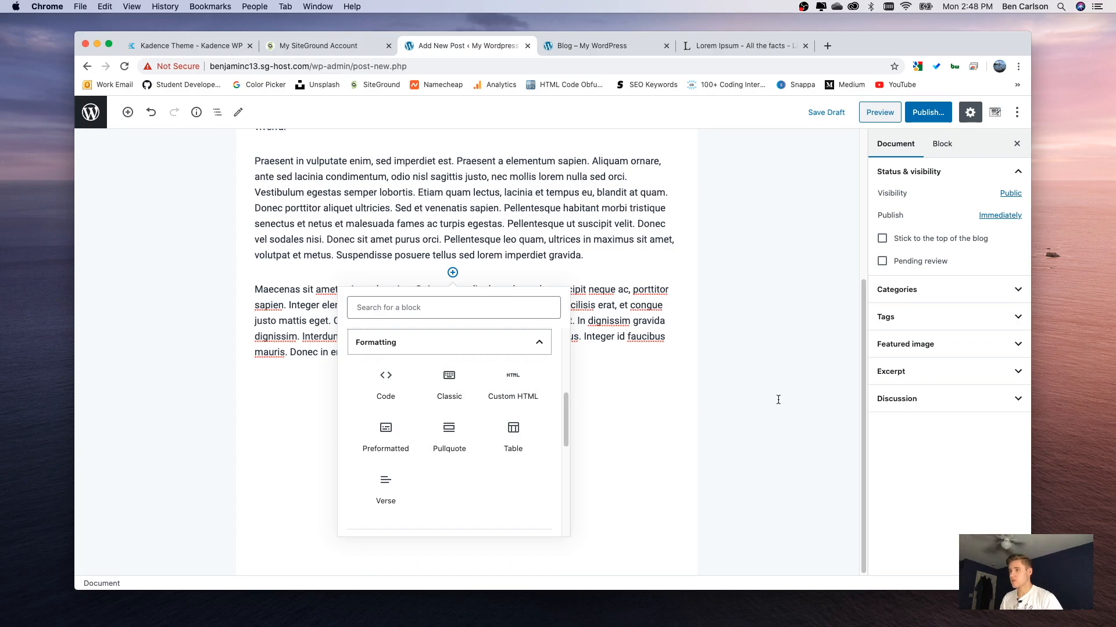
left_click(604, 342)
scroll(603, 342, "up", 5)
left_click(397, 197)
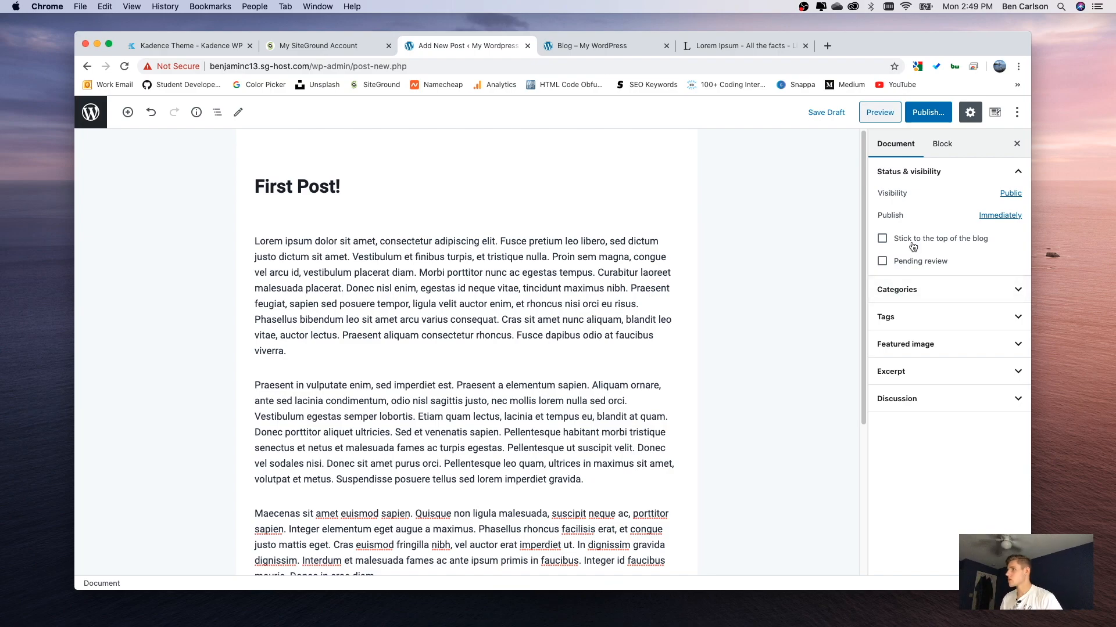
- Create a new Tutorial category and assign it to the post
left_click(931, 291)
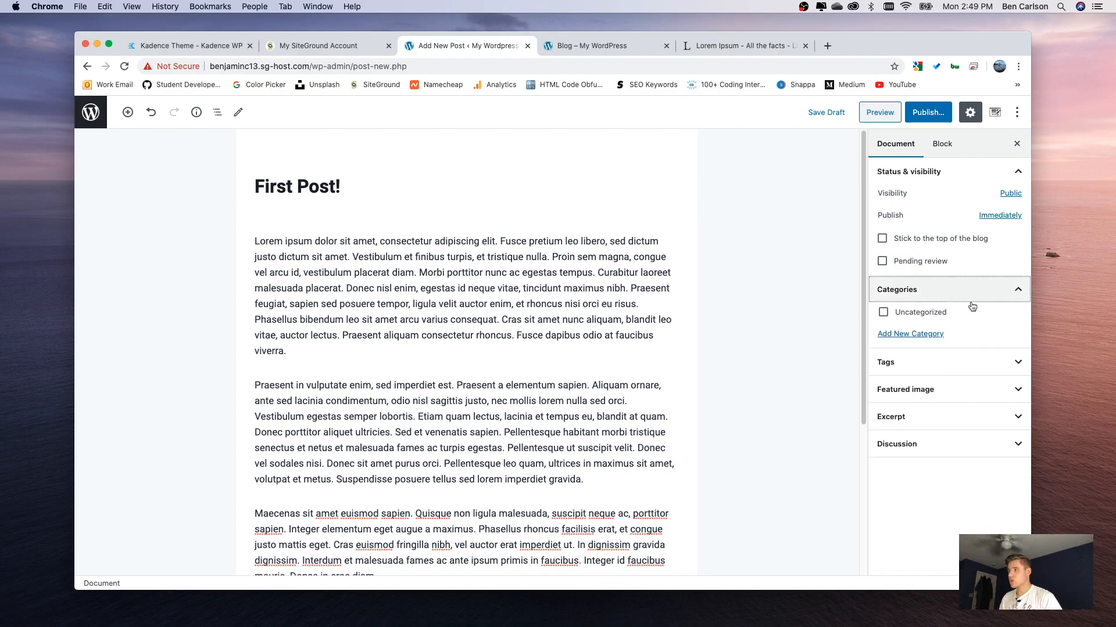
left_click(921, 335)
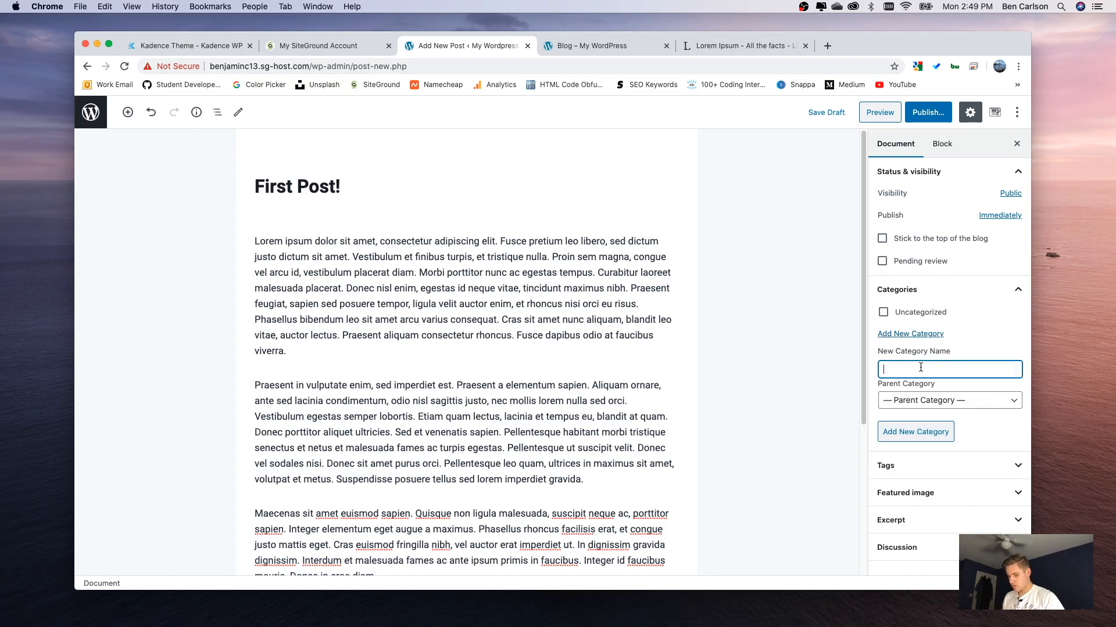
type("Tutorial")
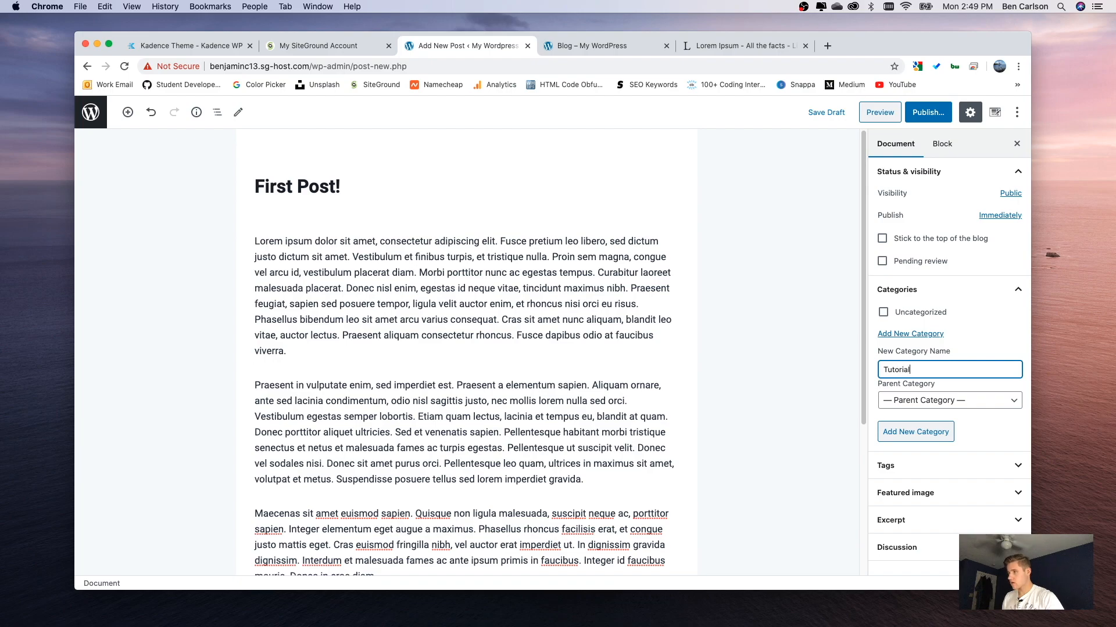
left_click(930, 431)
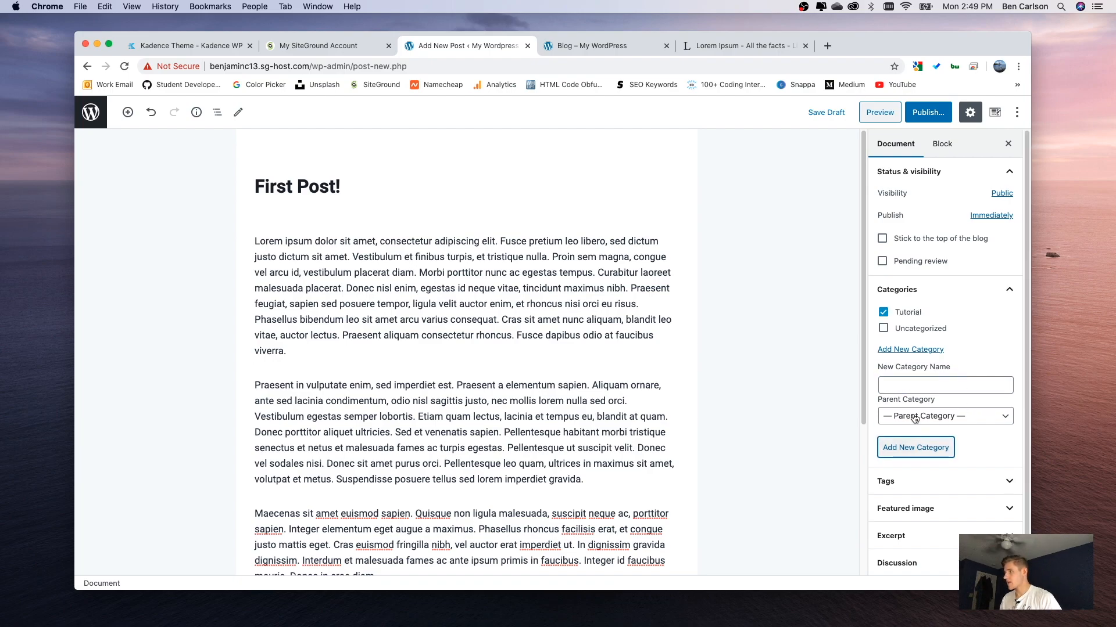
- Tag the post with 'first post' and 'awesome post'
left_click(918, 480)
scroll(924, 397, "down", 3)
left_click(929, 440)
type("first post")
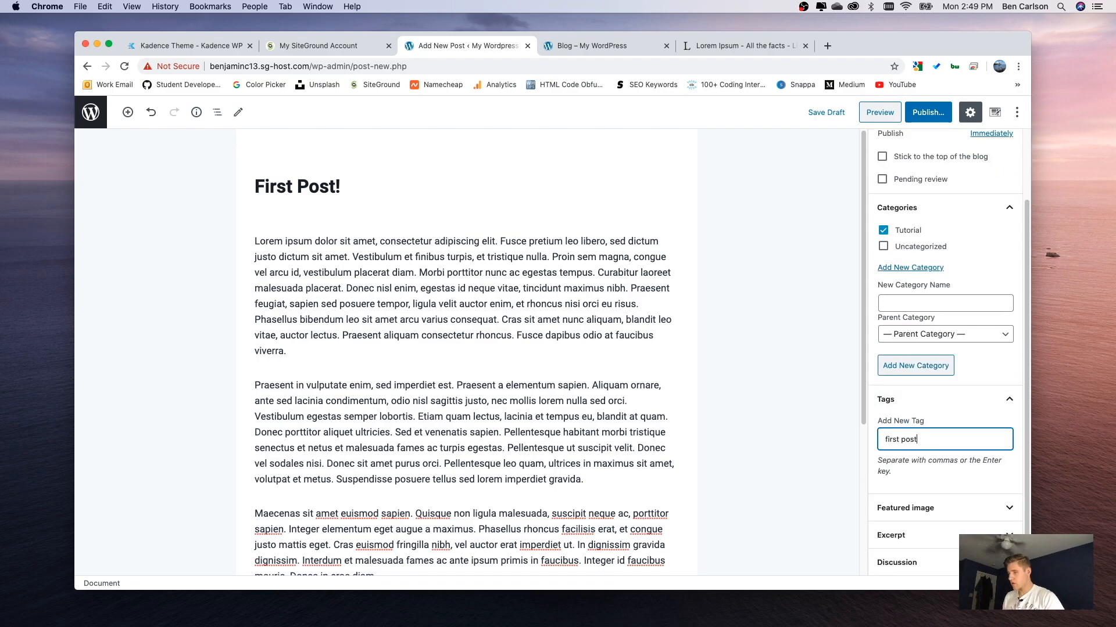
key("Return")
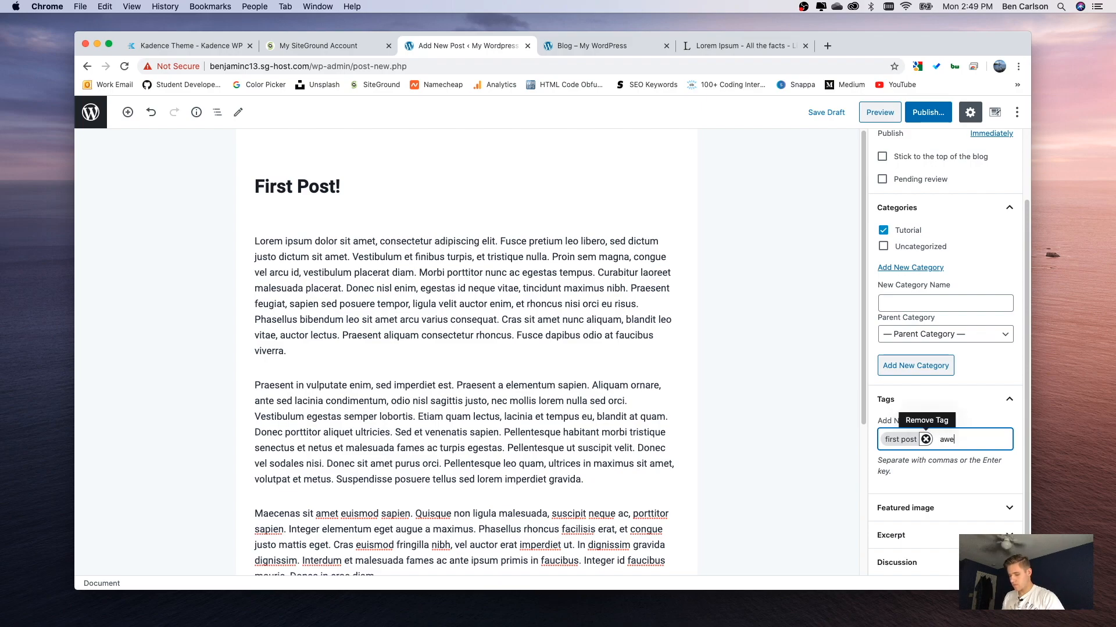
type("awesome post")
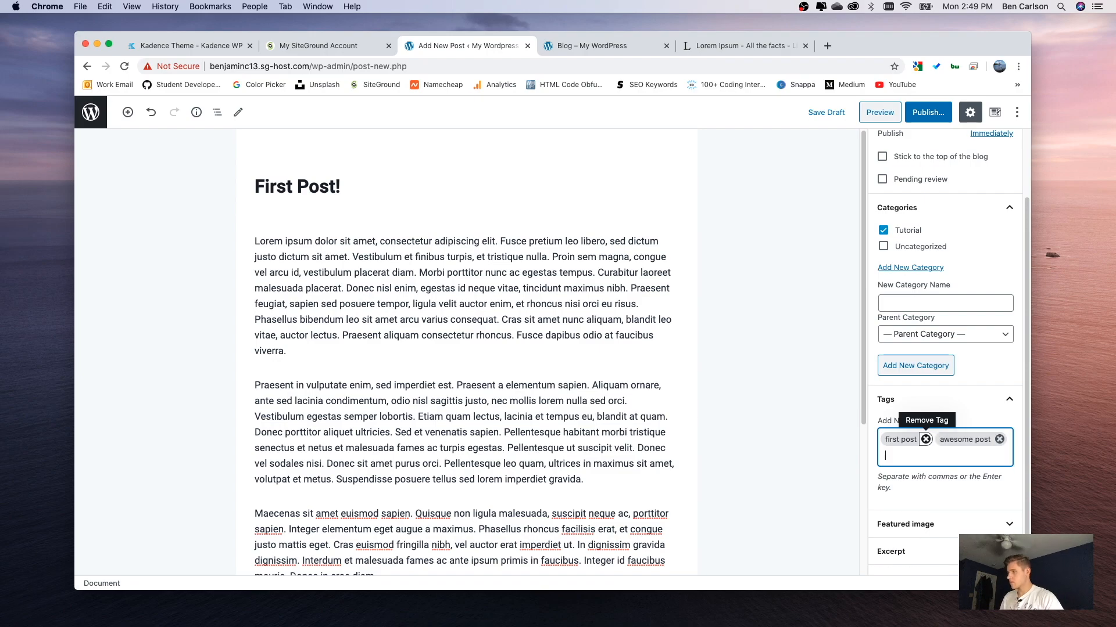
key("Return")
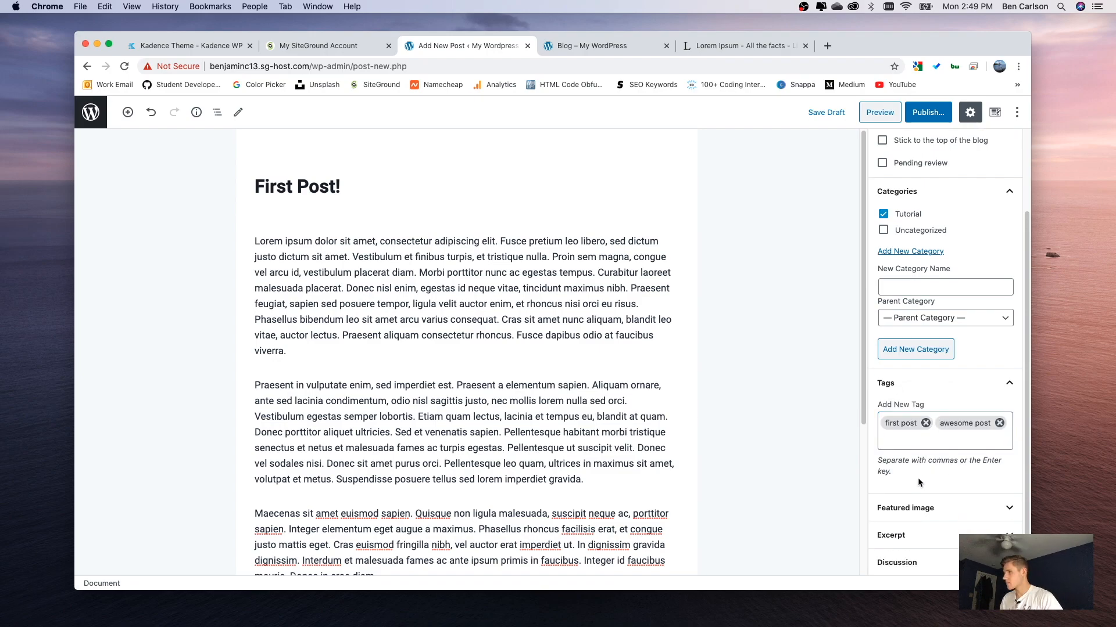
- Open the Featured image panel and load unsplash.com in another browser tab
left_click(919, 507)
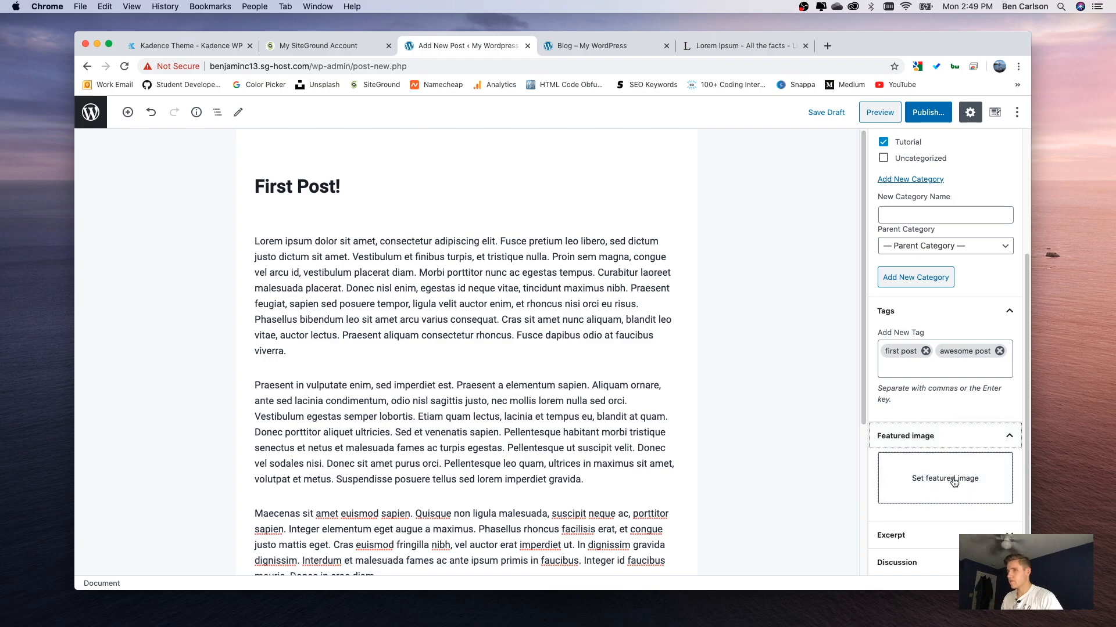
left_click(782, 51)
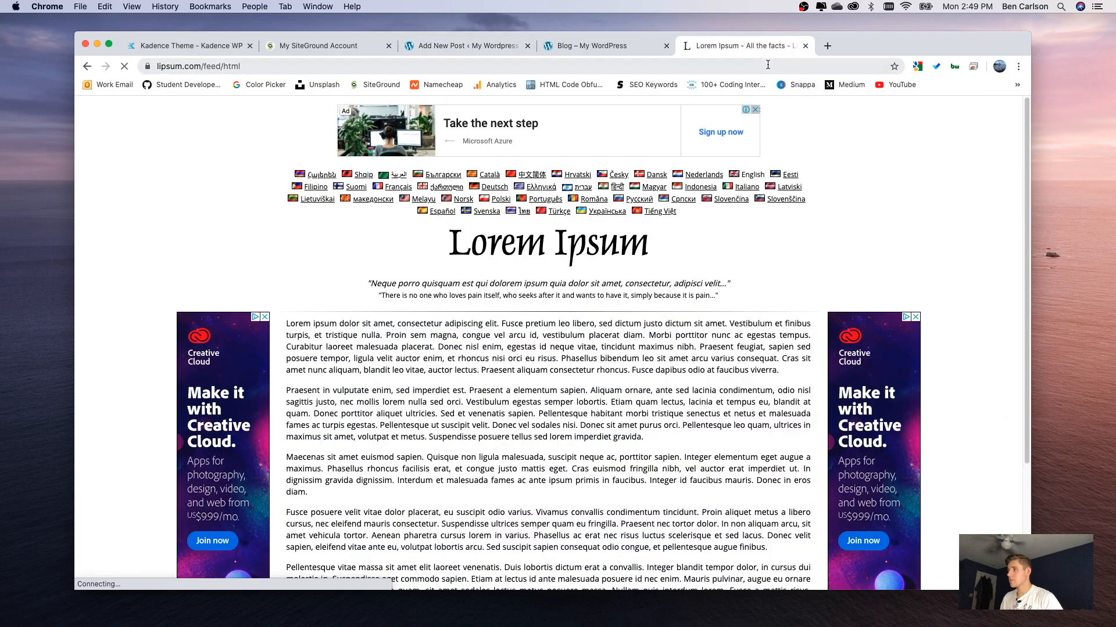
left_click(767, 66)
type("unsplash.com")
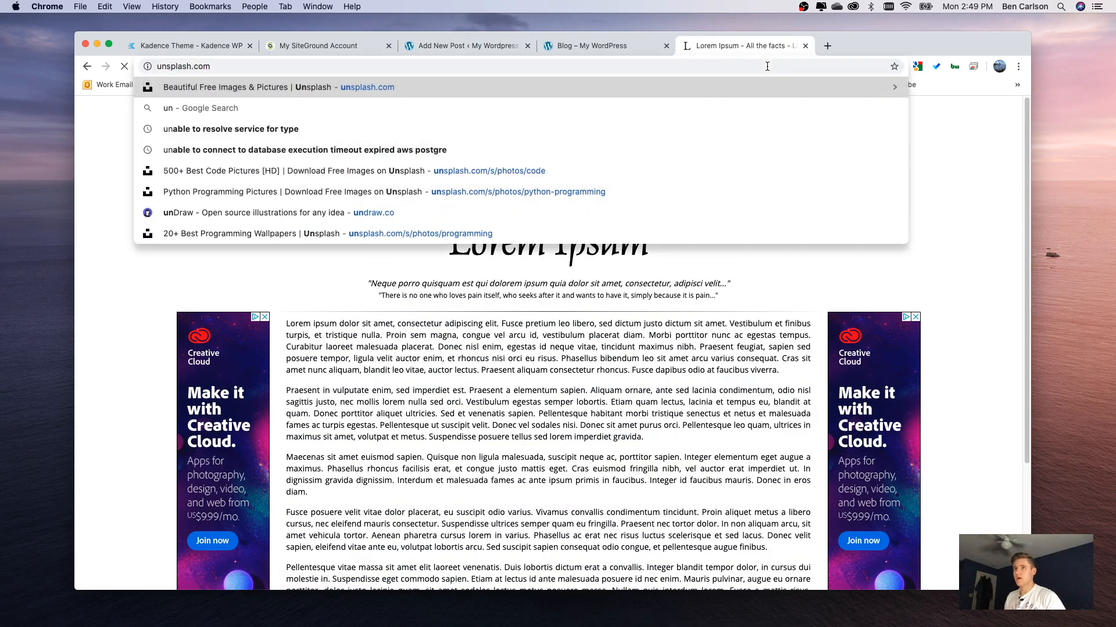
key("Return")
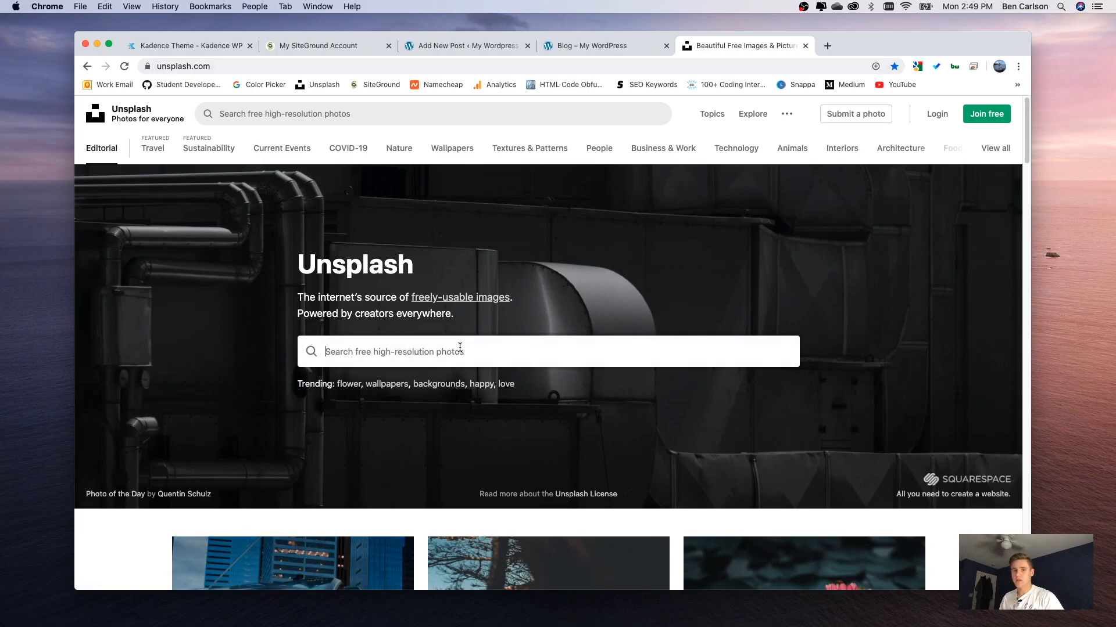
- Search Unsplash for 'blog post image', download the laptop-and-notes photo, and return to the editor
left_click(511, 349)
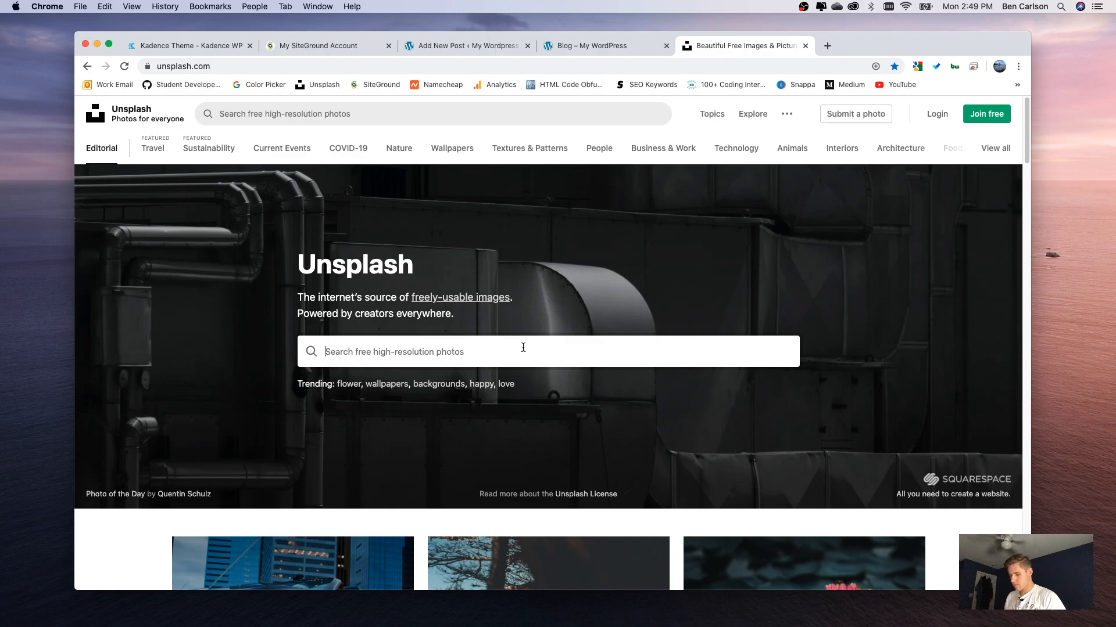
type("blog post image")
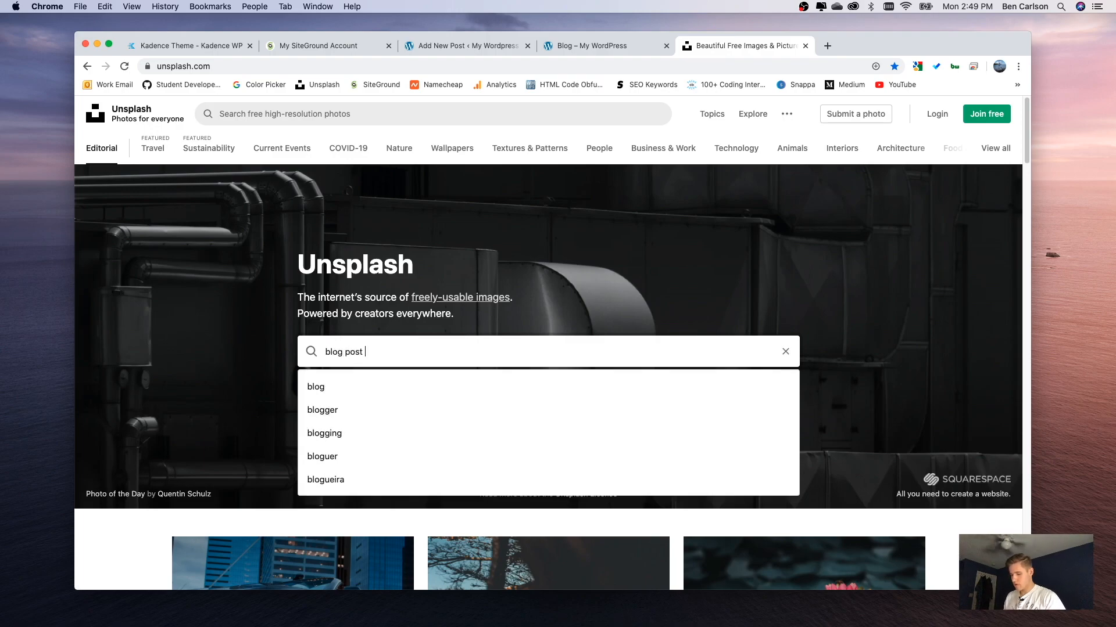
key("Return")
scroll(465, 360, "down", 4)
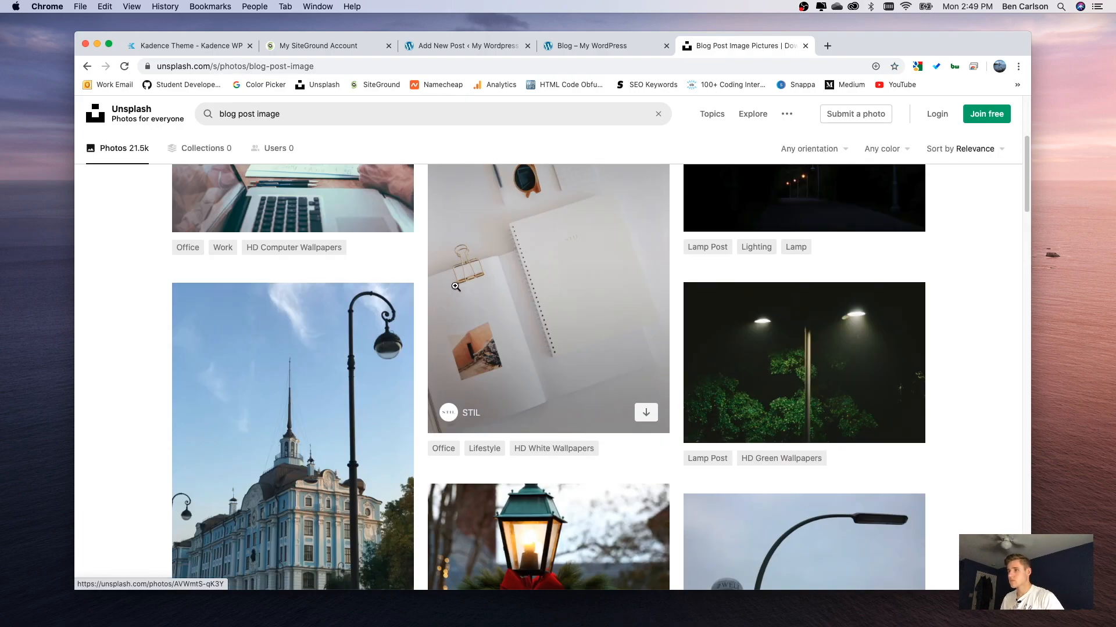
scroll(487, 312, "up", 4)
left_click(265, 359)
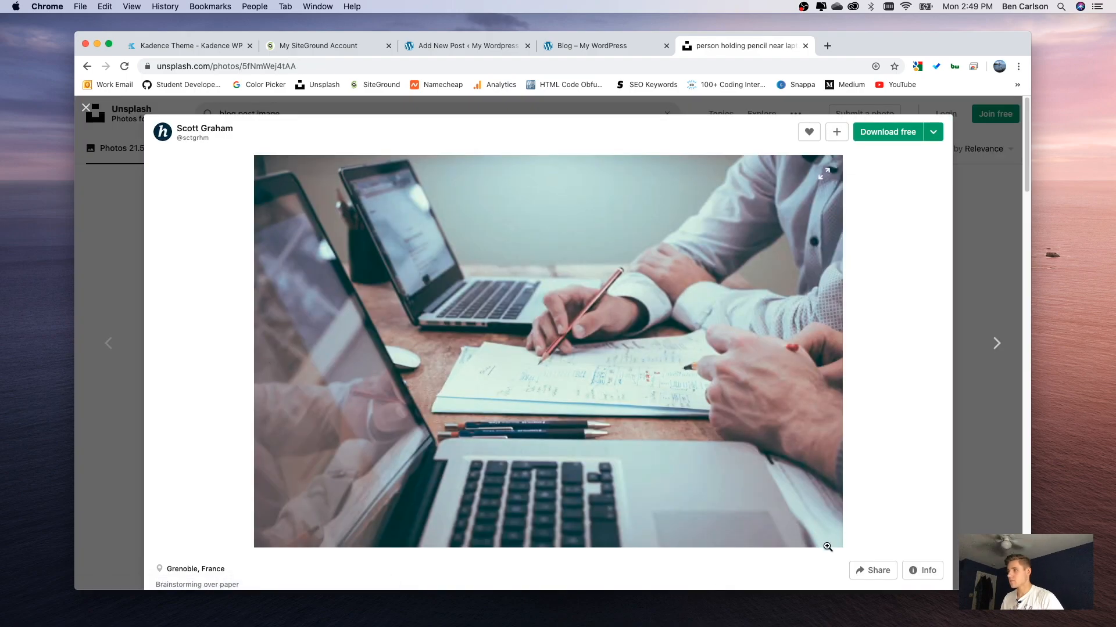
left_click(885, 132)
left_click(586, 45)
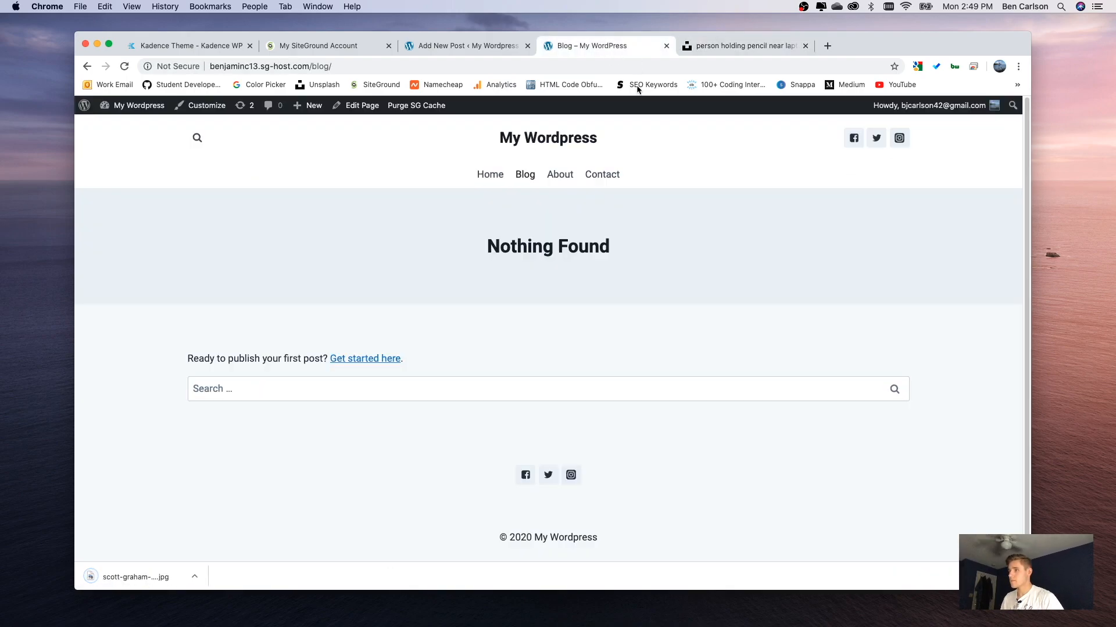
left_click(464, 49)
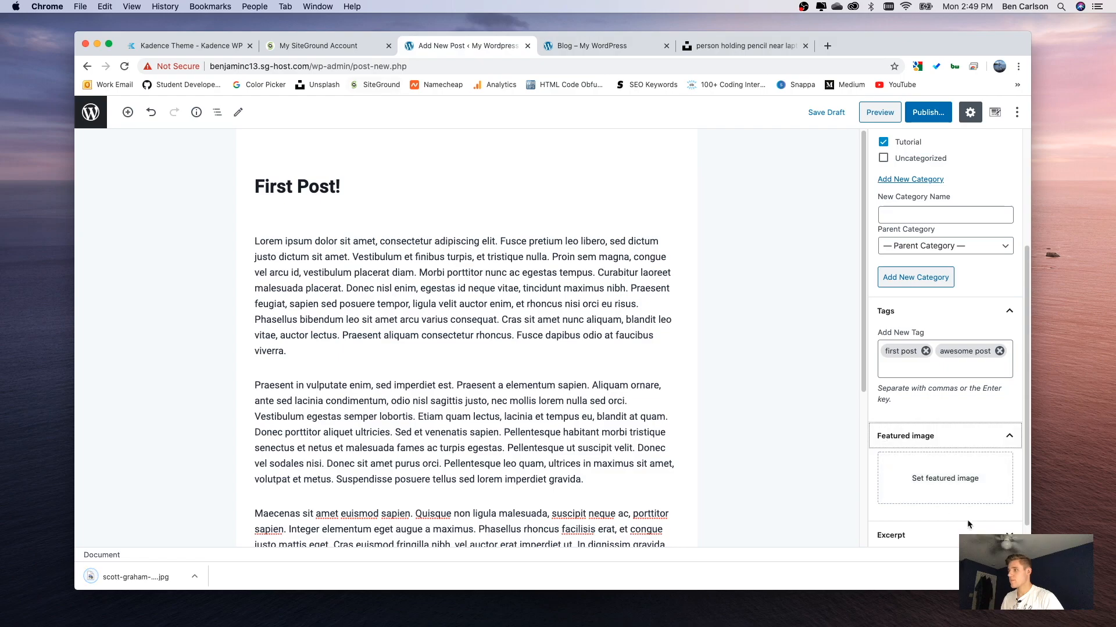
- Upload the downloaded laptop photo into the Media Library from the featured image picker
left_click(966, 519)
left_click_drag(119, 576, 567, 324)
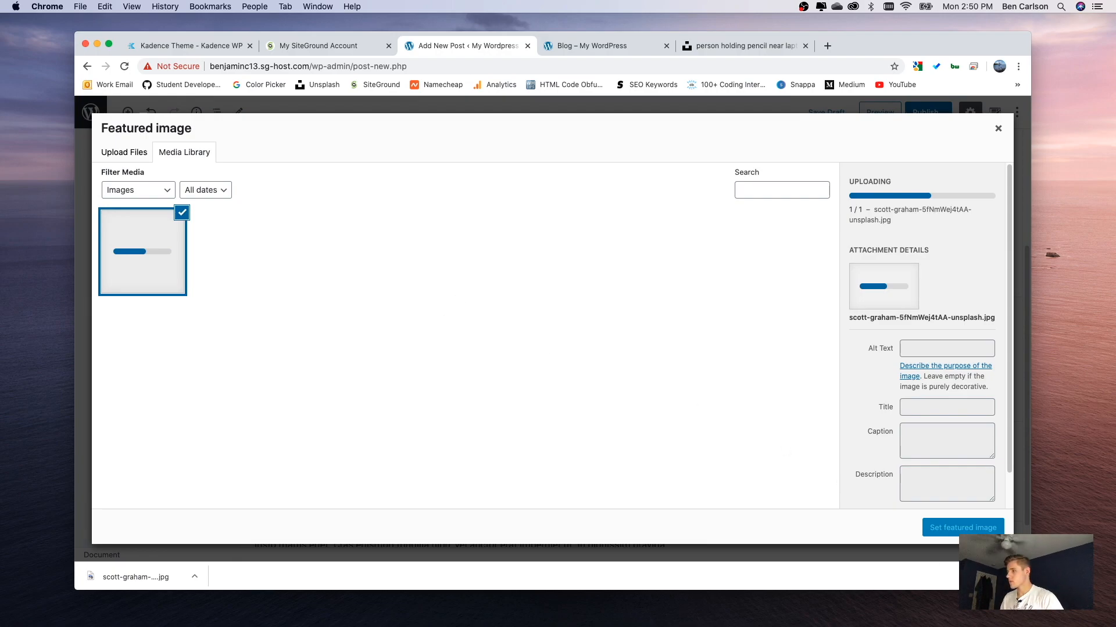
left_click(1020, 577)
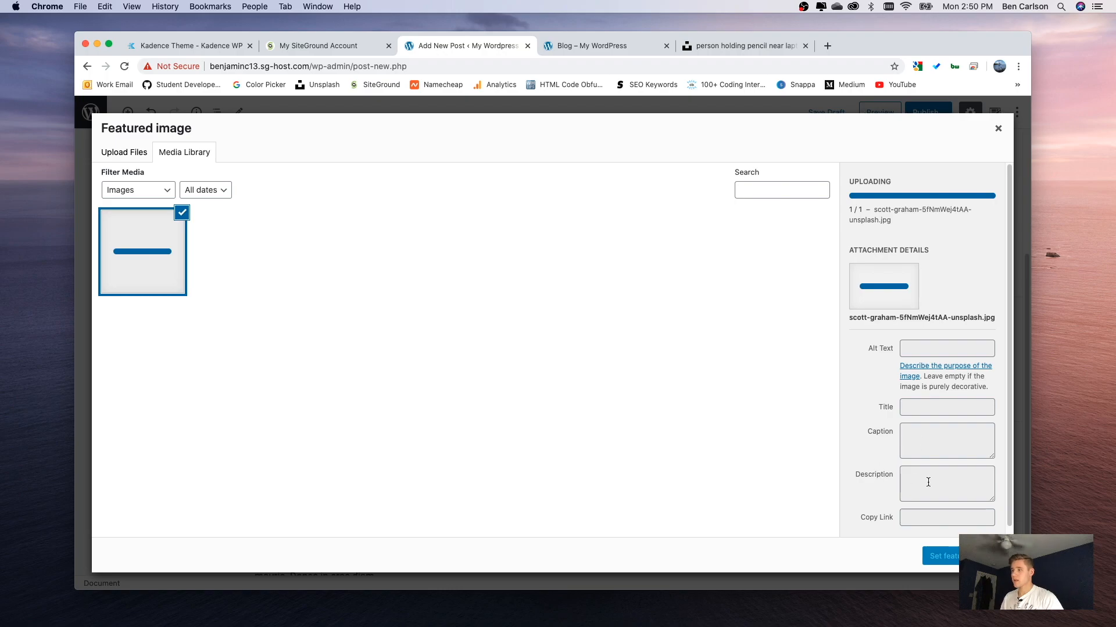
- Give the photo alt text 'featured image' and title 'image', and set it as featured image
left_click(933, 361)
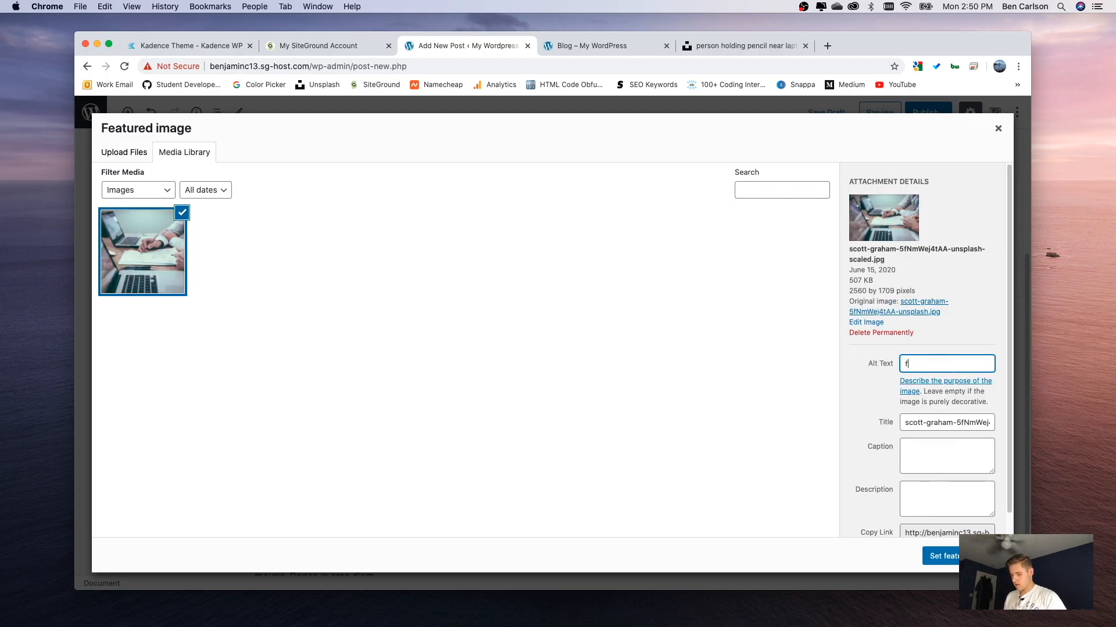
type("featured ijimage")
key("BackSpace")
key("BackSpace")
key("BackSpace")
key("BackSpace")
key("BackSpace")
key("BackSpace")
type("mage")
left_click(960, 428)
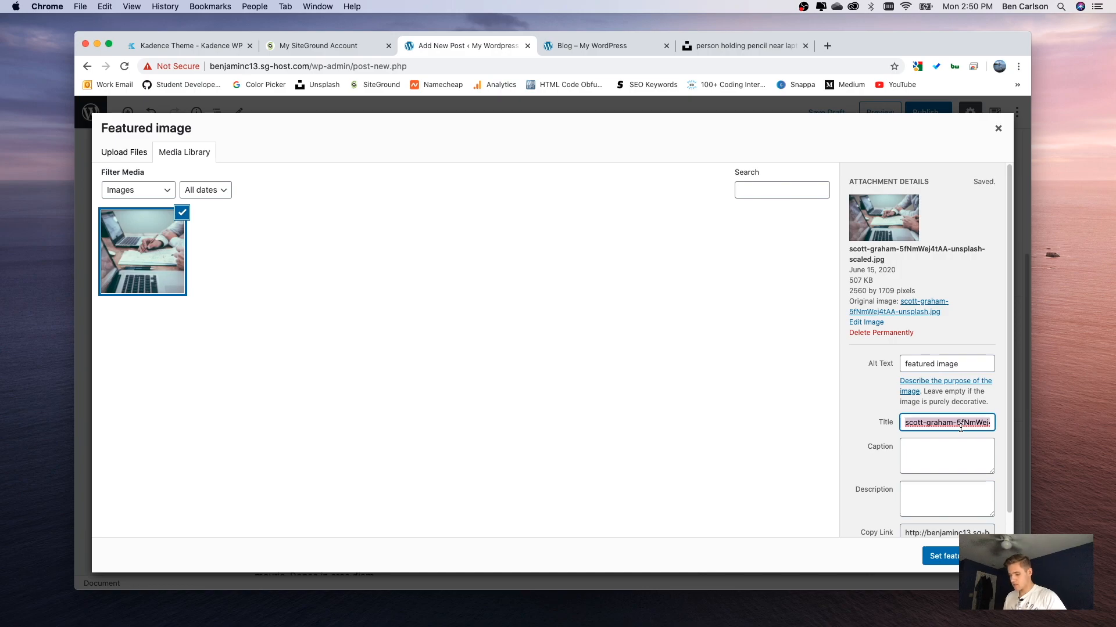
type("image")
left_click(902, 357)
left_click(900, 352)
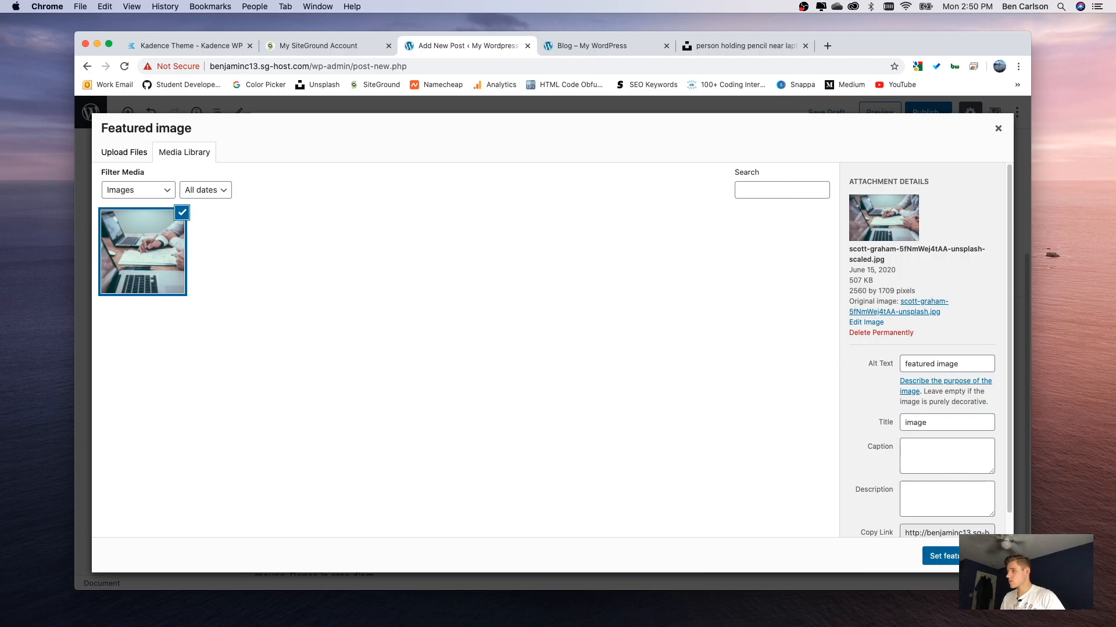
left_click(941, 556)
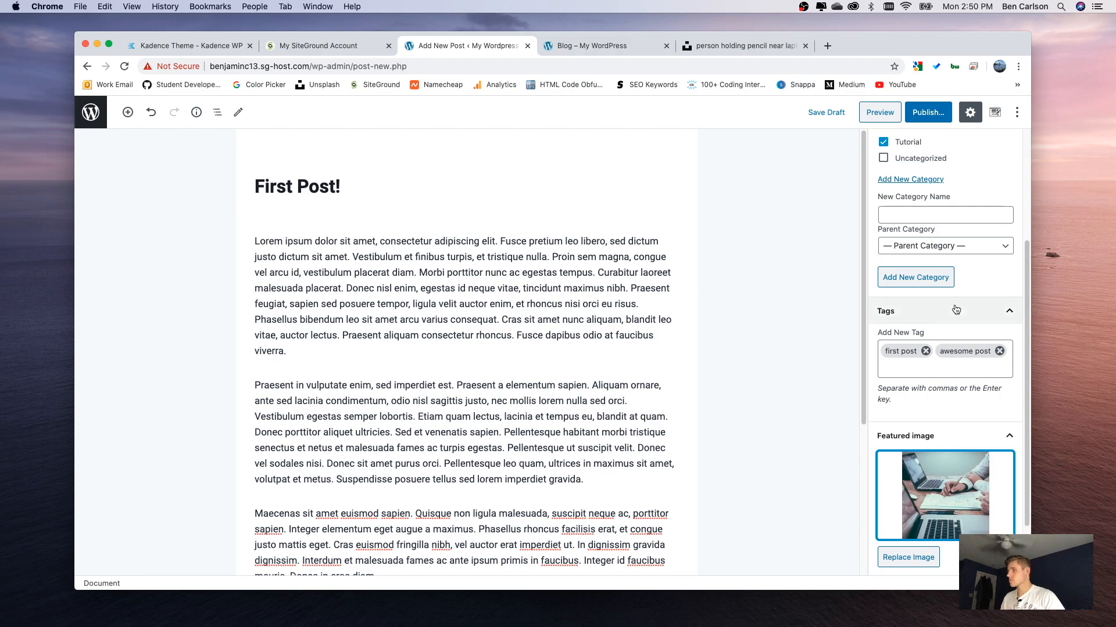
- Write the excerpt 'This is the first post!' and expand the Discussion panel
scroll(956, 310, "down", 3)
left_click(929, 535)
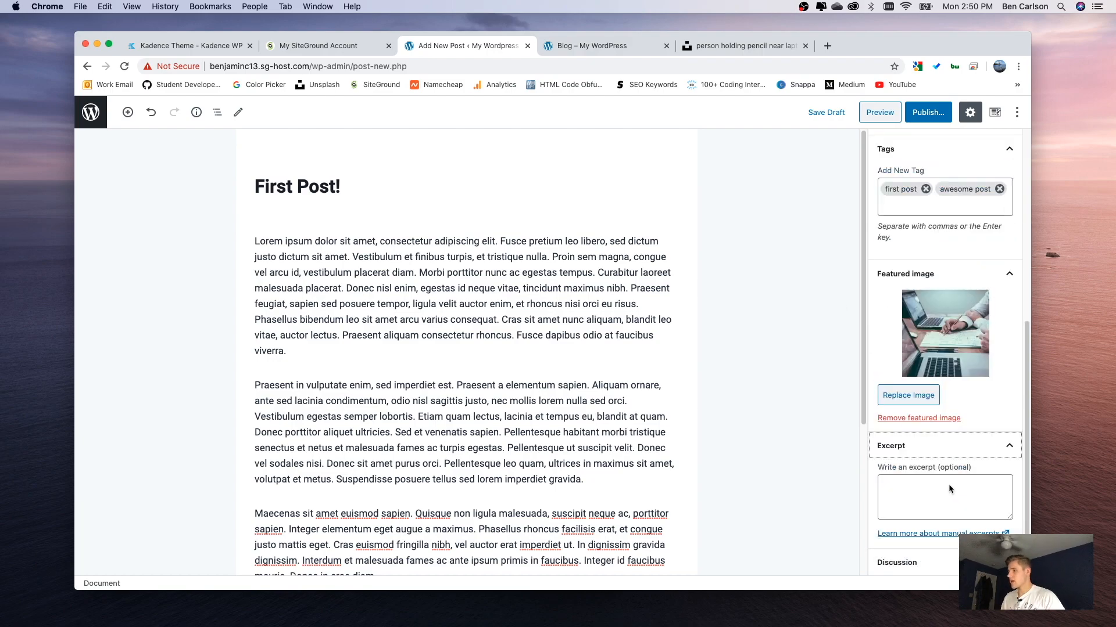
left_click(947, 497)
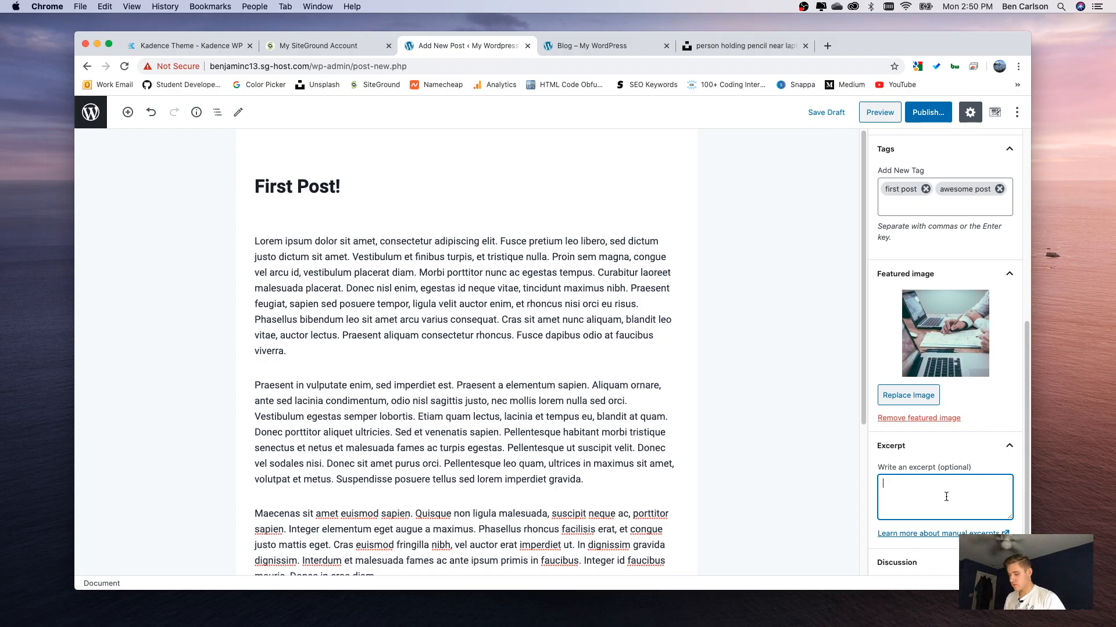
type("This is the first post!")
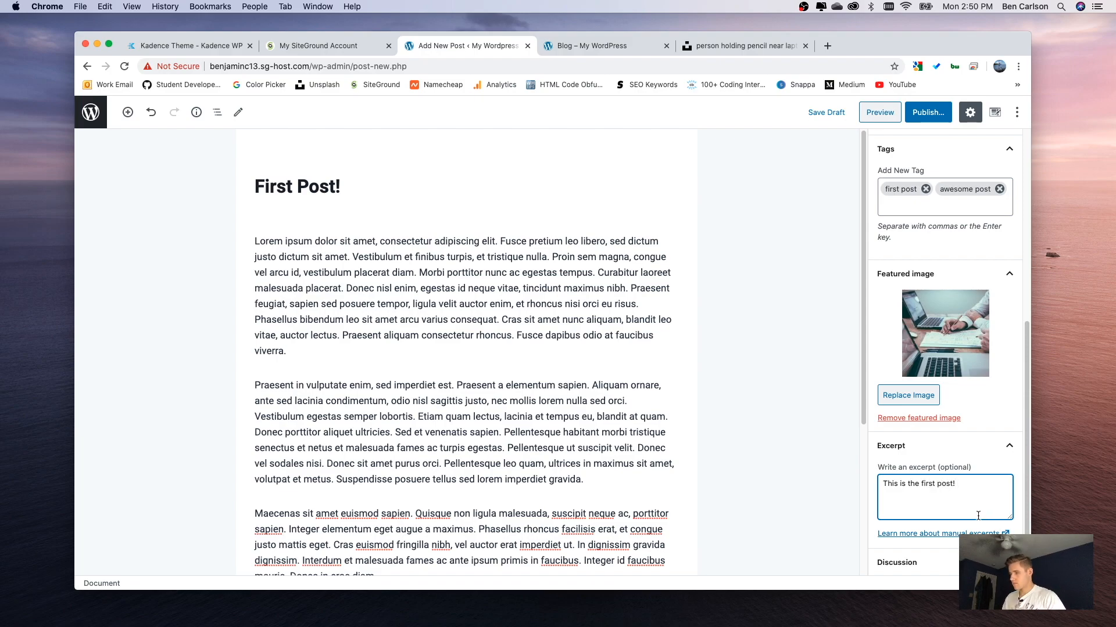
left_click(906, 563)
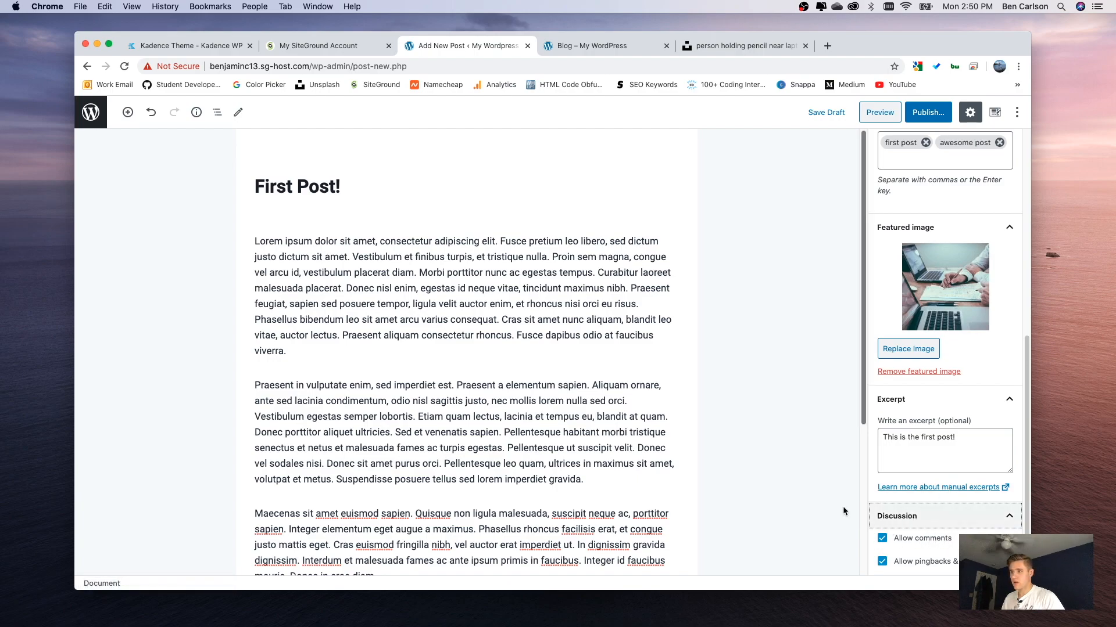
- Publish the post
scroll(981, 330, "up", 6)
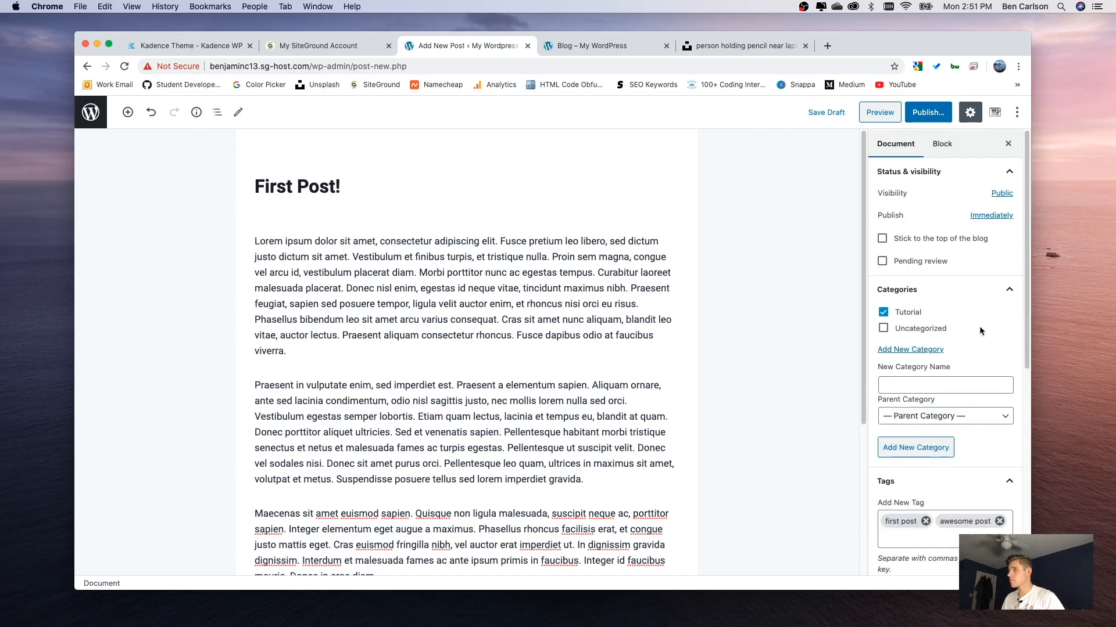
left_click(928, 113)
left_click(949, 112)
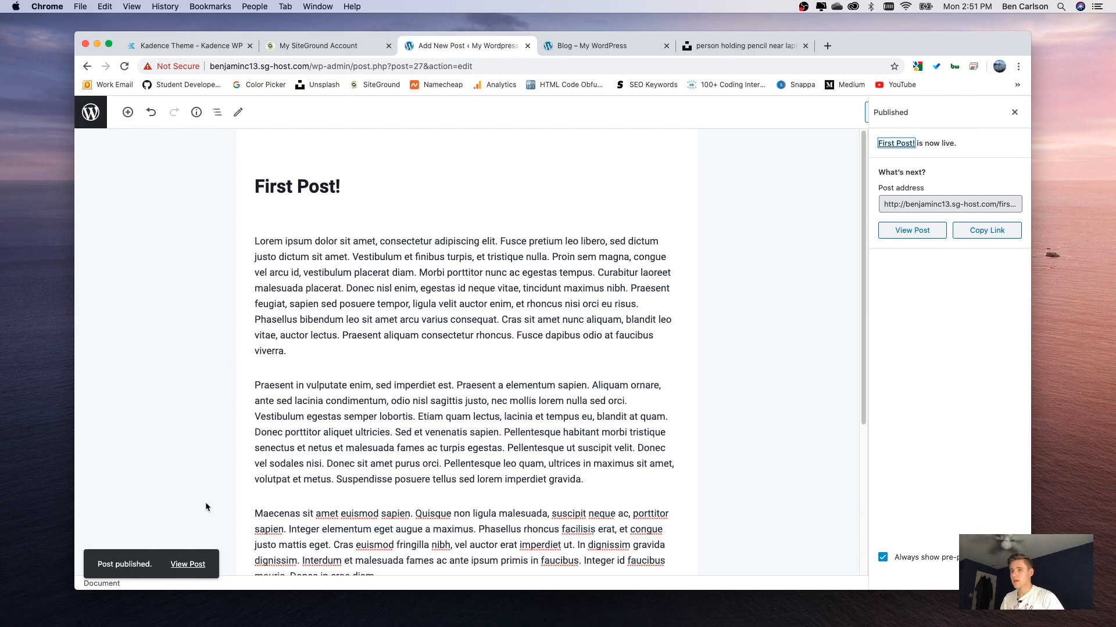
- Open the published post in a new tab and scroll through it down to the comment form
right_click(187, 564)
left_click(245, 461)
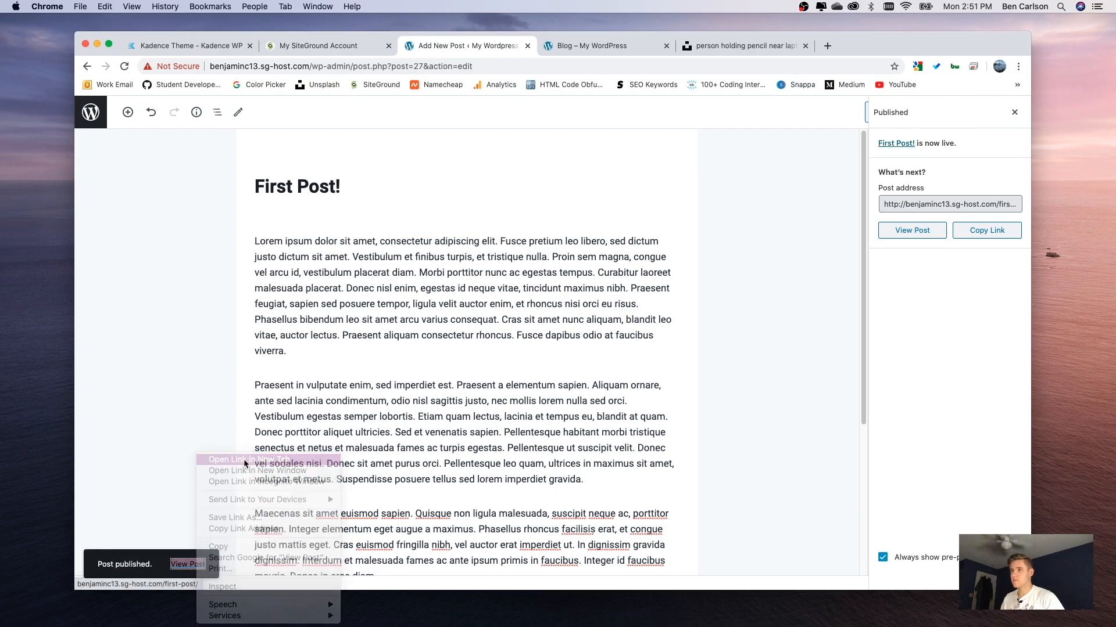
left_click(563, 49)
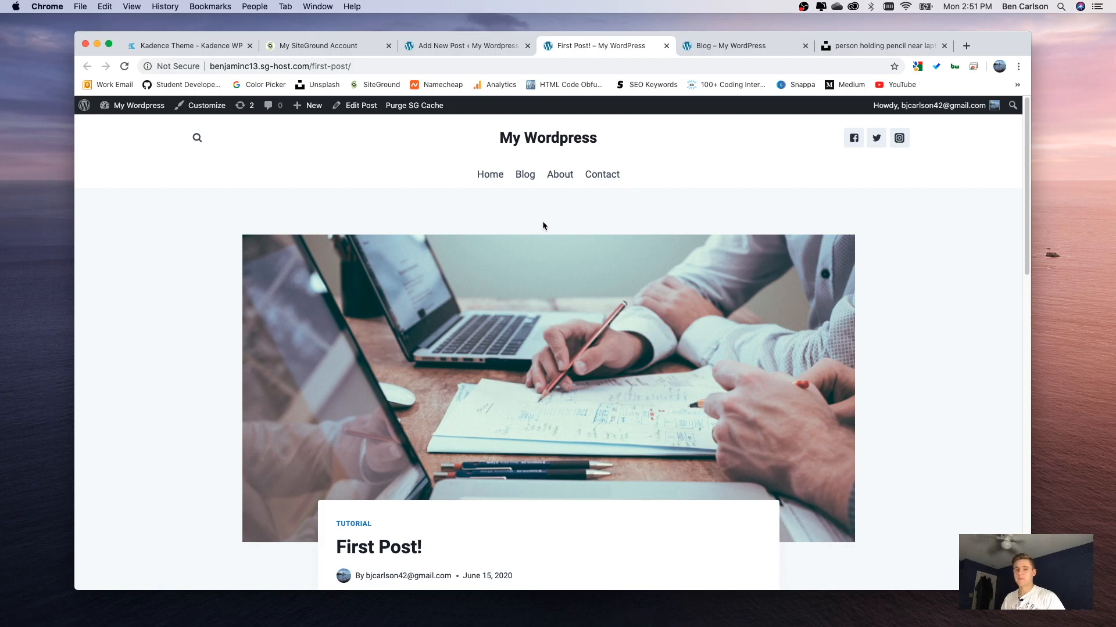
scroll(525, 249, "down", 2)
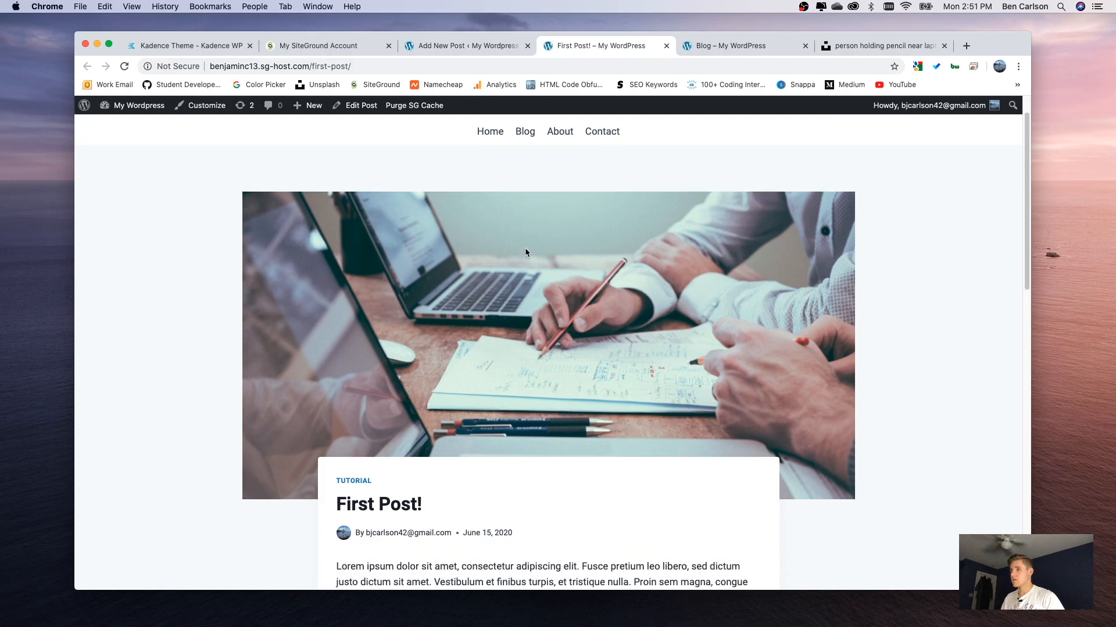
scroll(495, 264, "down", 10)
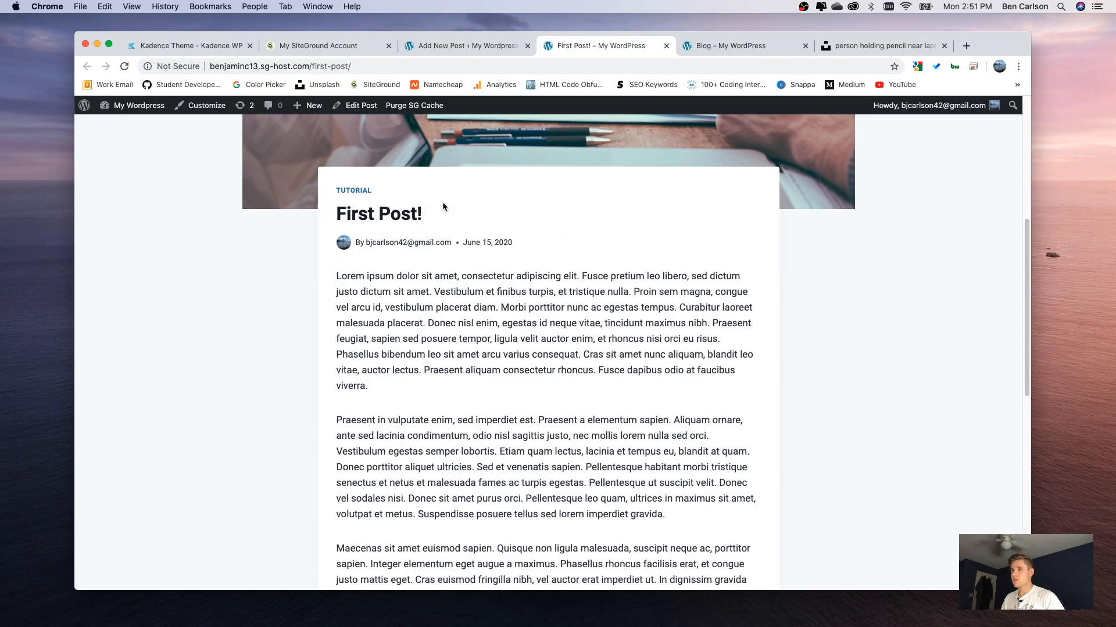
left_click_drag(333, 213, 520, 220)
scroll(353, 167, "down", 3)
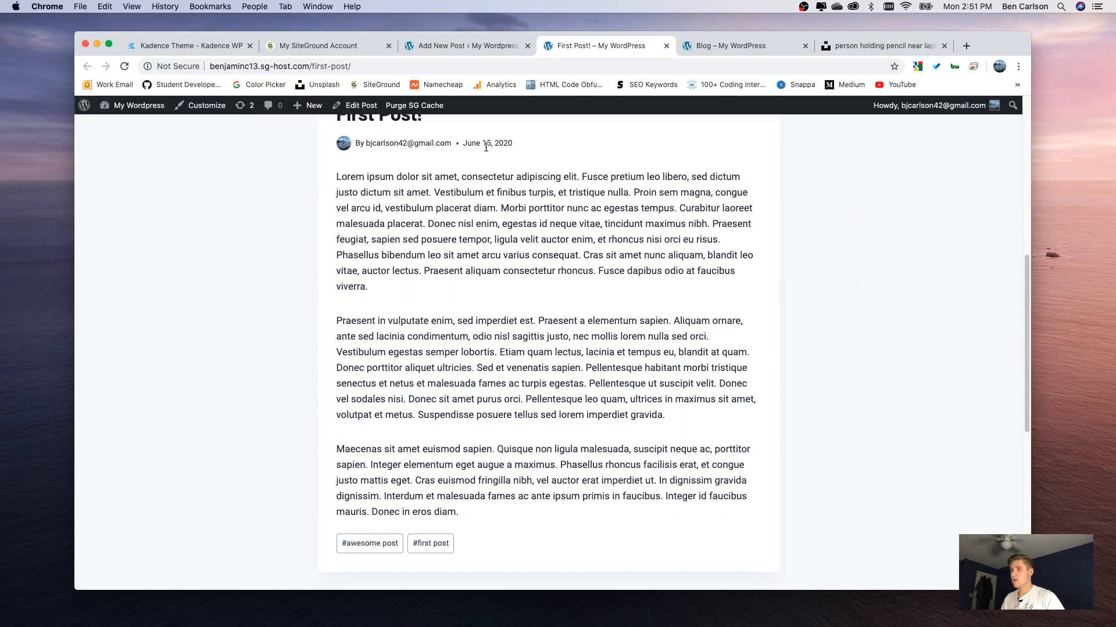
scroll(459, 170, "down", 8)
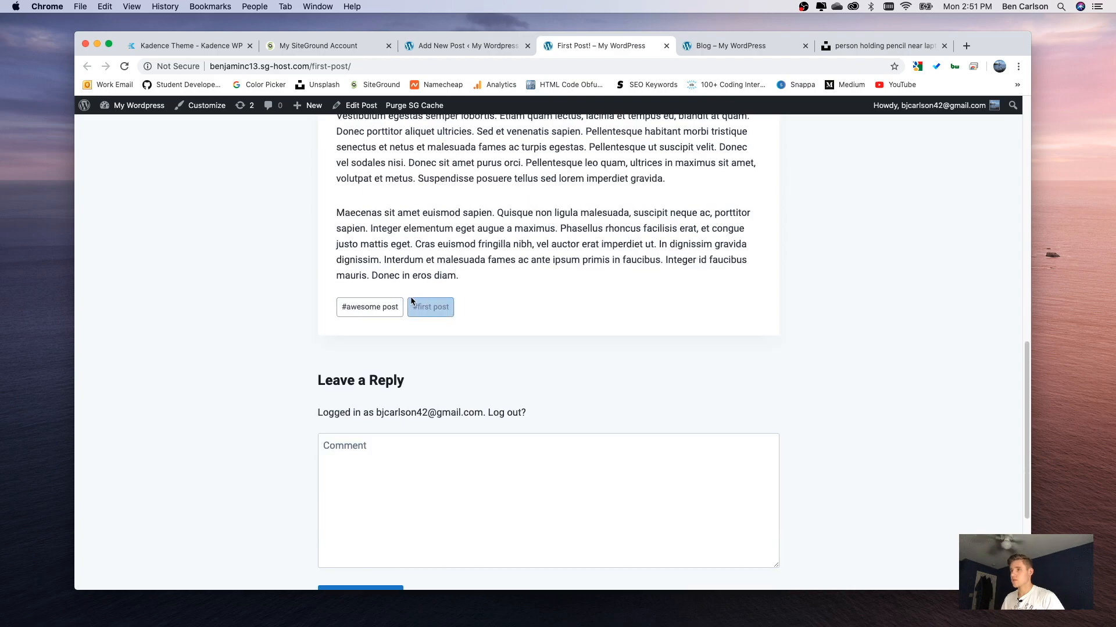
scroll(517, 316, "down", 3)
- Post the comment 'This is an awesome post!' on the article
left_click(508, 332)
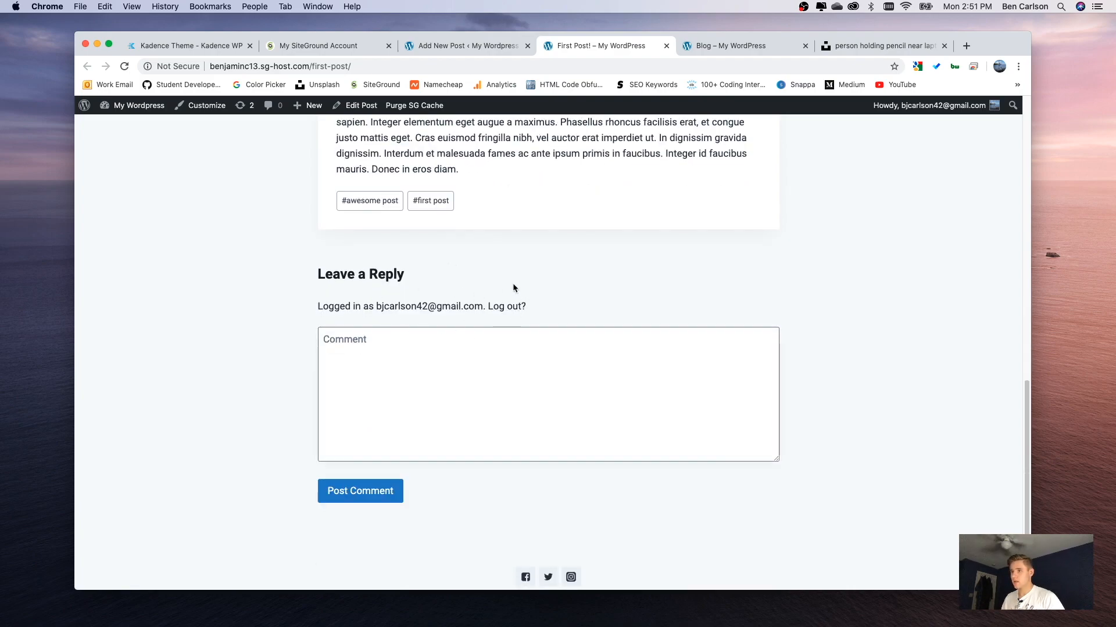
type("This is an awesome post")
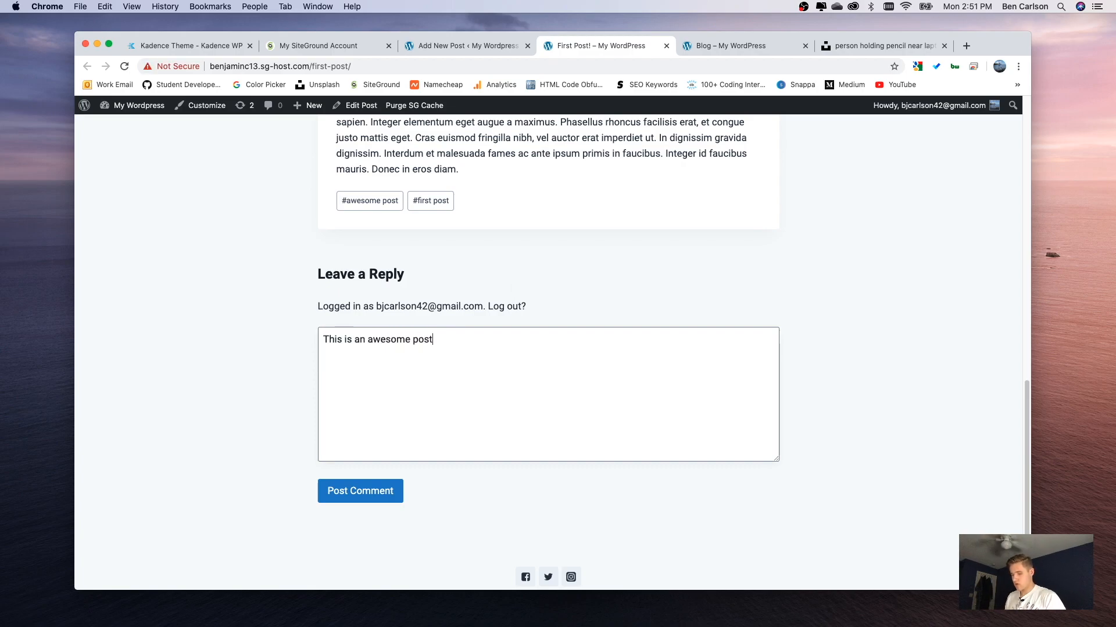
type("!@")
key("BackSpace")
left_click(341, 496)
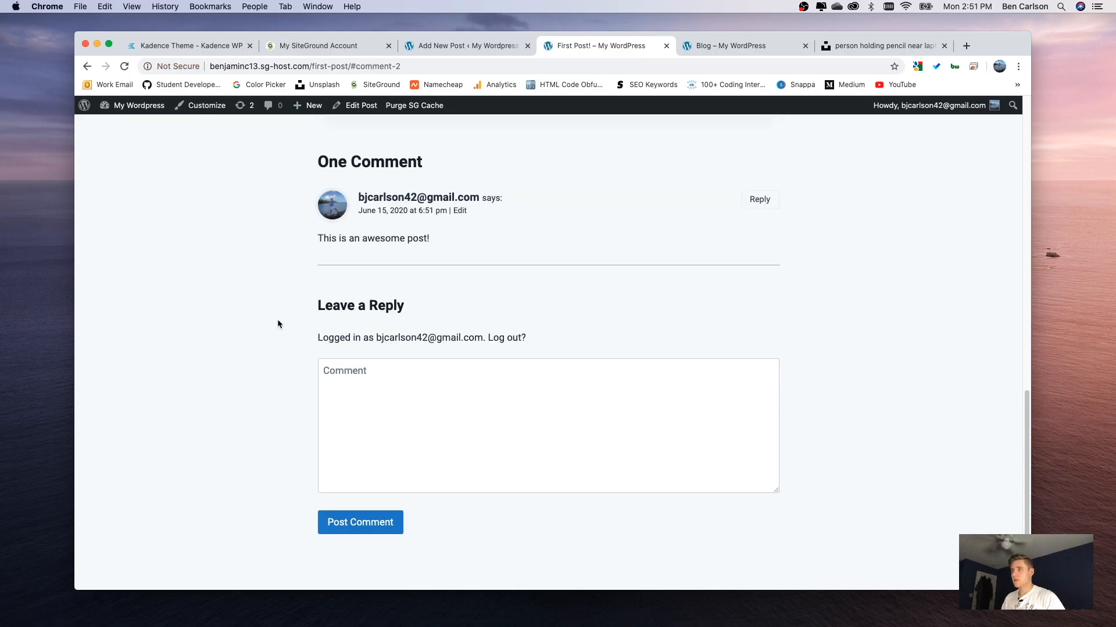
- Start a reply to the comment and copy the post's URL from the address bar
scroll(581, 244, "up", 2)
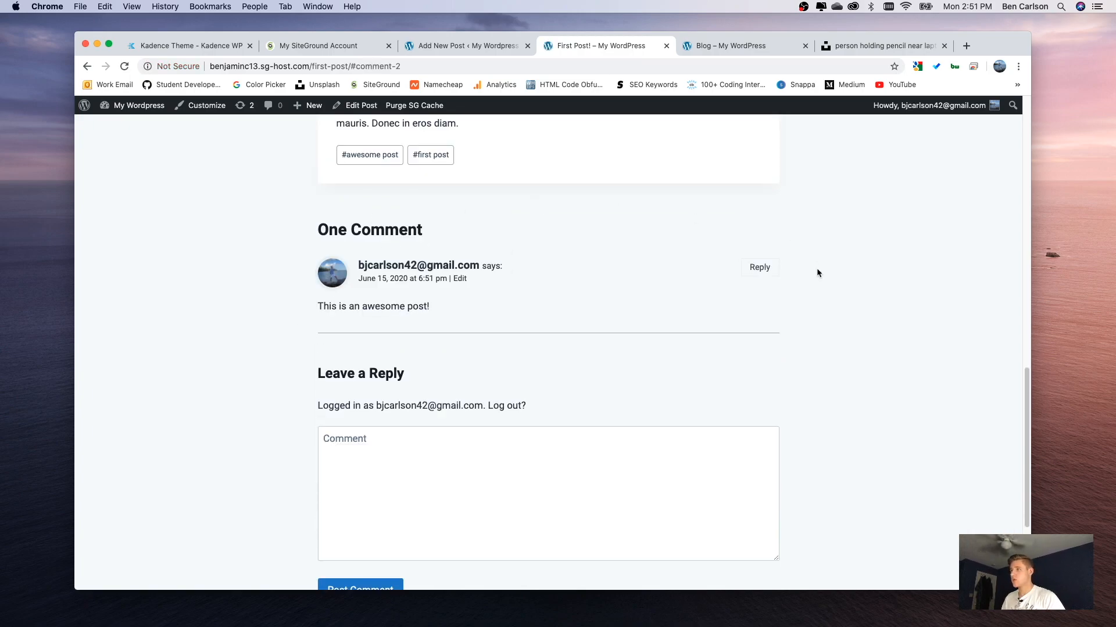
left_click(759, 267)
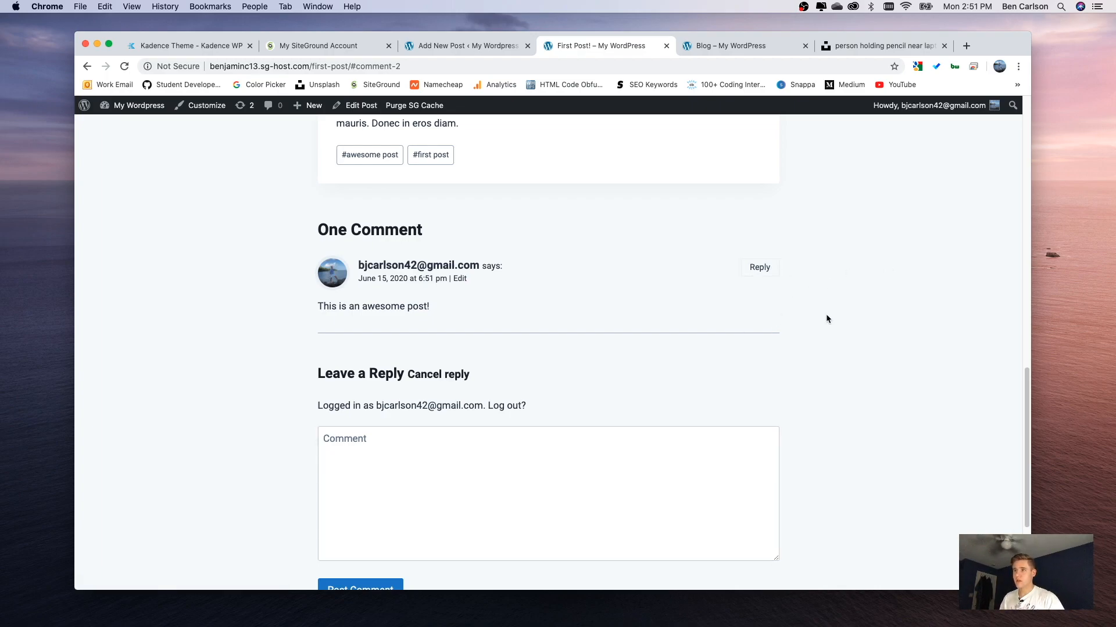
left_click(481, 67)
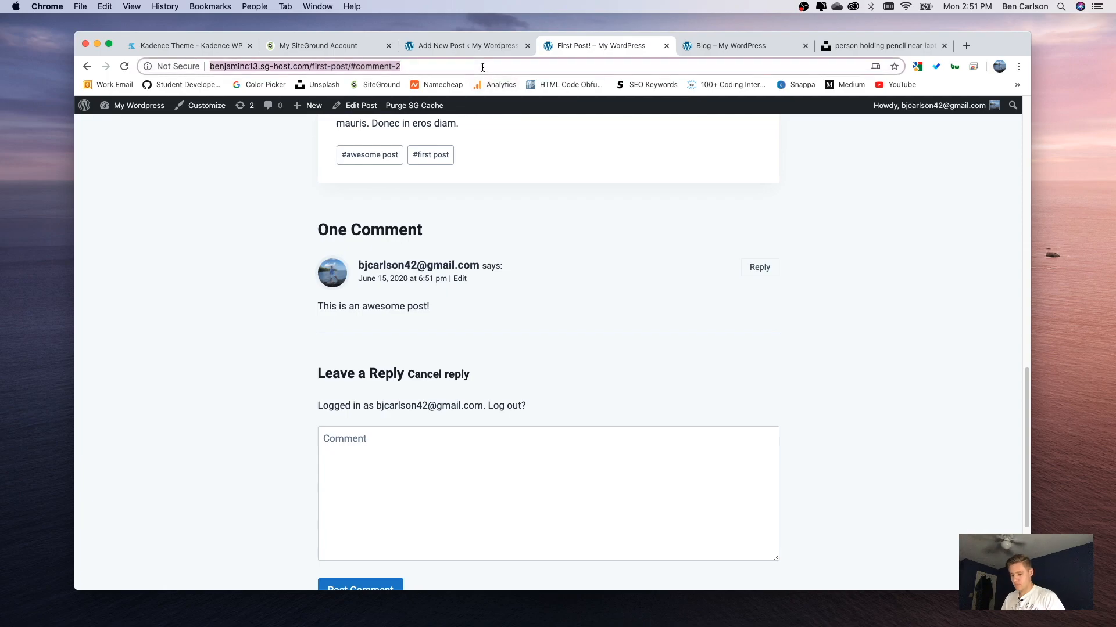
key("super+c")
- Load the post's URL in a new private browsing window as a logged-out visitor
left_click(891, 221)
key("super+shift+n")
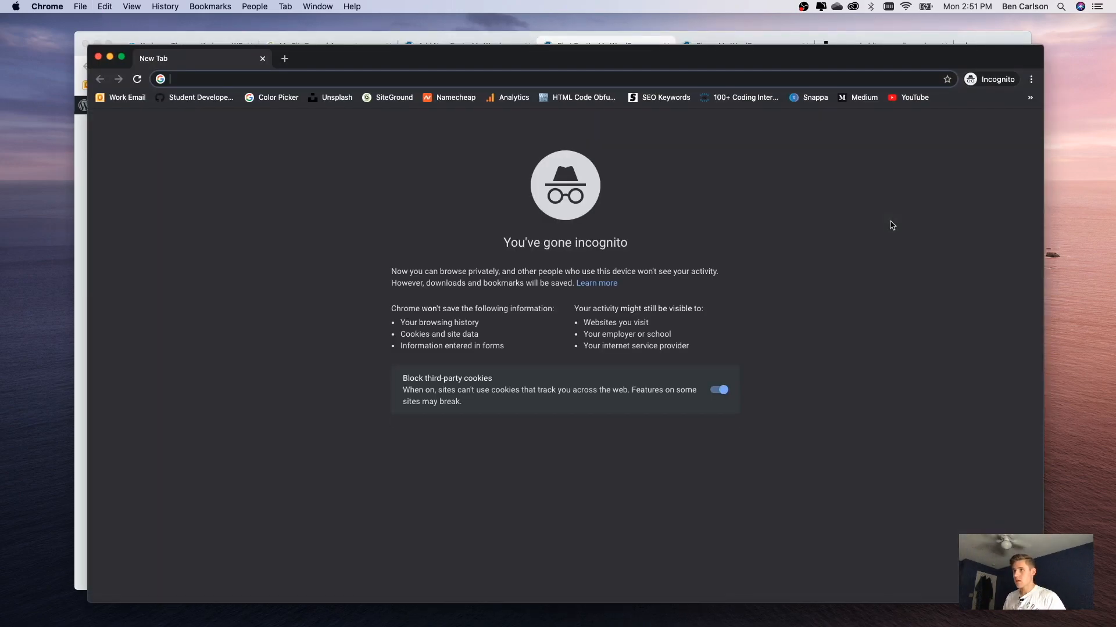
key("super+v")
key("Return")
- Submit the visitor comment 'Hi' with the commenter's name and e-mail filled in
left_click(512, 281)
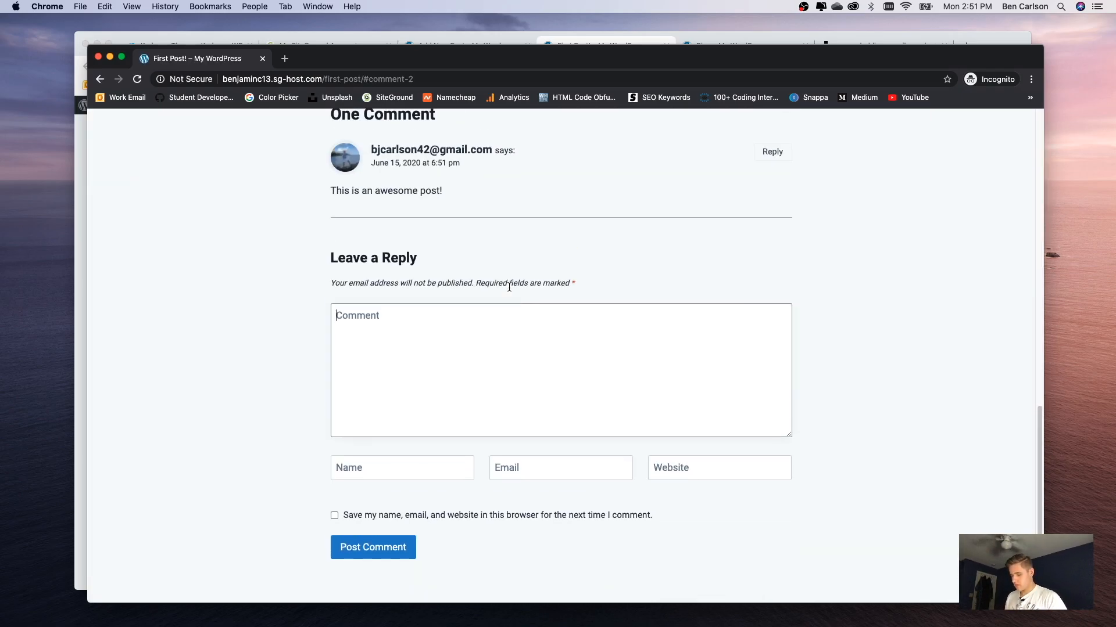
type("Hi")
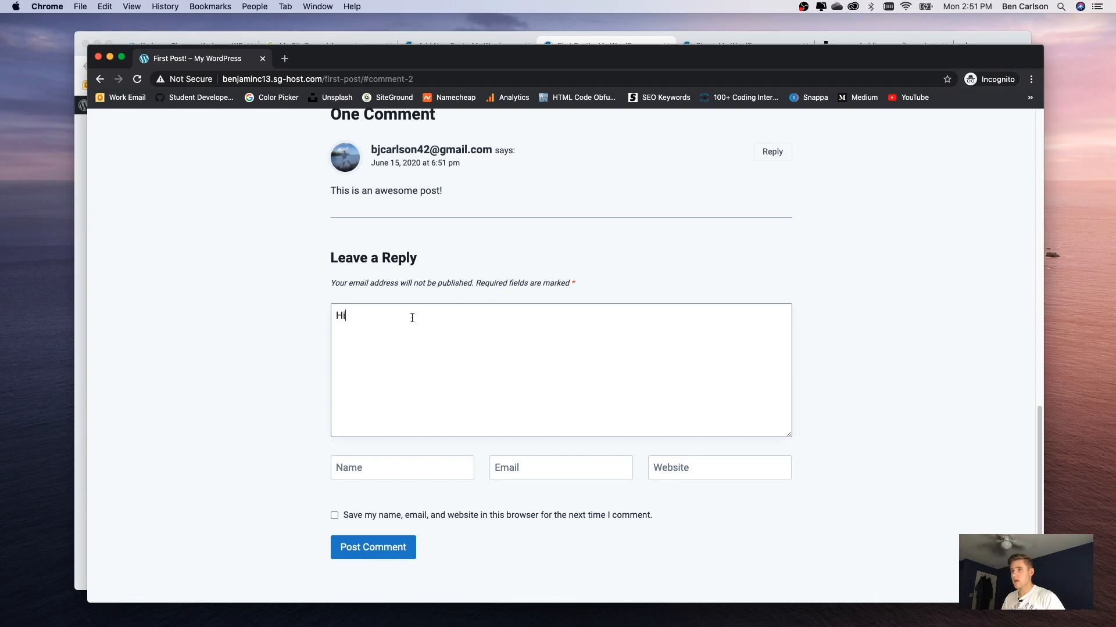
scroll(285, 333, "down", 1)
left_click(389, 545)
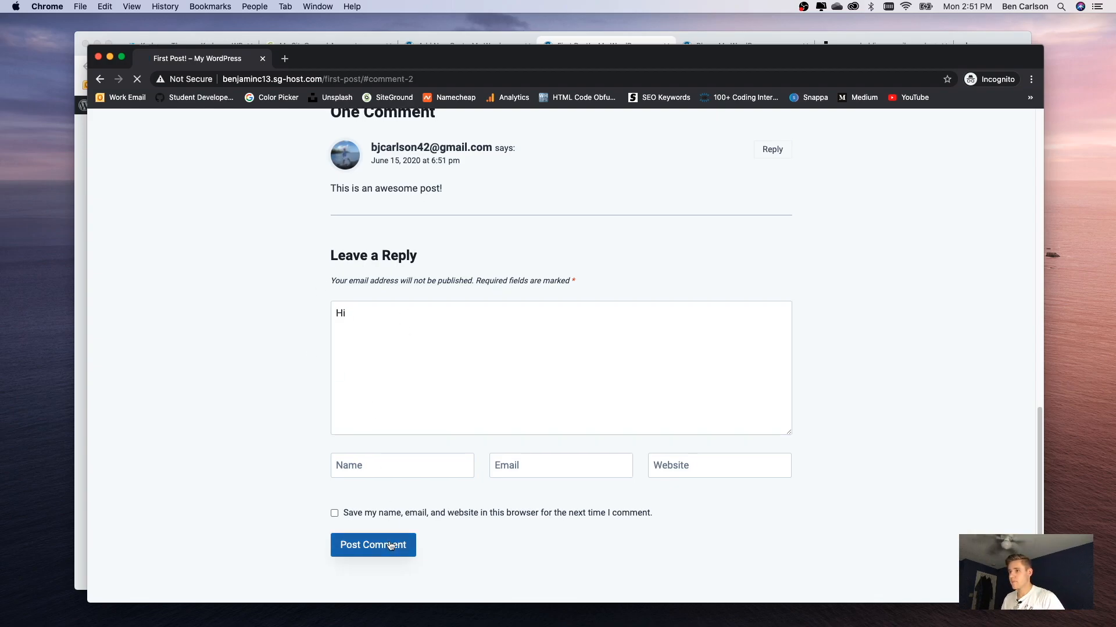
left_click(374, 195)
left_click(425, 465)
type("Ben")
key("Tab")
type("test@test.com")
left_click(369, 531)
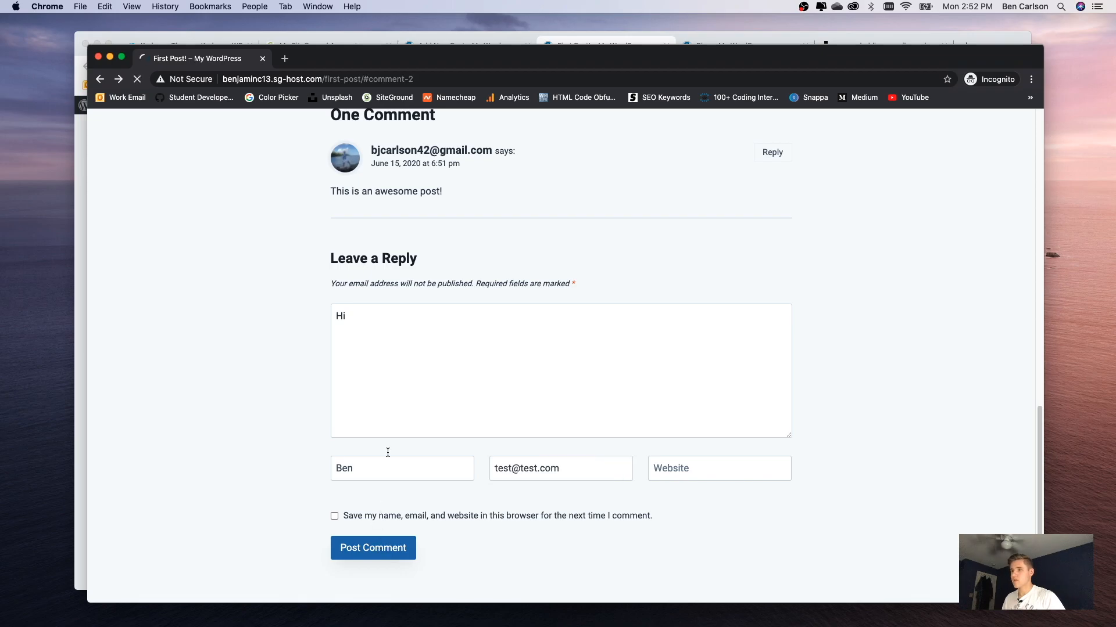
- Check the awaiting-moderation notice and close the private window
scroll(437, 314, "up", 4)
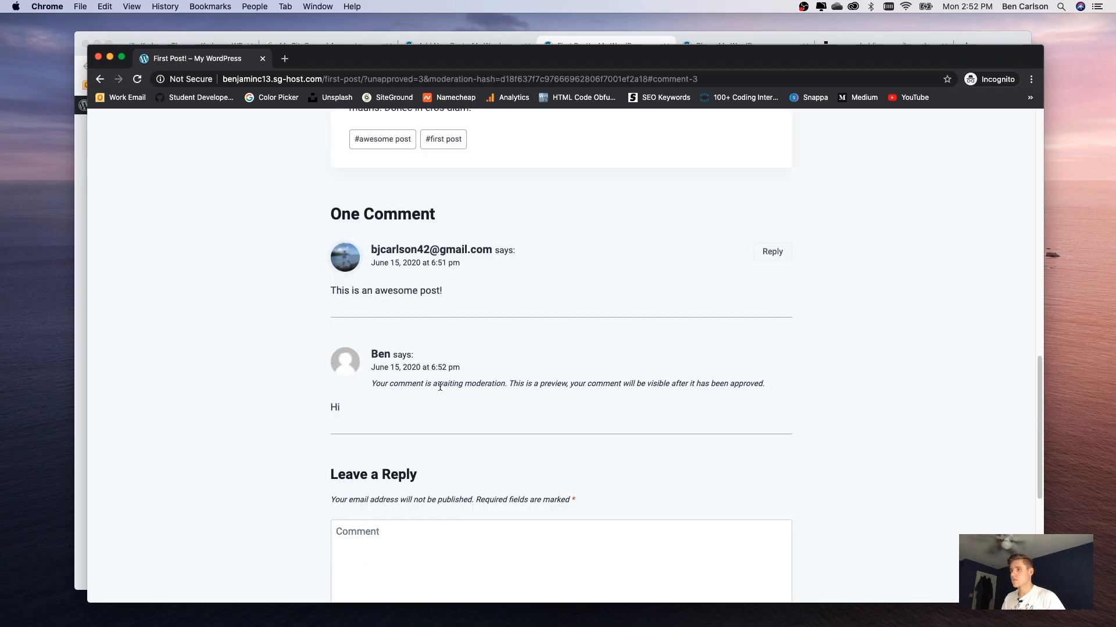
left_click_drag(371, 384, 710, 378)
left_click(542, 226)
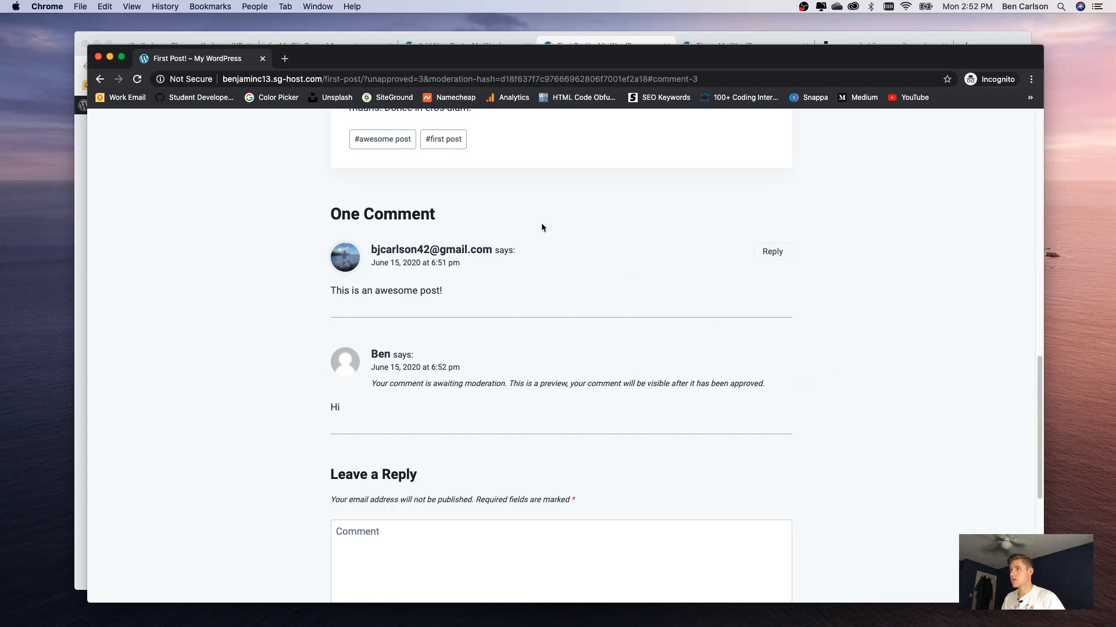
left_click(262, 59)
- Approve the visitor's pending 'Hi' comment on the admin Comments page
scroll(240, 238, "down", 1)
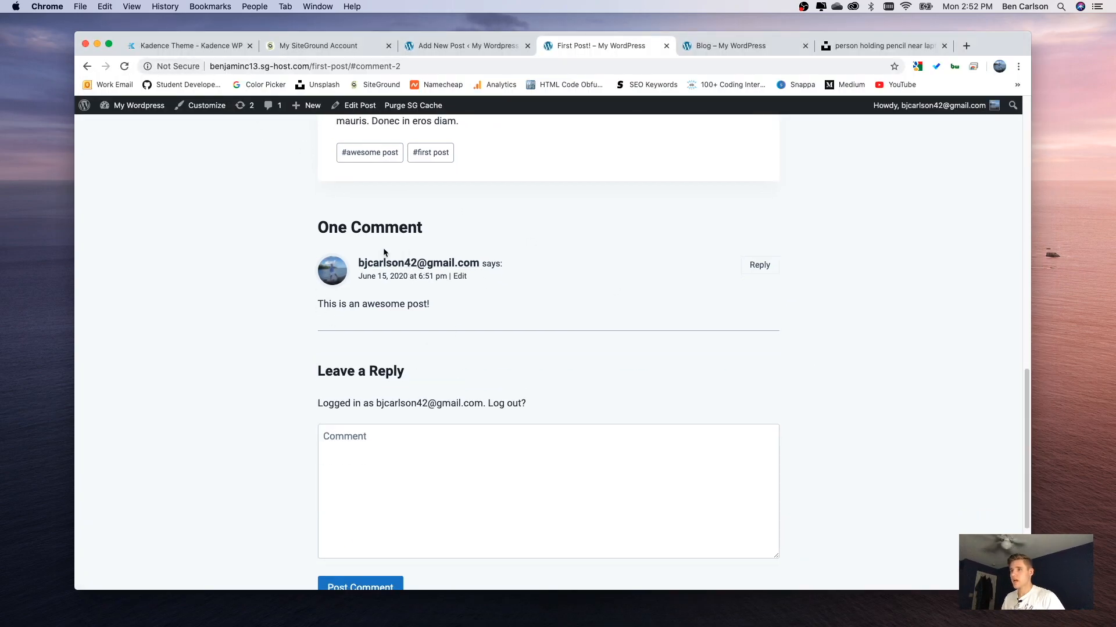
left_click(451, 45)
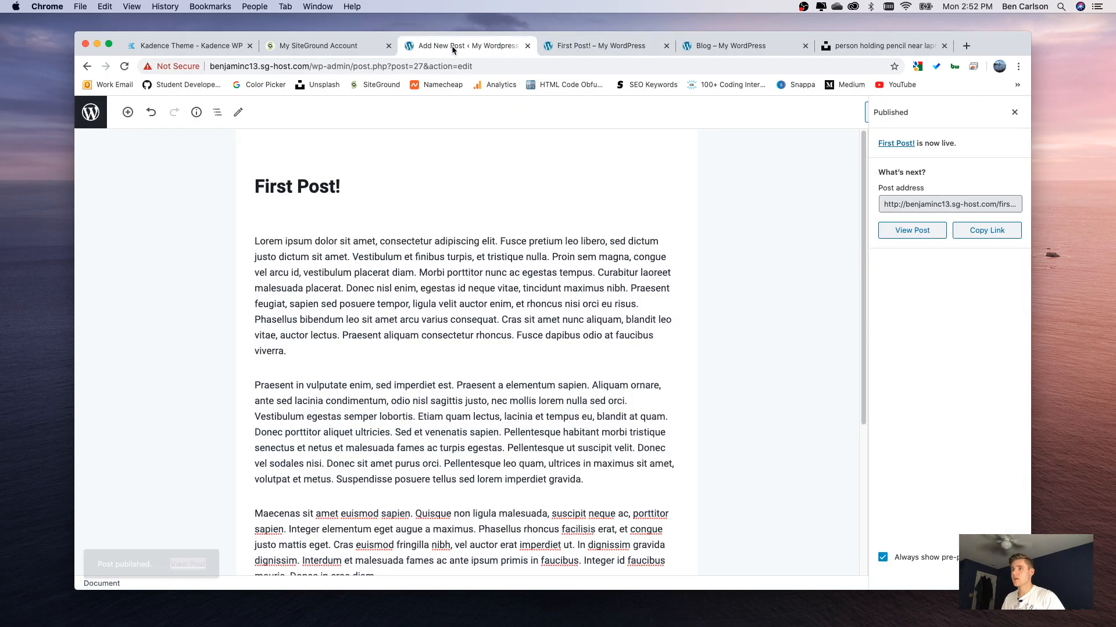
left_click(103, 114)
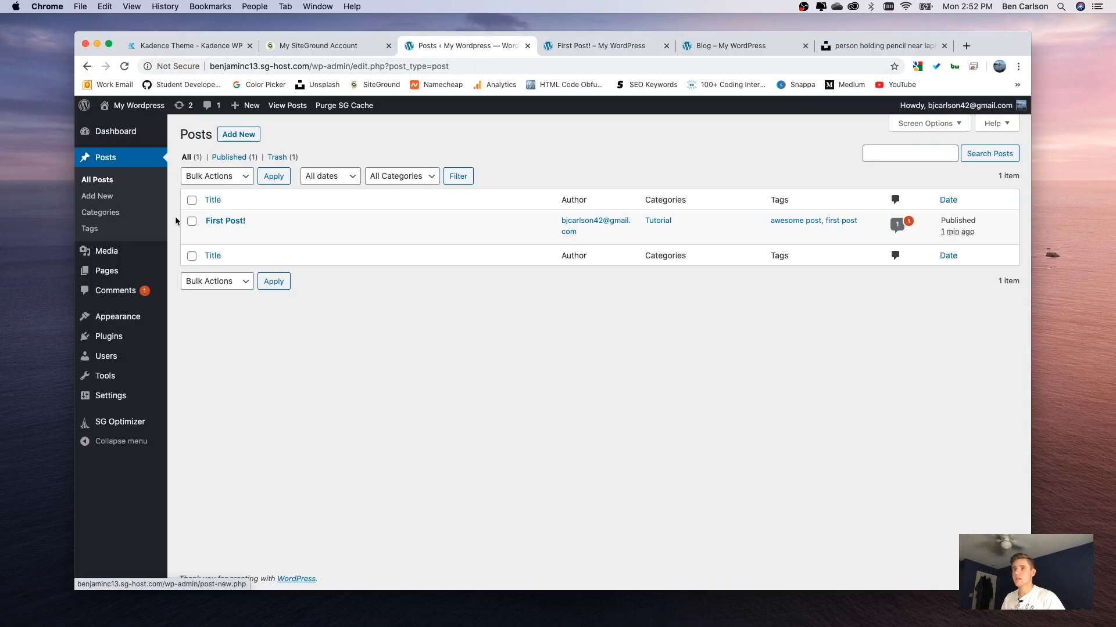
left_click(108, 291)
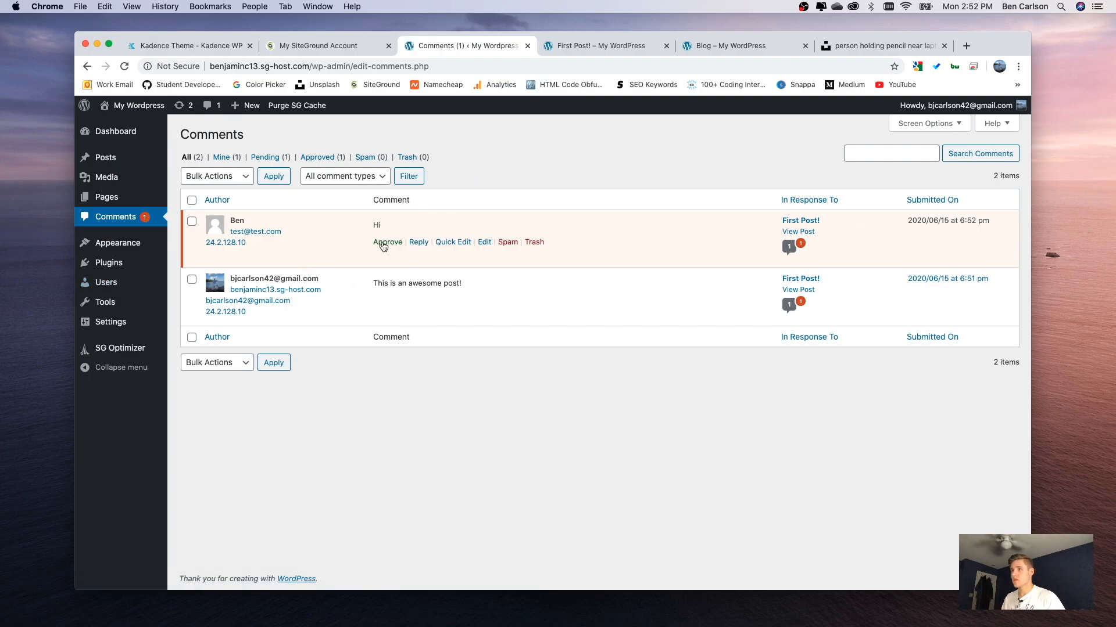
left_click(384, 246)
- Reload the published post to show 2 Comments, then bring the Blog tab forward
left_click(594, 45)
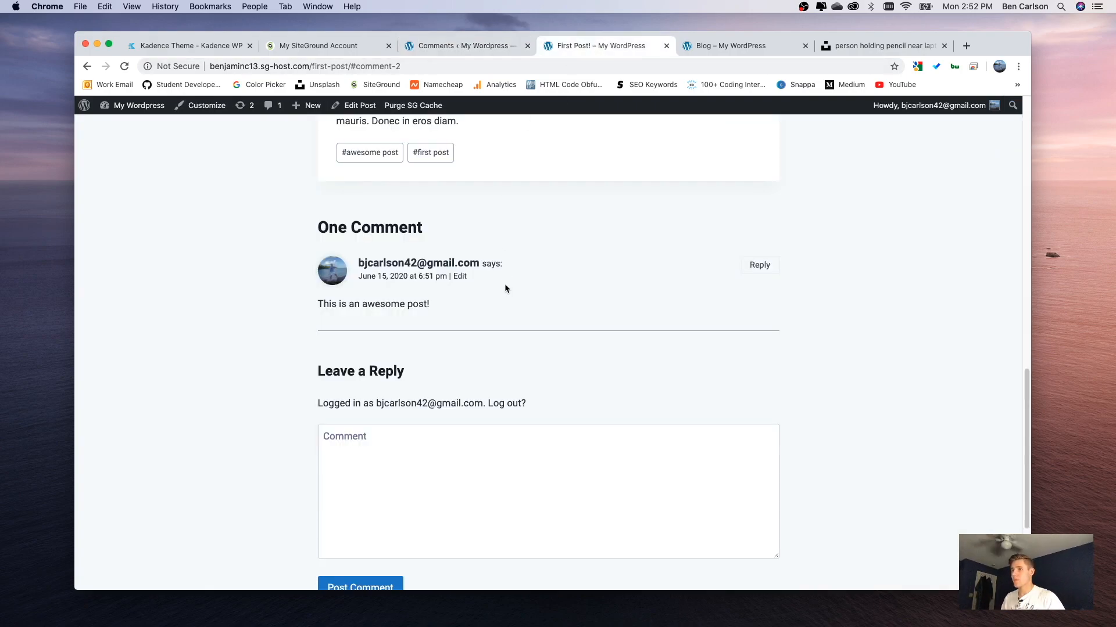
left_click(127, 68)
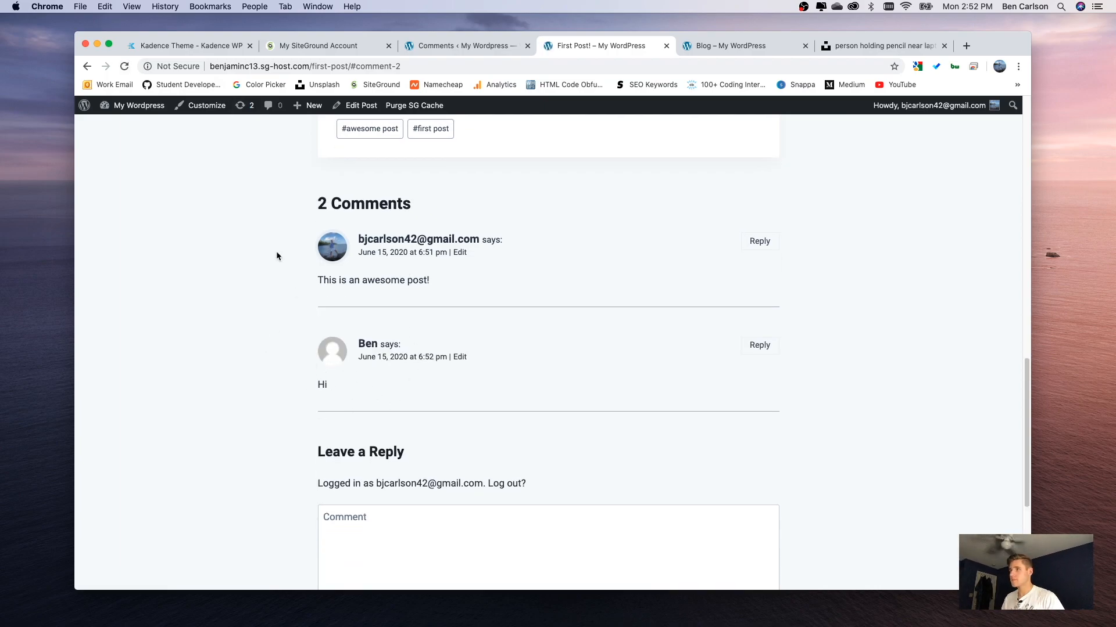
left_click(809, 50)
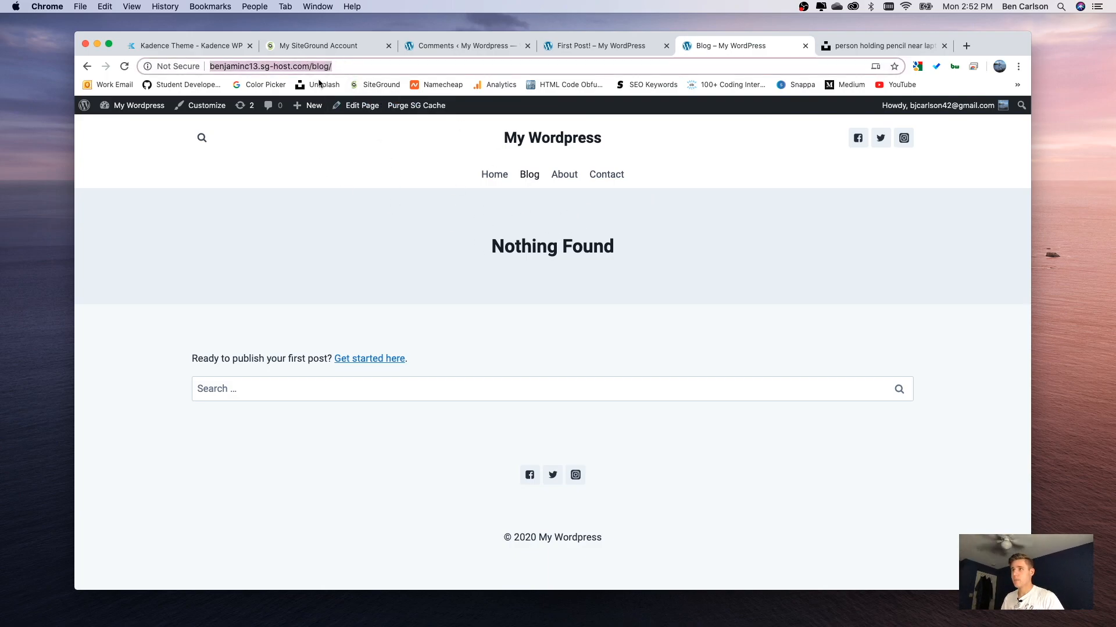
- Reload the Blog page and scroll through it to see the new post
left_click(121, 68)
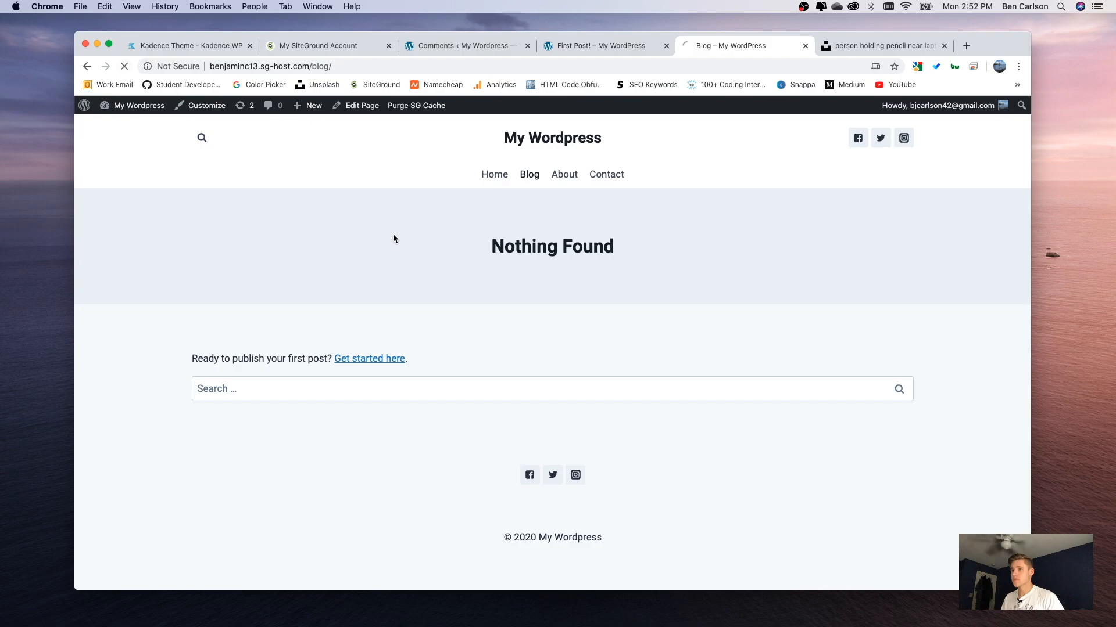
scroll(314, 256, "down", 3)
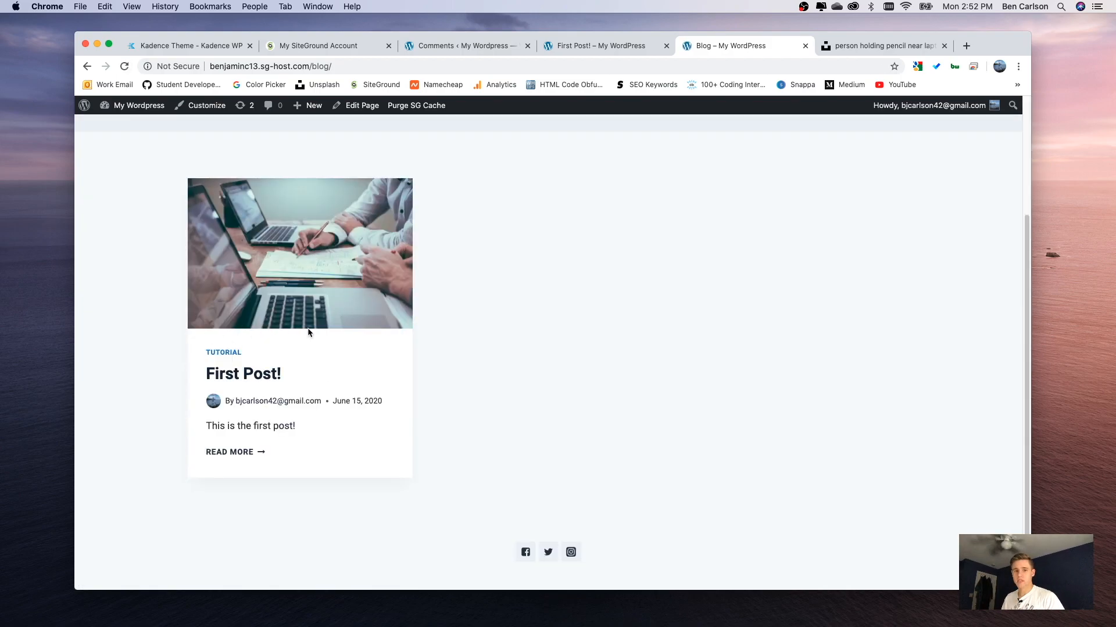
scroll(503, 309, "up", 3)
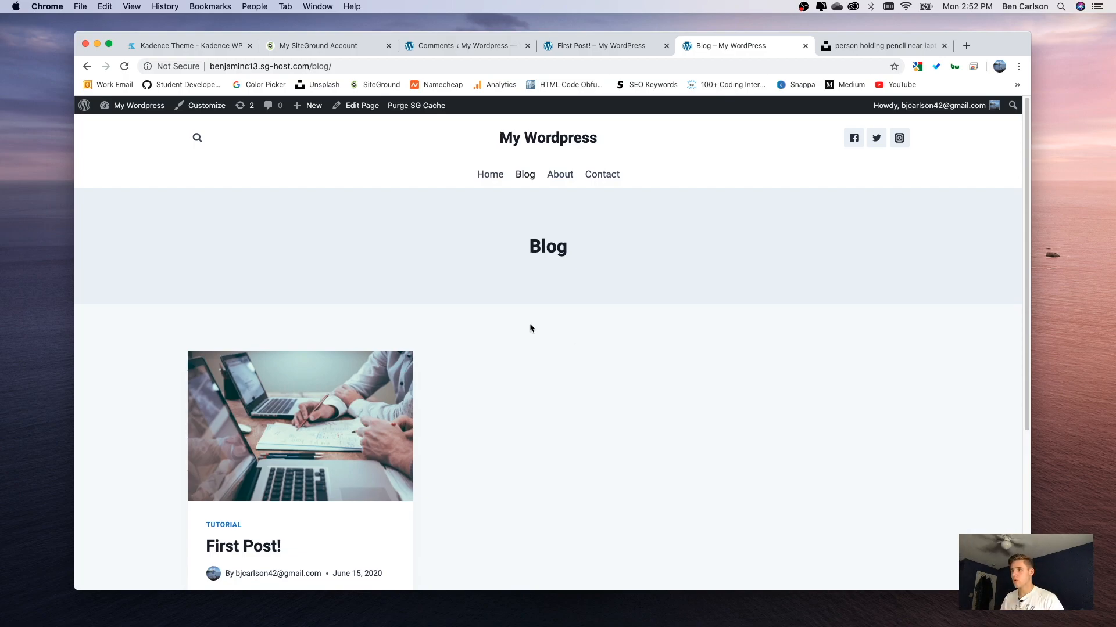
scroll(546, 376, "down", 4)
scroll(547, 377, "up", 4)
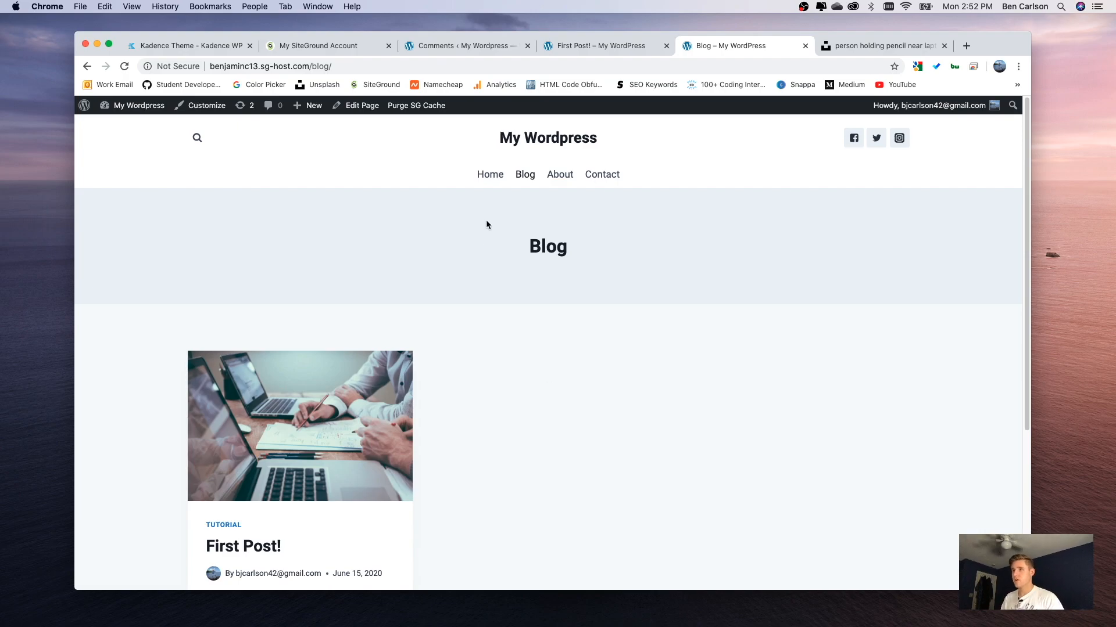
- Browse the front-end Home and Blog pages, then open the First Post! article
left_click(488, 175)
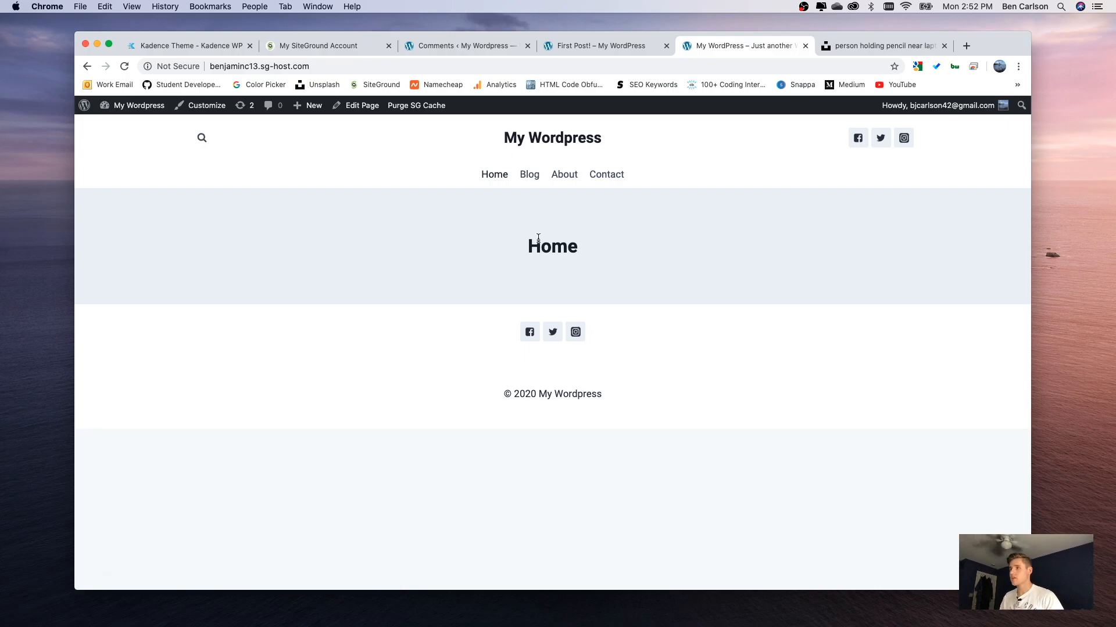
left_click_drag(467, 238, 635, 244)
left_click(592, 239)
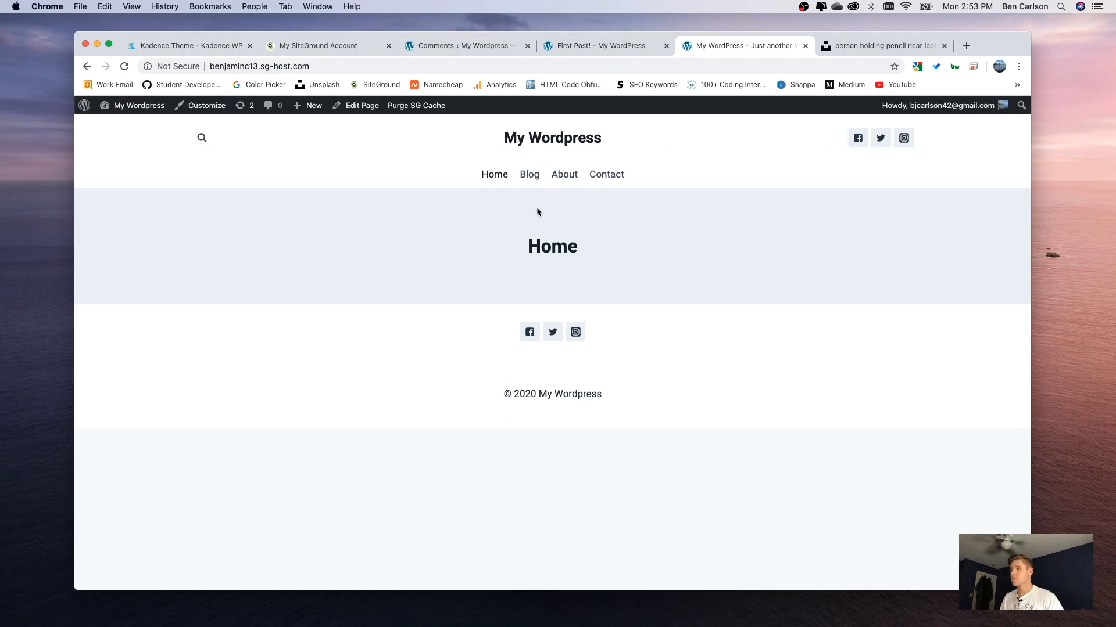
left_click(530, 175)
left_click_drag(523, 252, 597, 249)
left_click(597, 249)
scroll(576, 290, "down", 2)
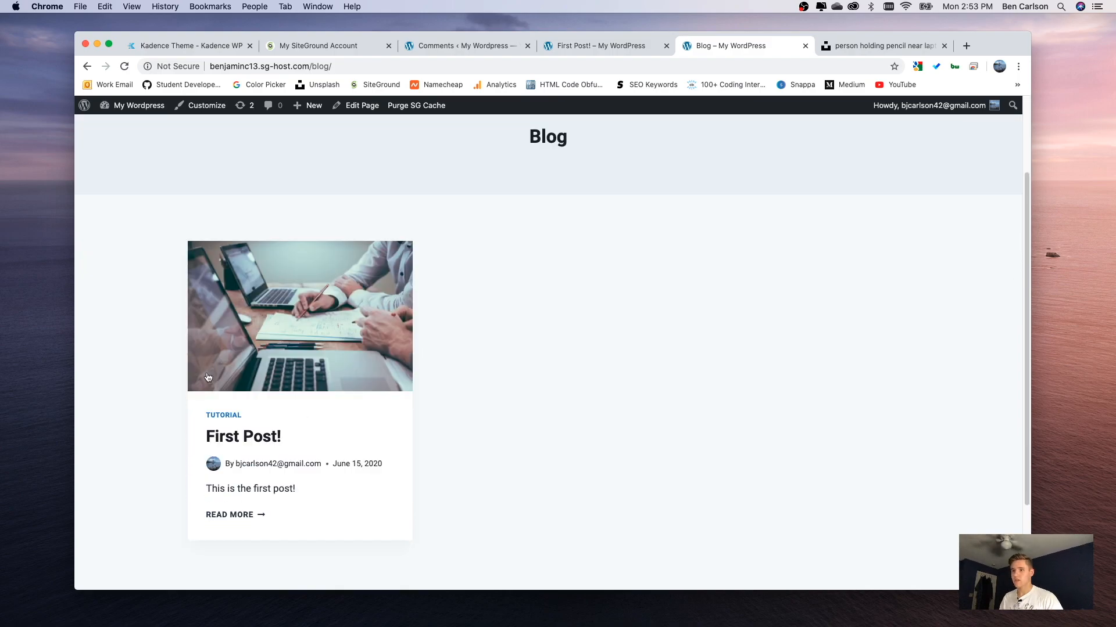
left_click(268, 319)
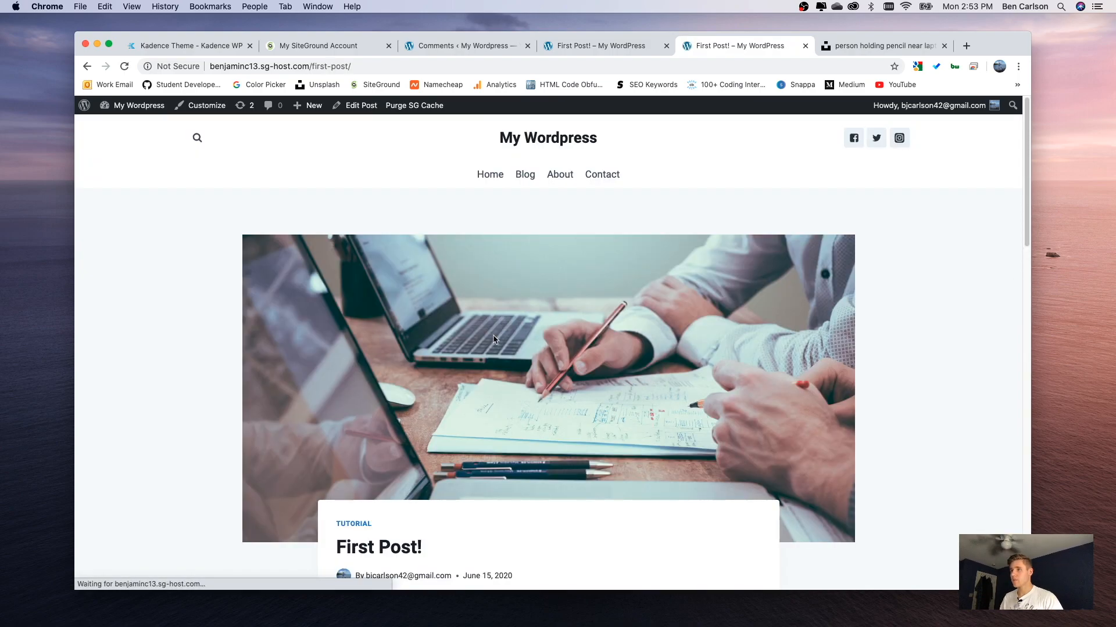
scroll(493, 336, "down", 15)
scroll(492, 335, "up", 15)
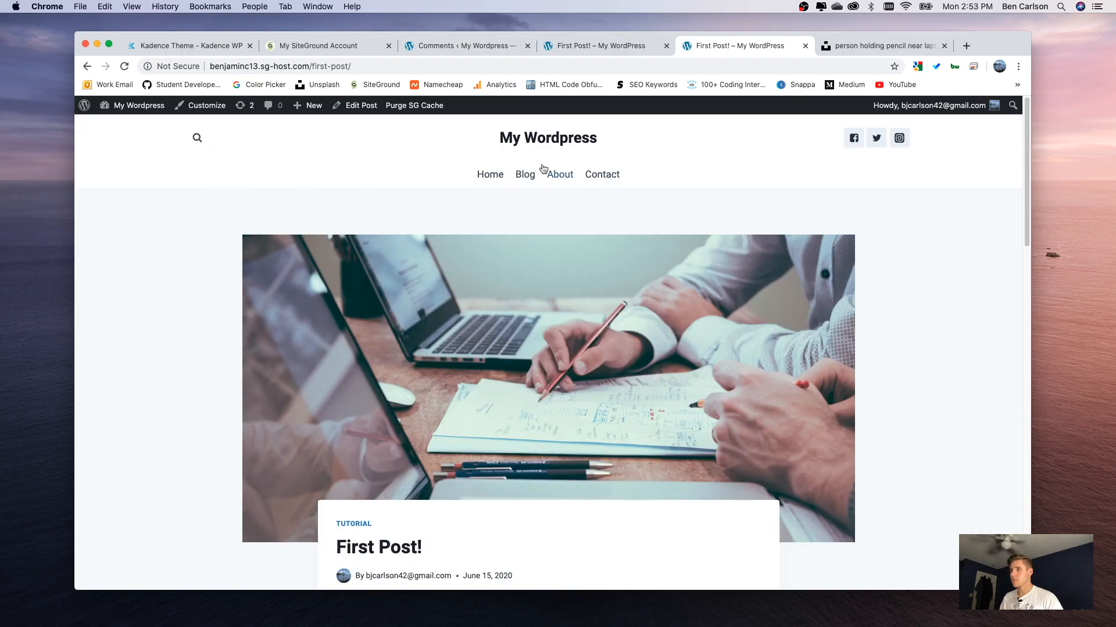
- View the About, Contact and Home pages, then close the First Post! tab
left_click(559, 174)
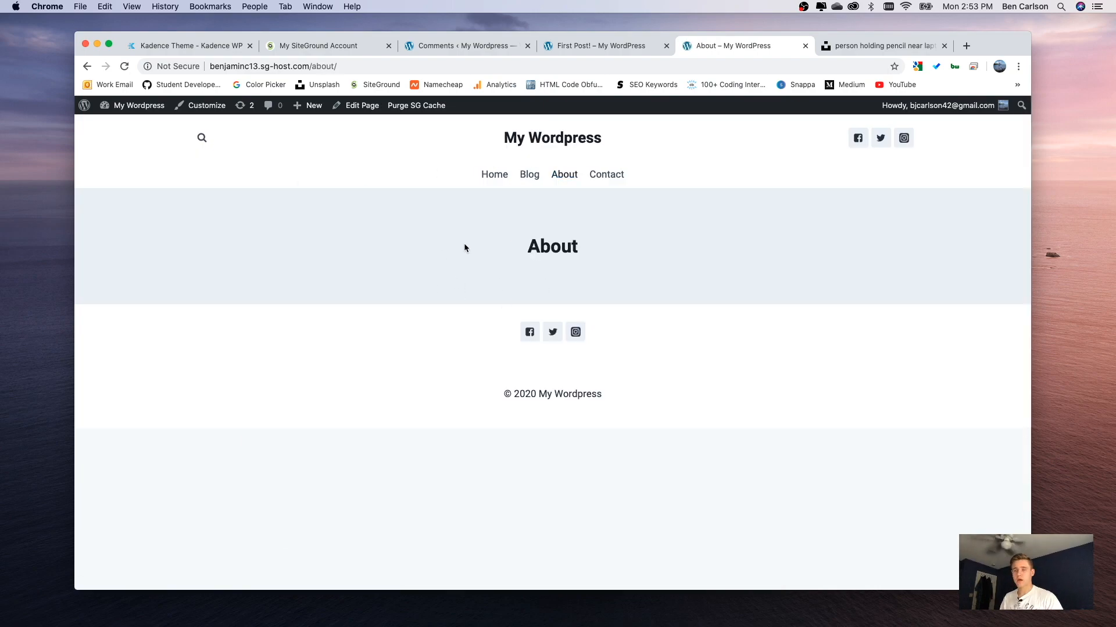
left_click(605, 174)
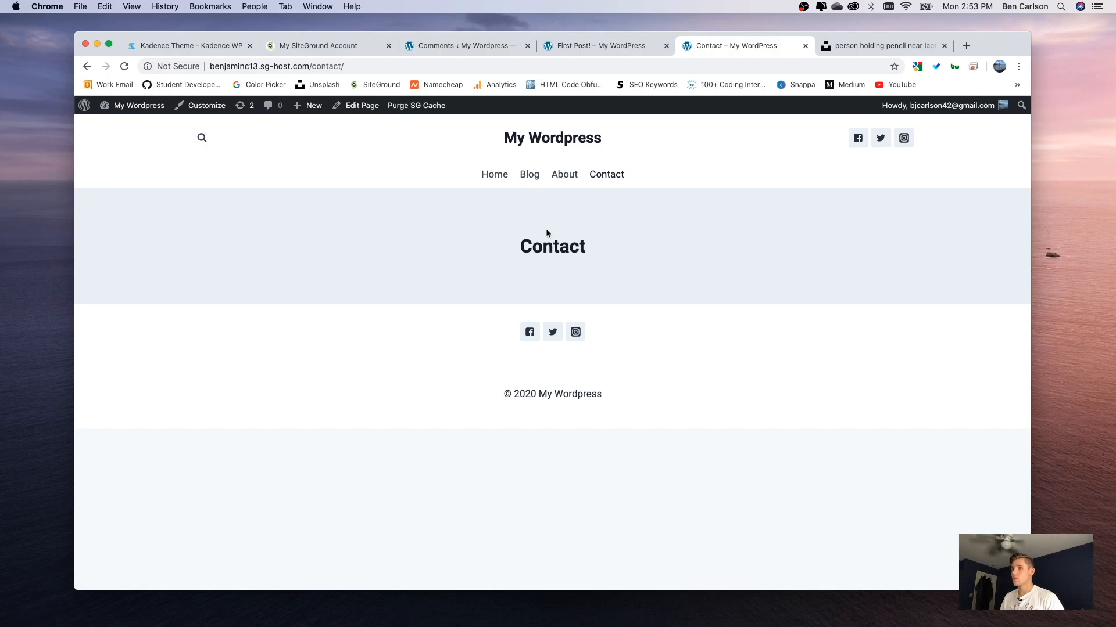
left_click(545, 139)
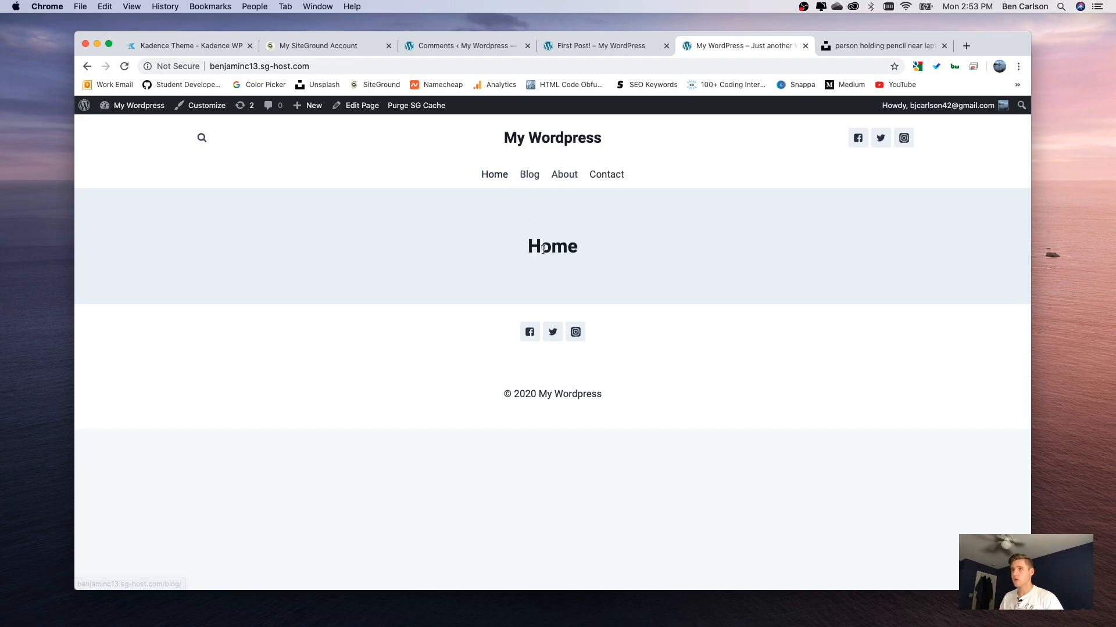
left_click(593, 46)
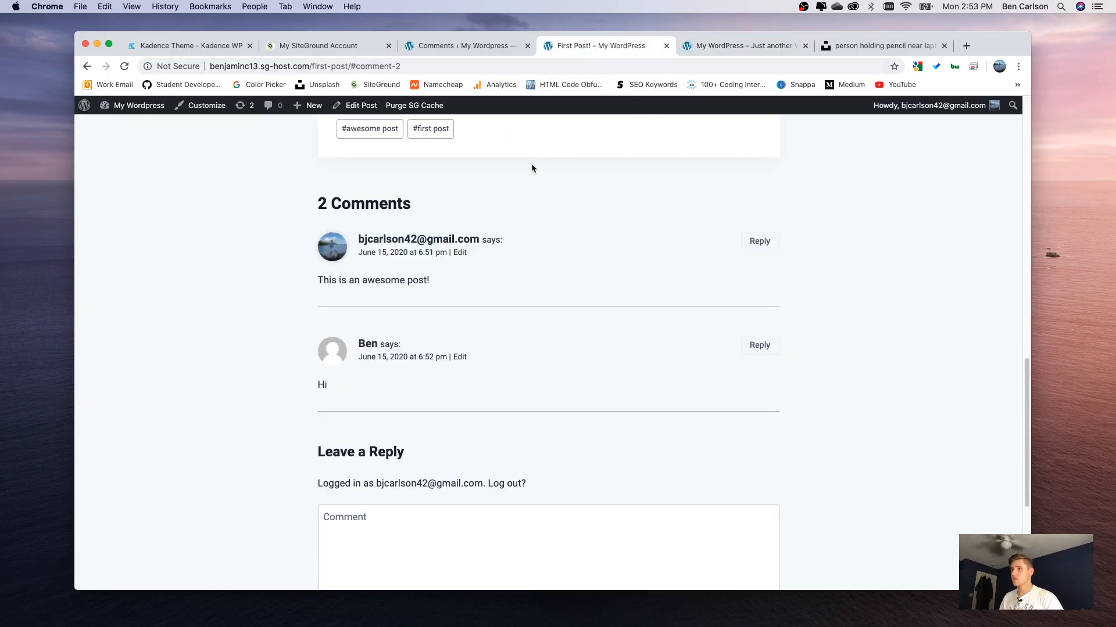
left_click(667, 46)
left_click(453, 53)
- Go to the Dashboard and launch the Customizer via Appearance > Customize
left_click(118, 133)
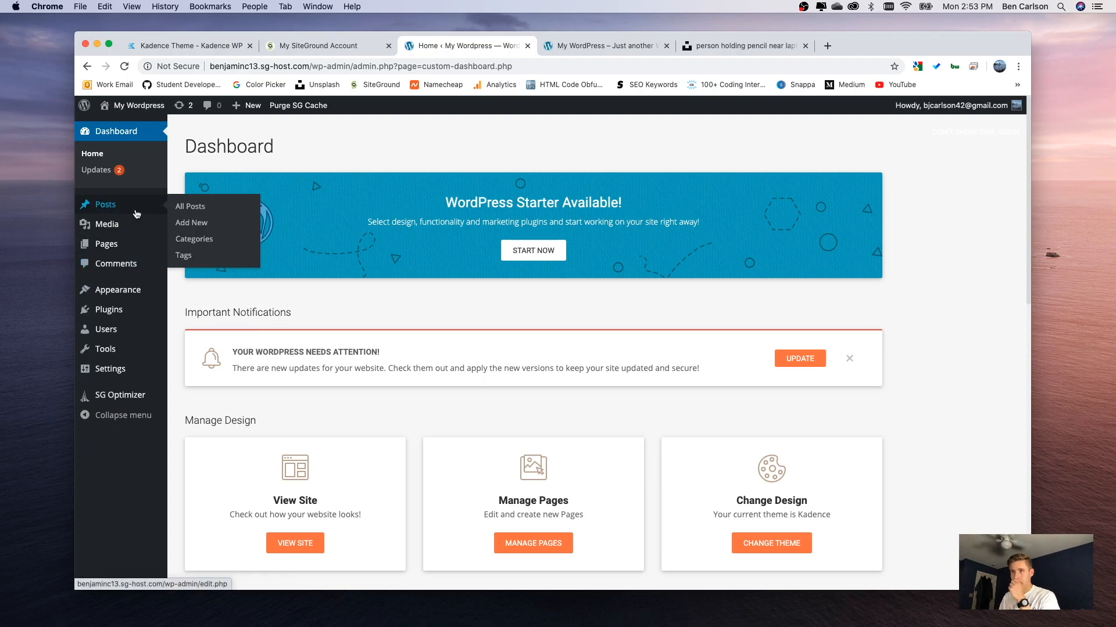
mouse_move(128, 114)
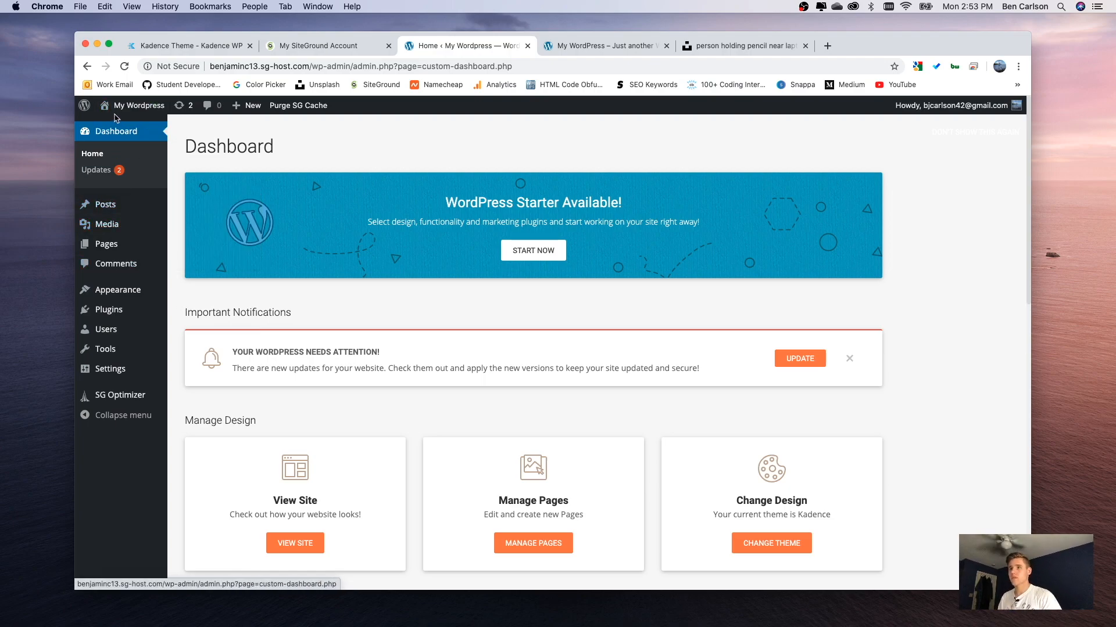
mouse_move(101, 290)
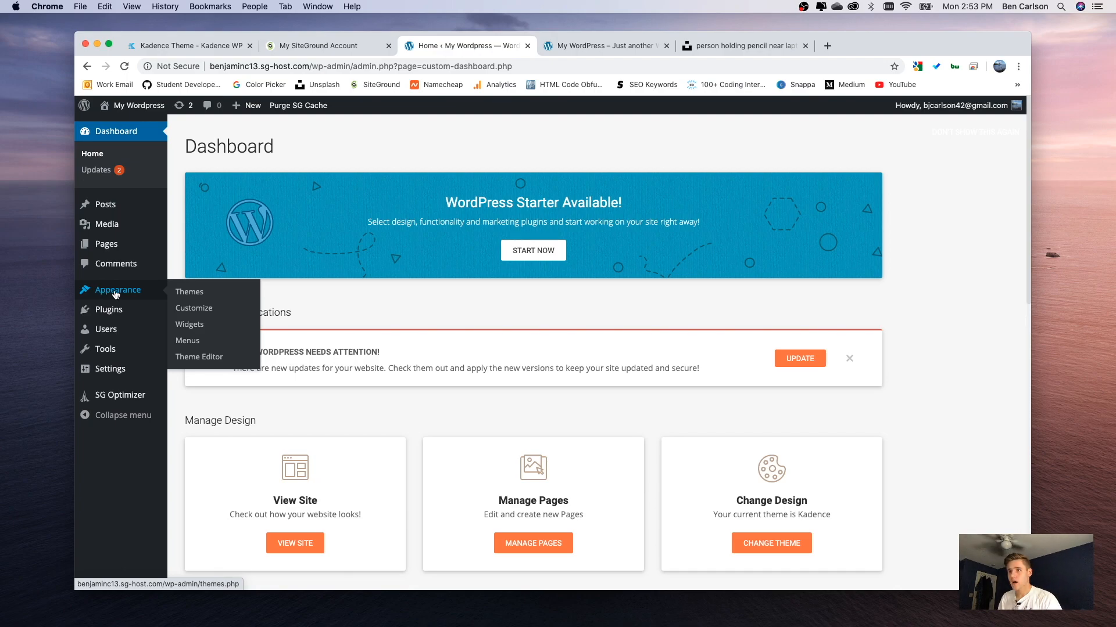
left_click(195, 309)
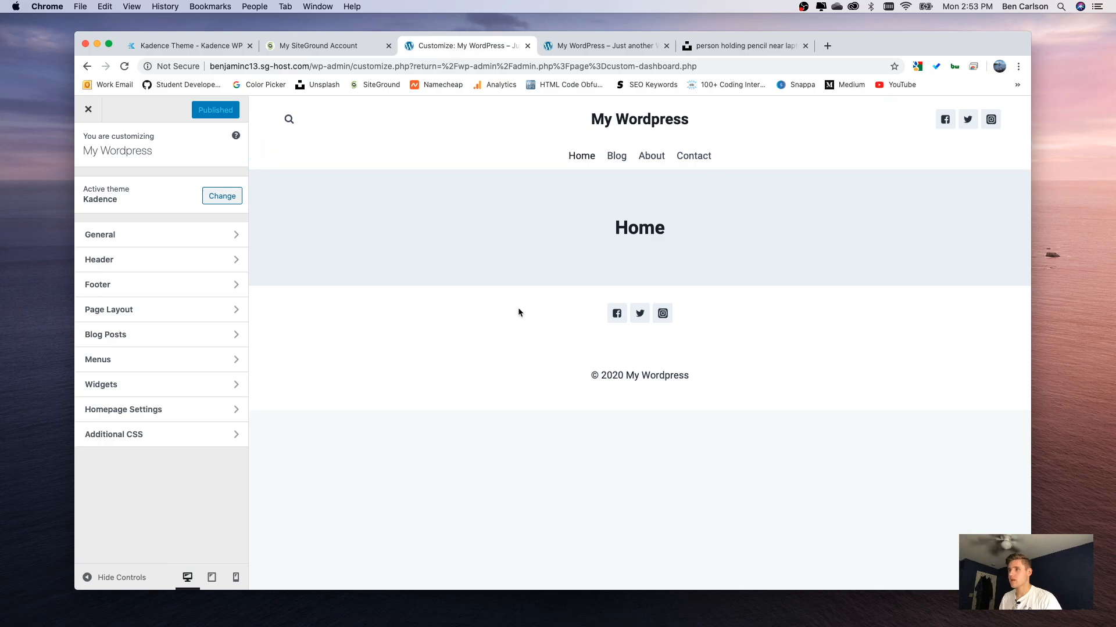
- In Site Identity, set the site title to the owner's full name and tagline 'Personal website and blog'
left_click(580, 125)
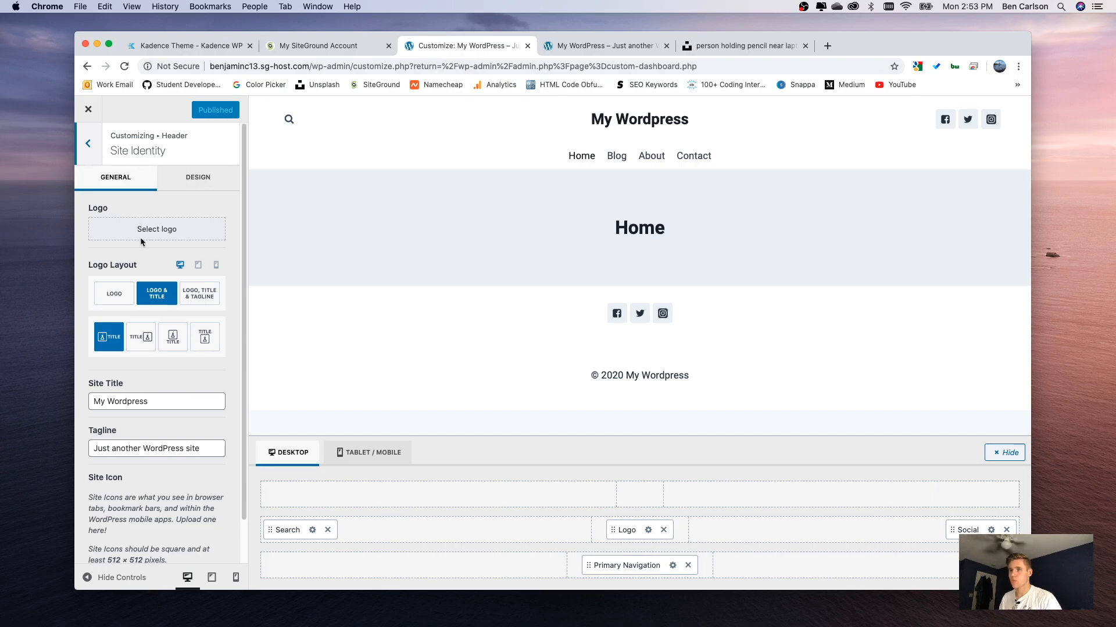
left_click_drag(170, 401, 62, 405)
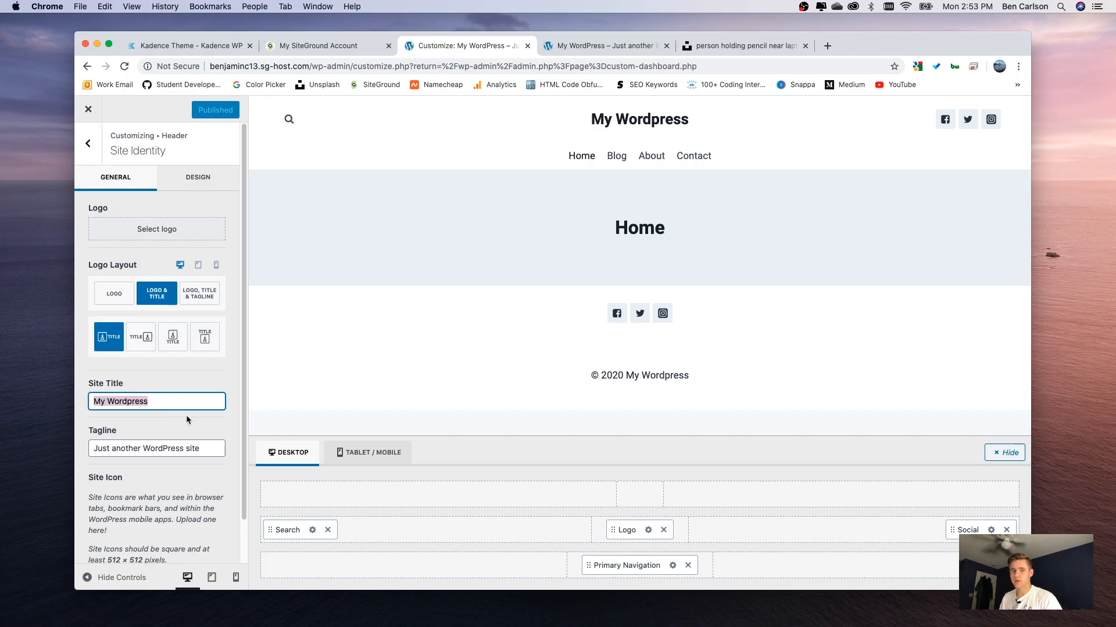
type("Benjam")
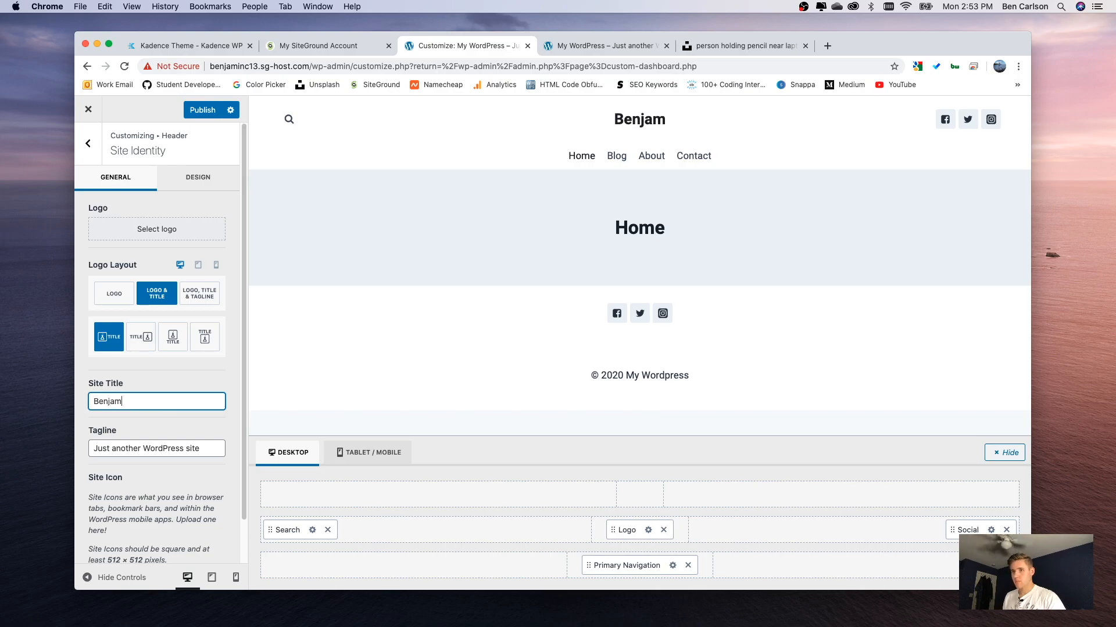
type("in Carlson")
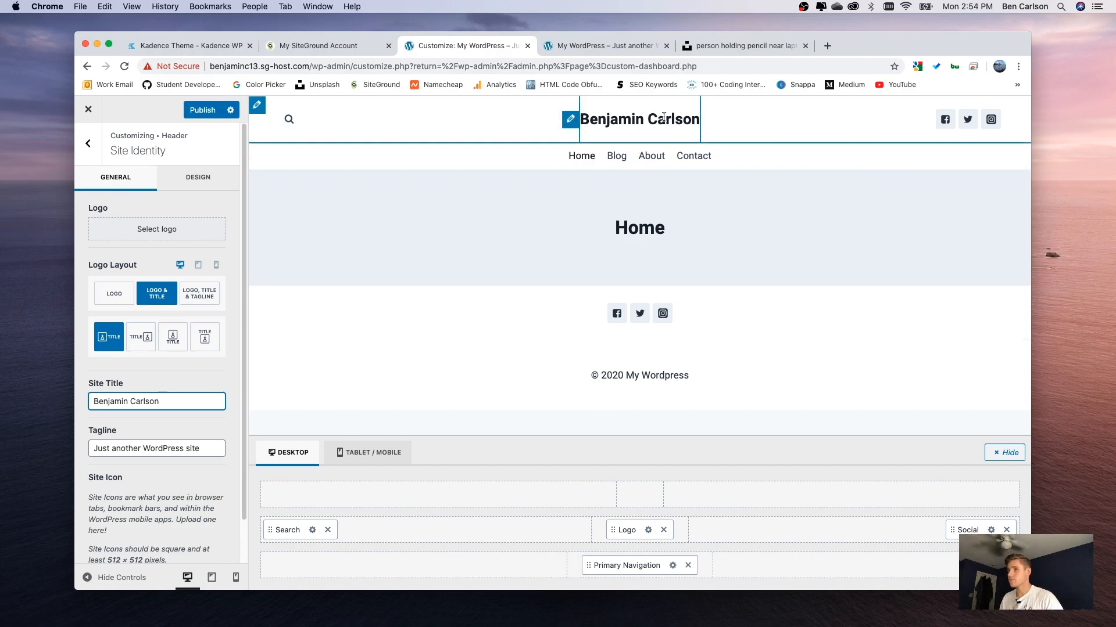
scroll(195, 404, "down", 2)
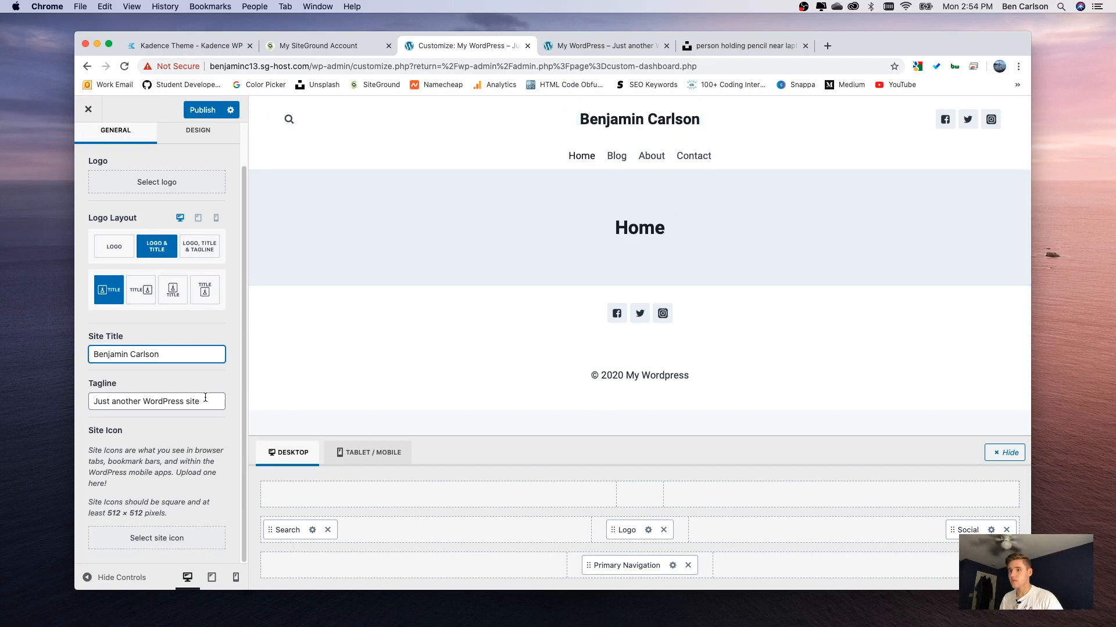
left_click_drag(205, 398, 33, 396)
type("Personal websi")
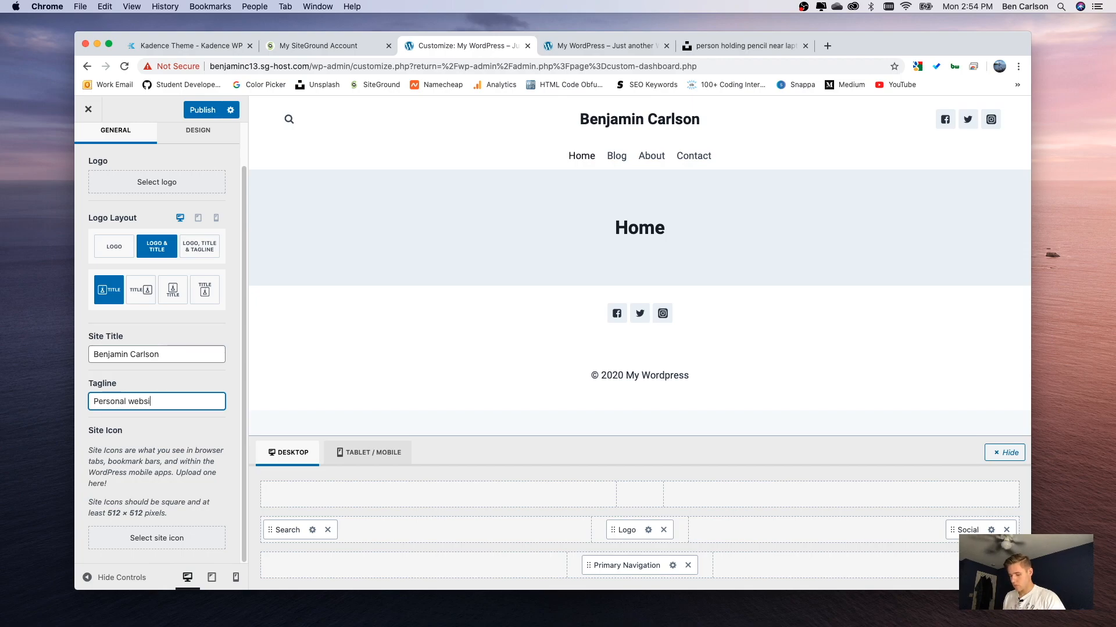
type("te and blog")
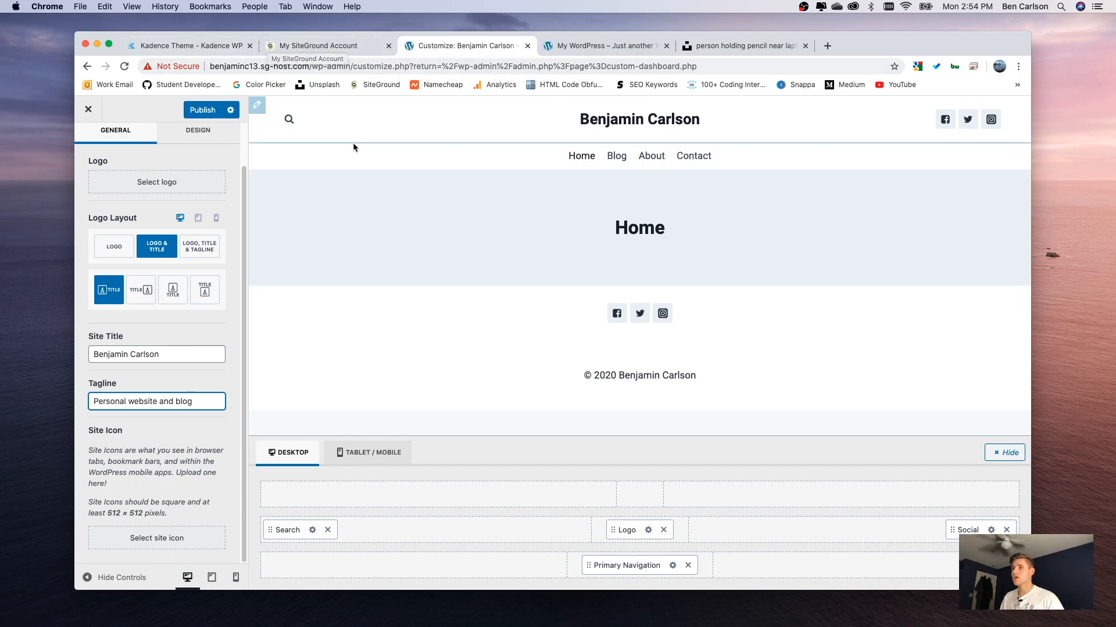
left_click(155, 535)
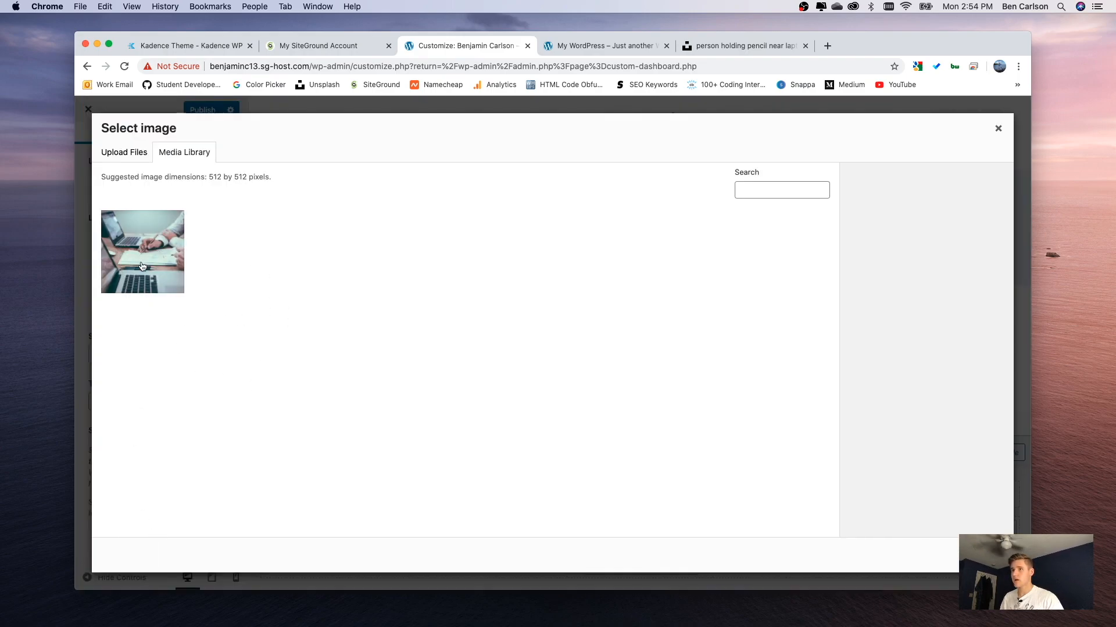
left_click_drag(102, 176, 260, 177)
left_click(324, 176)
triple_click(273, 179)
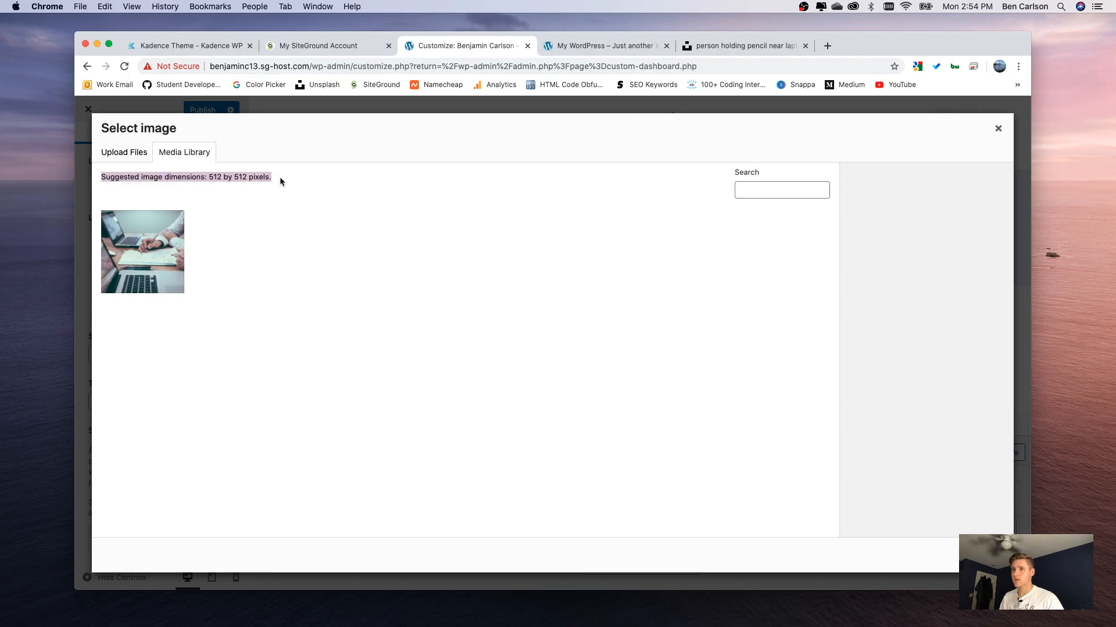
left_click(280, 181)
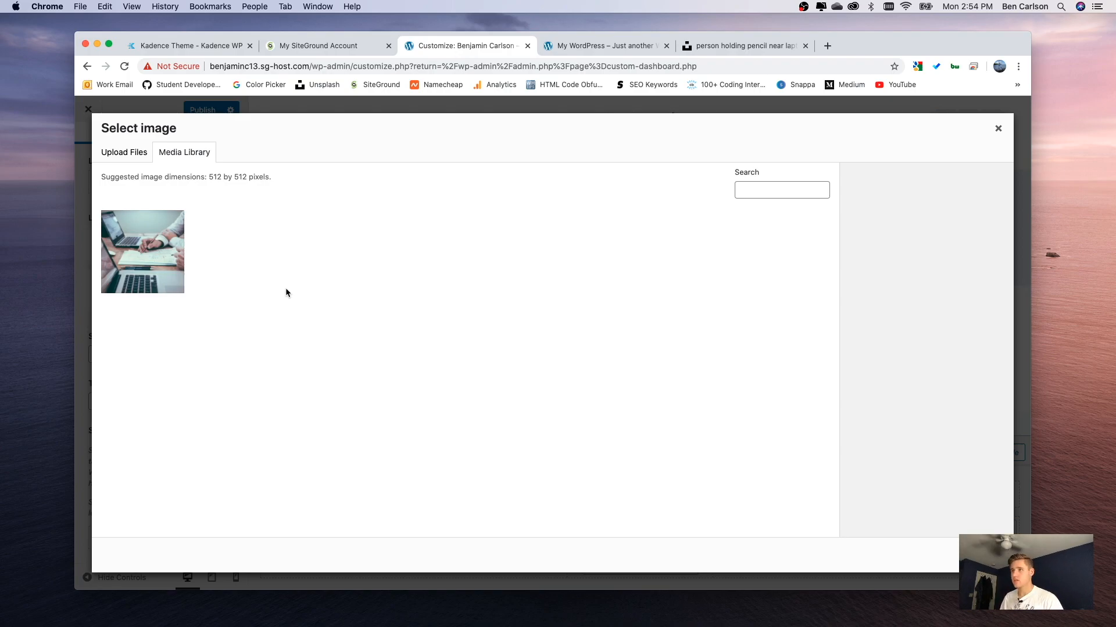
left_click(163, 253)
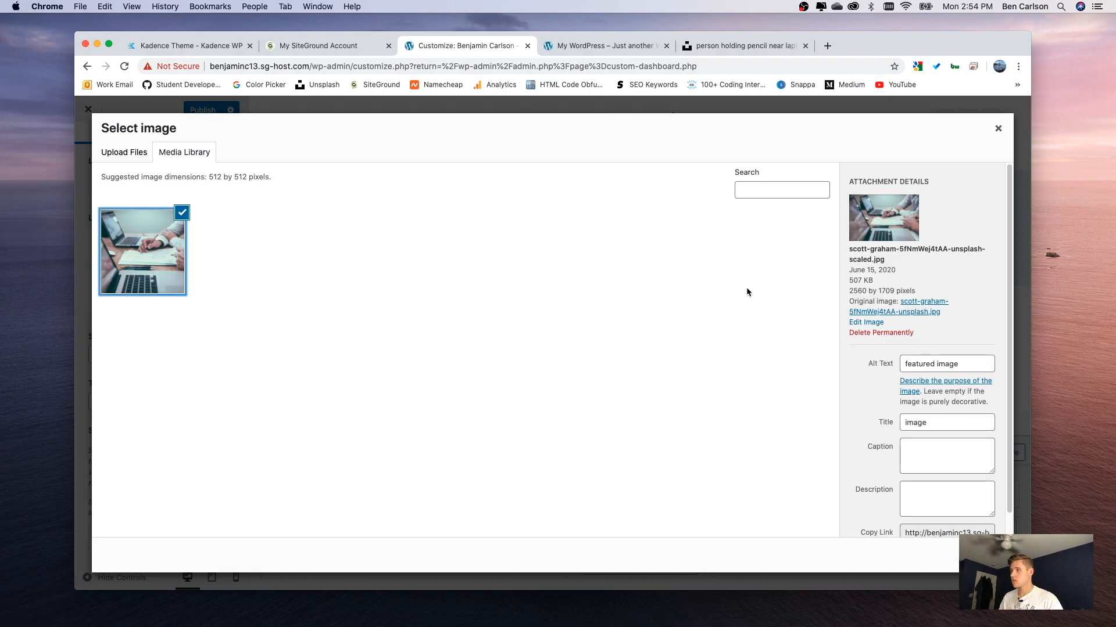
left_click_drag(849, 290, 964, 291)
left_click(934, 289)
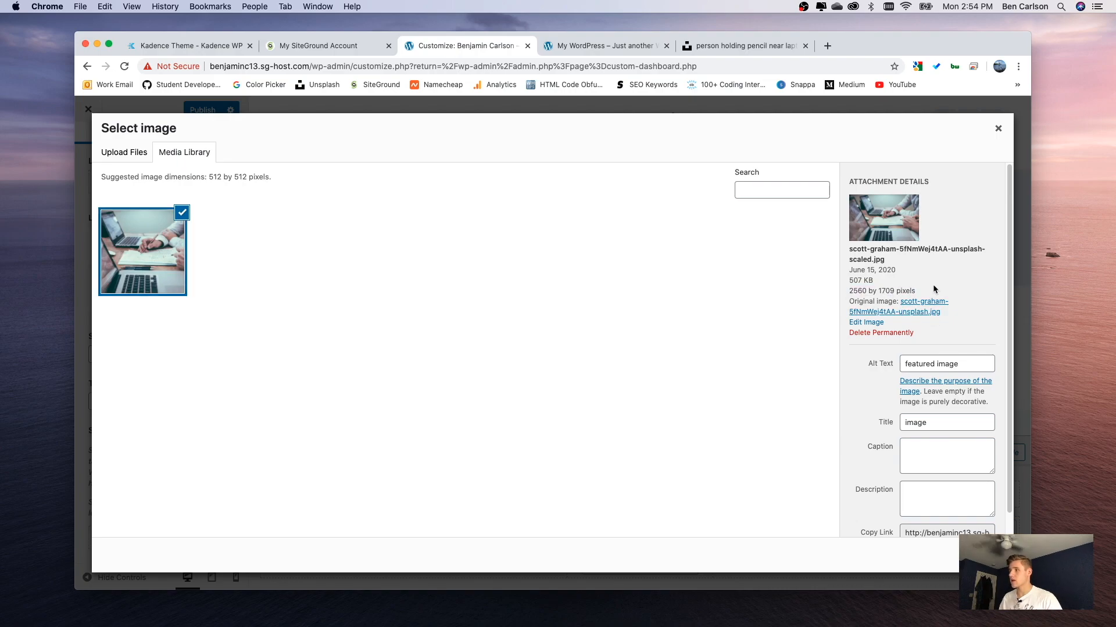
left_click(997, 129)
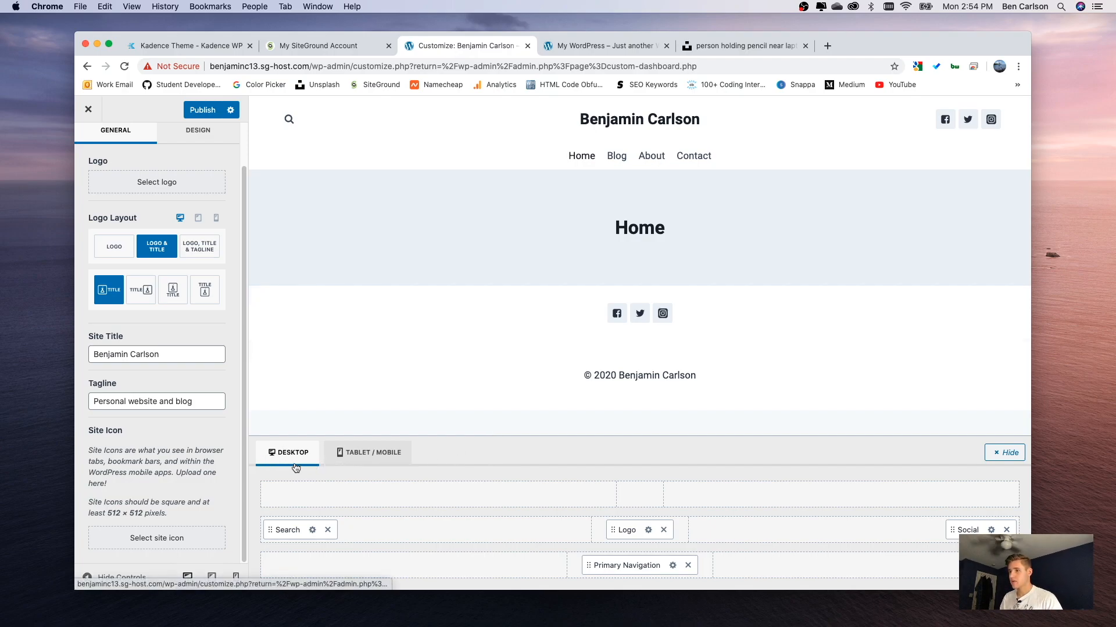
- Centre the menu trigger in the main row and the logo in the top row of the tablet/mobile header
left_click(359, 459)
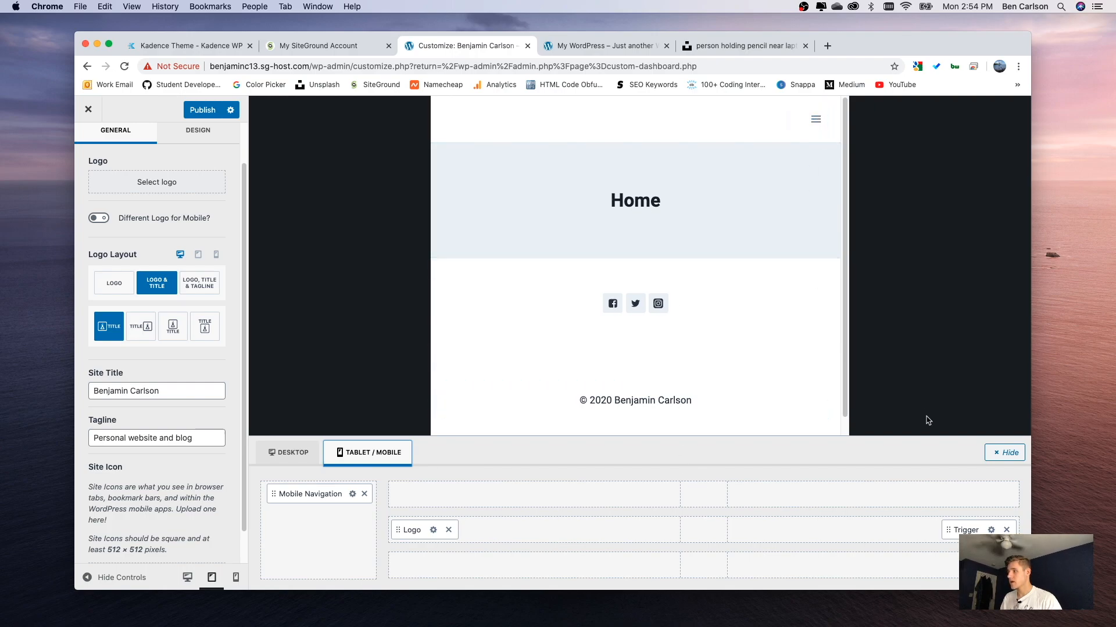
left_click_drag(976, 529, 722, 526)
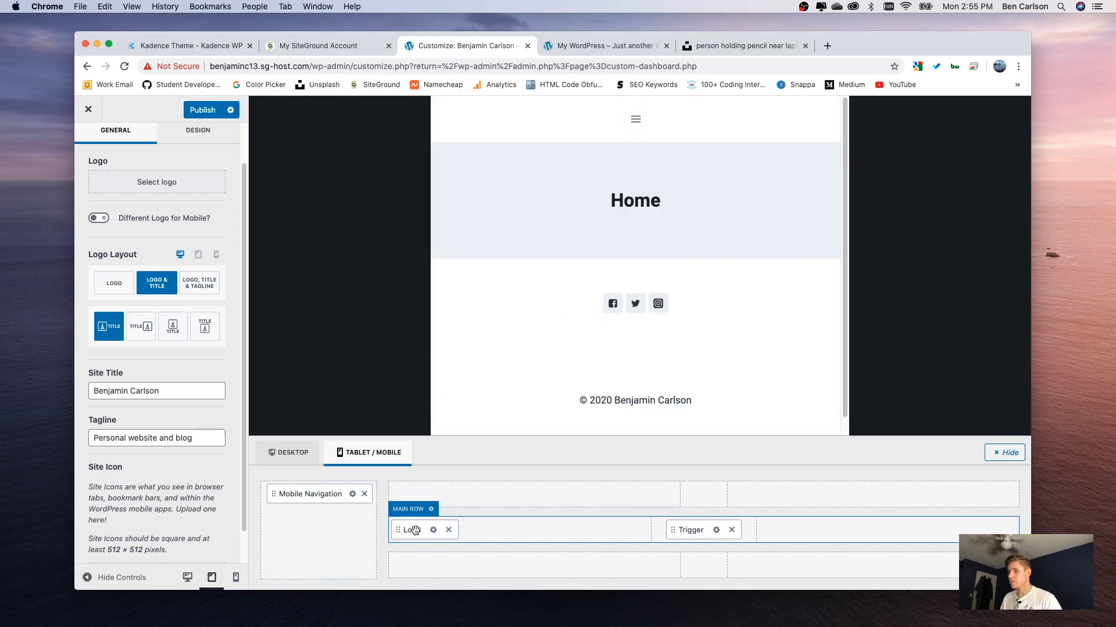
left_click_drag(414, 533, 720, 485)
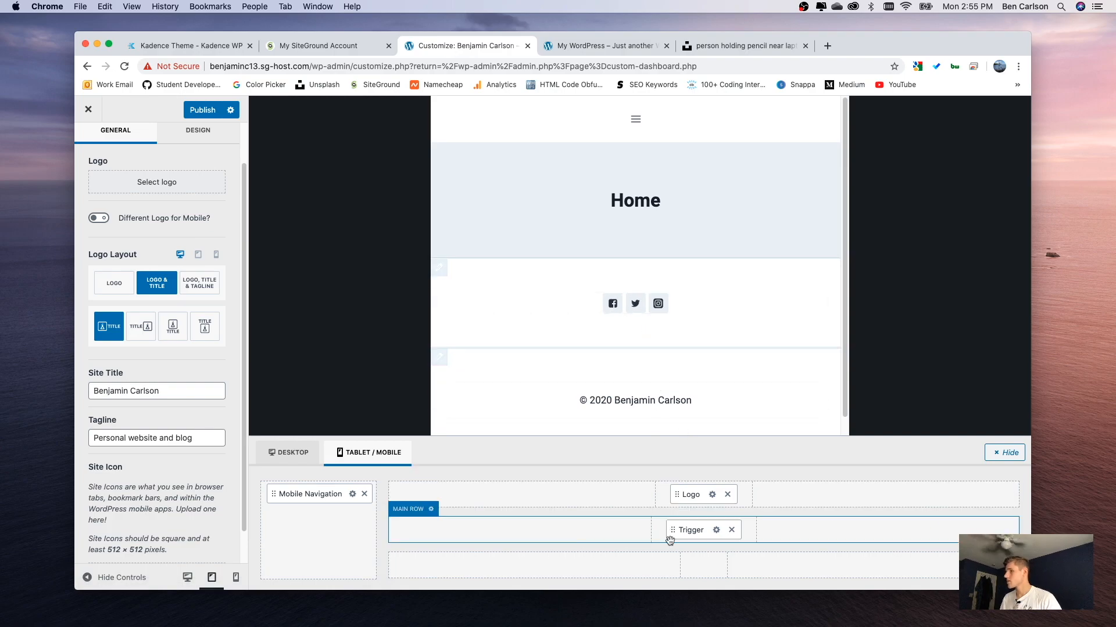
left_click(712, 495)
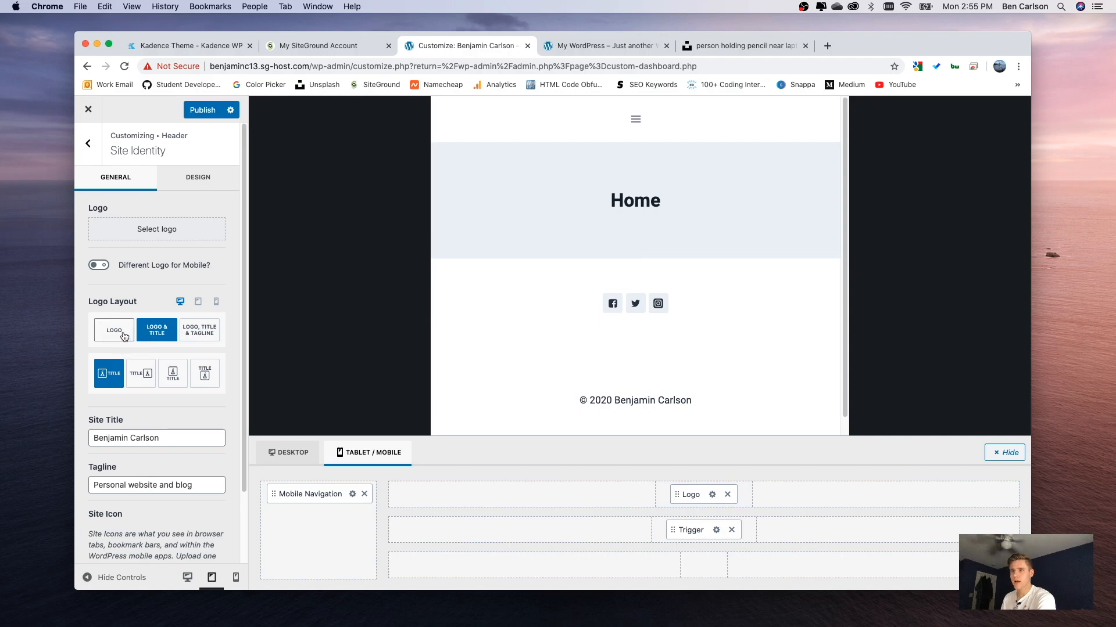
- Replace the logo in the mobile header's top row with an HTML item
left_click(199, 330)
left_click(159, 332)
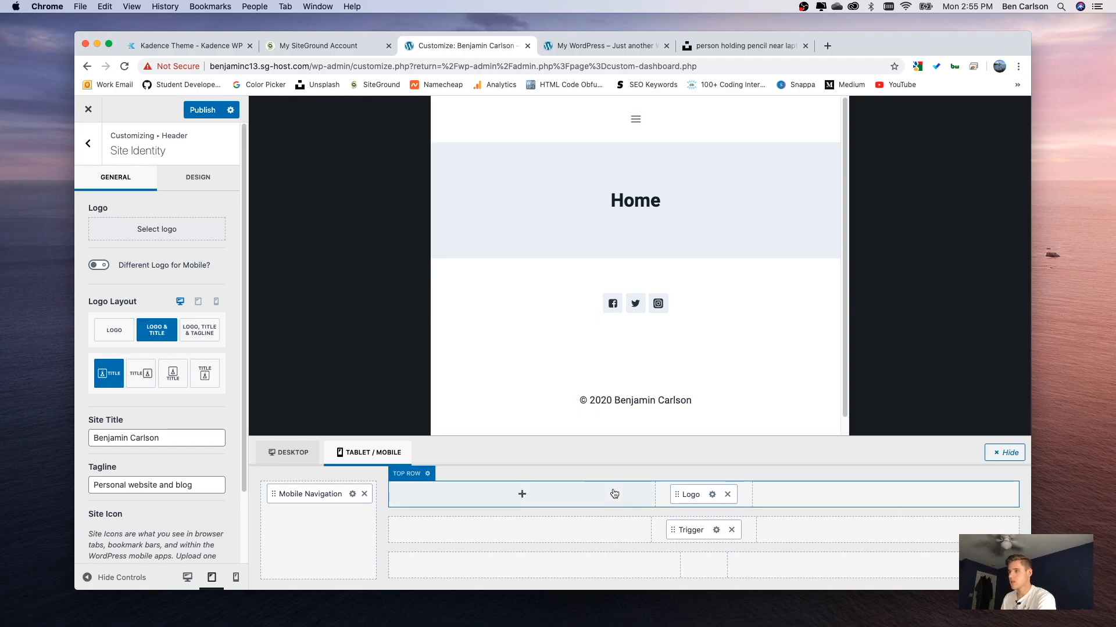
left_click(726, 495)
left_click(706, 494)
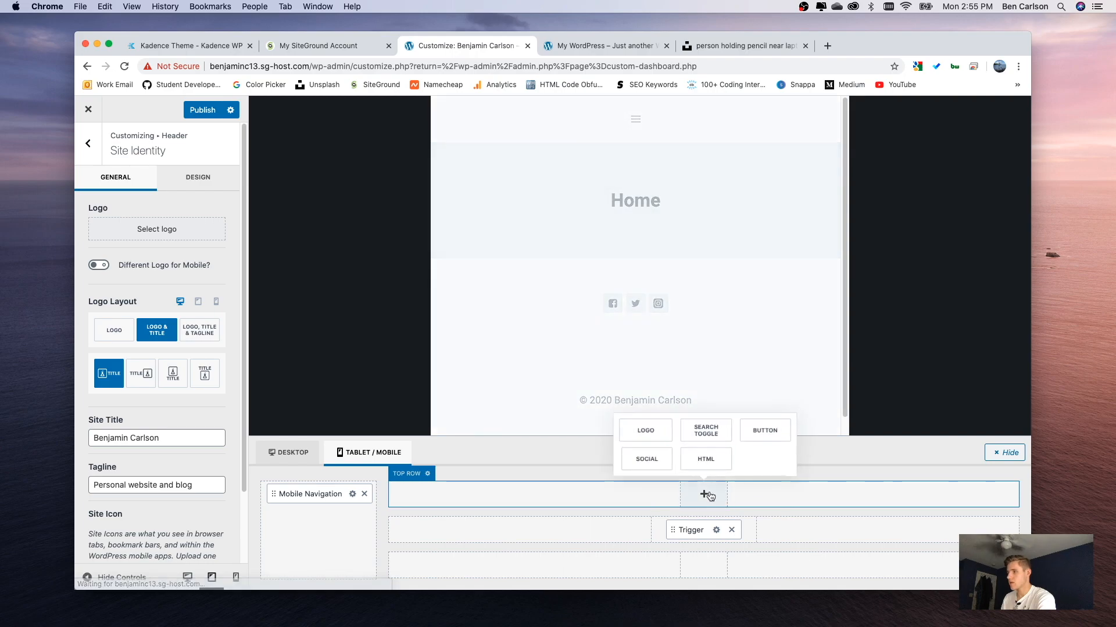
left_click(704, 460)
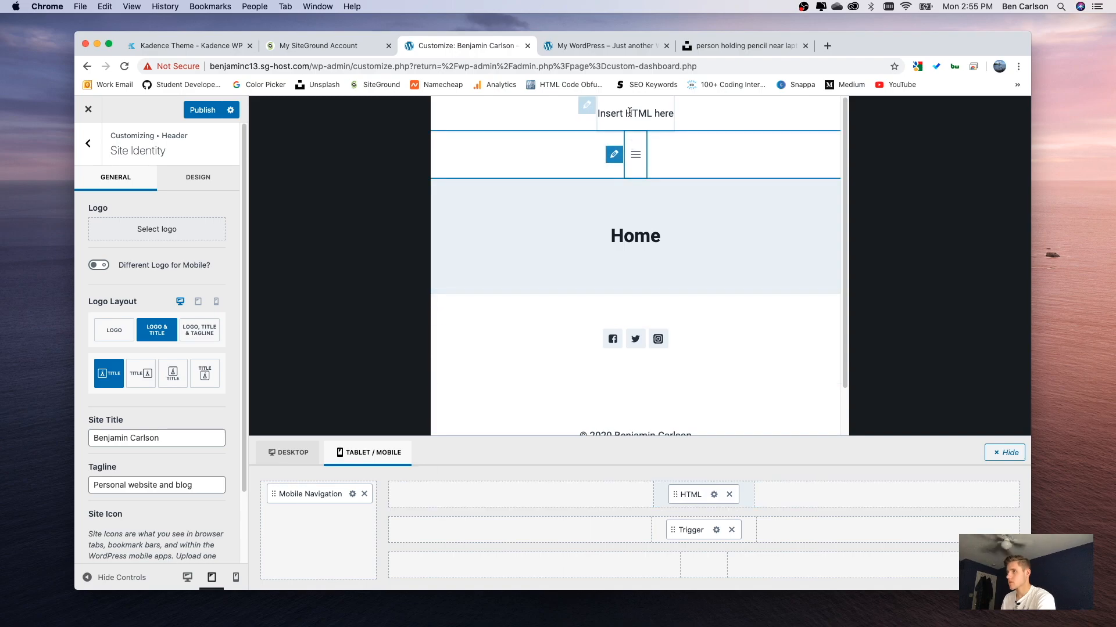
left_click(591, 109)
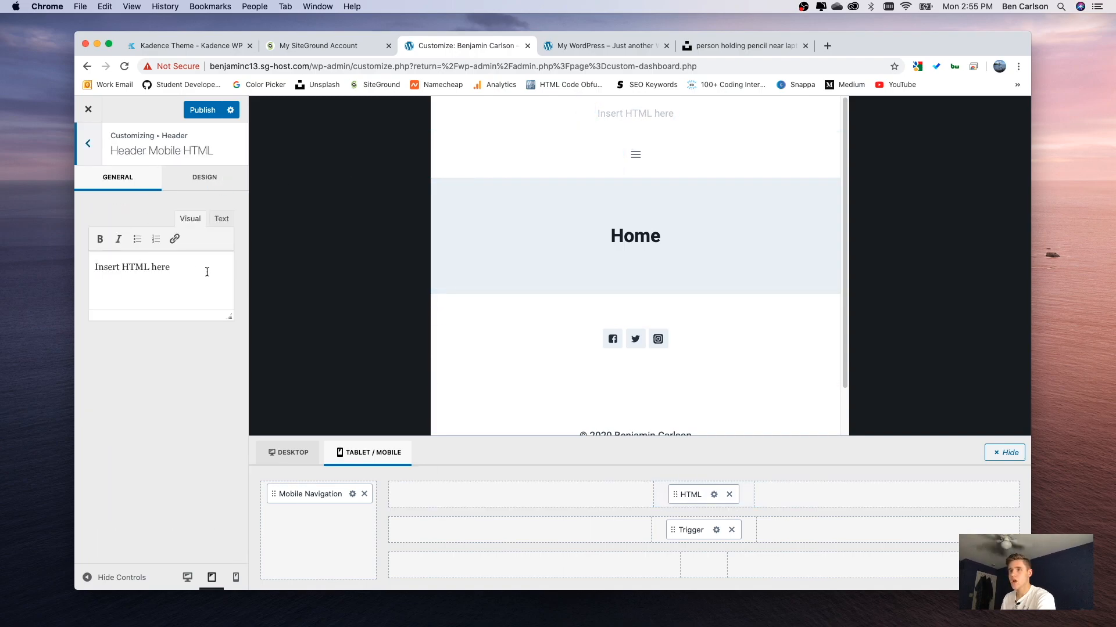
left_click_drag(206, 271, 90, 262)
type("benjamin")
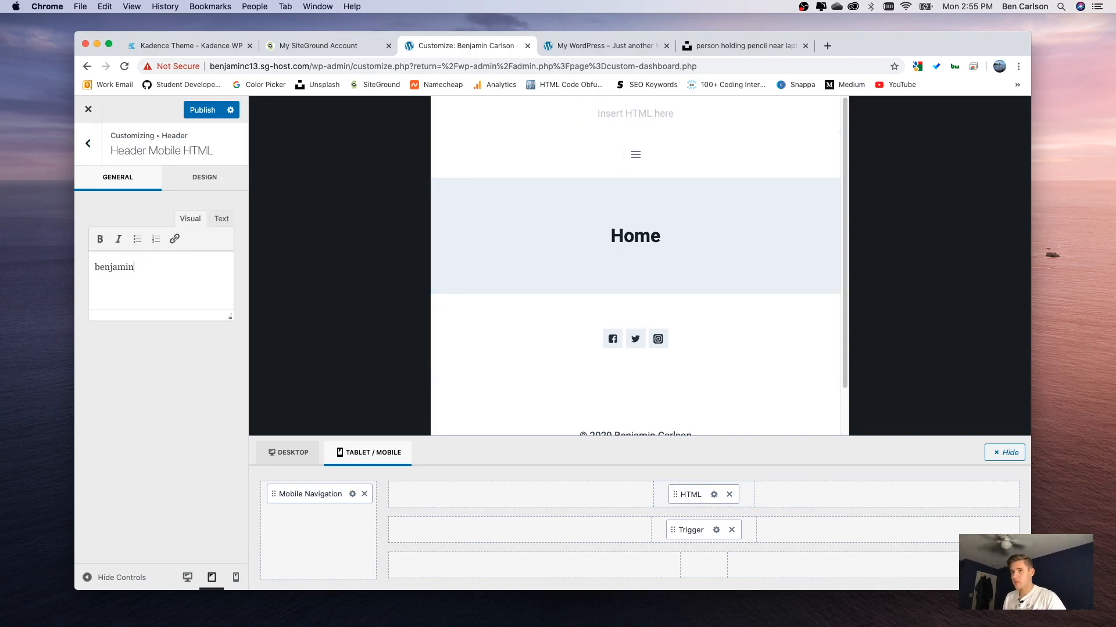
key("BackSpace")
key("BackSpace")
key("BackSpace")
key("BackSpace")
key("BackSpace")
type("Benjamin Caerl")
key("BackSpace")
key("BackSpace")
key("BackSpace")
type("rlson")
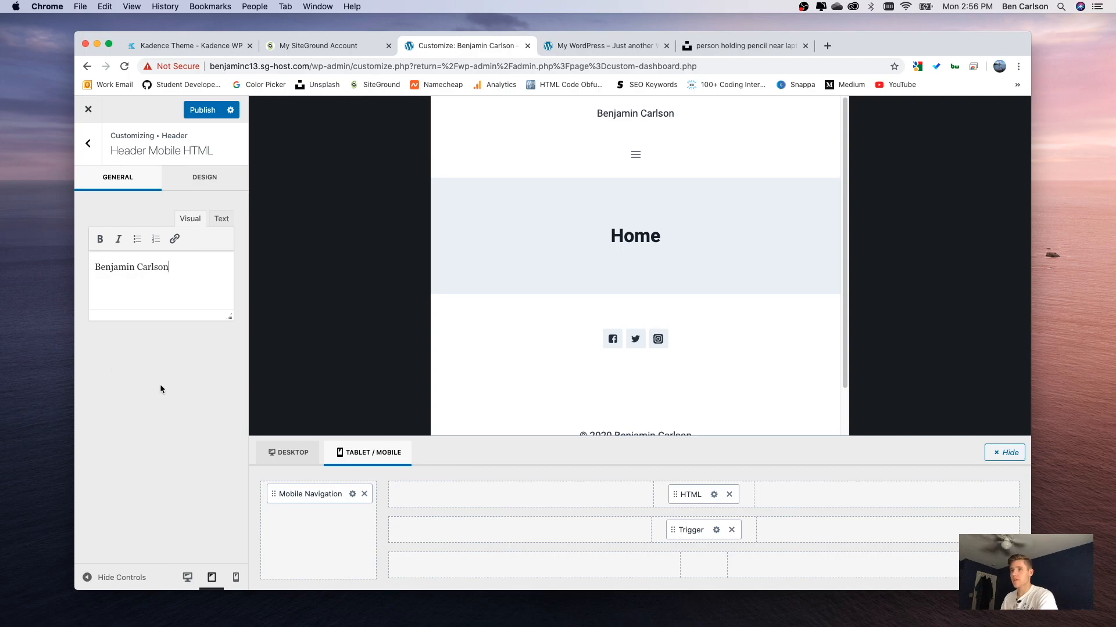
left_click(174, 239)
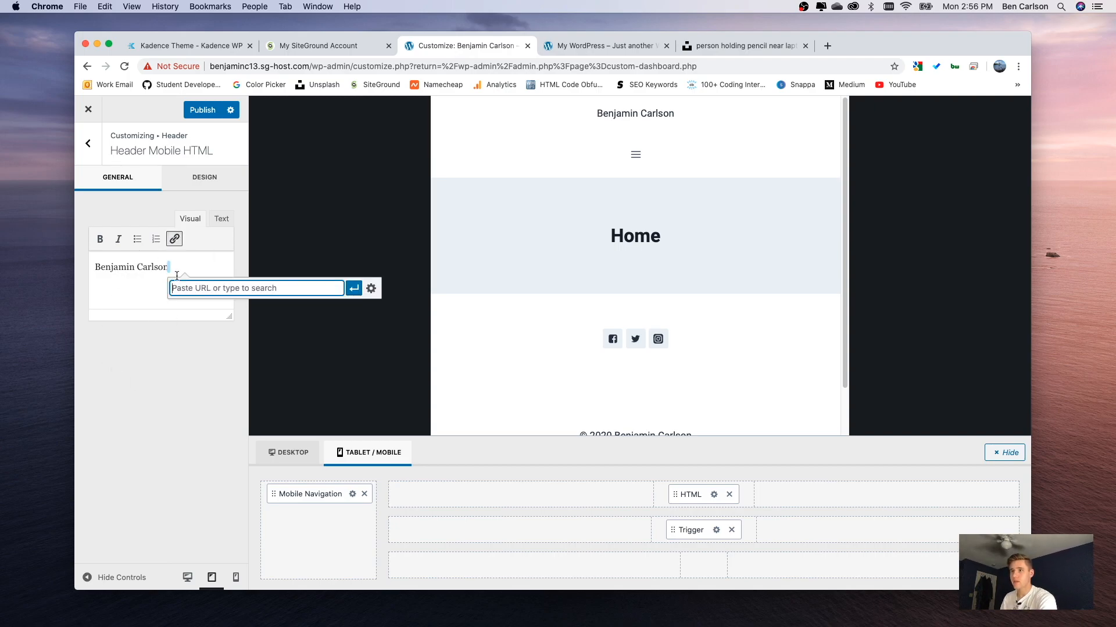
type("/")
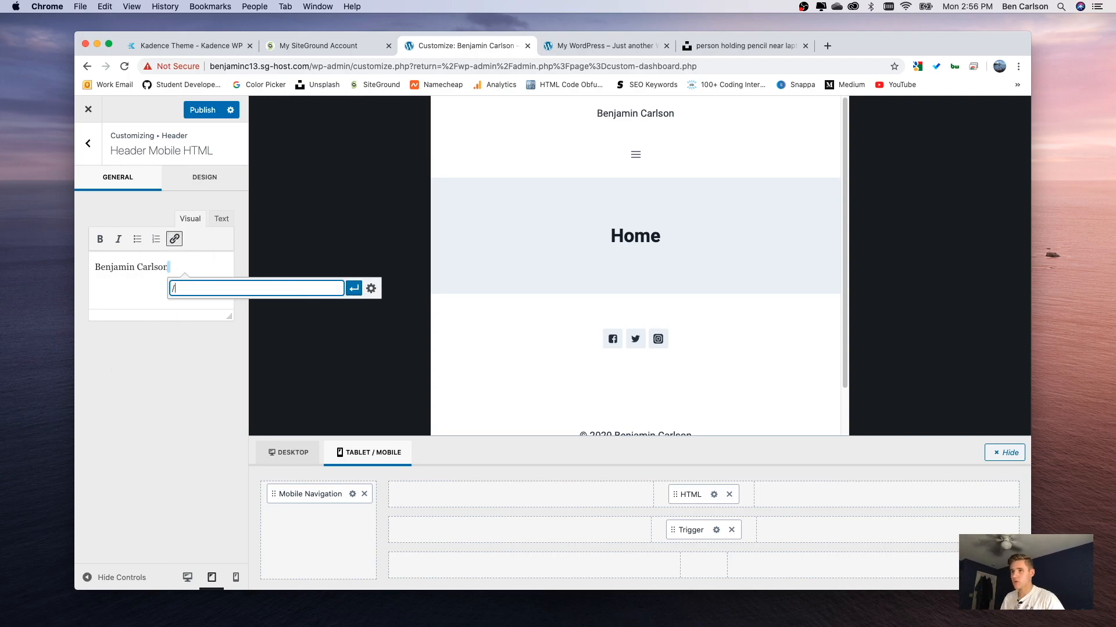
left_click(356, 291)
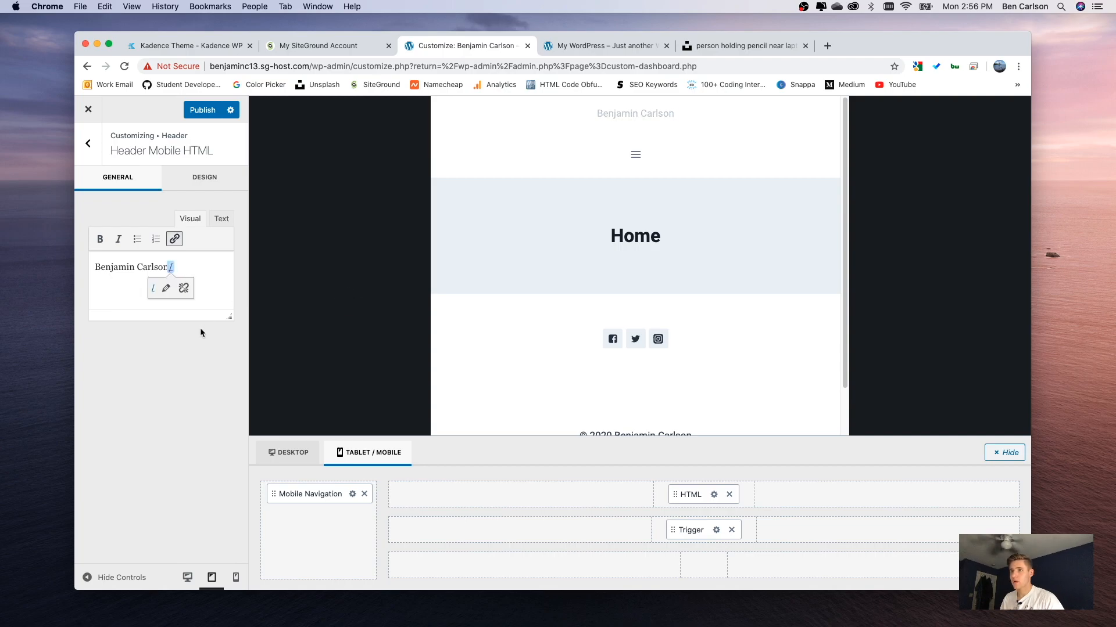
left_click(187, 262)
key("BackSpace")
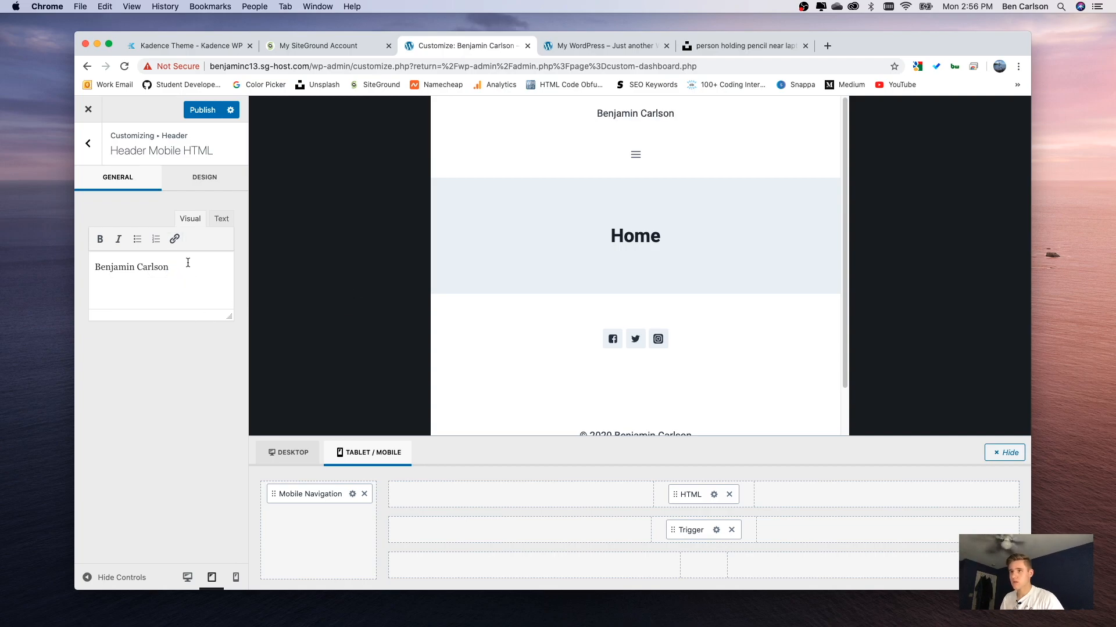
- Link the Benjamin Carlson text to the Home page and publish the header changes
left_click_drag(187, 262, 87, 264)
left_click(174, 239)
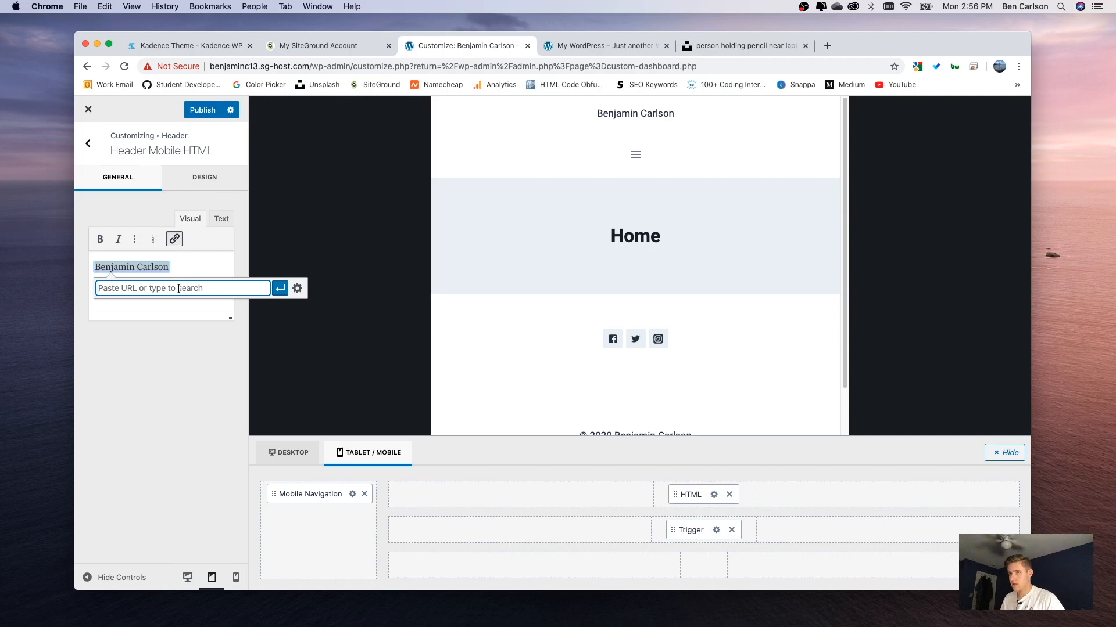
left_click(297, 288)
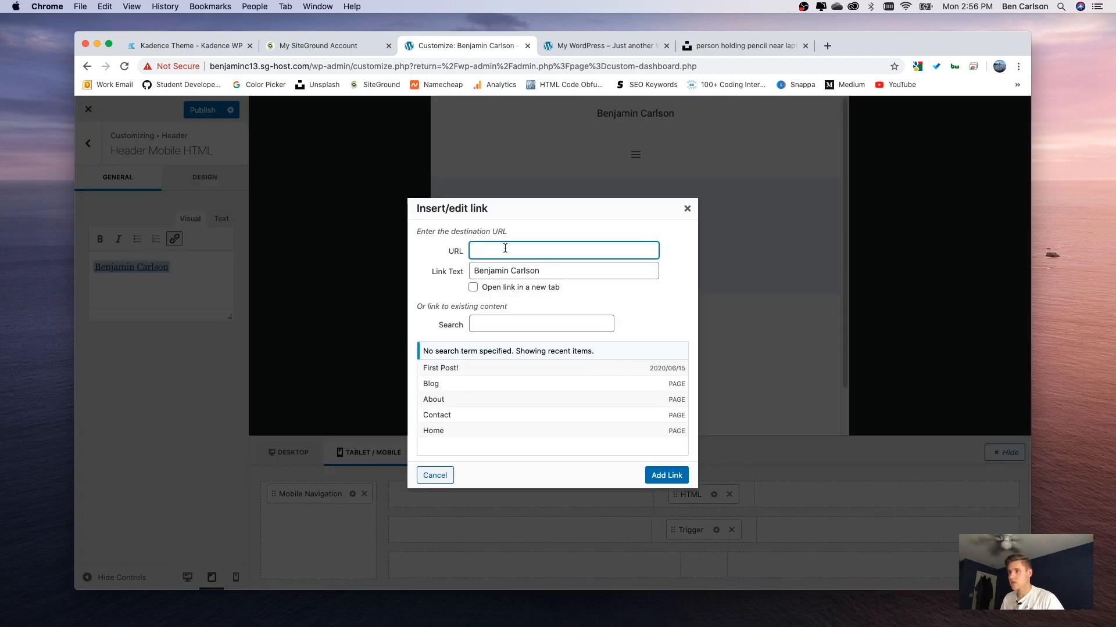
left_click(453, 431)
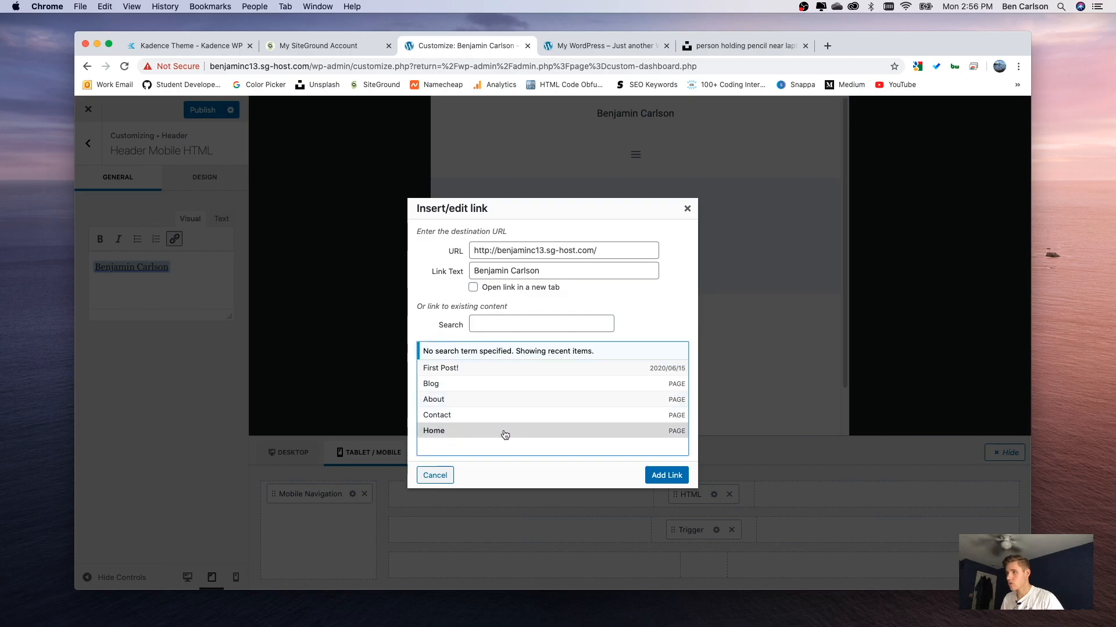
left_click(666, 476)
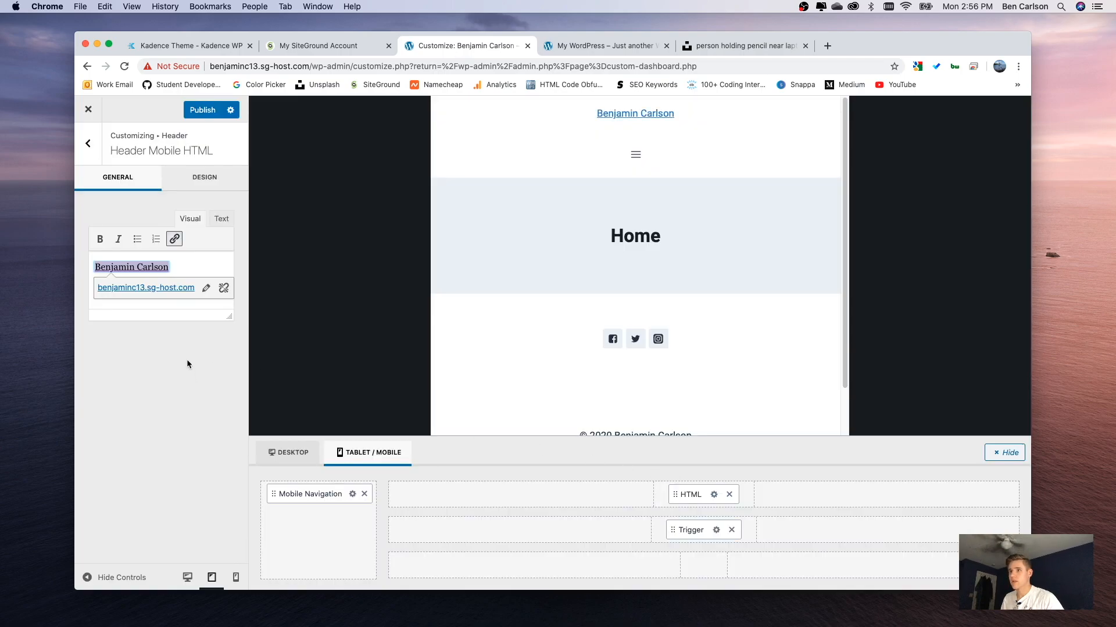
left_click(187, 359)
left_click(185, 270)
left_click(205, 287)
left_click(209, 352)
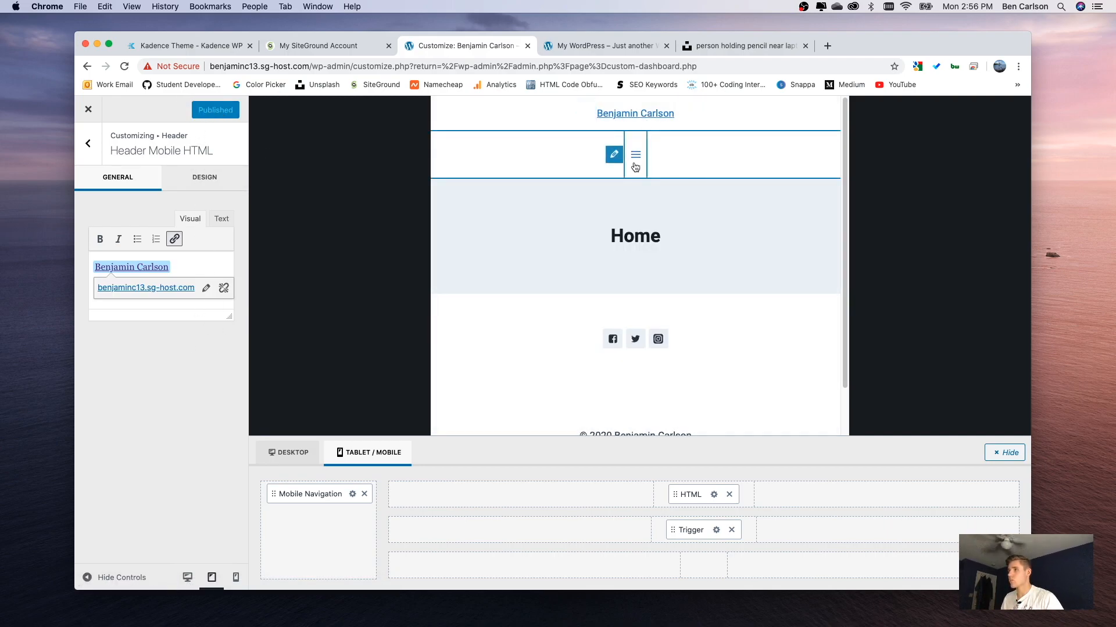
left_click(87, 144)
- Close the customizer and reload the live site to check the updated header
left_click(89, 144)
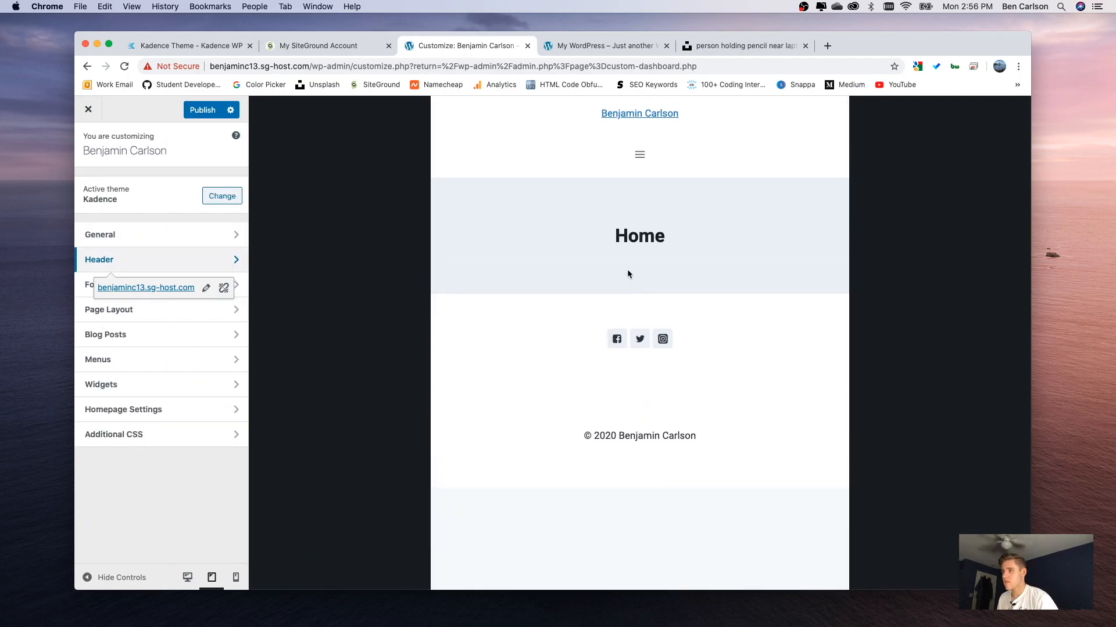
left_click(89, 110)
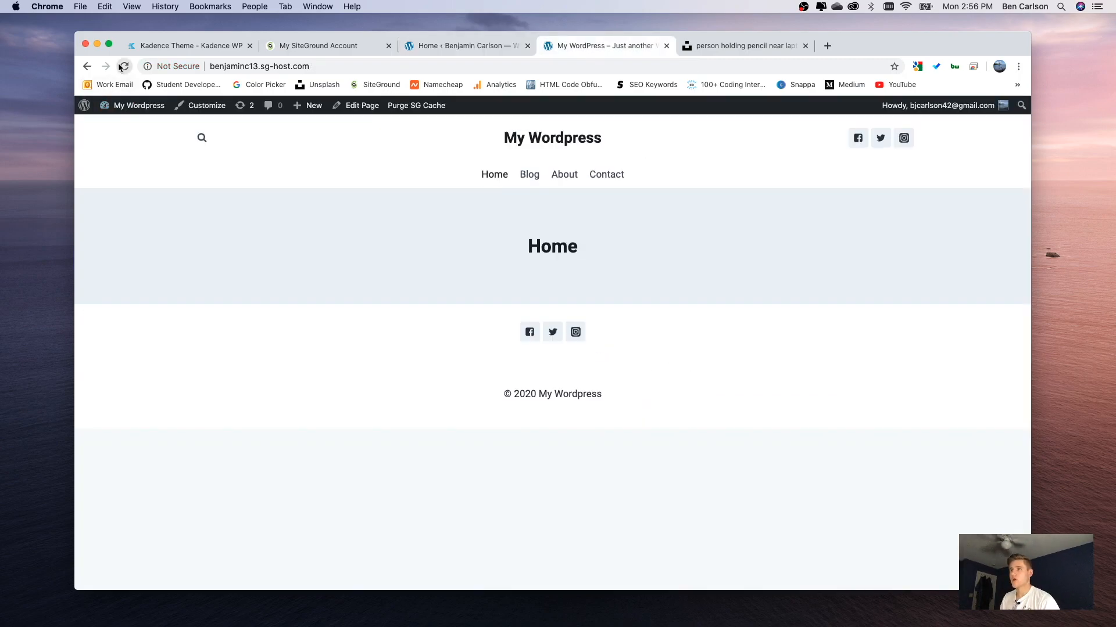
left_click(125, 66)
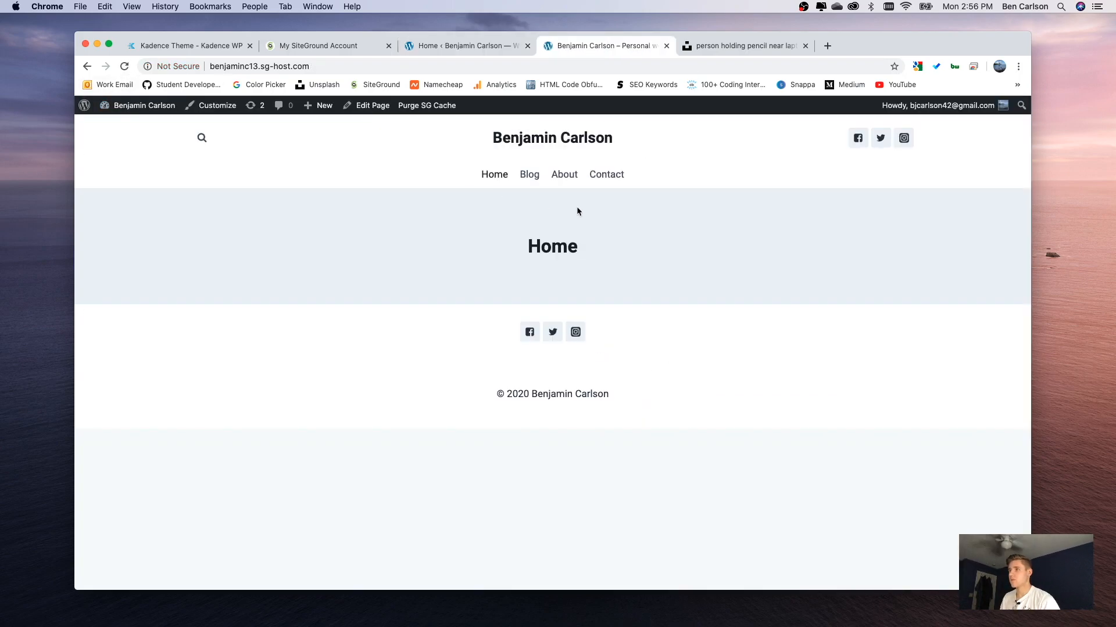
left_click_drag(491, 144, 613, 142)
left_click(660, 197)
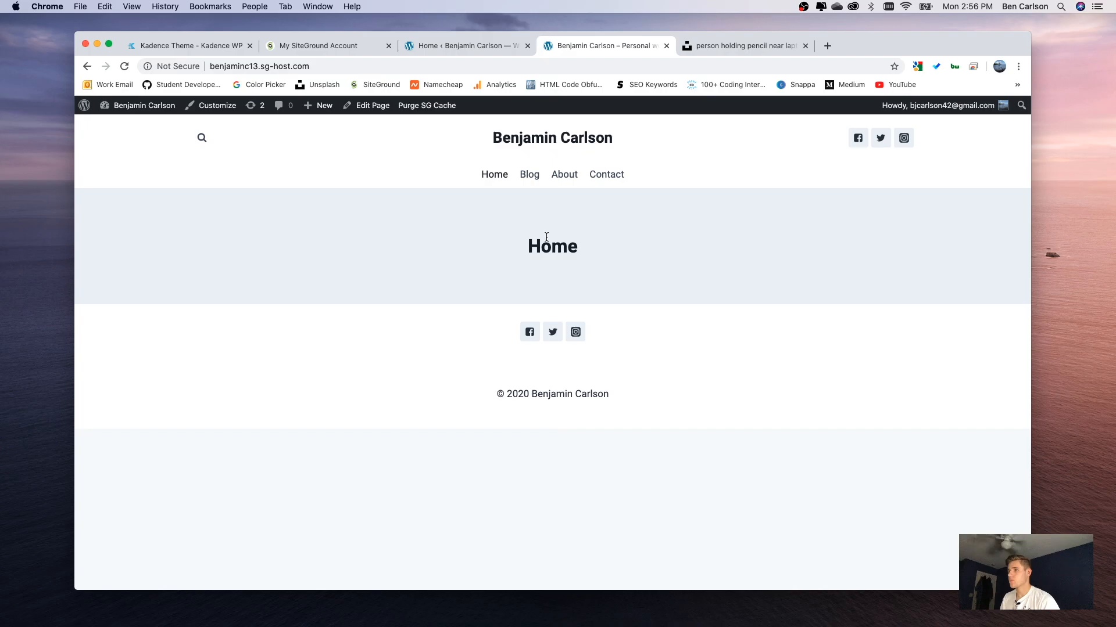
- Browse the live Blog page and First Post! article, then return to the Dashboard
left_click(529, 176)
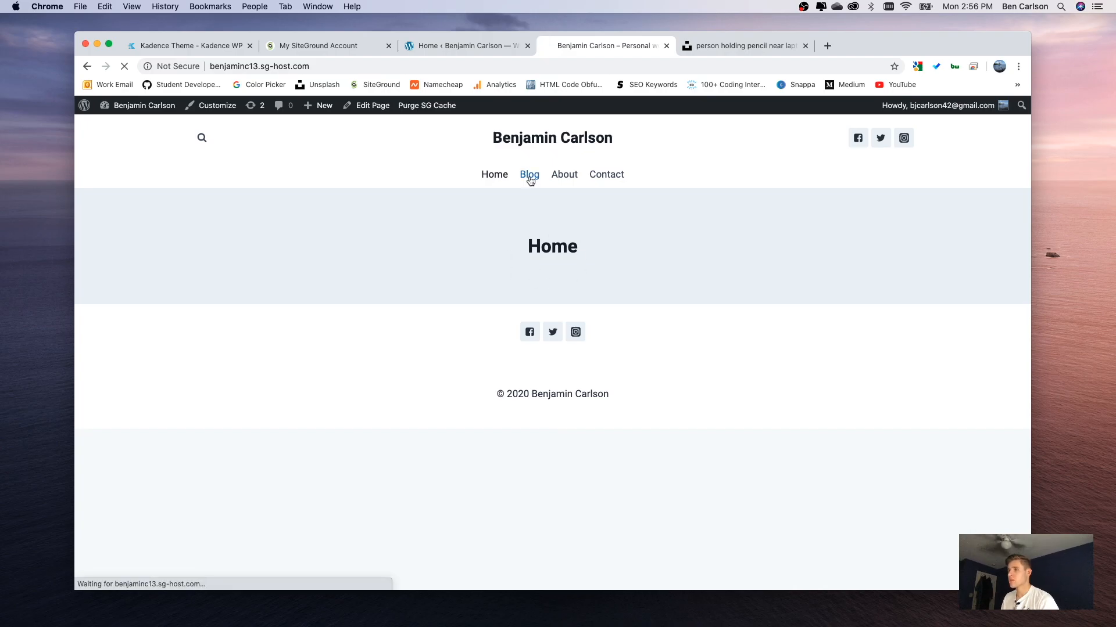
scroll(546, 244, "down", 5)
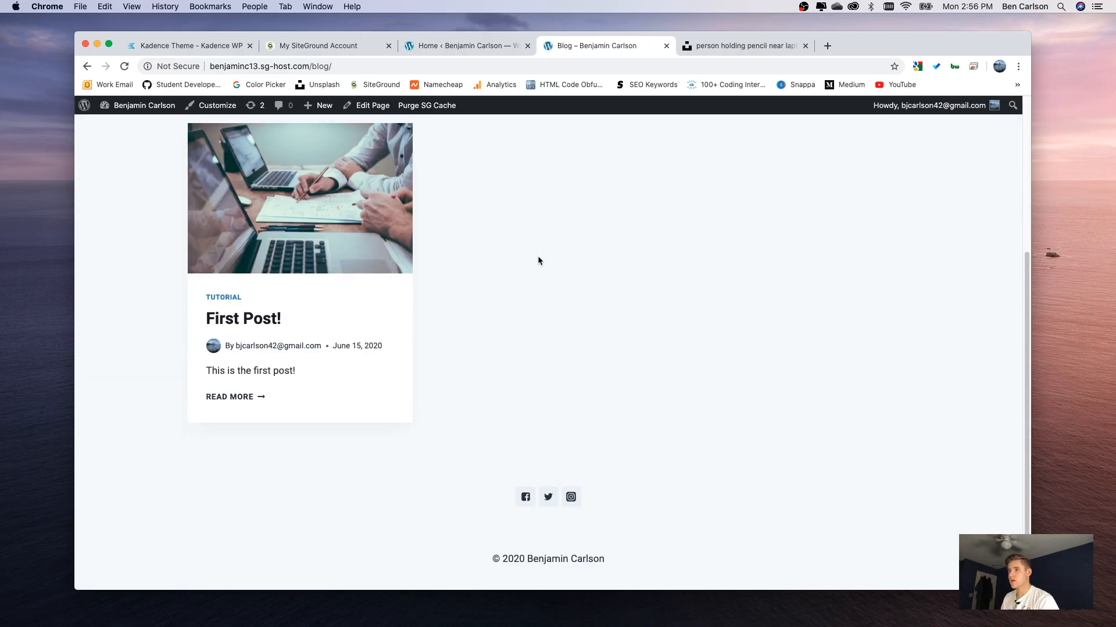
scroll(538, 256, "up", 5)
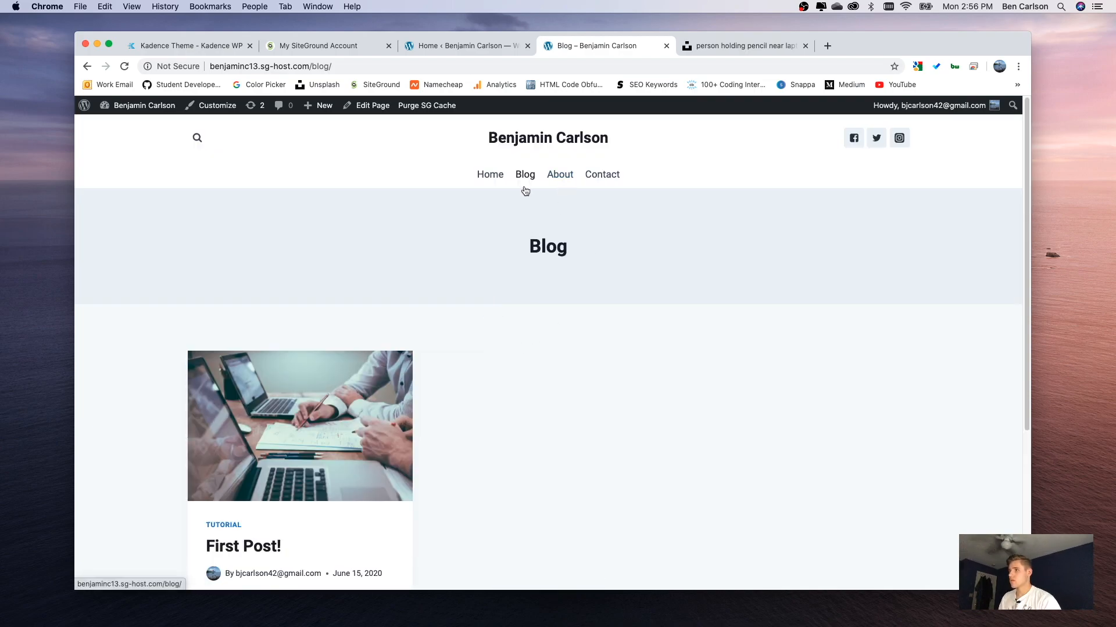
scroll(472, 262, "down", 3)
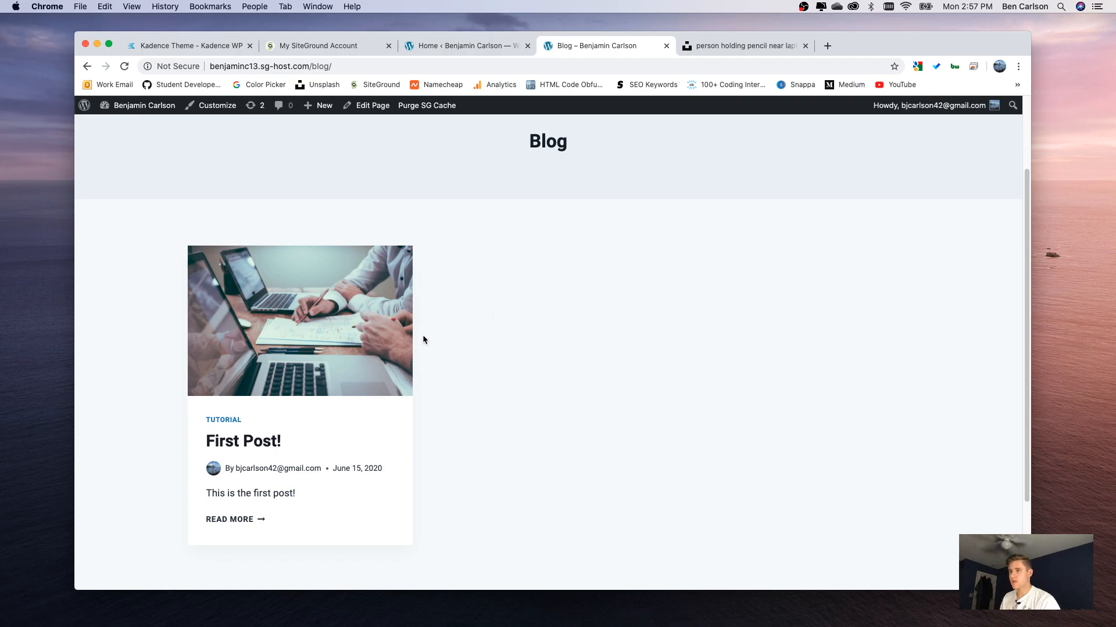
left_click(263, 331)
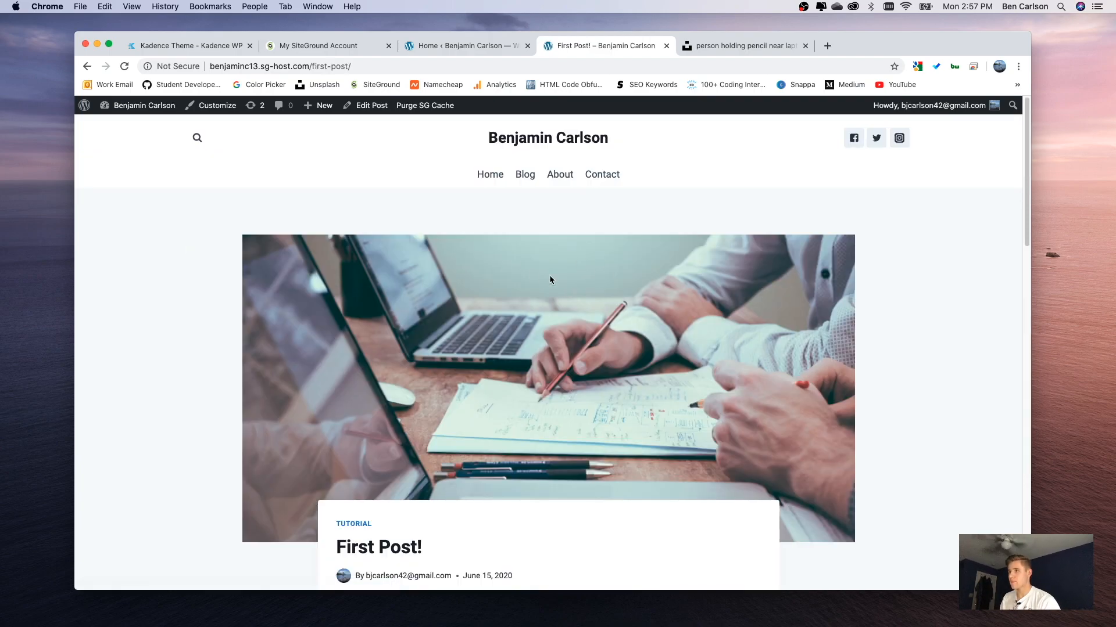
left_click(457, 47)
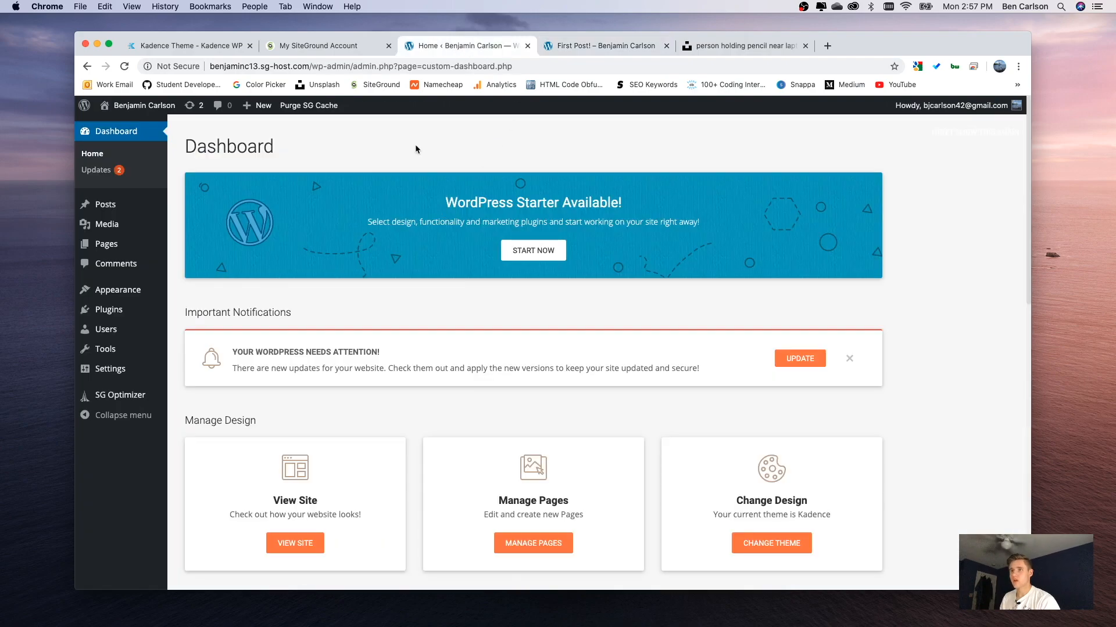
- Open the theme Customizer from Appearance > Themes and go to its Blog Posts section
left_click(100, 292)
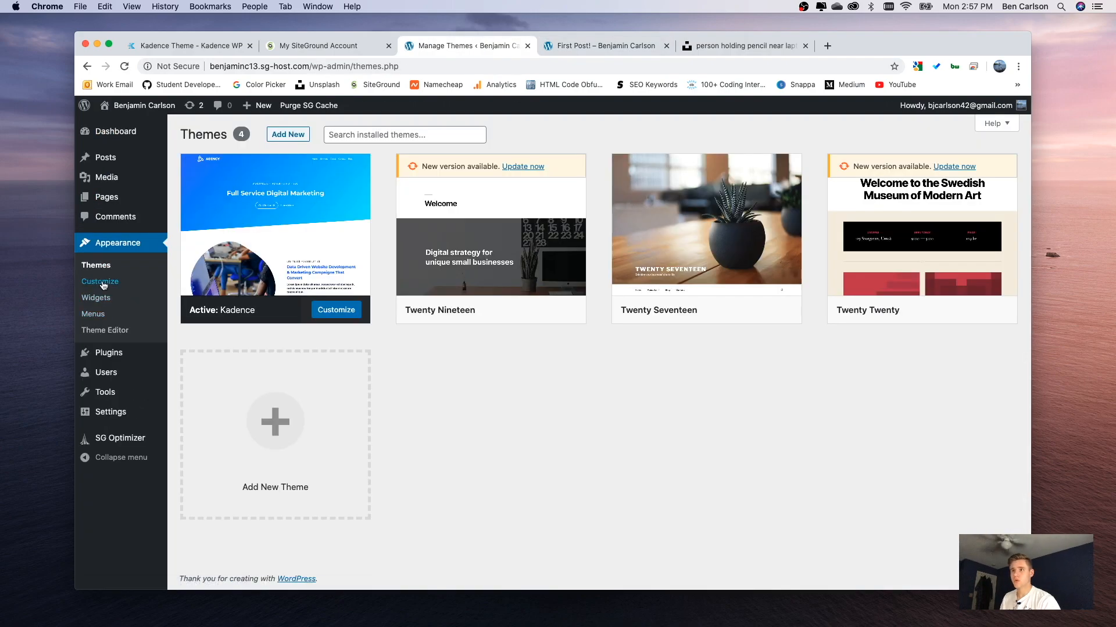
left_click(101, 283)
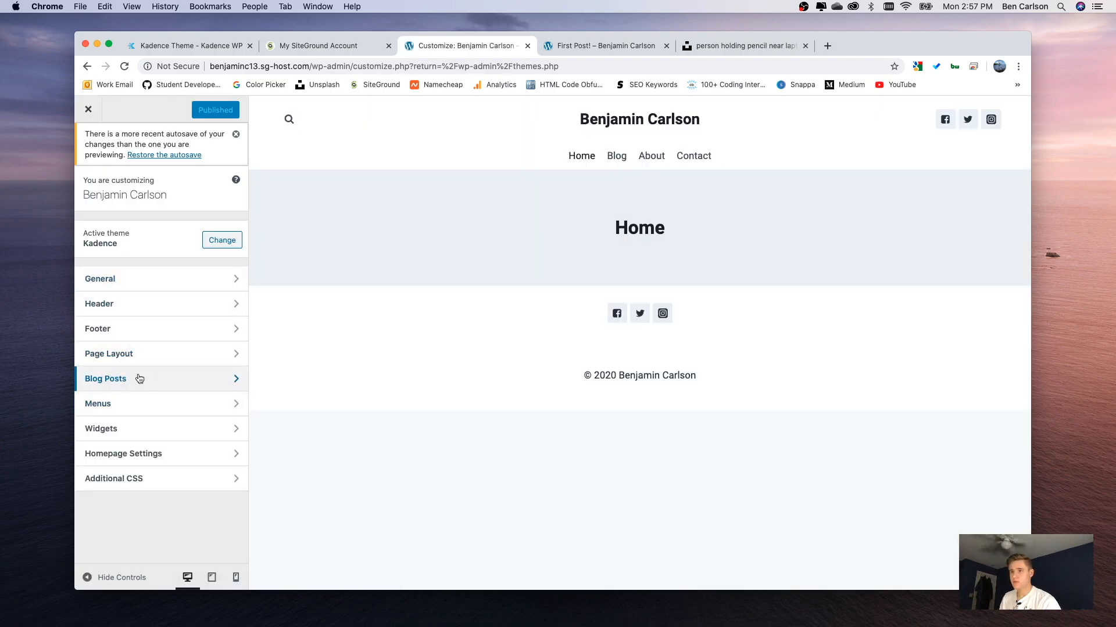
left_click(126, 380)
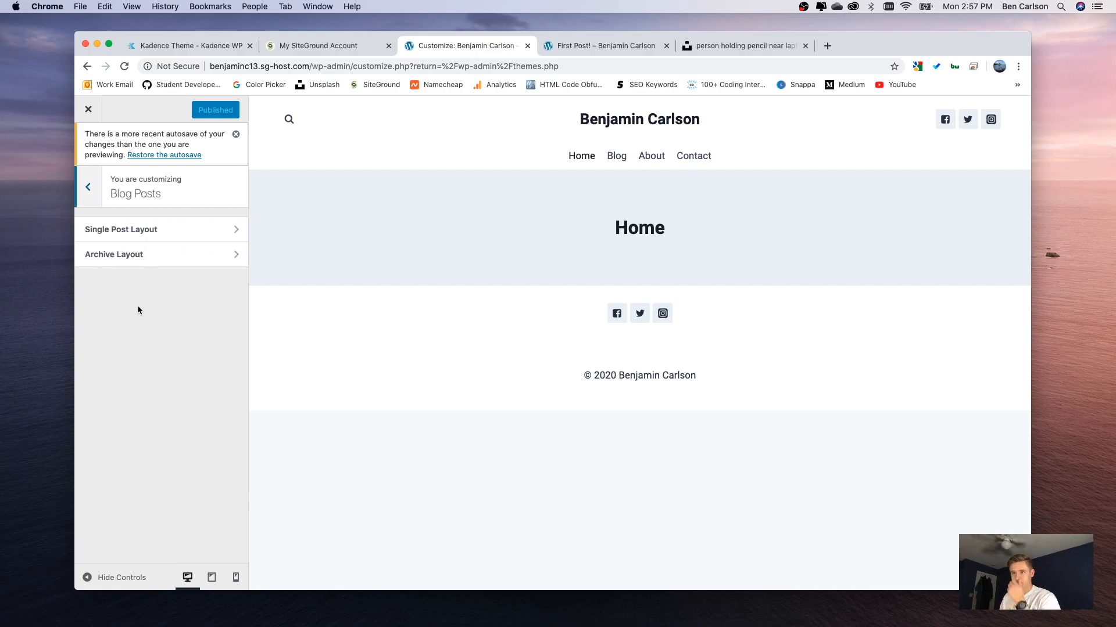
- Look over the Archive Layout settings, then open Single Post Layout
left_click(146, 257)
scroll(139, 325, "down", 10)
scroll(139, 388, "up", 10)
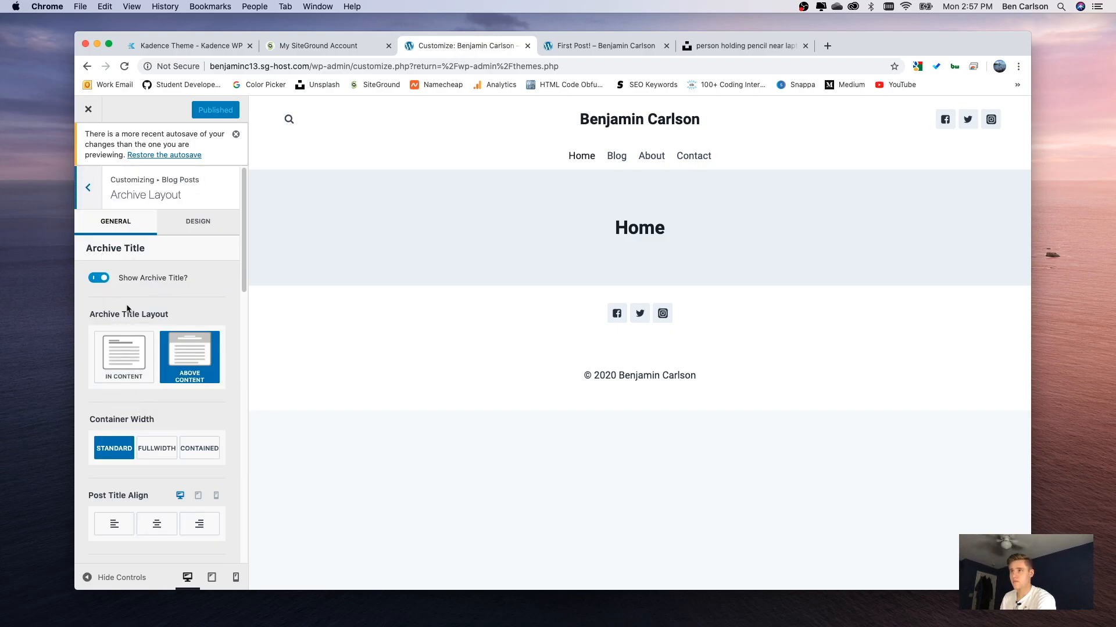
scroll(131, 360, "down", 10)
scroll(132, 425, "up", 10)
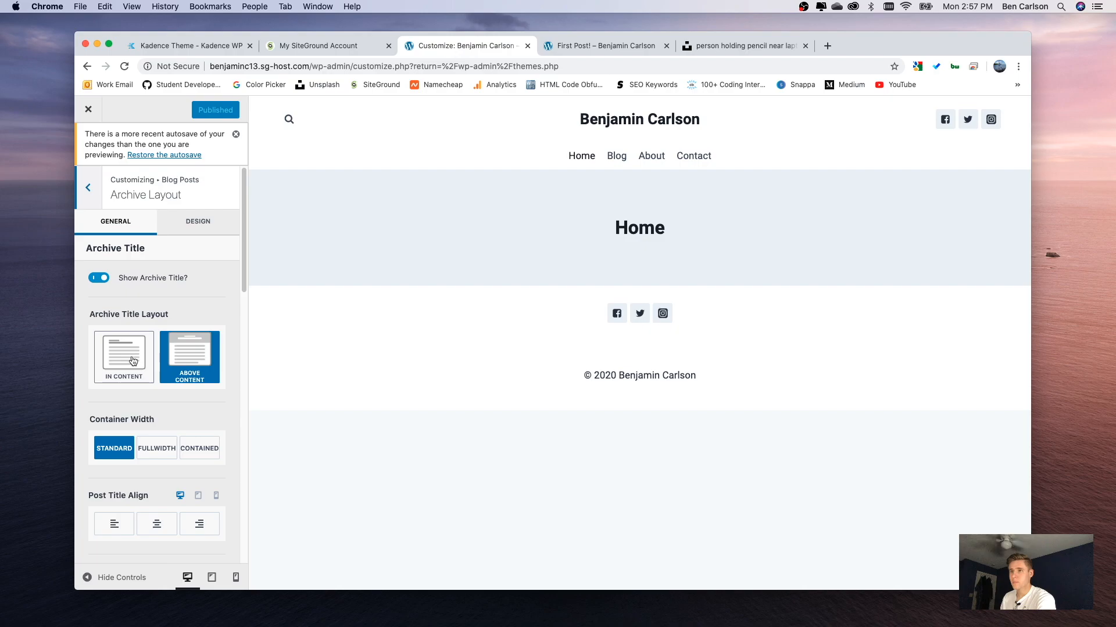
left_click(93, 195)
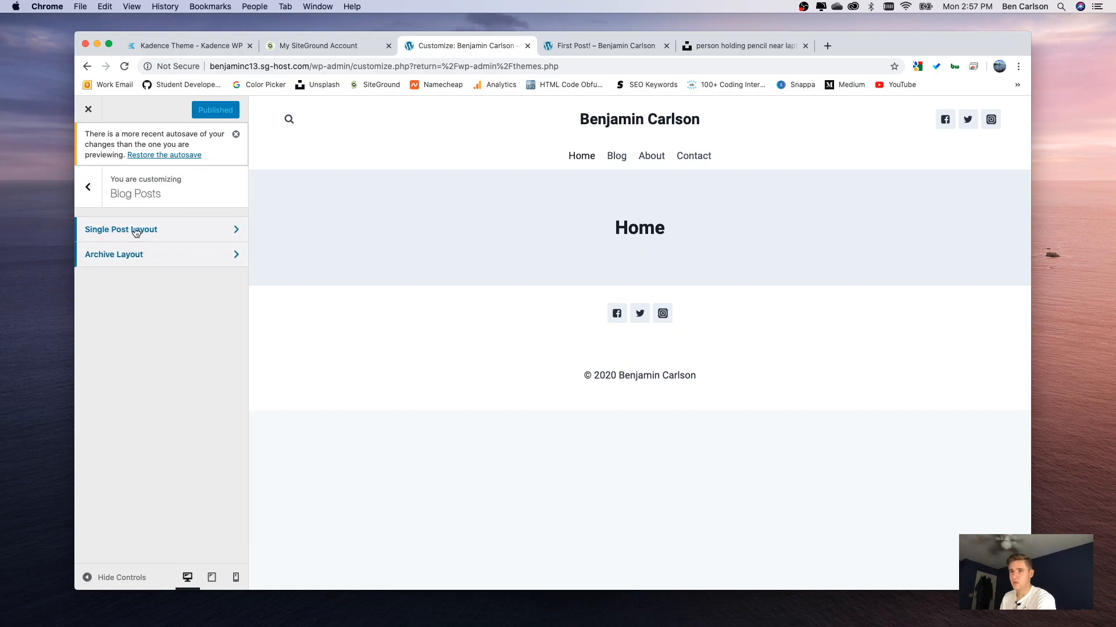
left_click(136, 231)
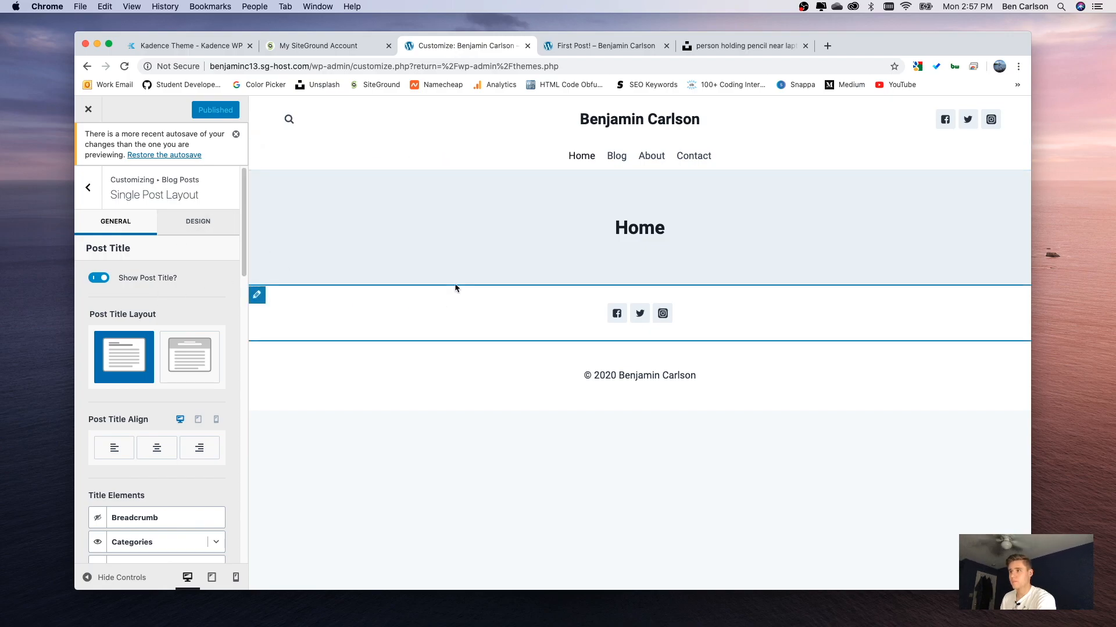
- Navigate the preview through Blog to the First Post! single-post page
left_click(628, 164)
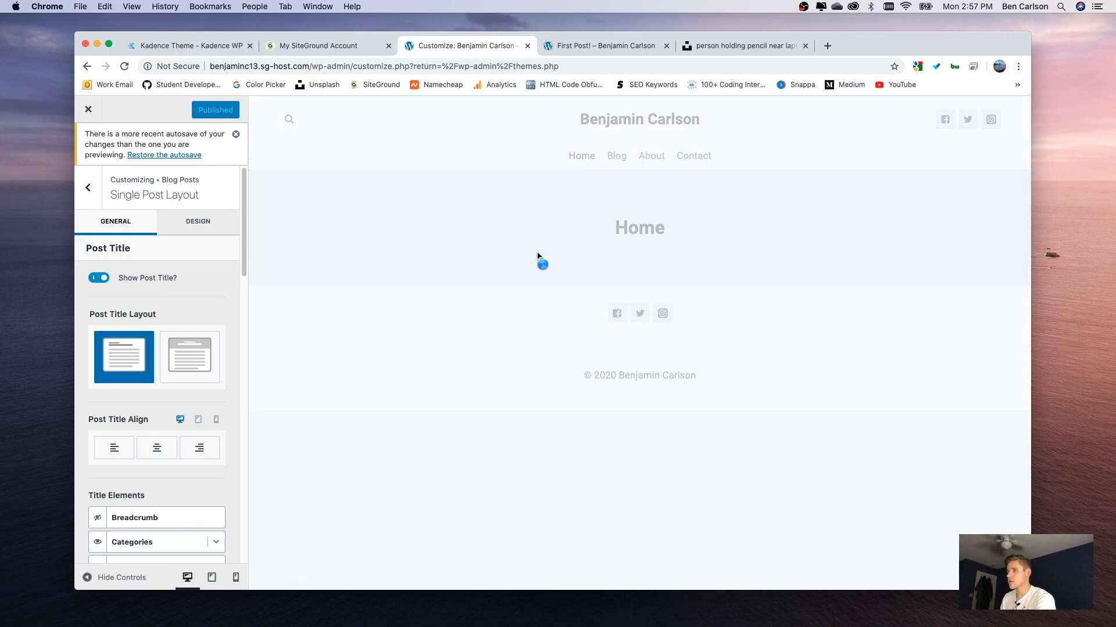
left_click(386, 389)
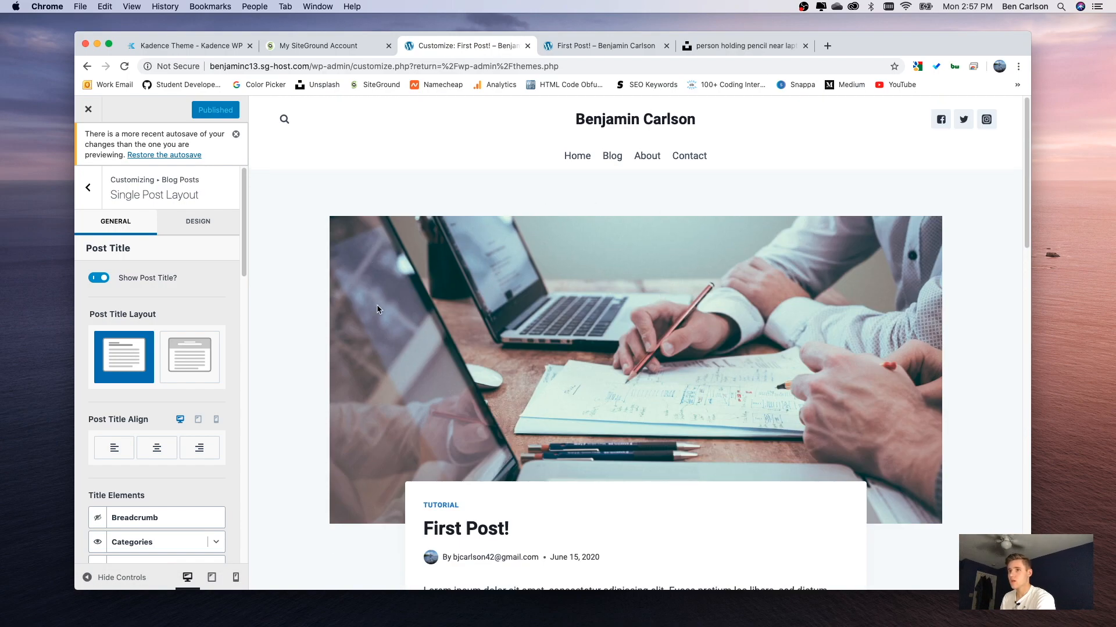
scroll(142, 475, "down", 5)
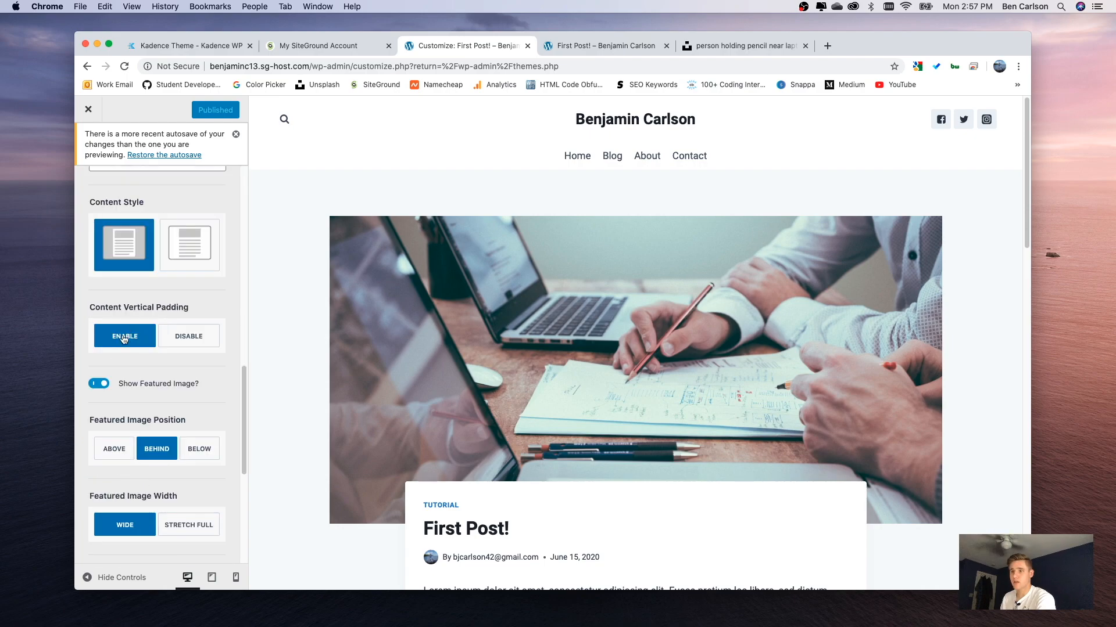
scroll(128, 351, "up", 5)
left_click_drag(90, 315, 172, 314)
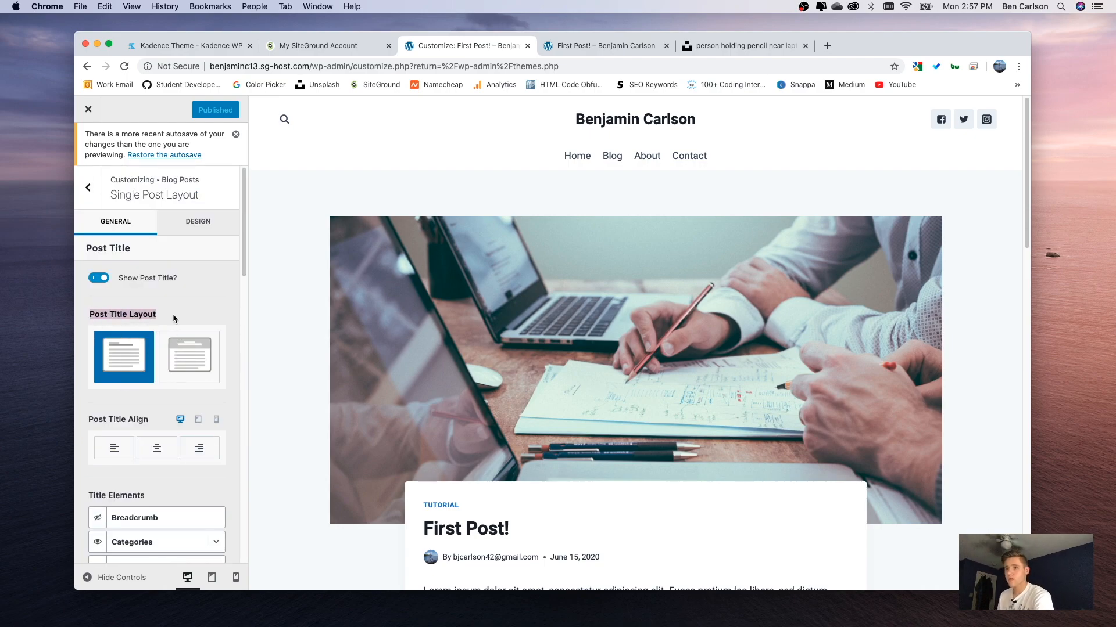
left_click(172, 314)
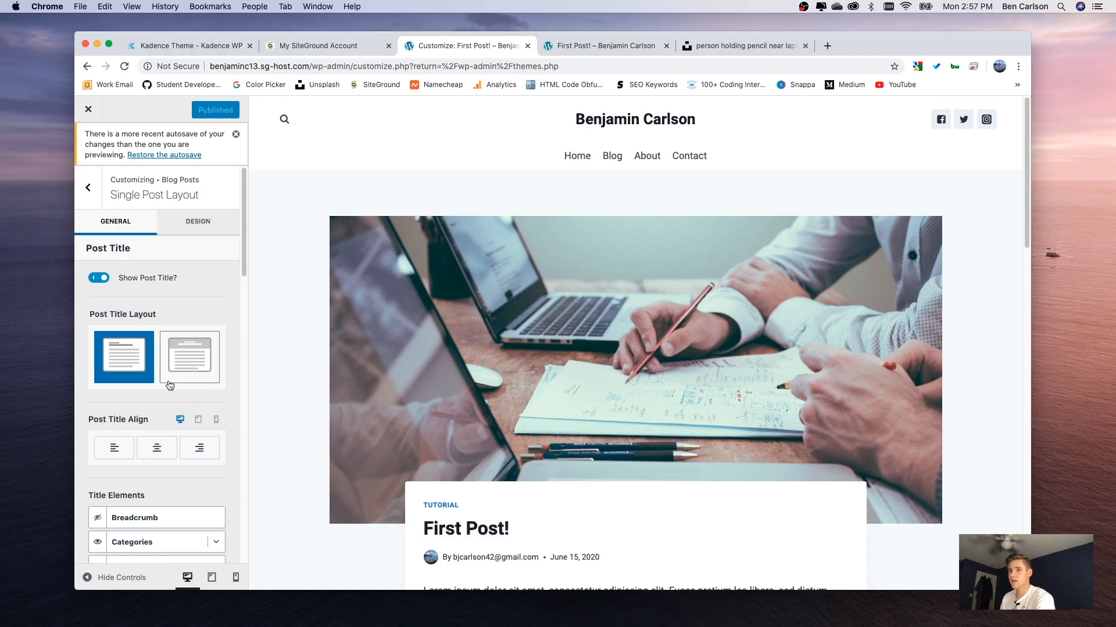
- Put the post title in a banner above the image with Standard container width
left_click(201, 355)
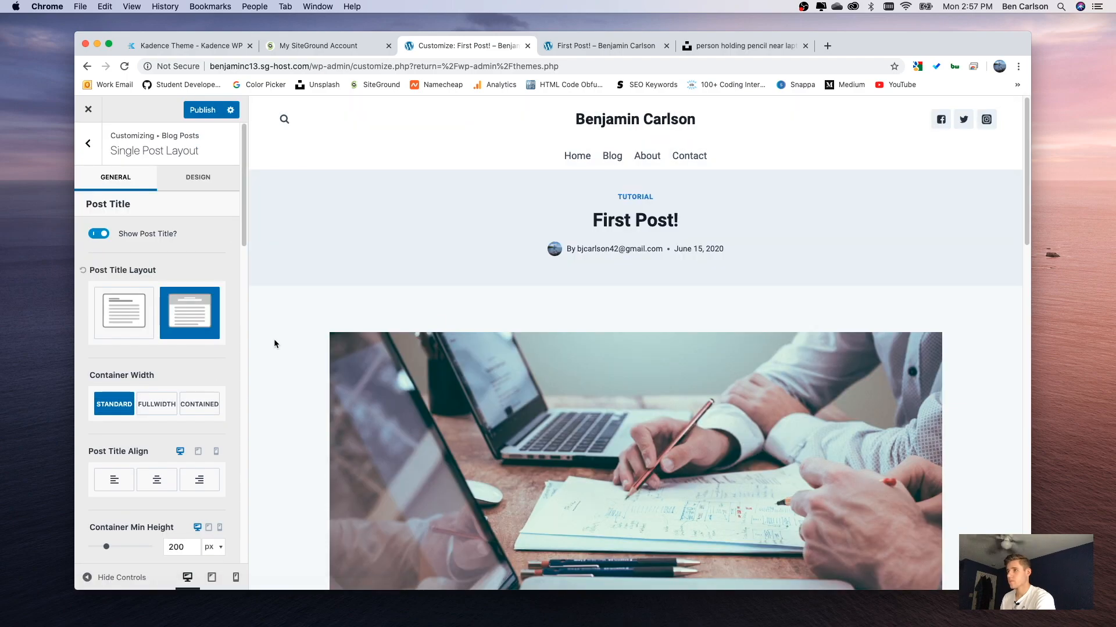
left_click_drag(591, 220, 722, 222)
left_click(722, 221)
left_click_drag(593, 216, 691, 223)
left_click(716, 223)
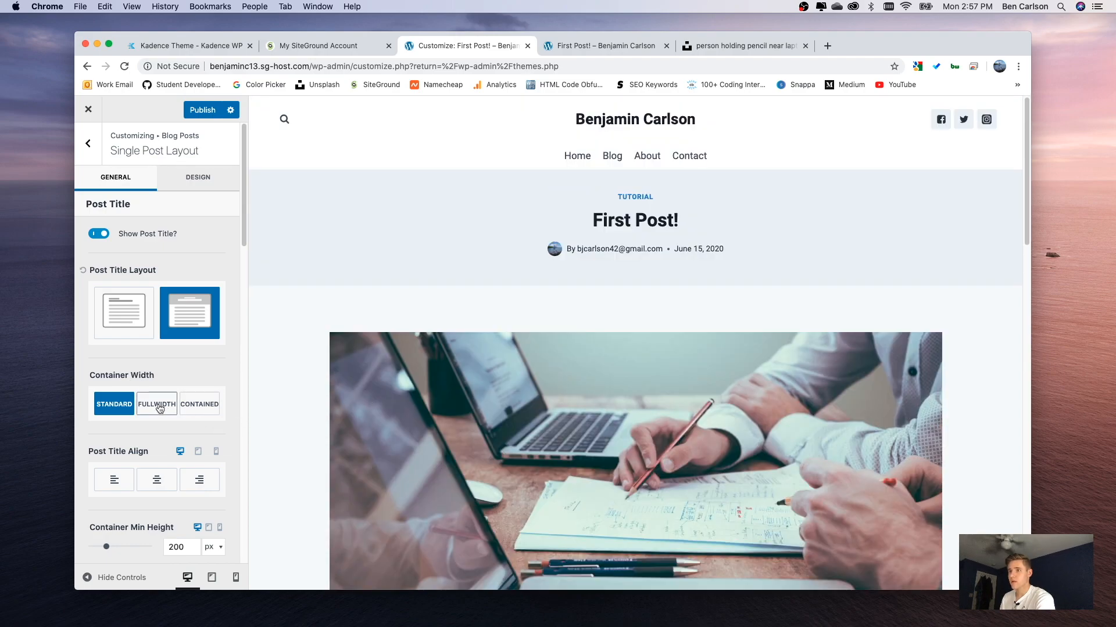
left_click(158, 406)
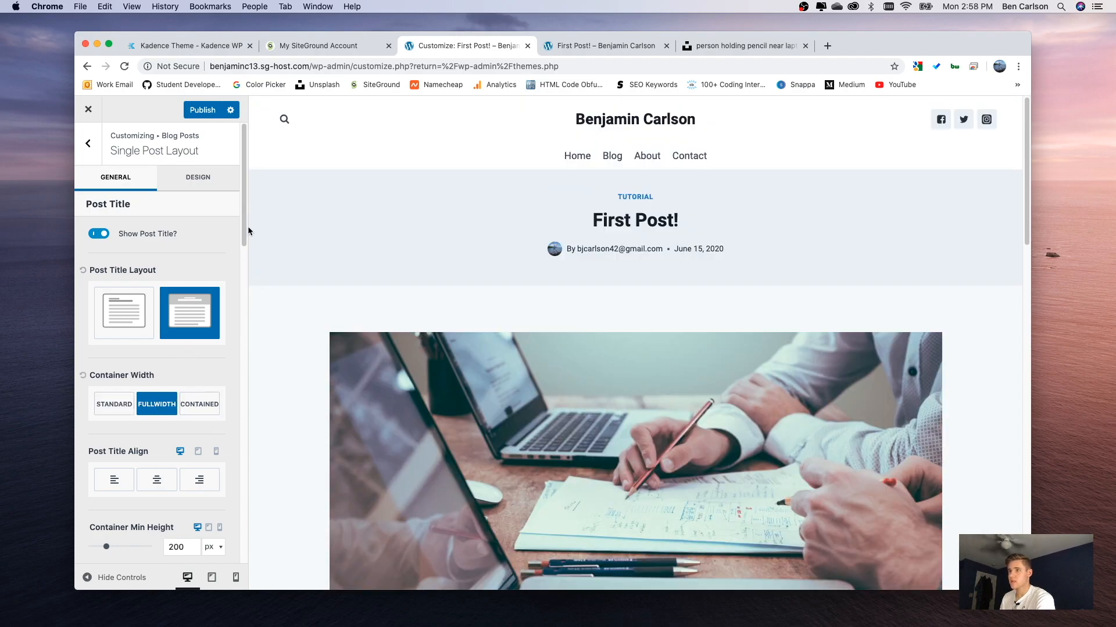
left_click(198, 406)
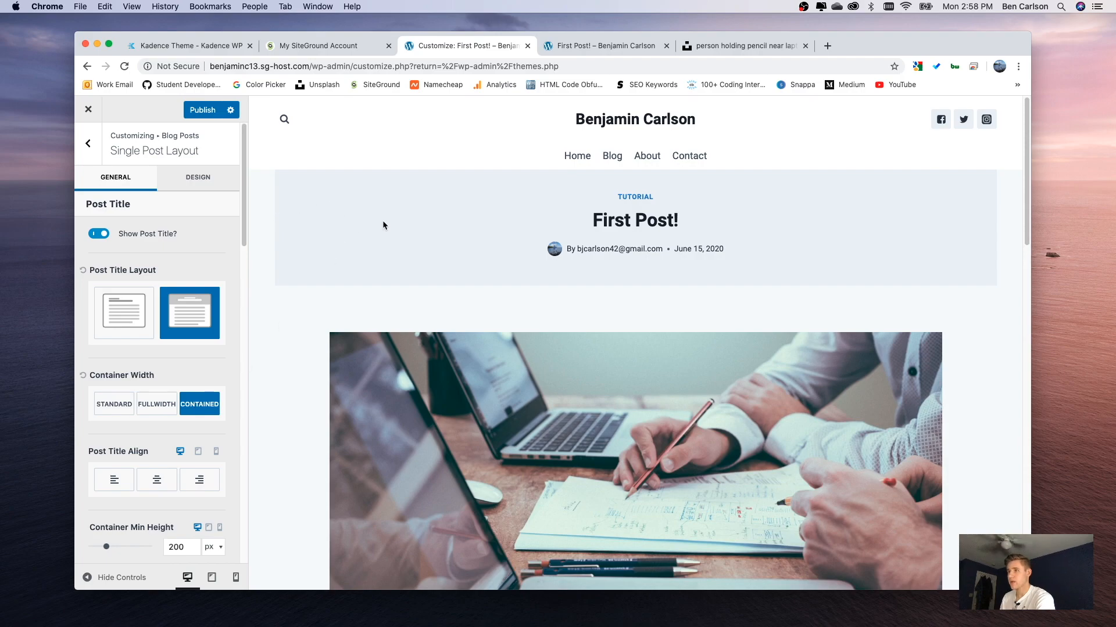
left_click(114, 404)
scroll(132, 343, "down", 3)
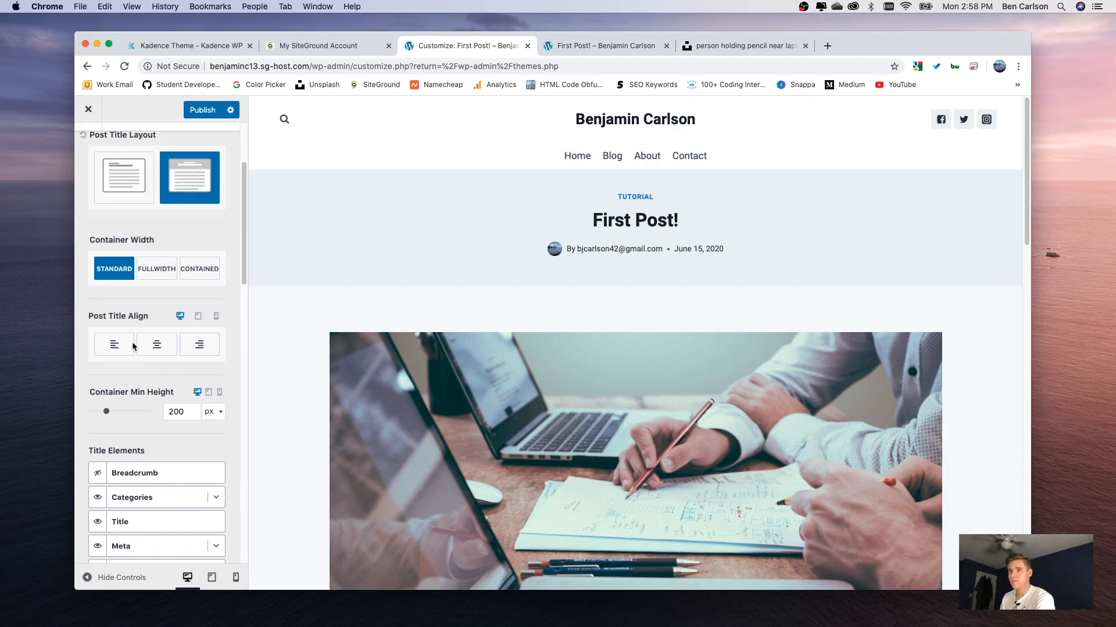
- Centre-align the post title and set the banner minimum height to 200 px
left_click(114, 345)
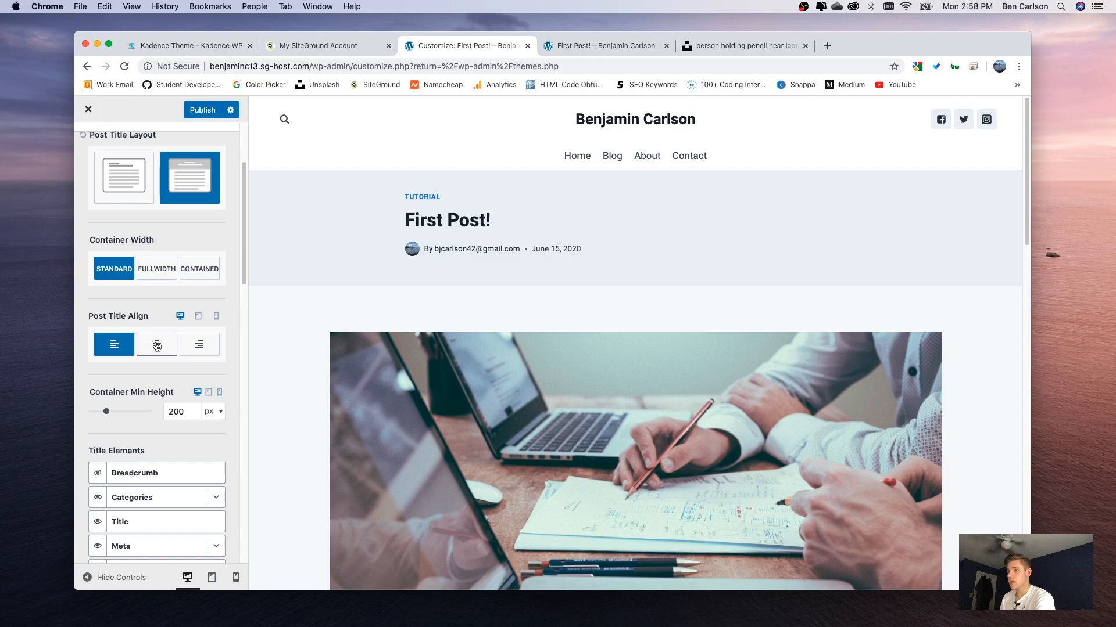
left_click(157, 345)
left_click(200, 345)
left_click(158, 347)
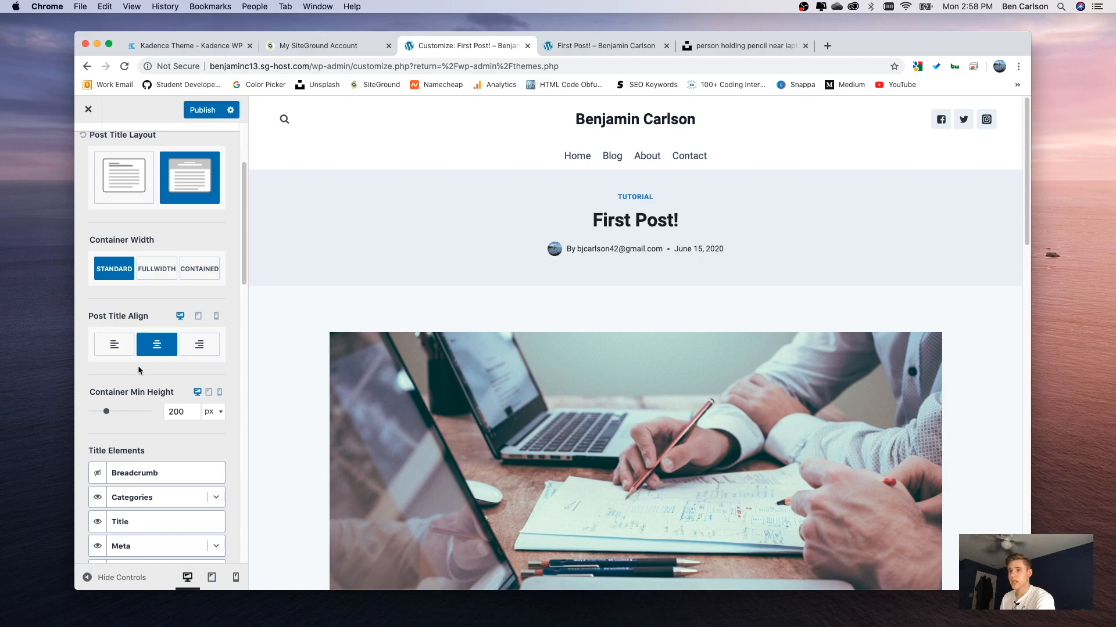
scroll(138, 367, "down", 5)
left_click_drag(90, 227, 172, 227)
left_click(120, 223)
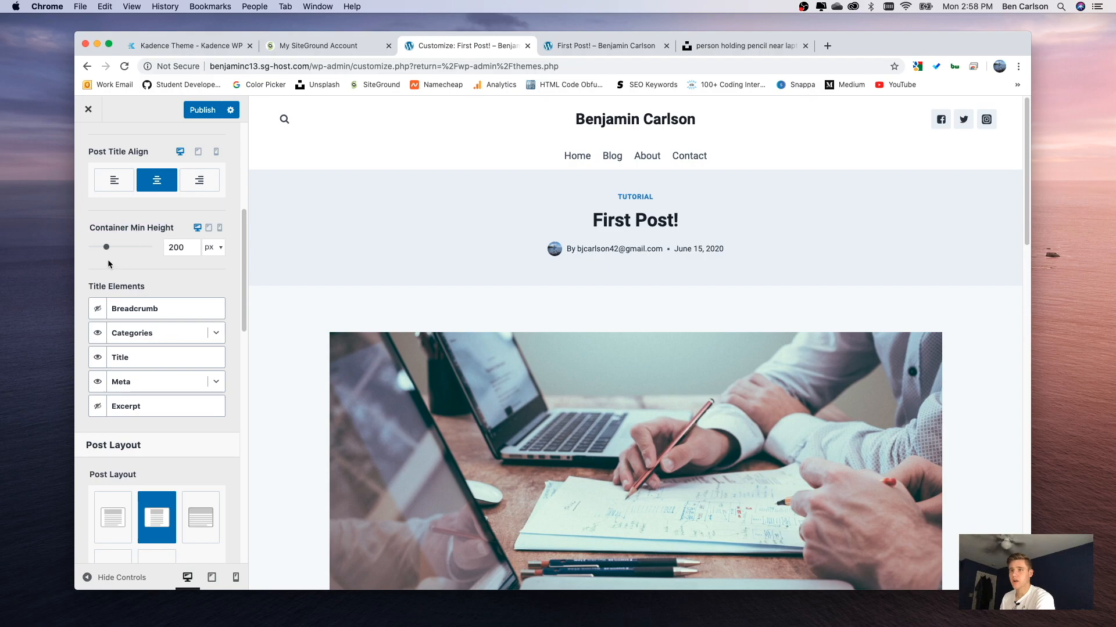
left_click(191, 244)
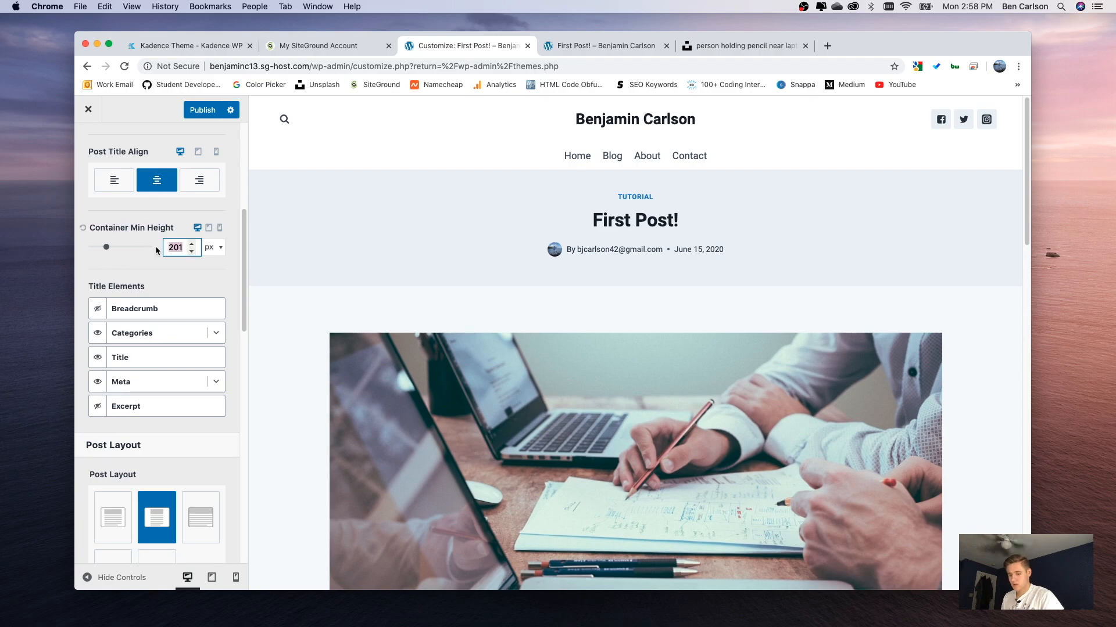
type("100")
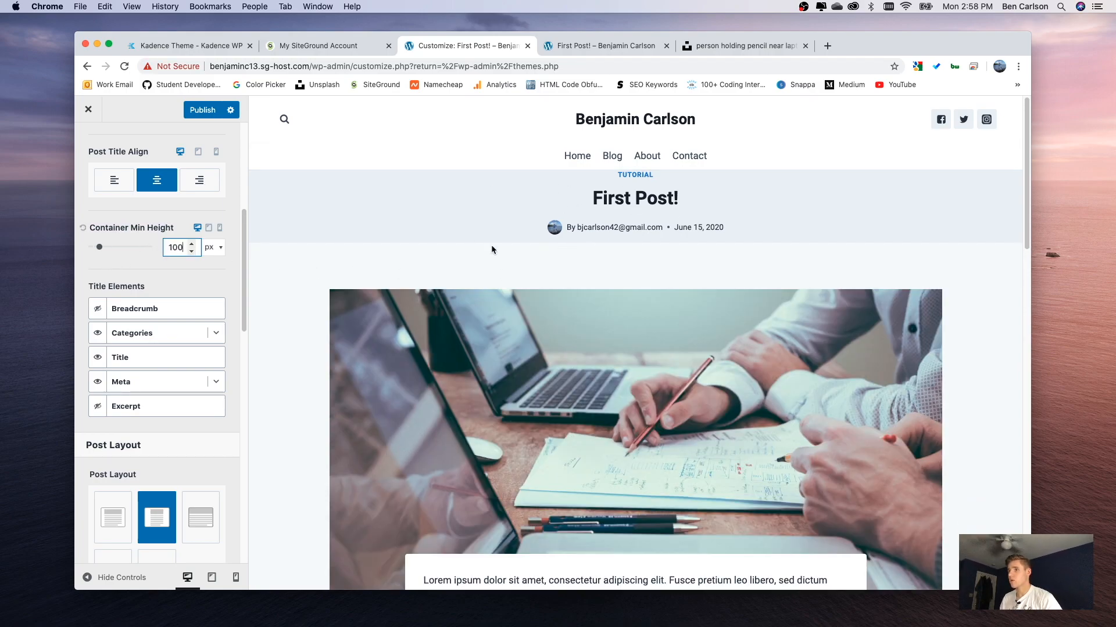
key("BackSpace")
key("BackSpace")
key("BackSpace")
type("200")
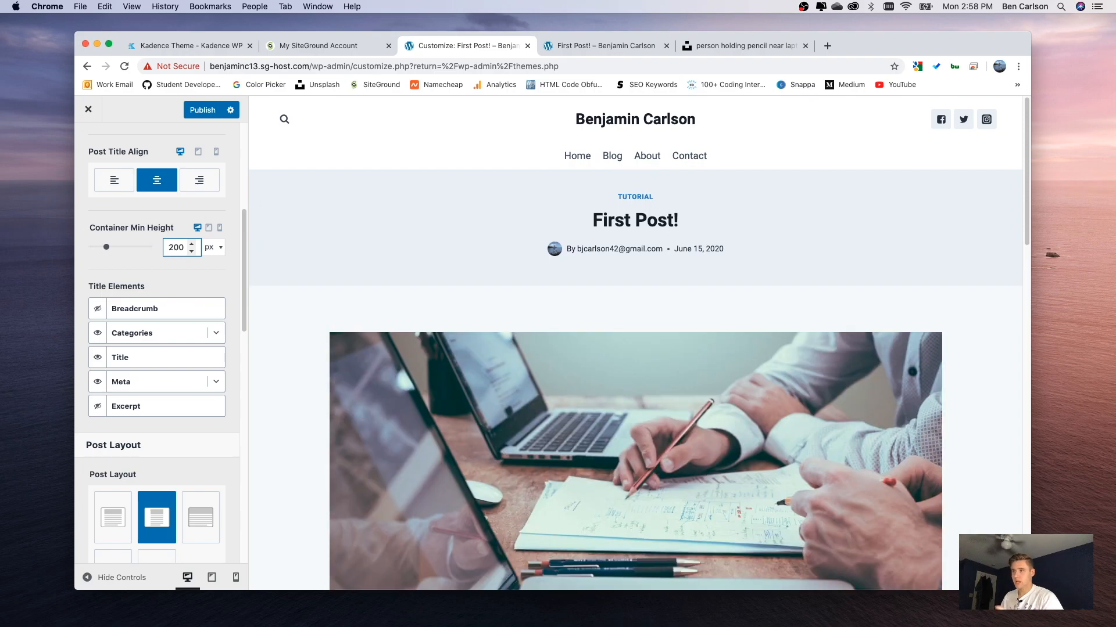
scroll(158, 272, "down", 1)
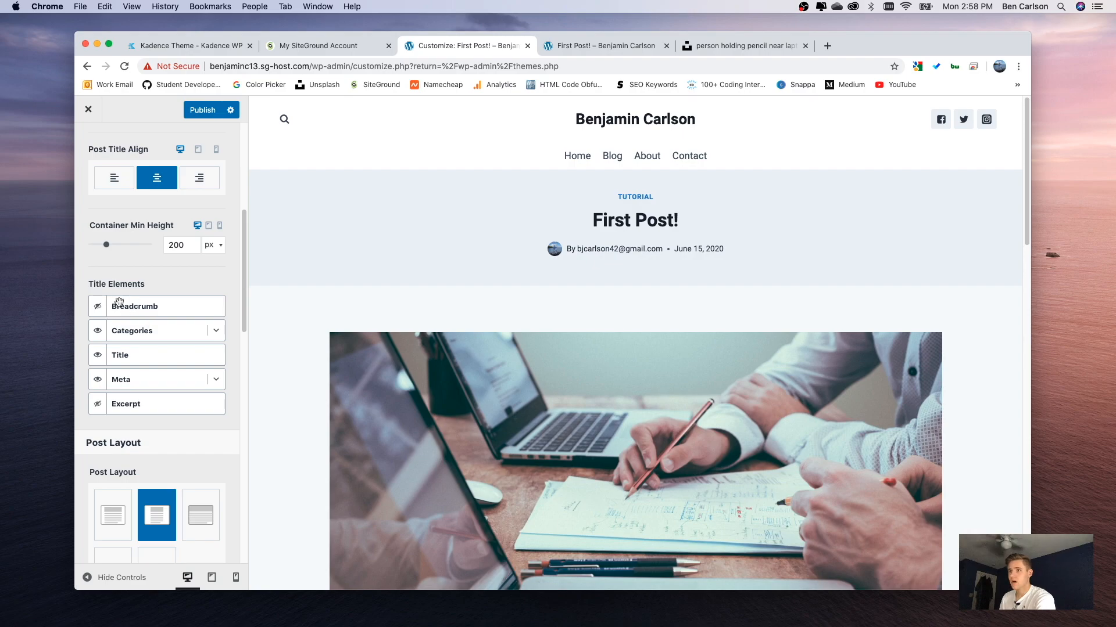
- Turn on the breadcrumb in the title banner, keeping categories shown and the excerpt hidden
left_click(97, 306)
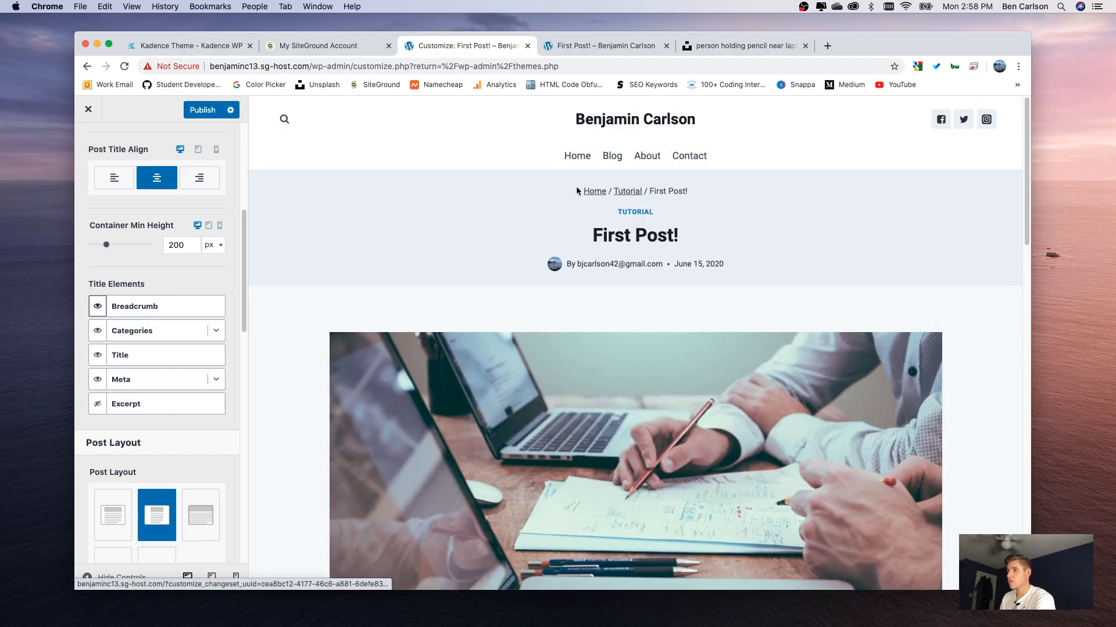
left_click_drag(718, 191, 546, 191)
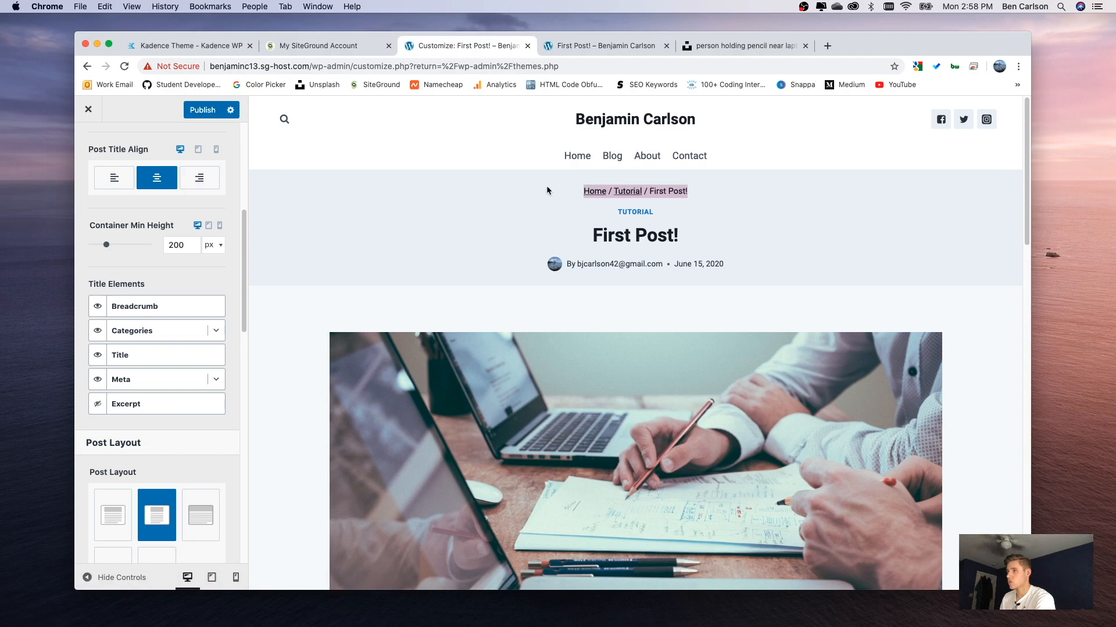
left_click(719, 194)
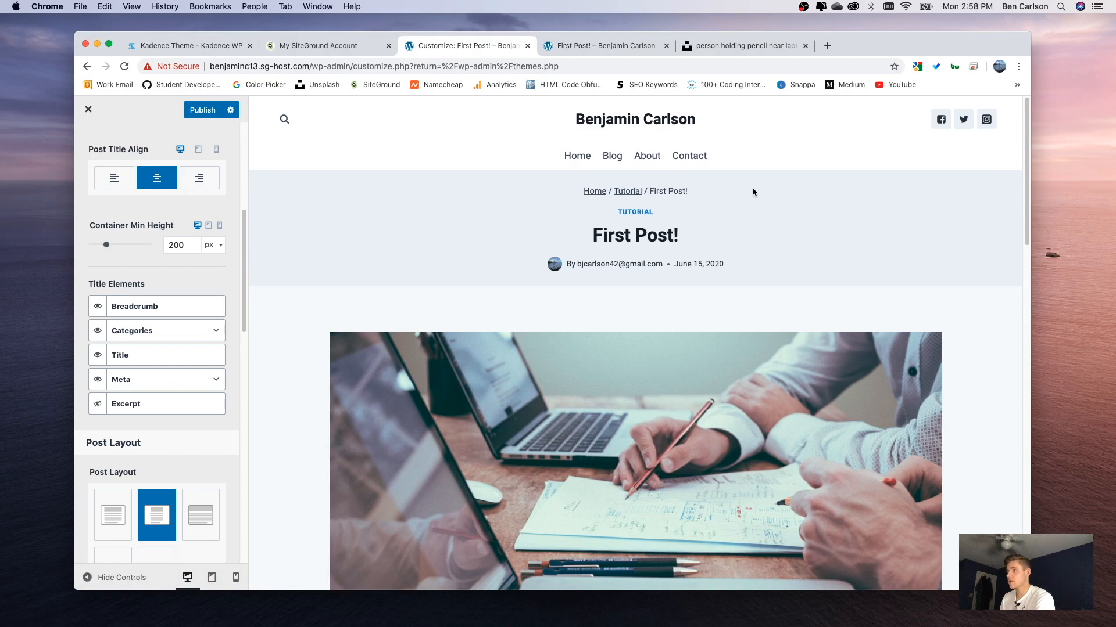
left_click(96, 334)
left_click(97, 334)
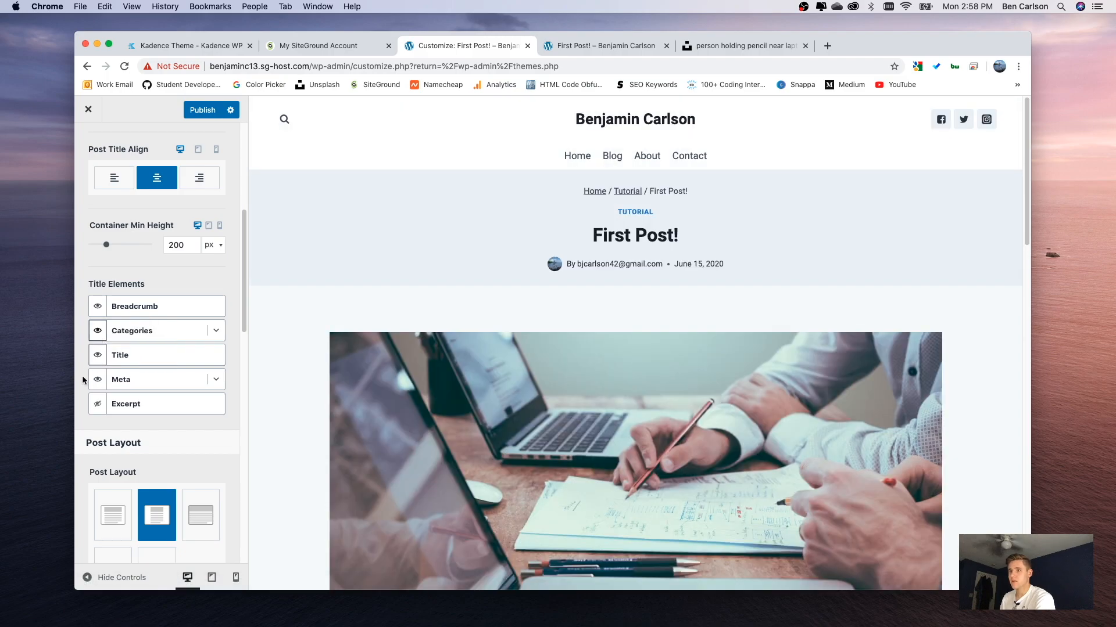
left_click(98, 405)
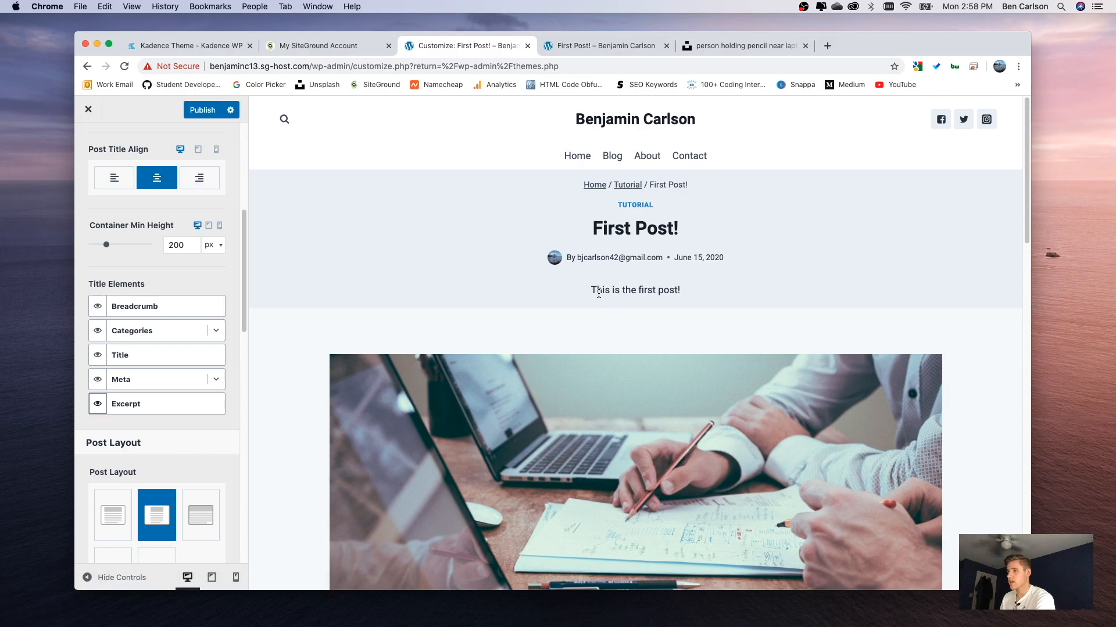
left_click(98, 403)
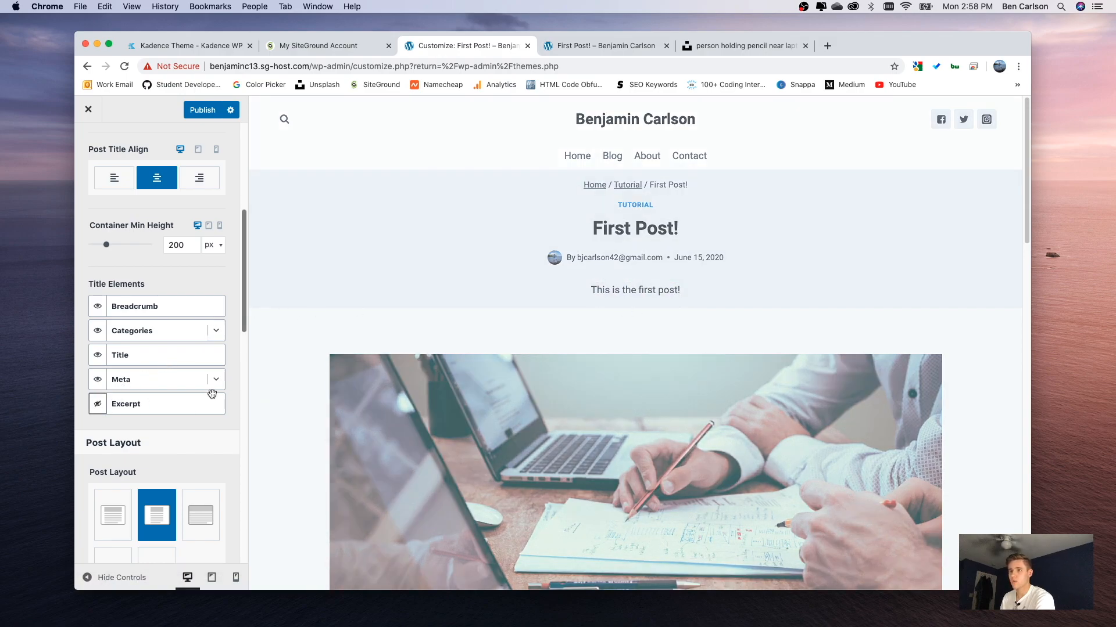
scroll(151, 401, "down", 5)
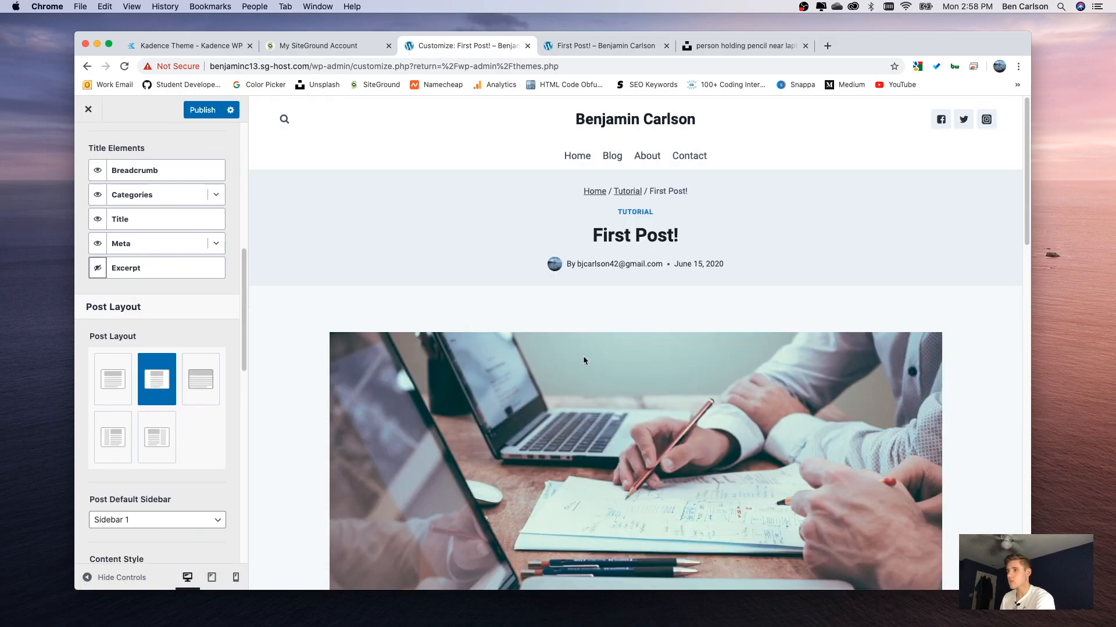
- Switch single posts to the normal layout and review the preview
scroll(585, 358, "down", 3)
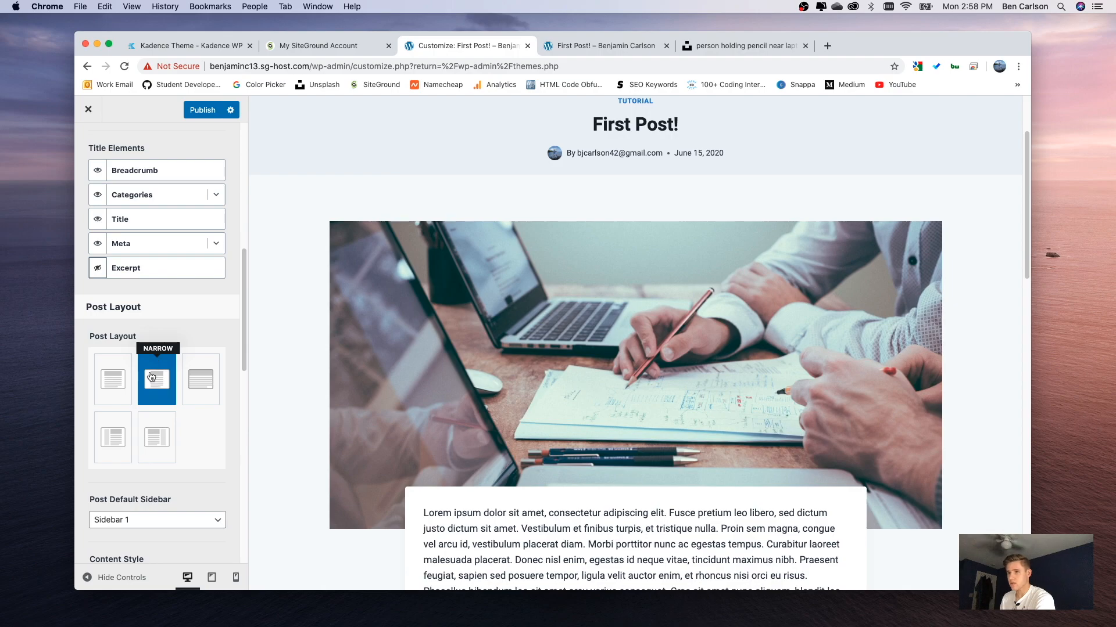
left_click(113, 366)
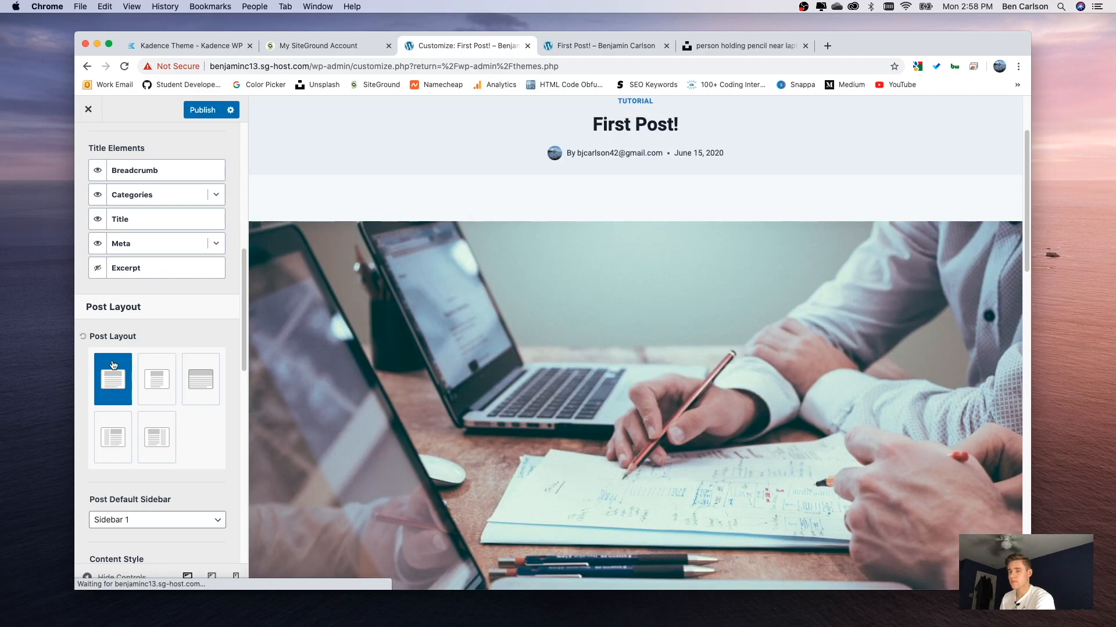
scroll(469, 341, "up", 2)
scroll(424, 358, "down", 3)
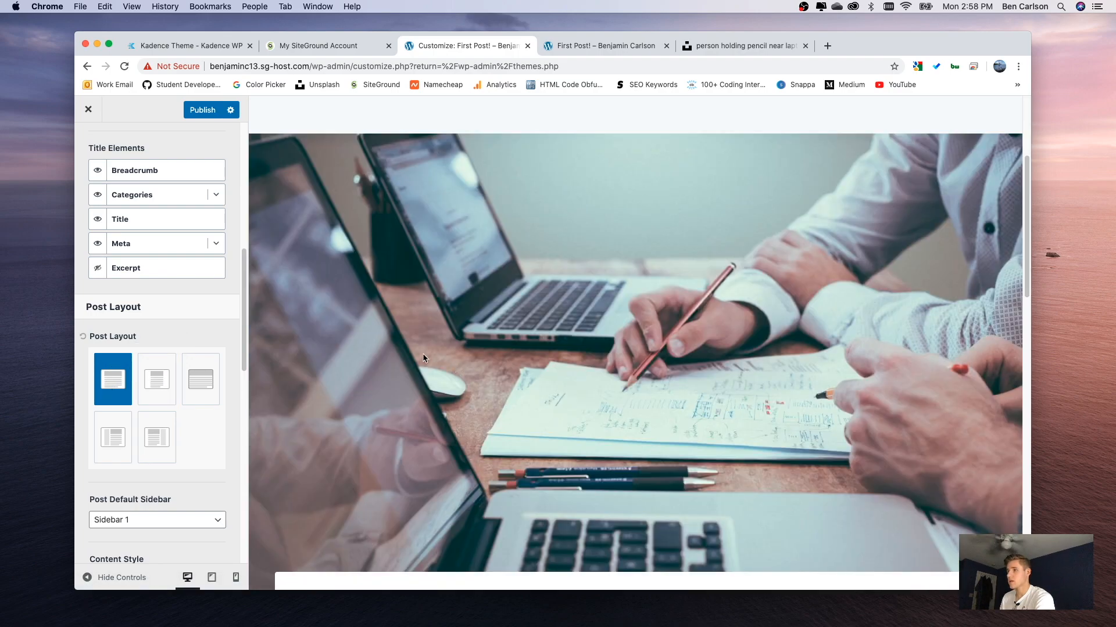
scroll(637, 337, "down", 7)
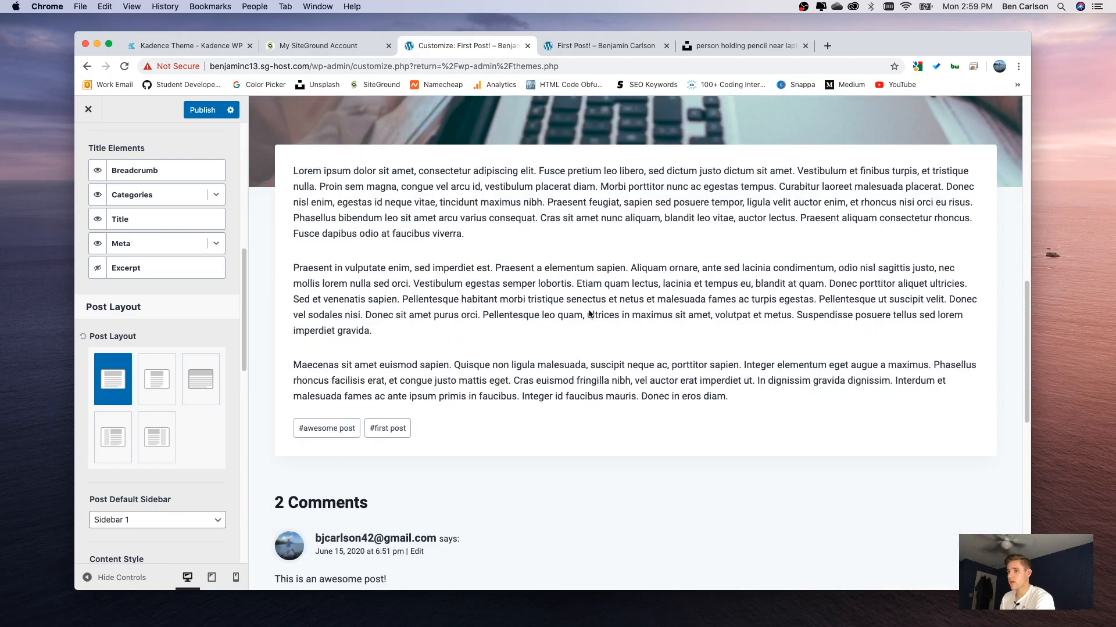
scroll(587, 314, "down", 4)
scroll(588, 313, "up", 10)
scroll(589, 314, "down", 3)
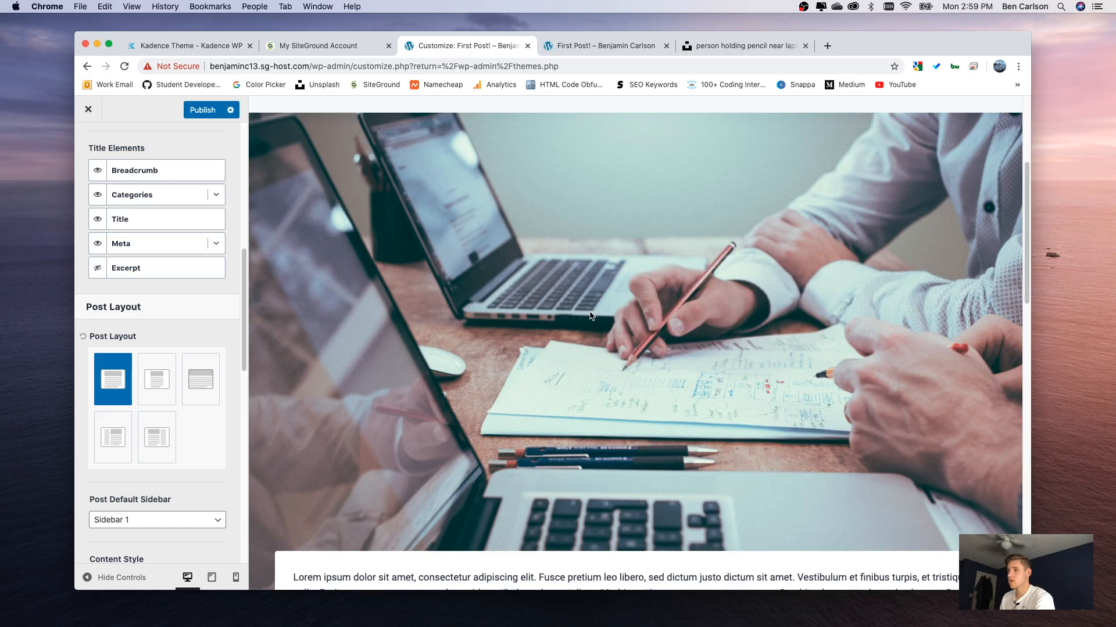
scroll(588, 319, "down", 2)
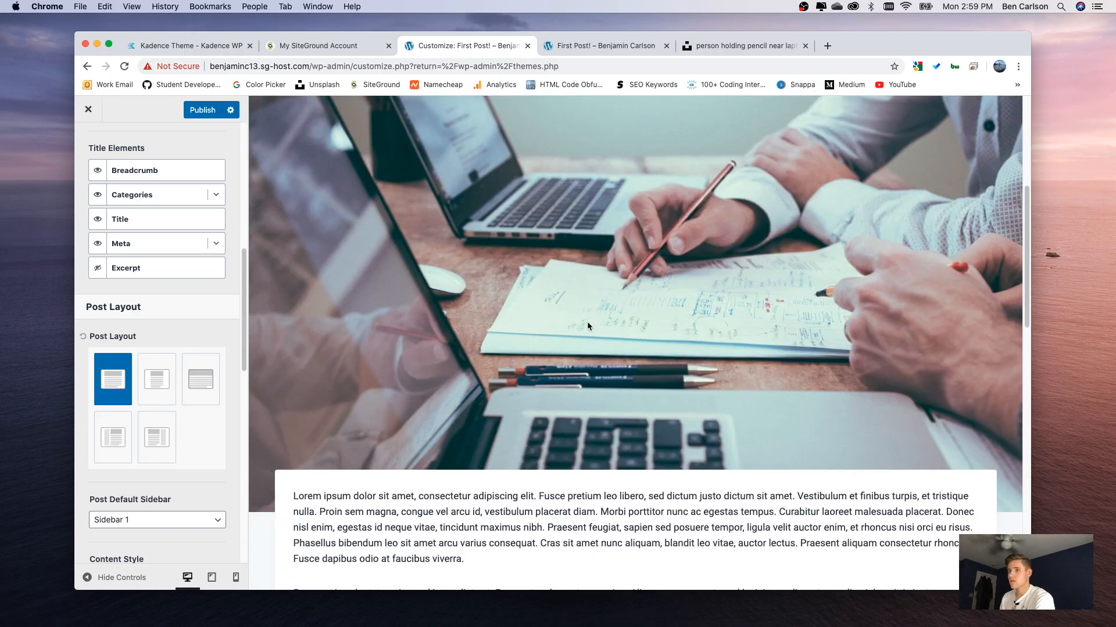
- Compare full-width, left-sidebar and right-sidebar layouts, settling on narrow with no sidebar
left_click(202, 381)
scroll(531, 437, "down", 3)
scroll(493, 442, "up", 5)
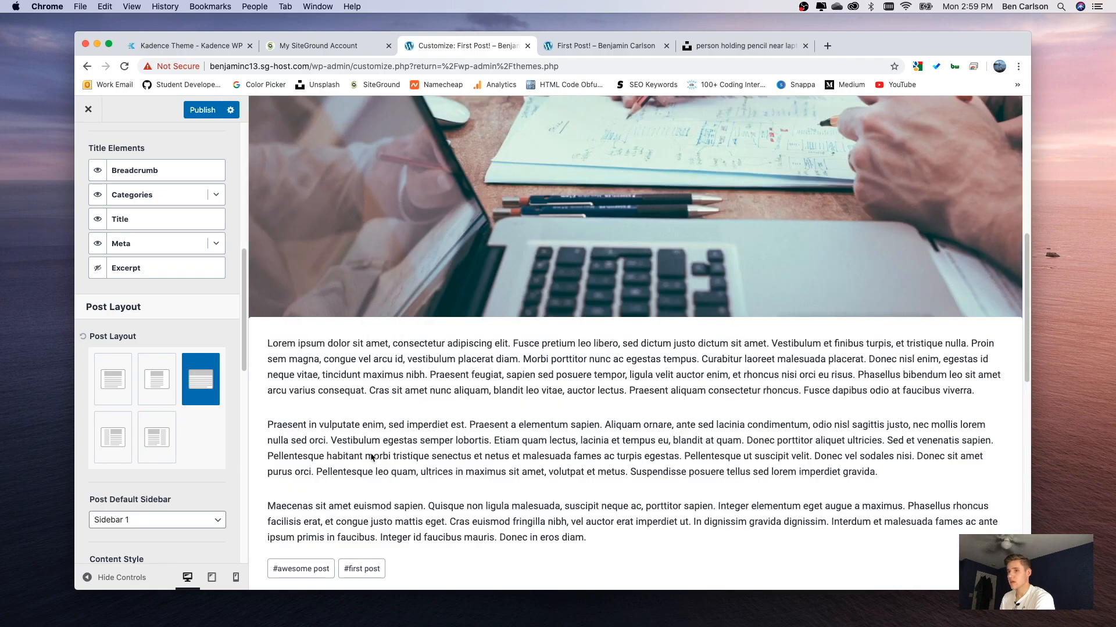
left_click(114, 439)
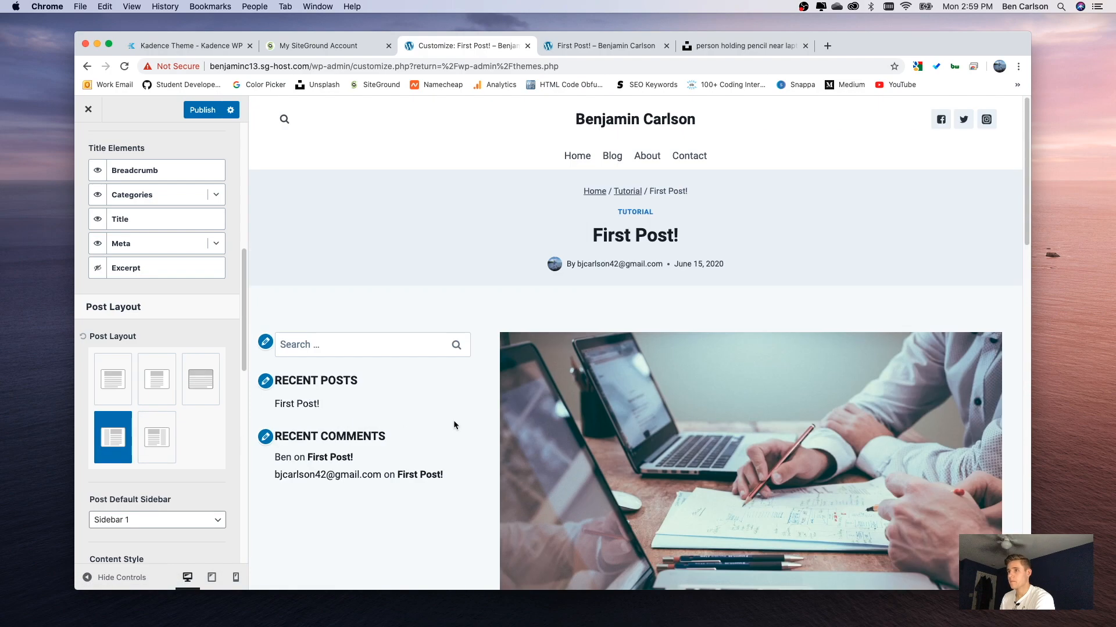
scroll(608, 384, "down", 8)
scroll(608, 382, "up", 8)
left_click(157, 436)
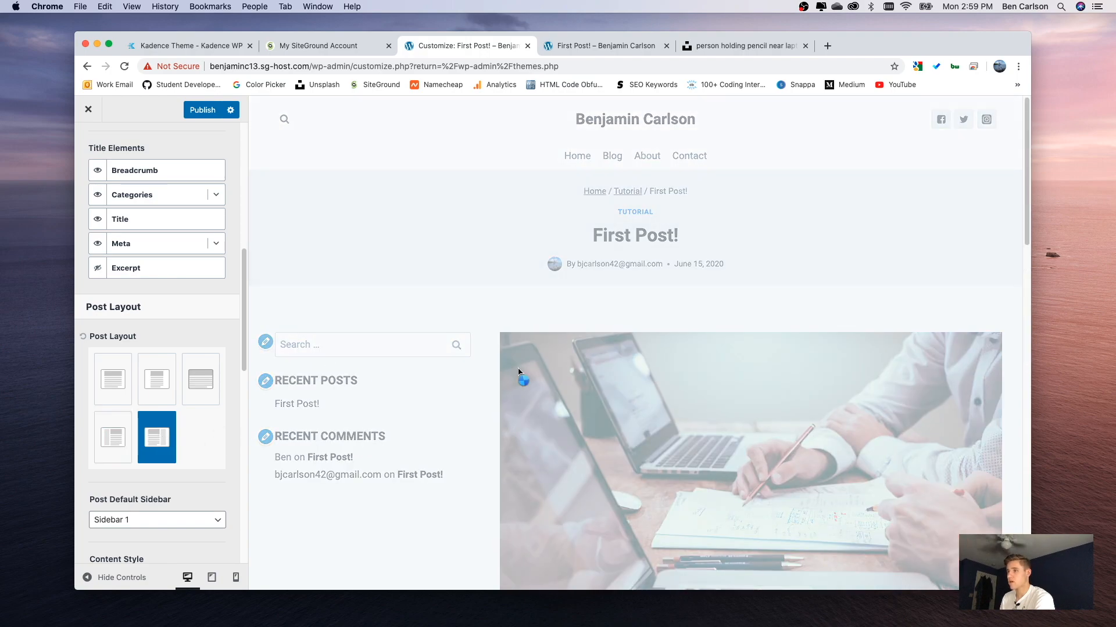
scroll(600, 338, "down", 5)
scroll(600, 339, "up", 5)
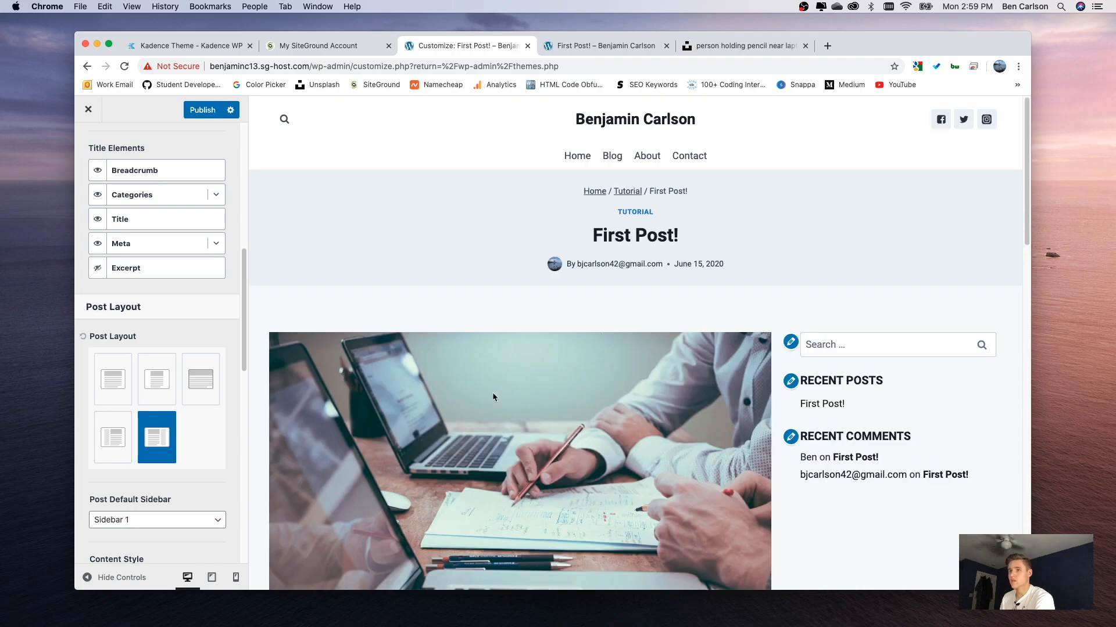
left_click(146, 382)
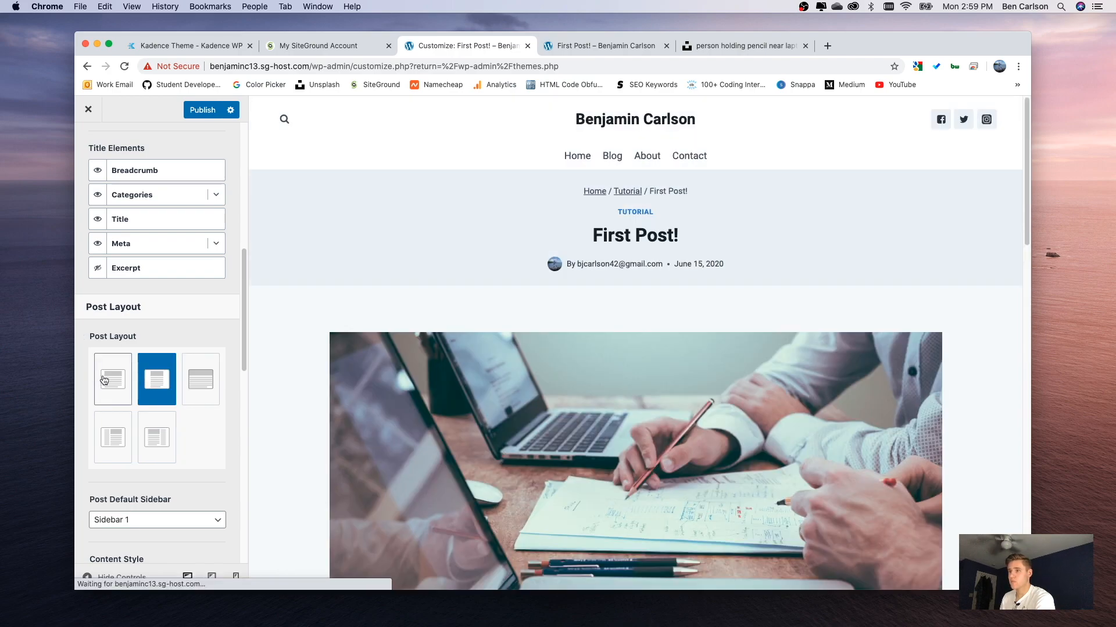
- Keep Sidebar 1 as the default post sidebar
scroll(517, 379, "down", 10)
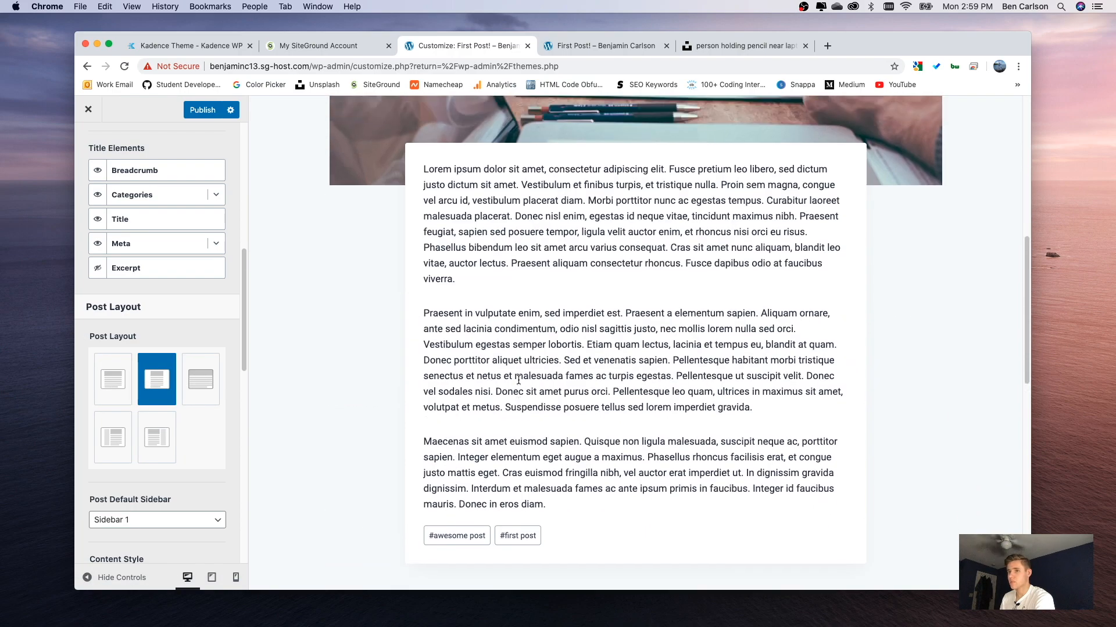
scroll(174, 407, "down", 5)
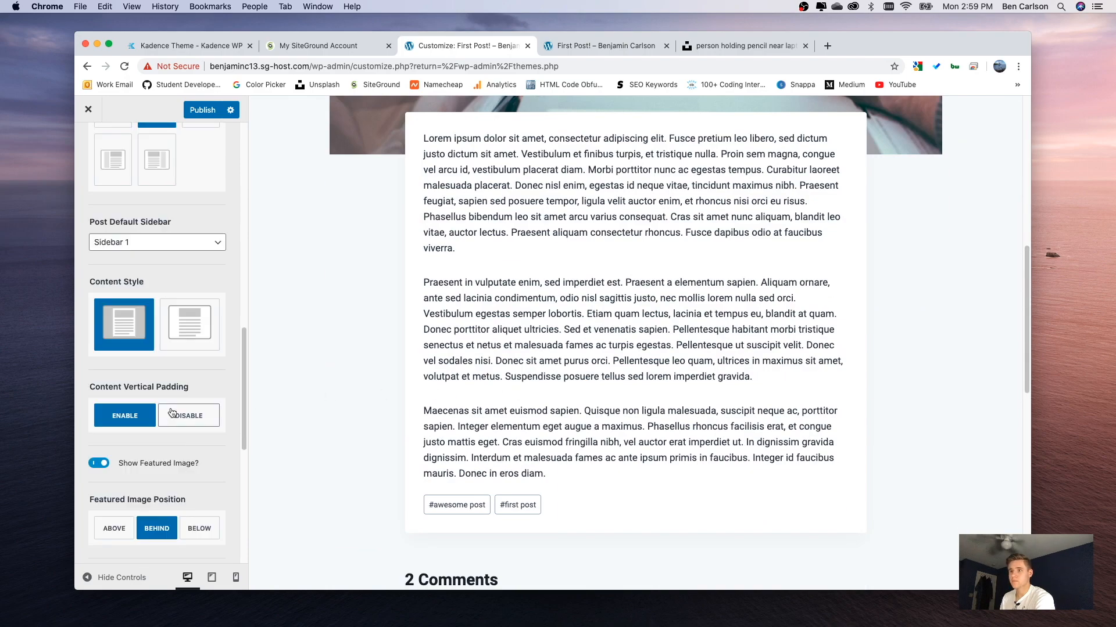
left_click(146, 243)
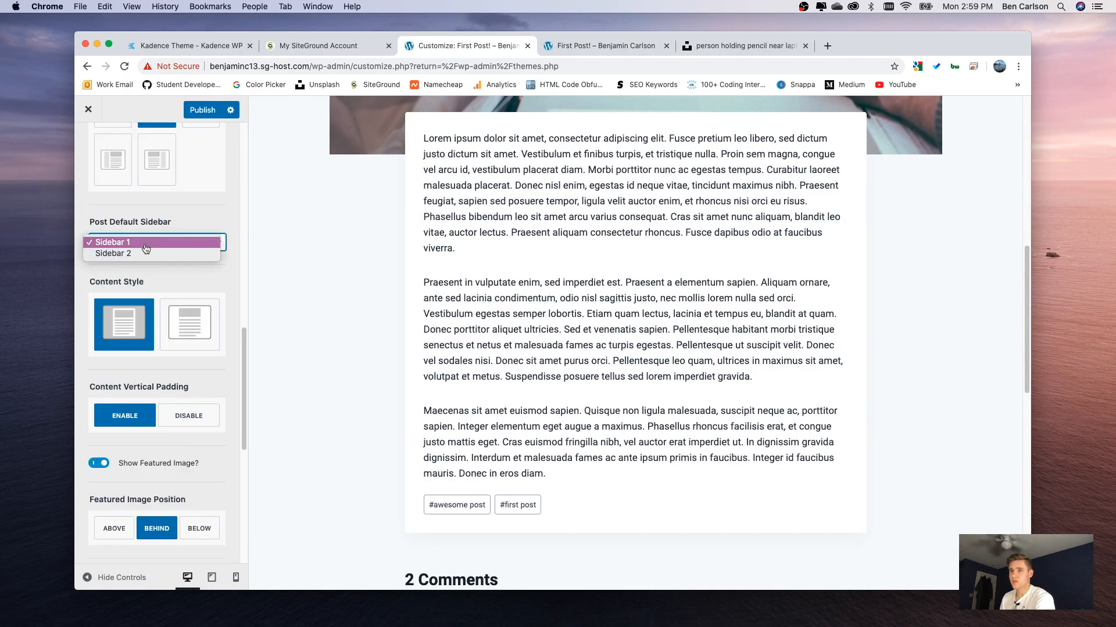
left_click(116, 271)
scroll(111, 285, "down", 2)
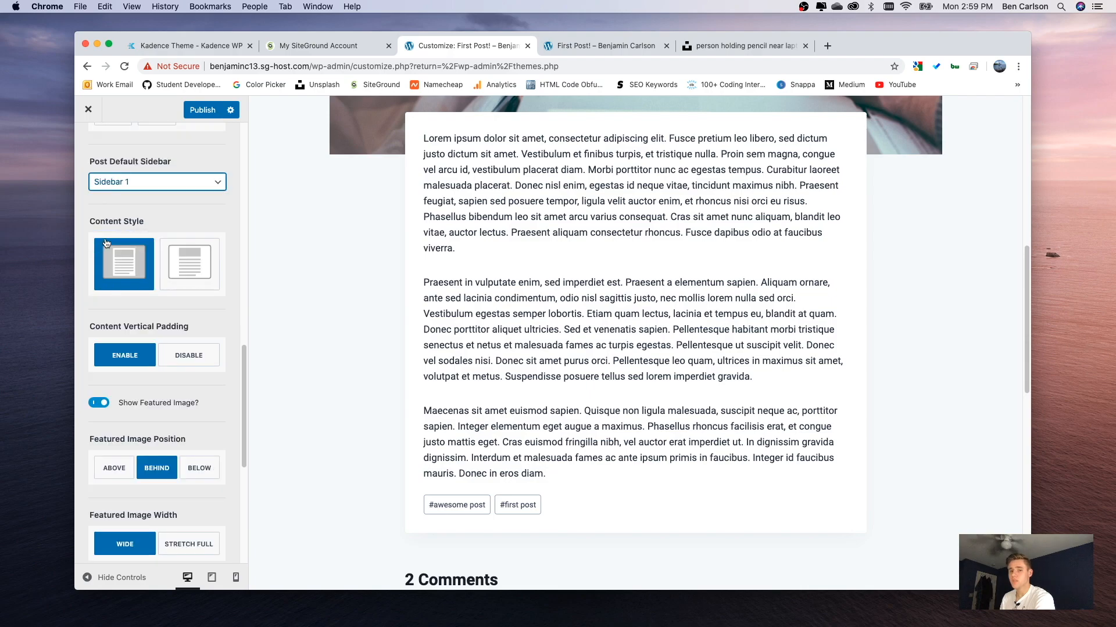
left_click(198, 218)
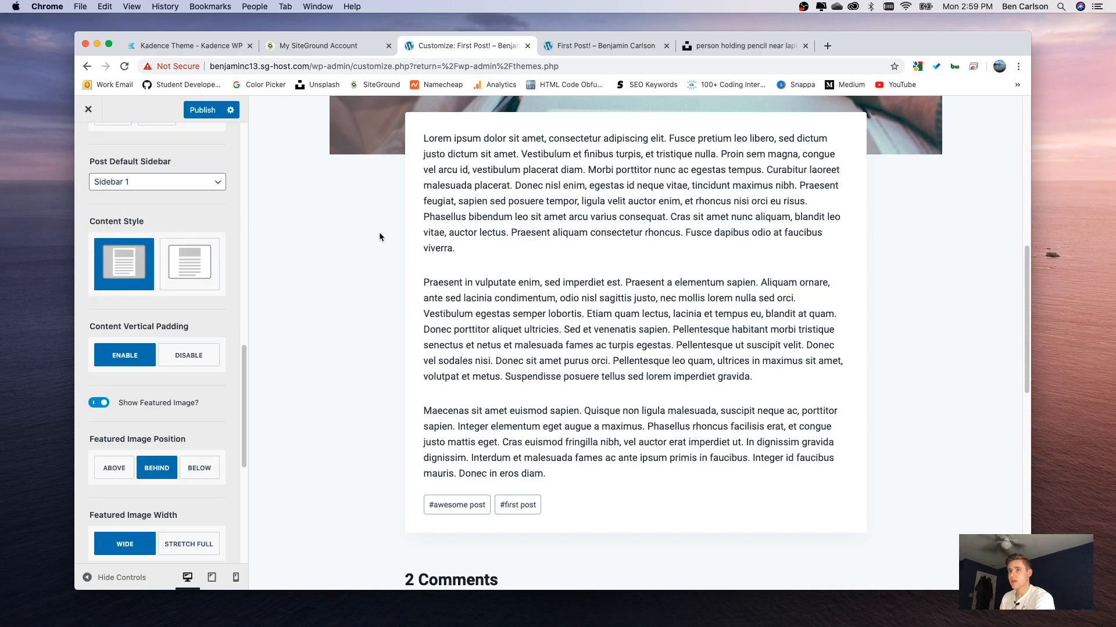
- Set the post Content Style to unboxed, full-width after comparing it with boxed
scroll(337, 225, "up", 3)
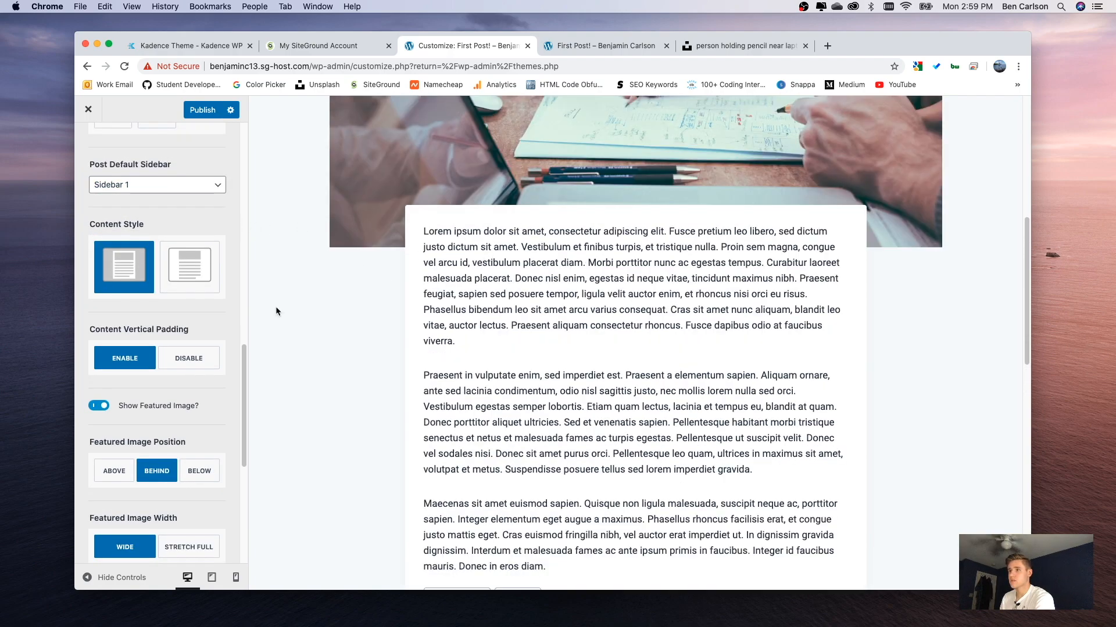
left_click(192, 271)
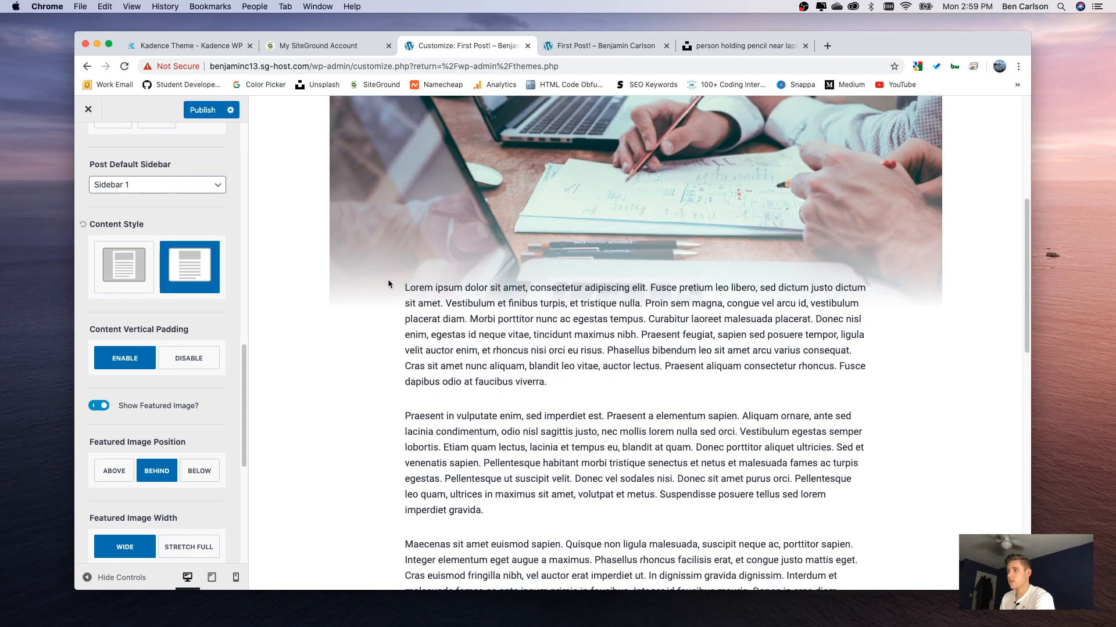
left_click(113, 274)
left_click(184, 270)
left_click(135, 272)
left_click(187, 269)
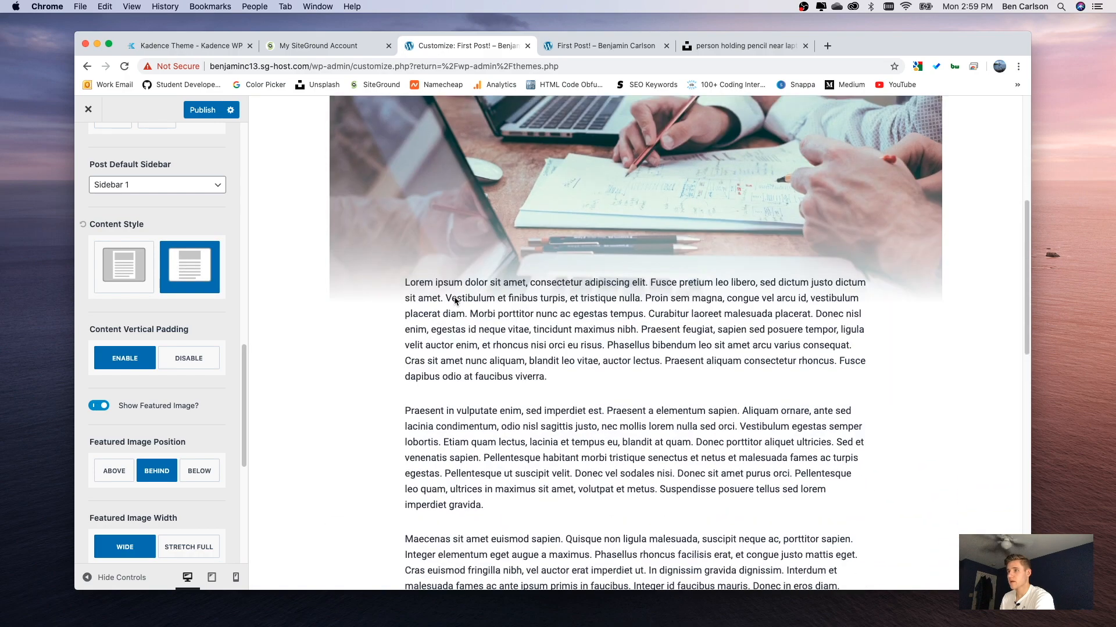
scroll(455, 300, "down", 3)
scroll(133, 305, "down", 3)
scroll(126, 301, "down", 1)
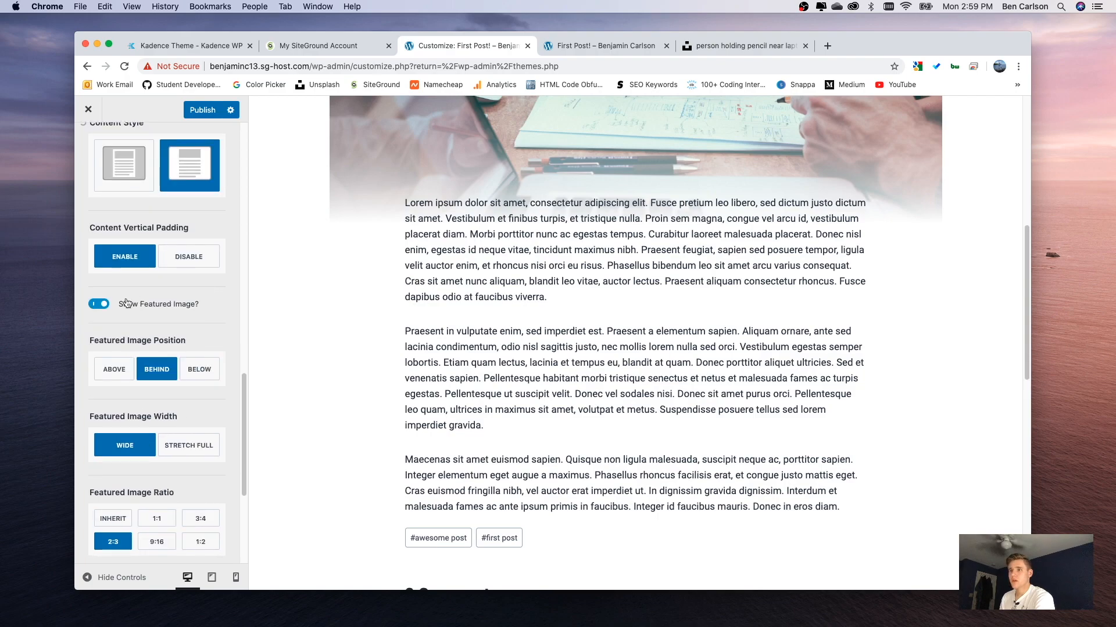
scroll(482, 281, "up", 1)
scroll(482, 282, "up", 5)
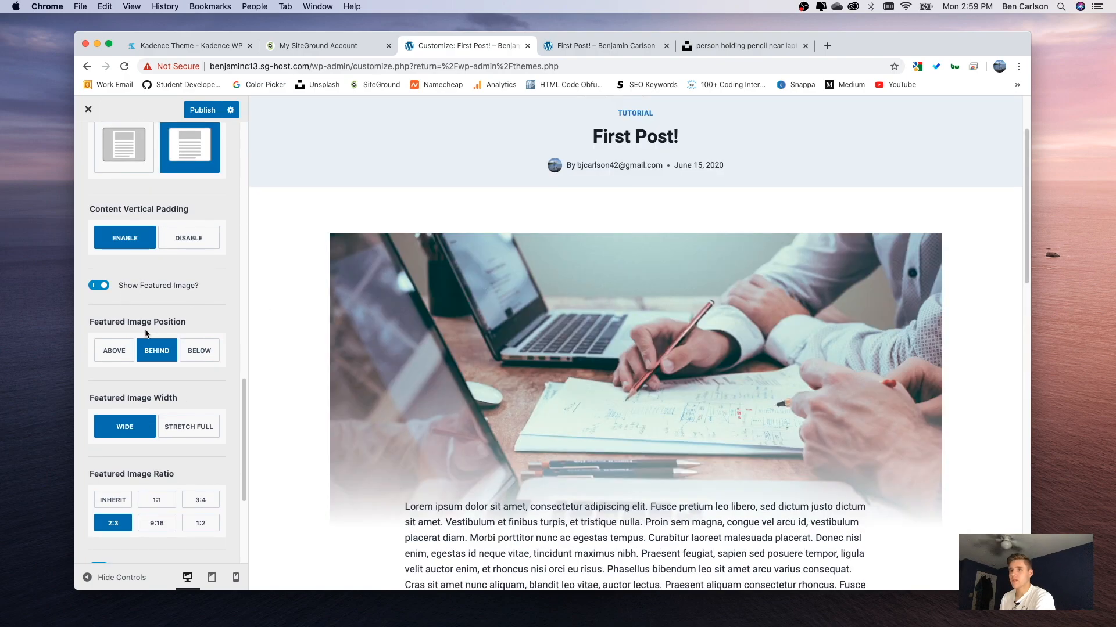
- Keep Show Featured Image turned on for single posts
left_click(98, 286)
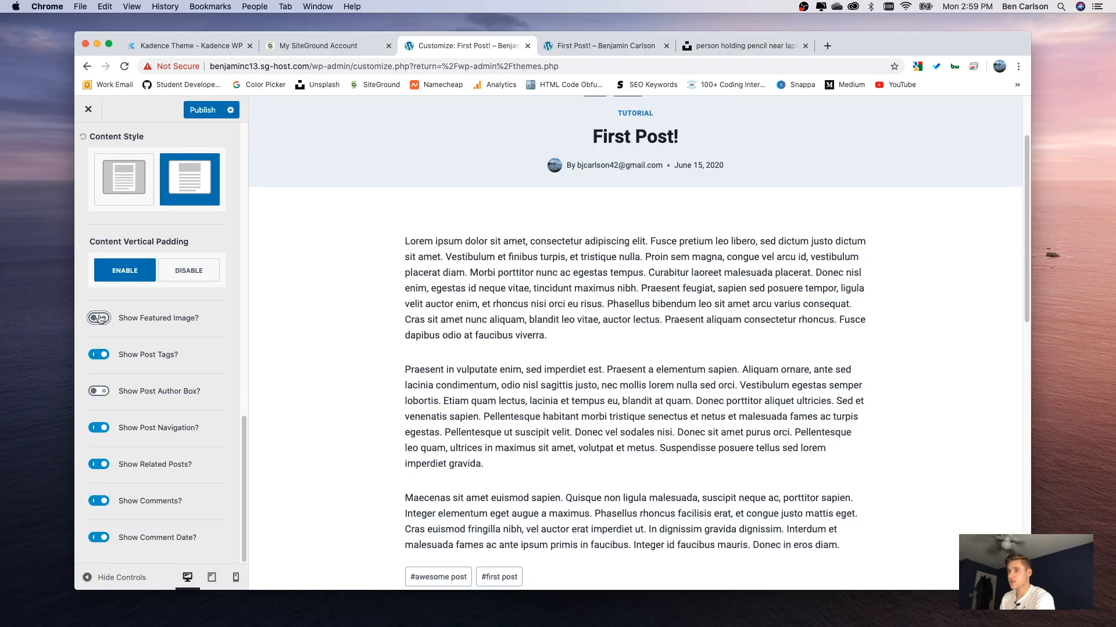
left_click(100, 318)
scroll(162, 322, "down", 5)
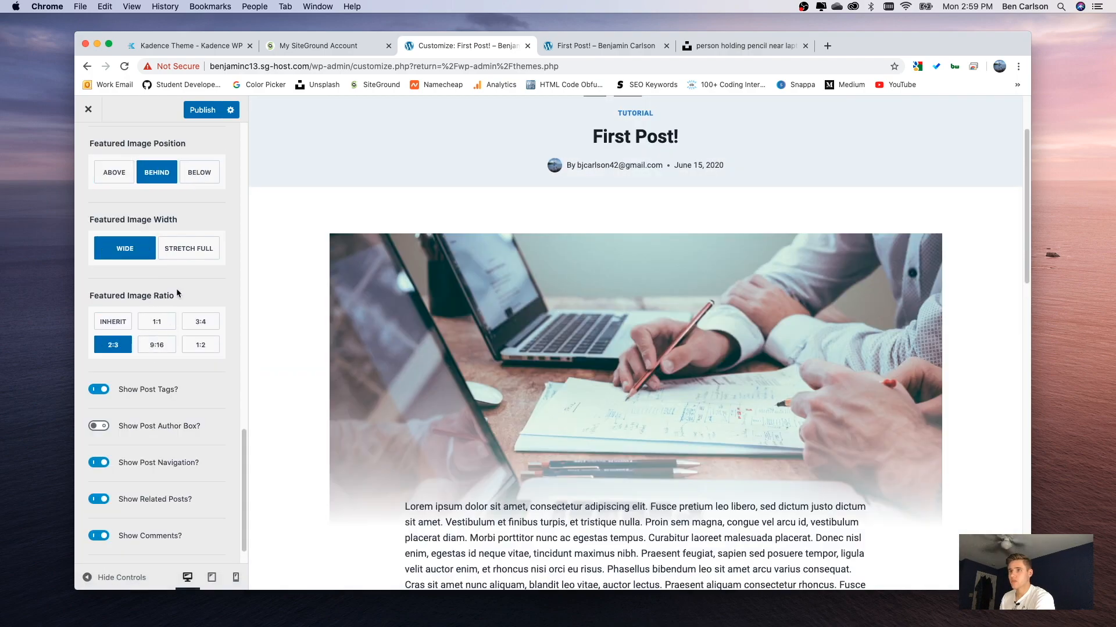
scroll(124, 320, "down", 2)
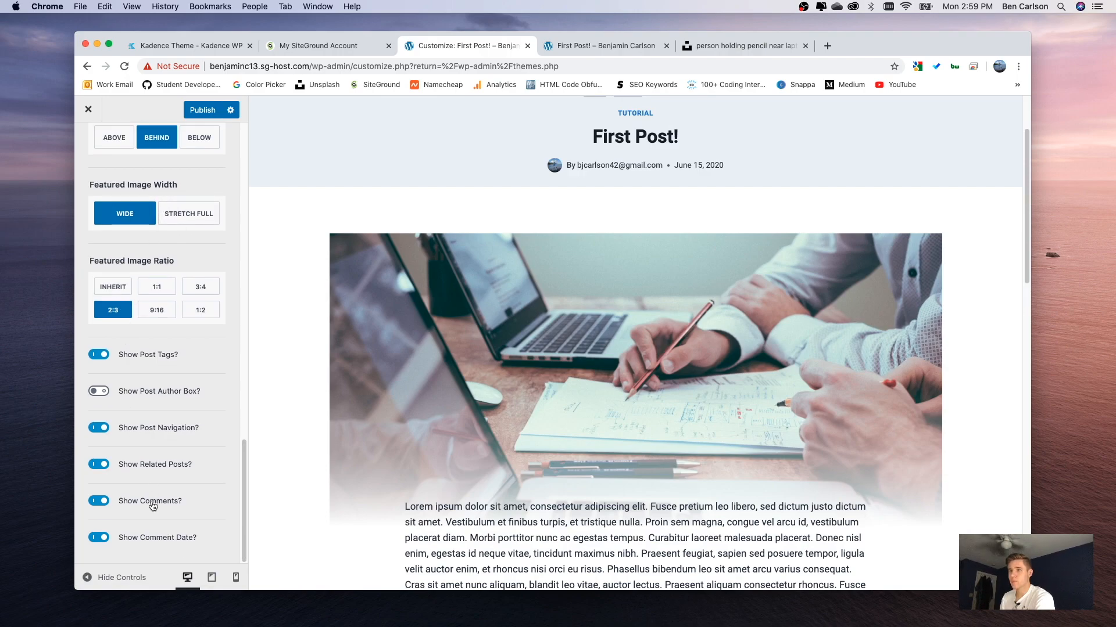
scroll(453, 383, "down", 15)
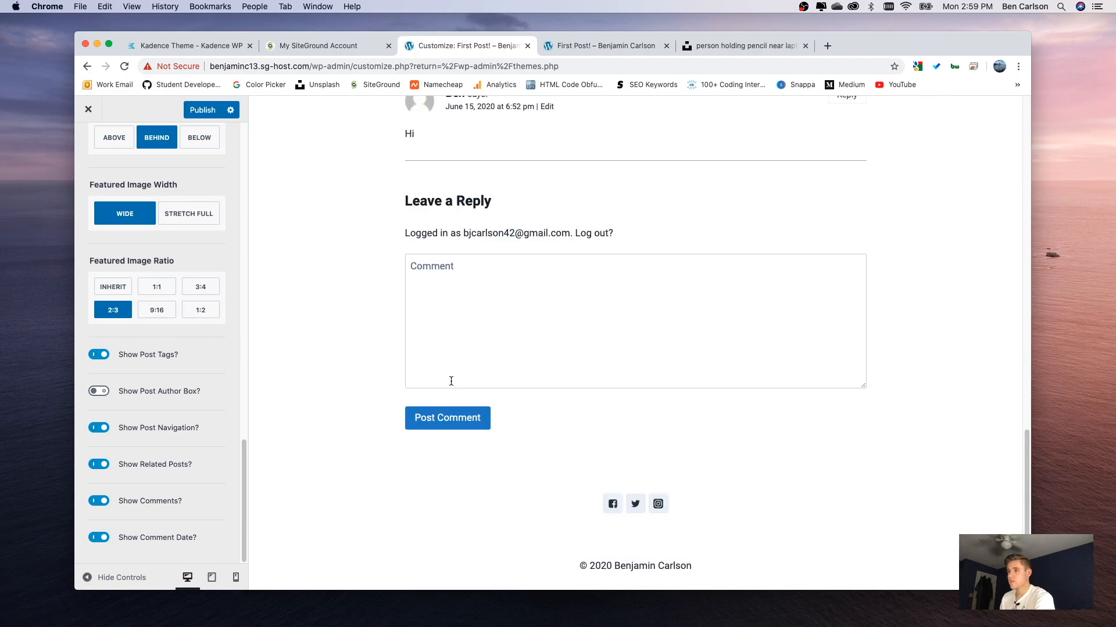
scroll(518, 378, "up", 15)
scroll(136, 267, "up", 5)
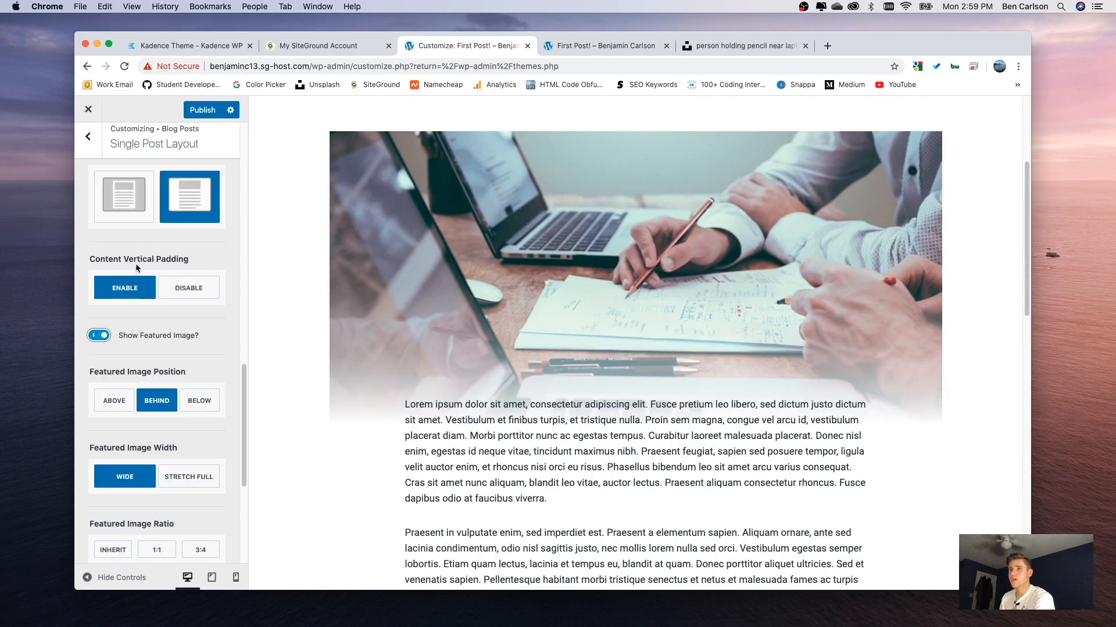
left_click(89, 144)
- Close the customizer, reload the First Post! page to view the new layout, then visit Home
left_click(96, 149)
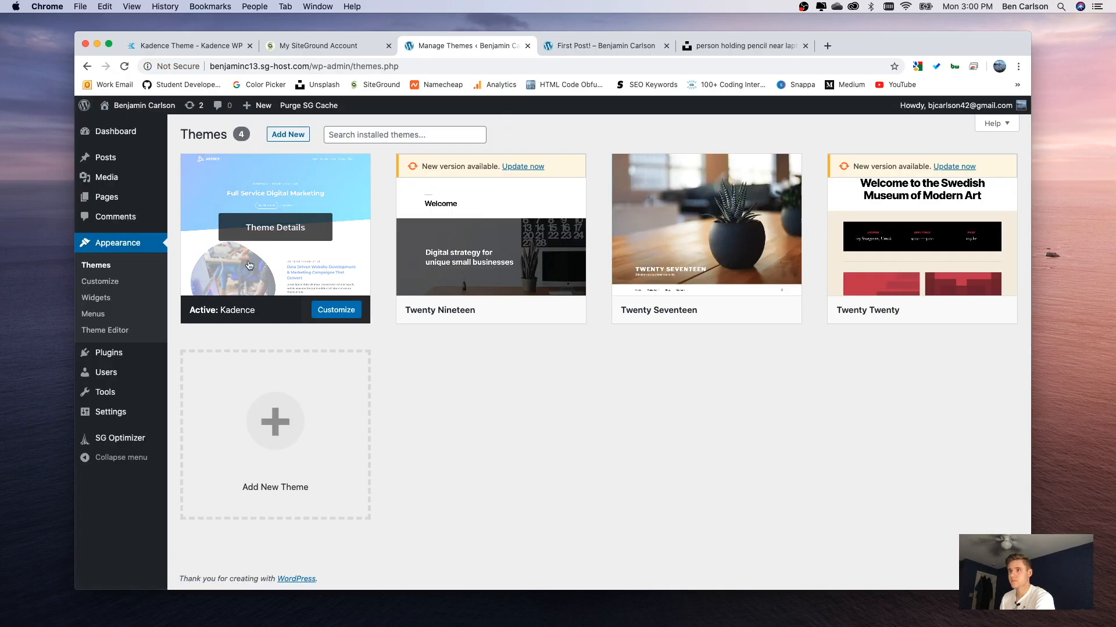
left_click(539, 47)
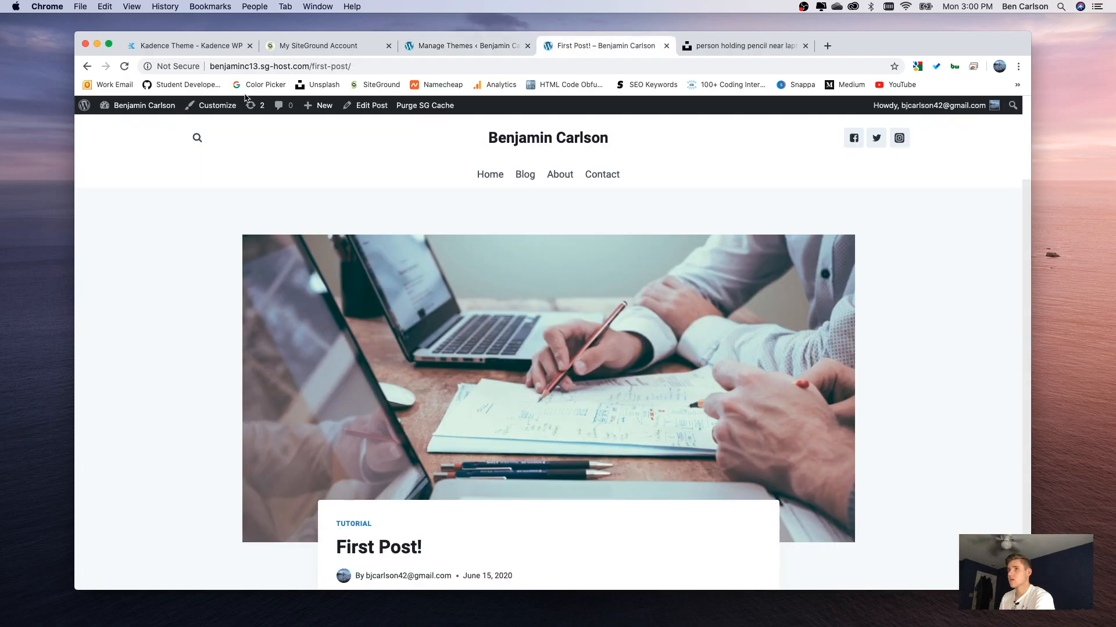
left_click(118, 67)
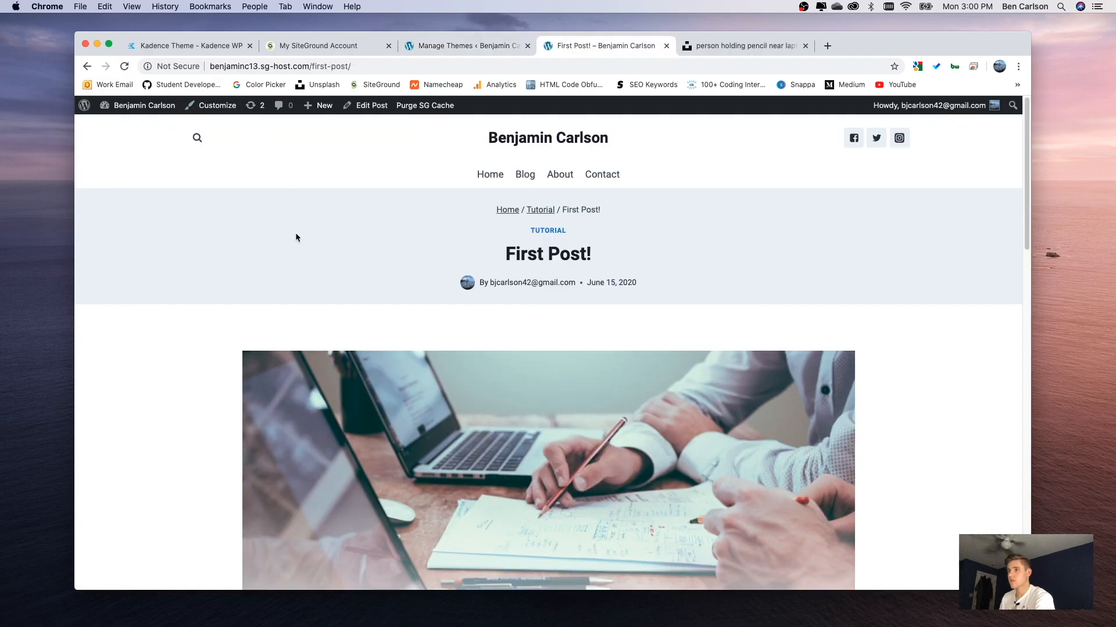
scroll(298, 249, "down", 13)
scroll(298, 248, "up", 13)
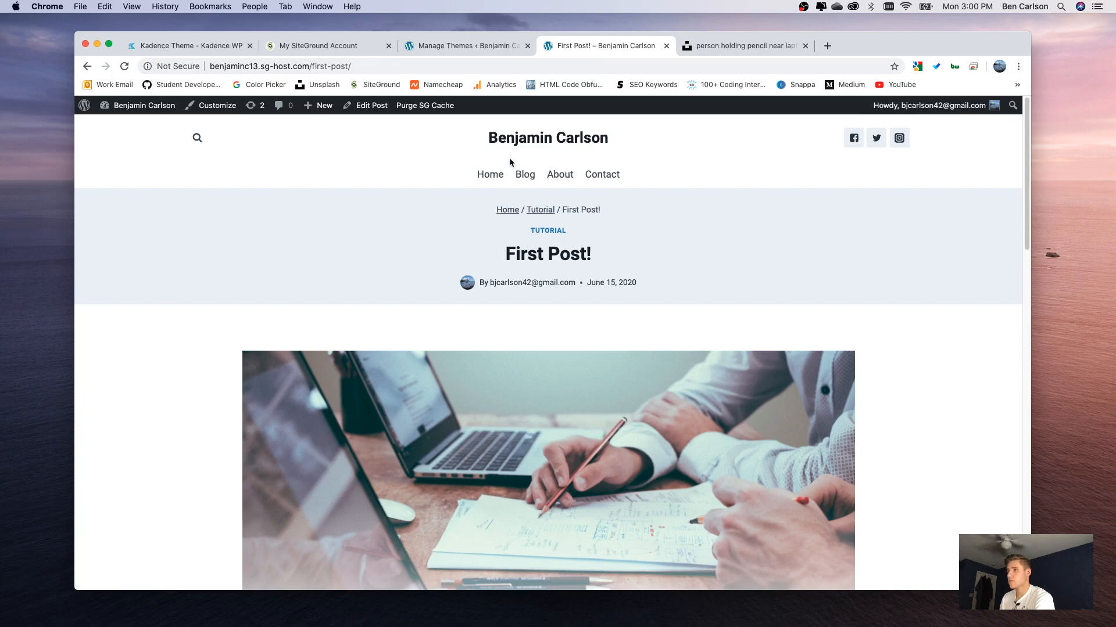
left_click(528, 179)
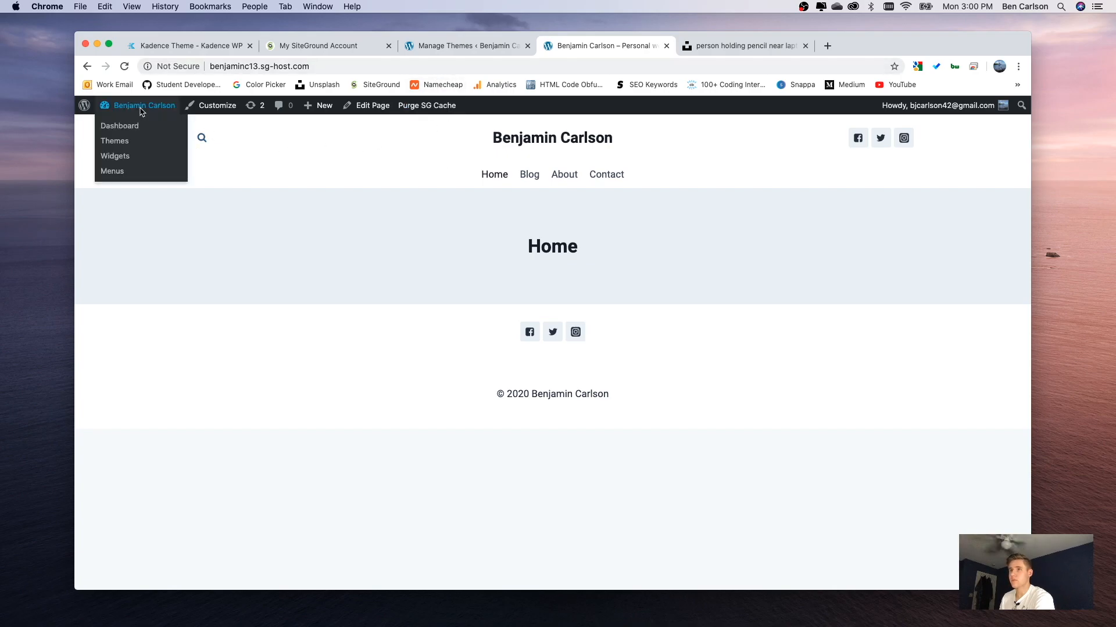
- Open the Home page in the editor and add a 'Hello, World!' heading below its title
left_click(372, 107)
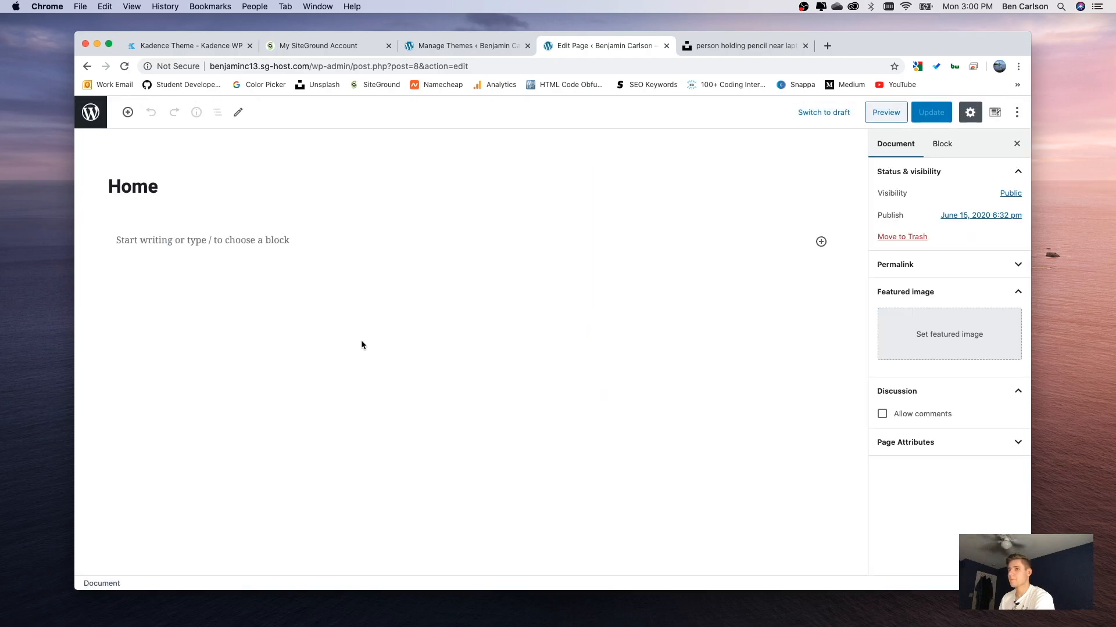
left_click(283, 254)
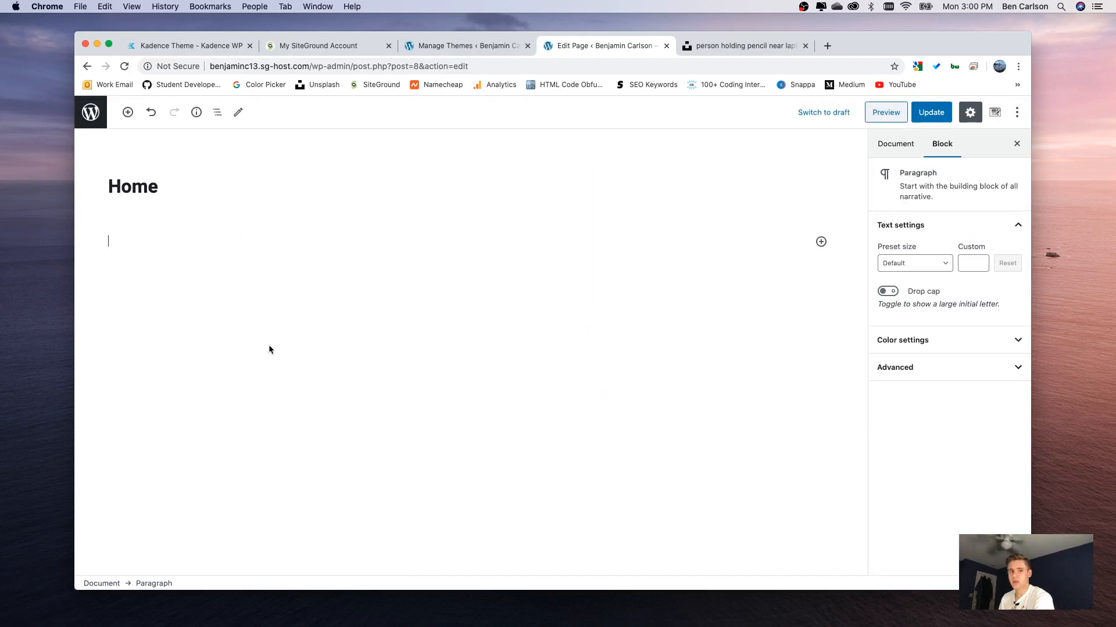
left_click(821, 242)
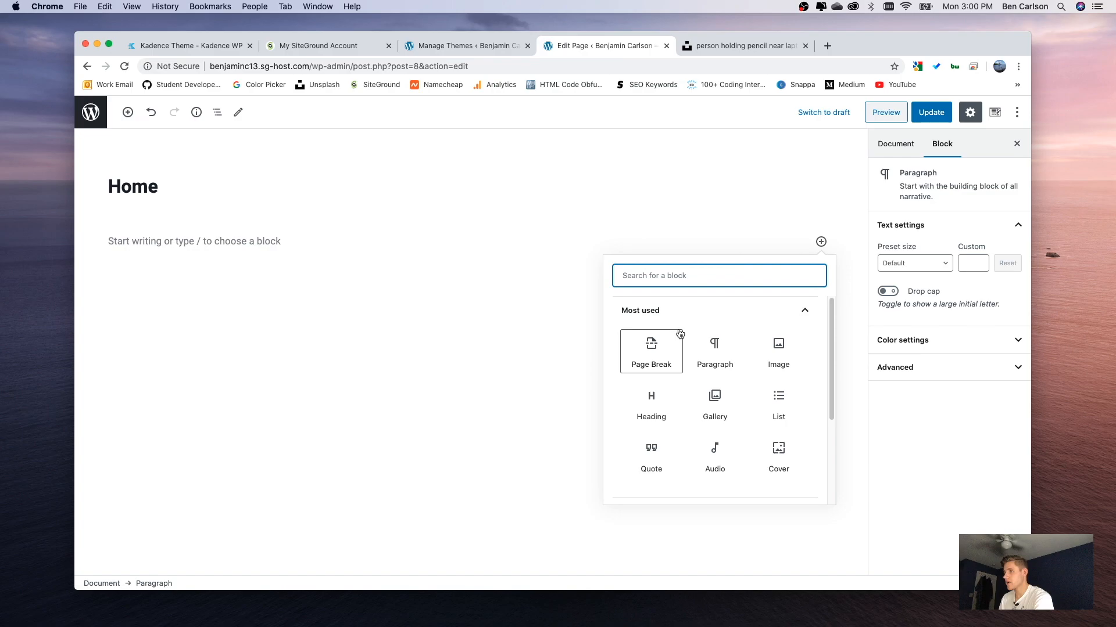
left_click(649, 404)
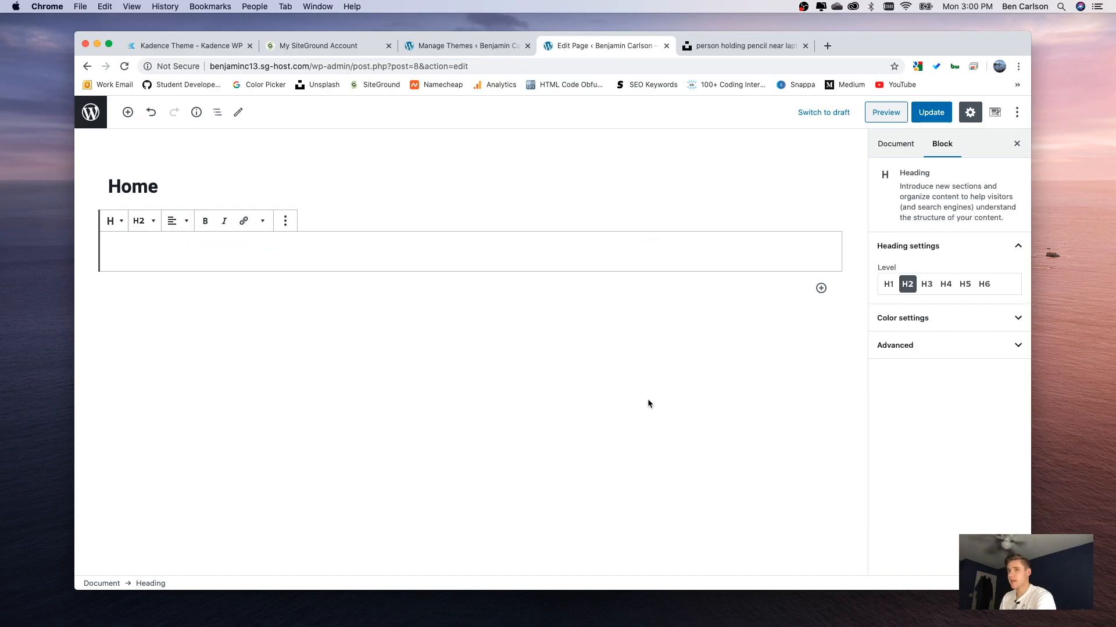
type("Hello, World!")
left_click(782, 298)
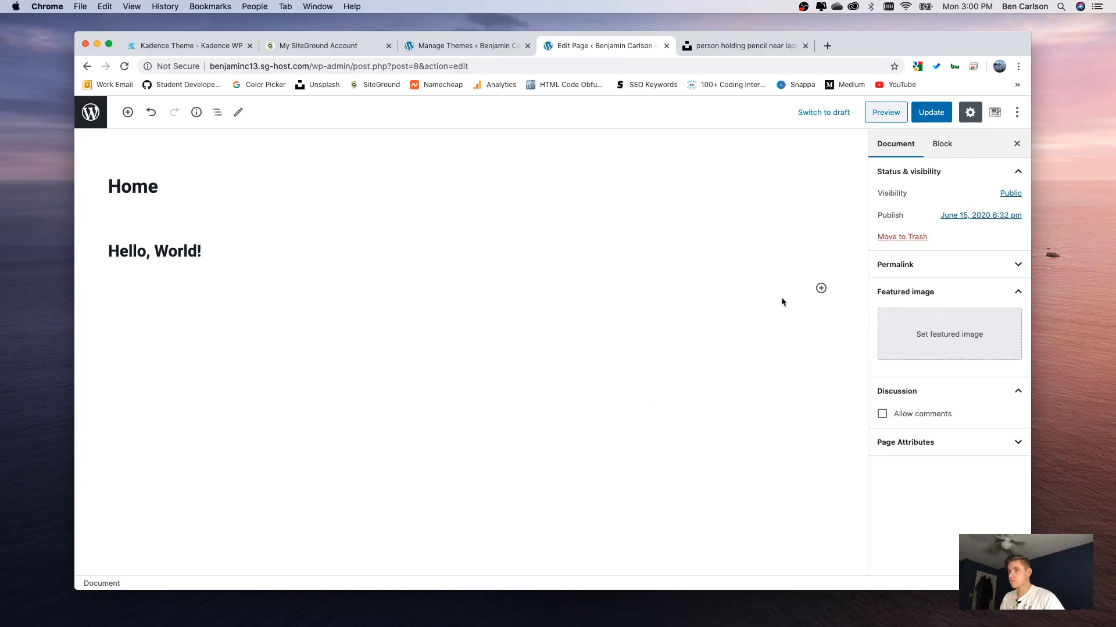
left_click(821, 288)
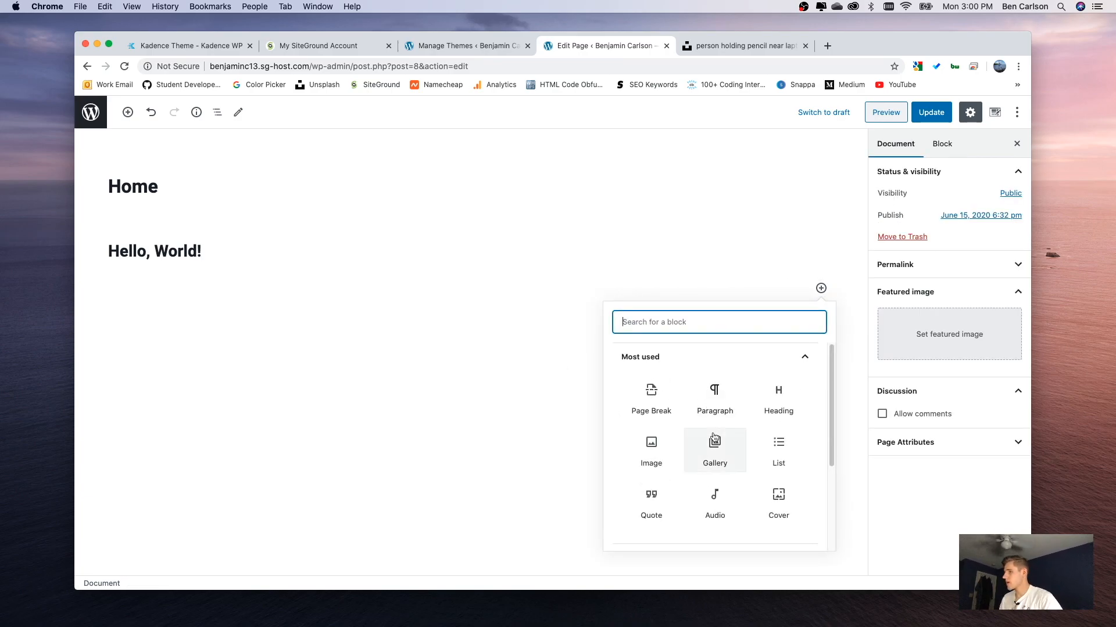
- Insert the laptop photo from the Media Library as an Image block
left_click(661, 445)
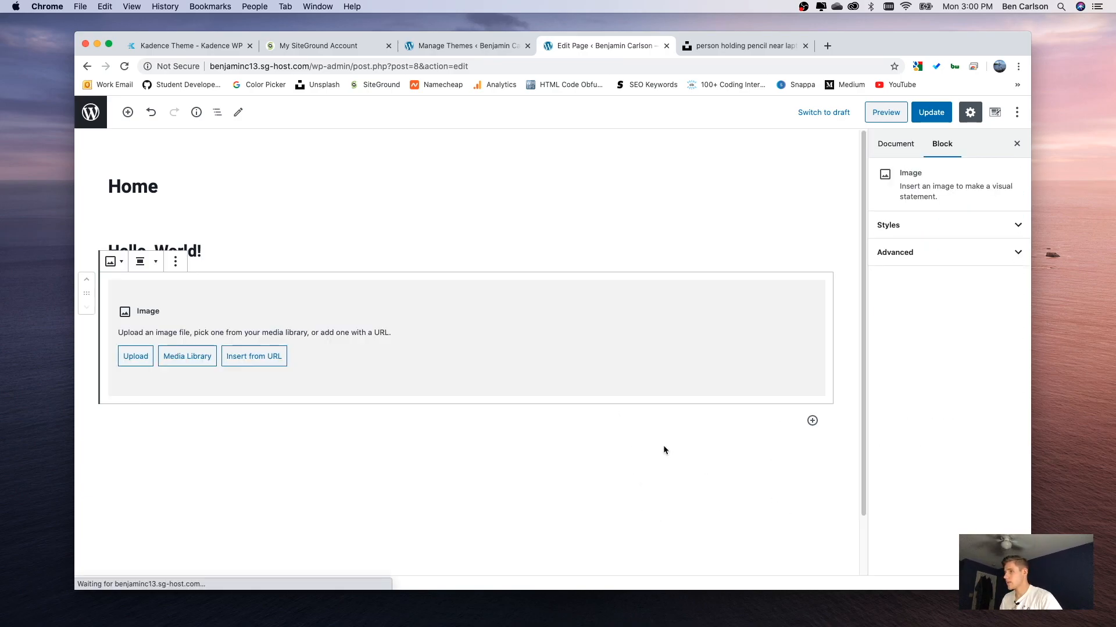
left_click(179, 358)
left_click(176, 257)
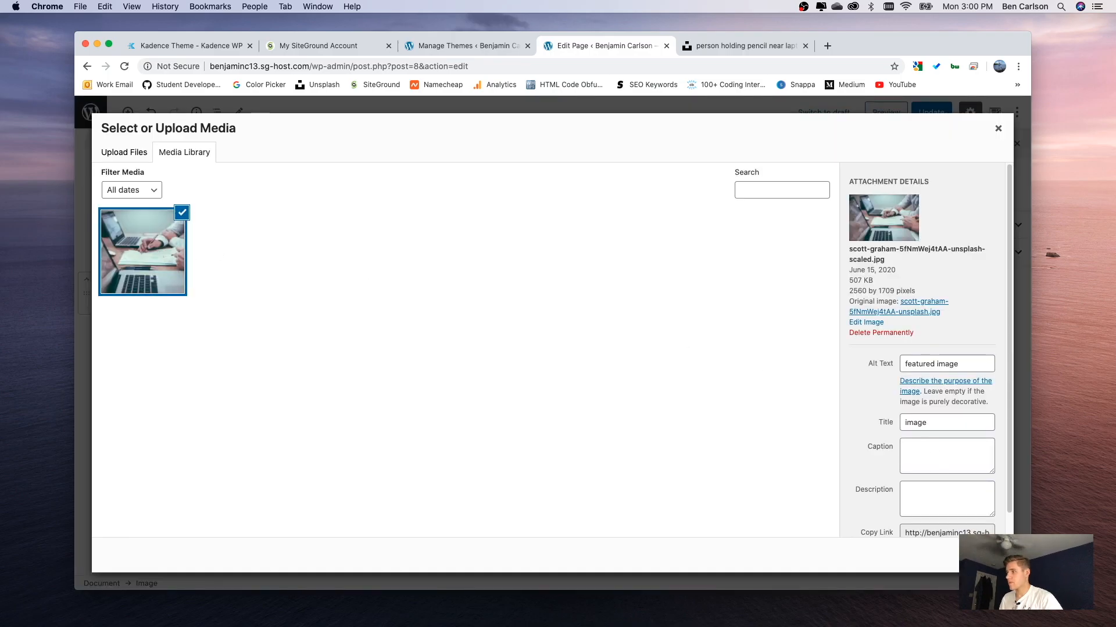
left_click(987, 555)
scroll(532, 393, "down", 5)
- Add a Quote block reading 'I am a quote.' below the image
left_click(565, 458)
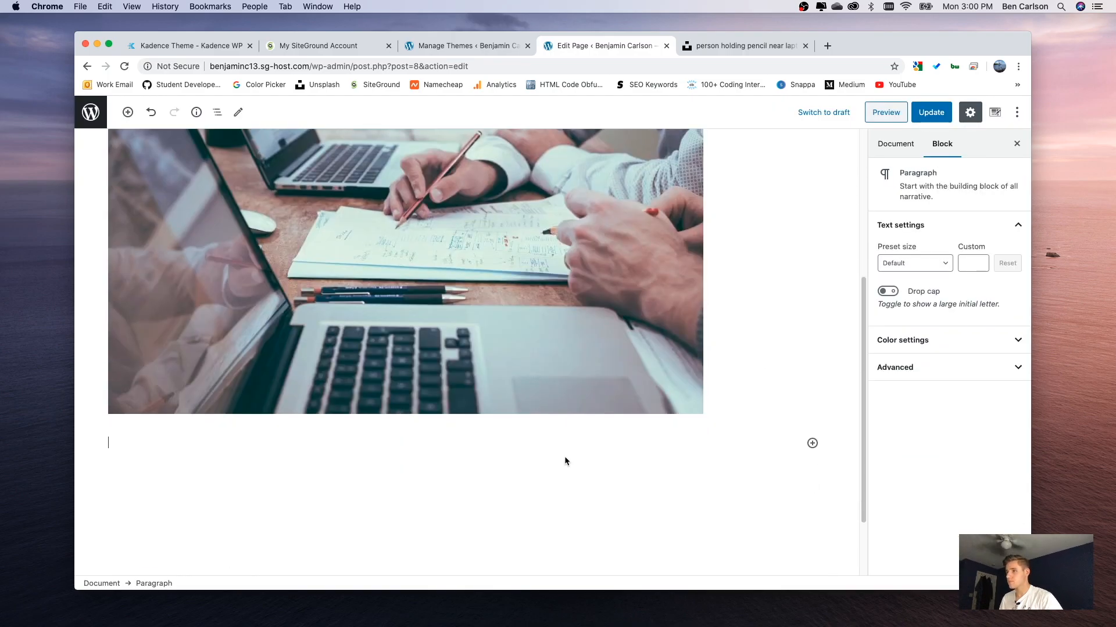
left_click(812, 443)
scroll(662, 368, "down", 5)
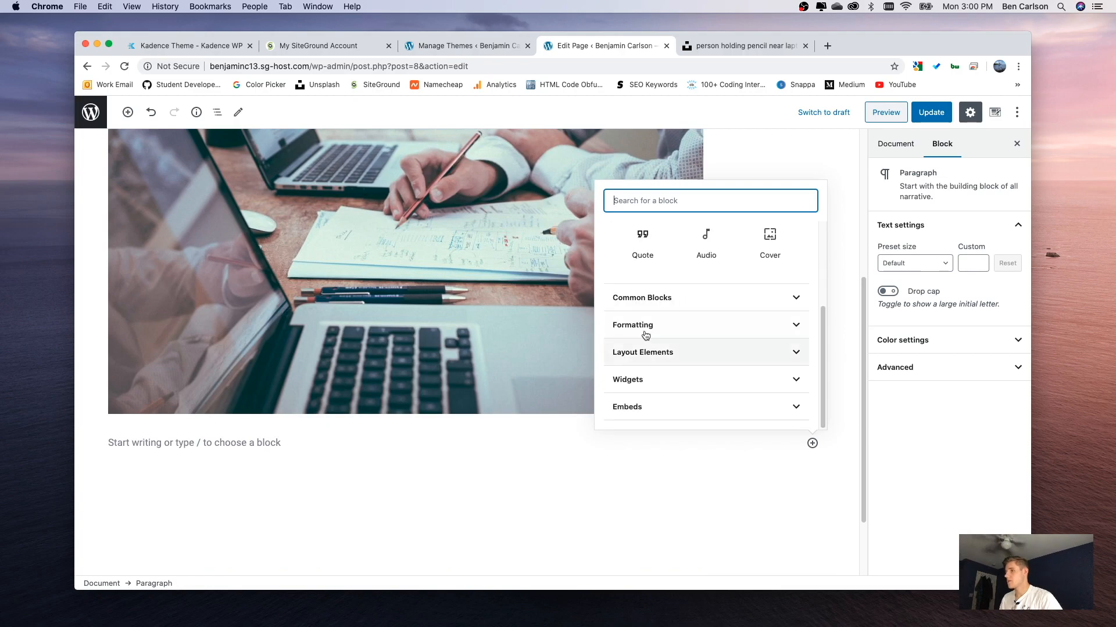
left_click(659, 298)
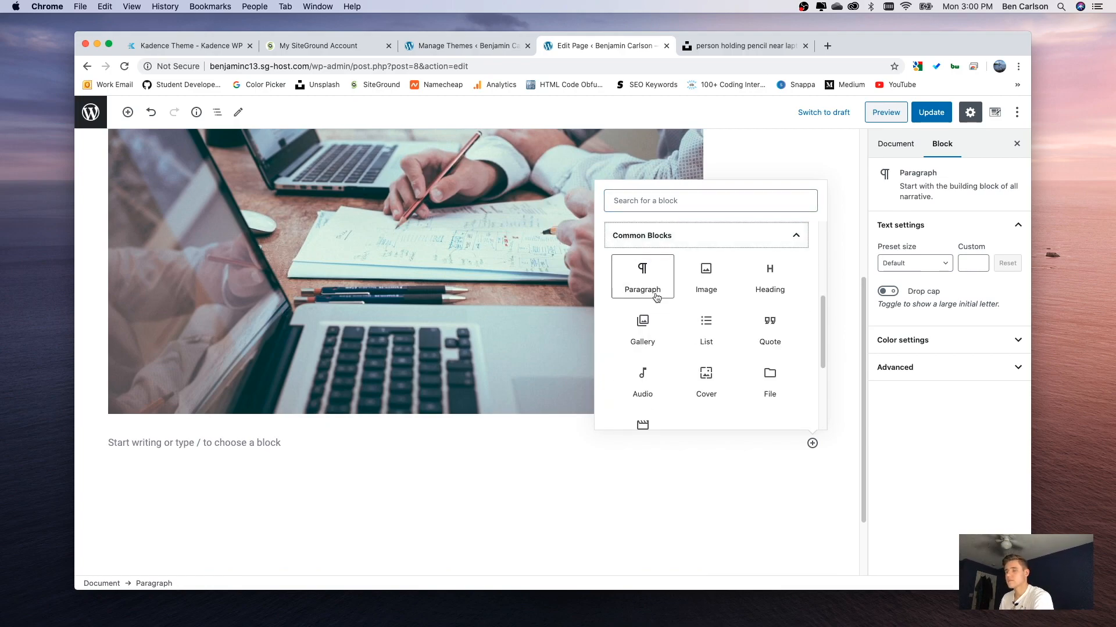
scroll(686, 337, "down", 3)
left_click(665, 323)
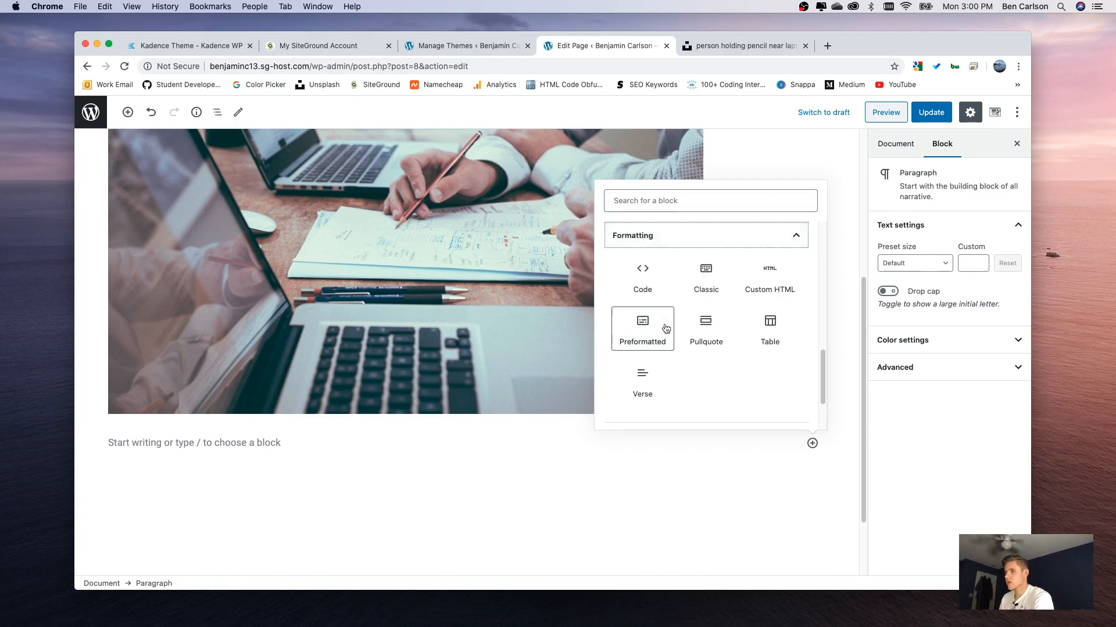
scroll(707, 348, "down", 1)
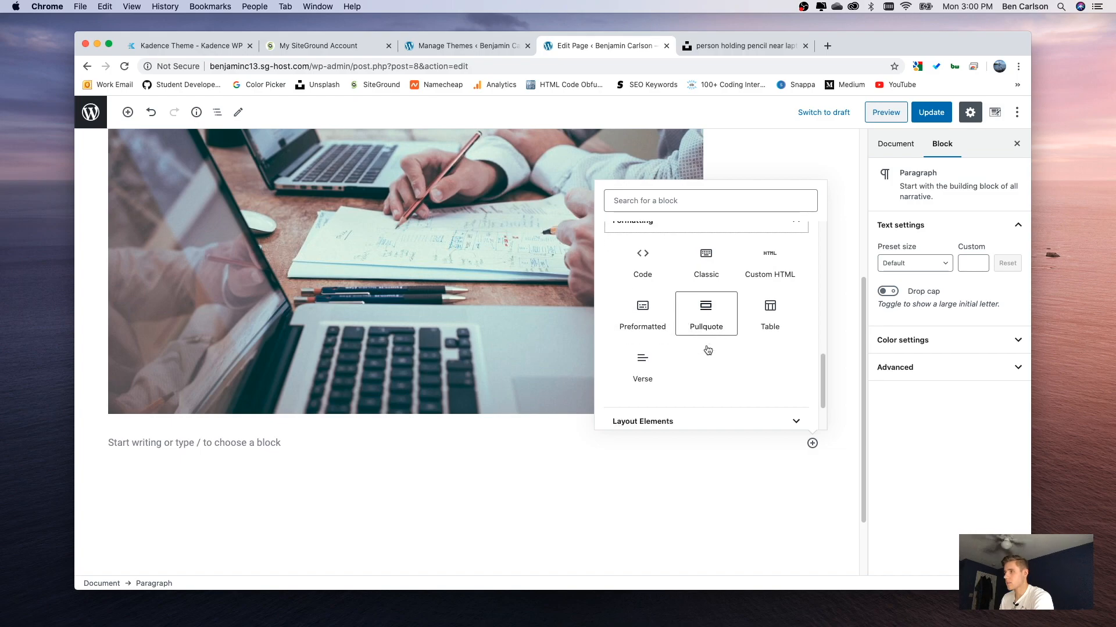
scroll(706, 348, "up", 5)
left_click(643, 279)
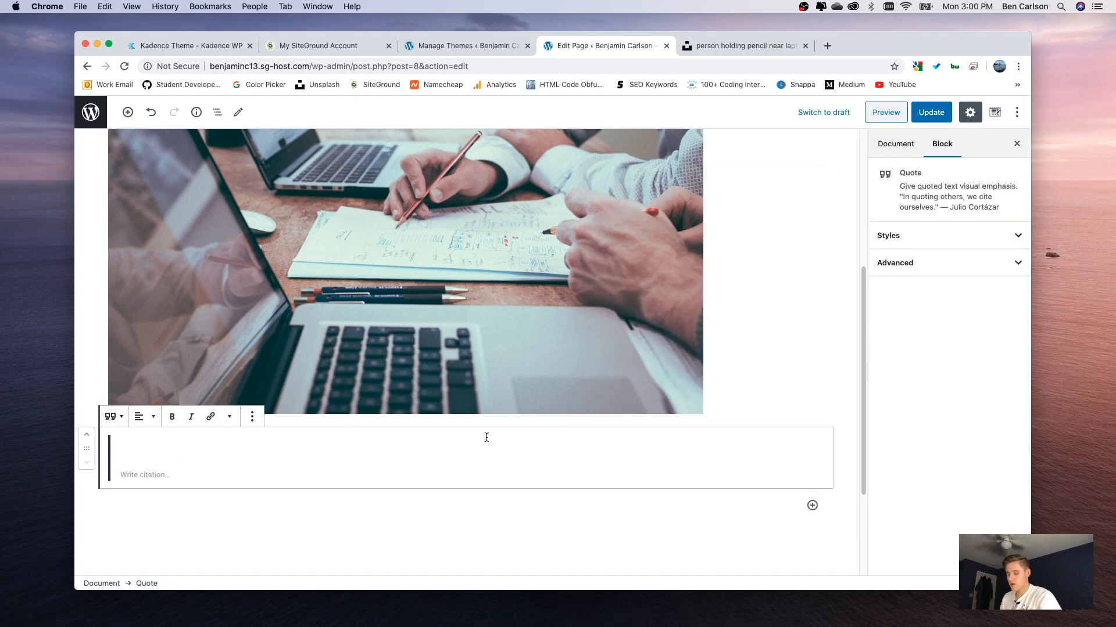
type("I am a quote.")
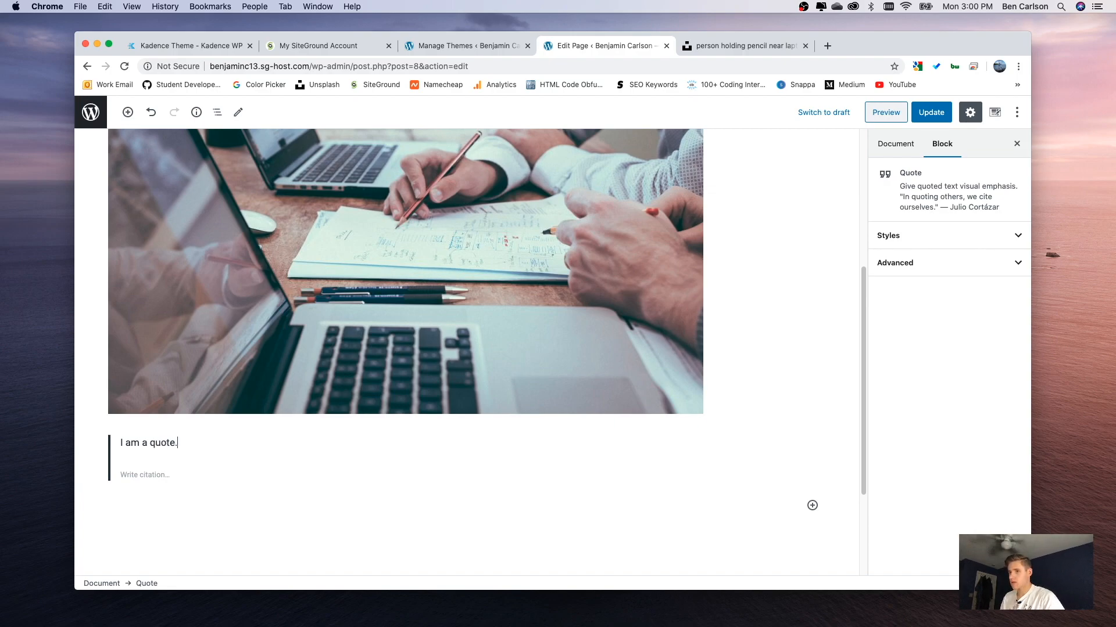
scroll(389, 497, "down", 1)
left_click(472, 483)
- Add a bulleted list with 'Item 1' and 'Item 2' below the quote and update the page
left_click(813, 453)
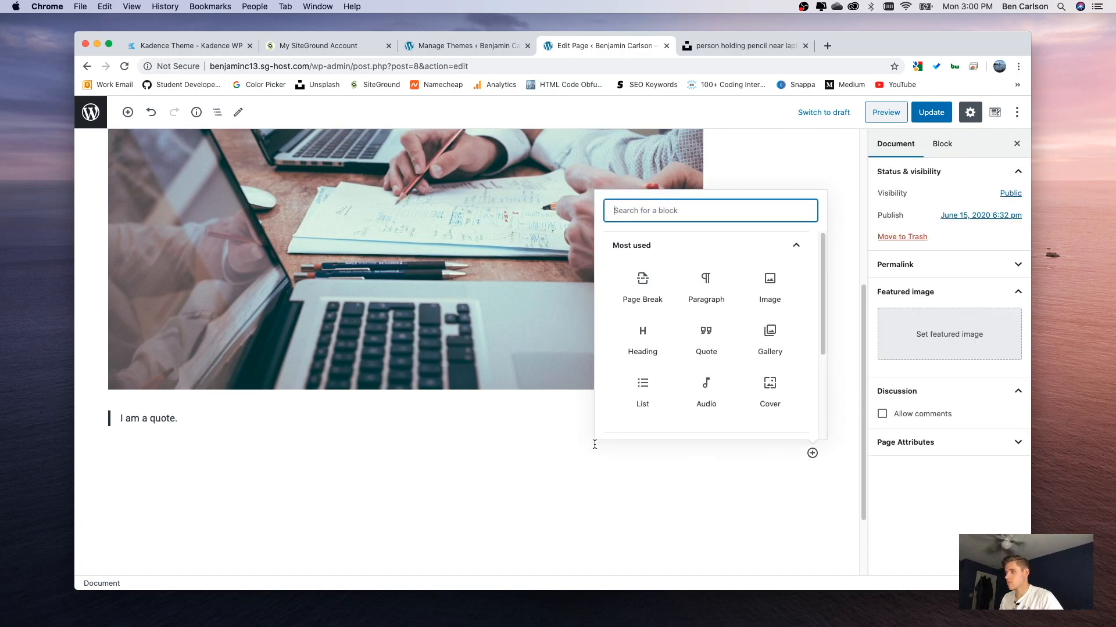
scroll(706, 378, "down", 3)
left_click(643, 291)
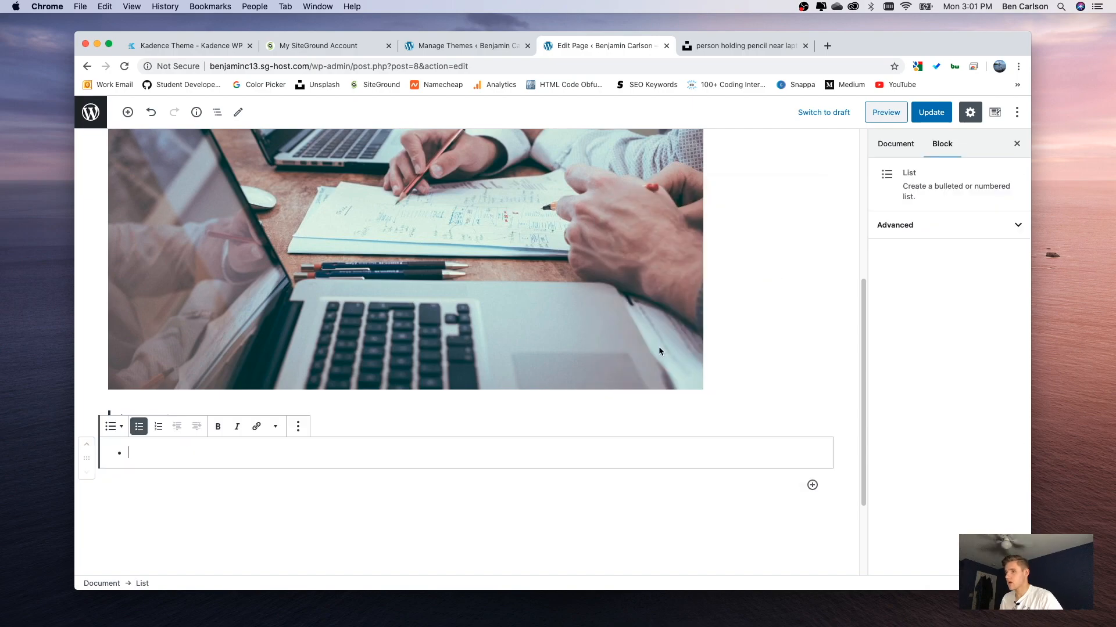
scroll(385, 509, "down", 1)
type("Item 1")
key("Return")
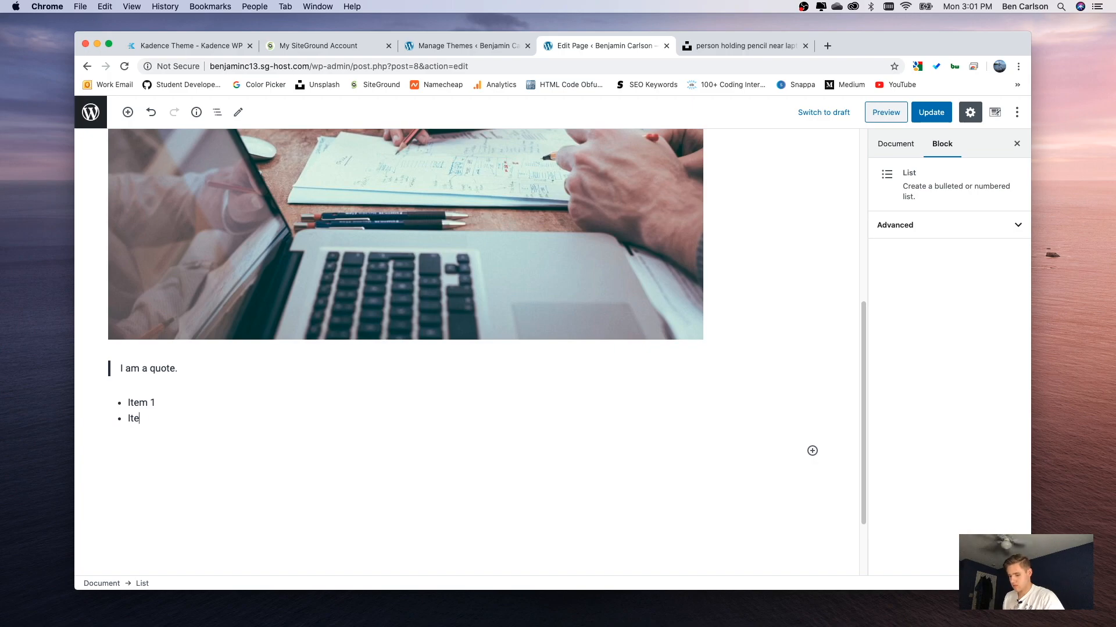
type("Item 2")
scroll(619, 511, "up", 10)
left_click(915, 121)
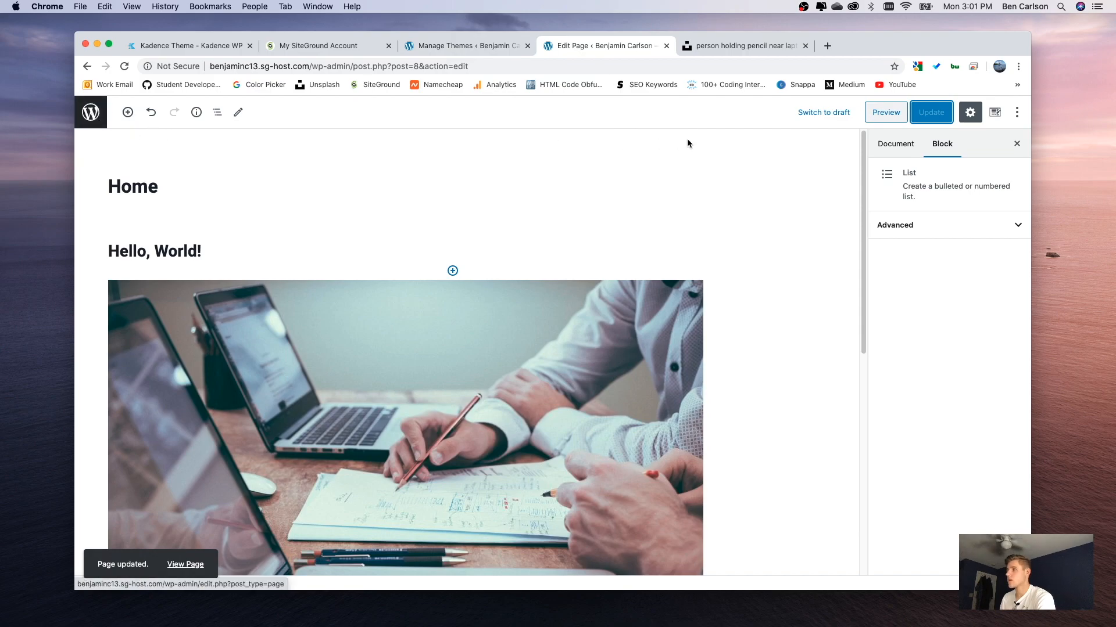
- View the updated Home page on the live site
left_click(185, 564)
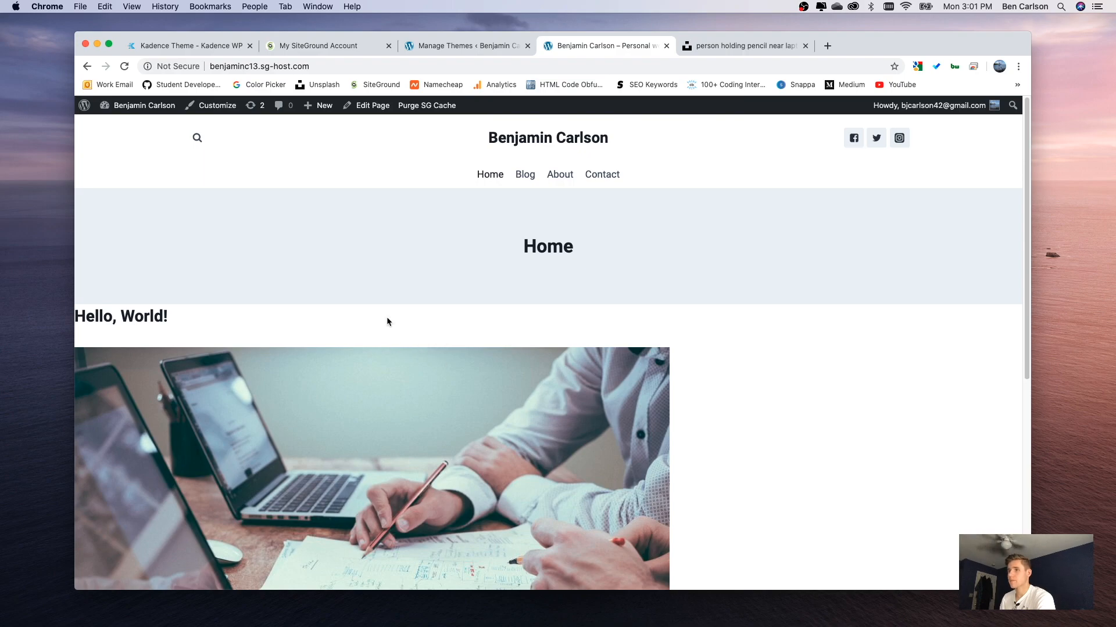
scroll(387, 321, "down", 6)
scroll(756, 347, "up", 6)
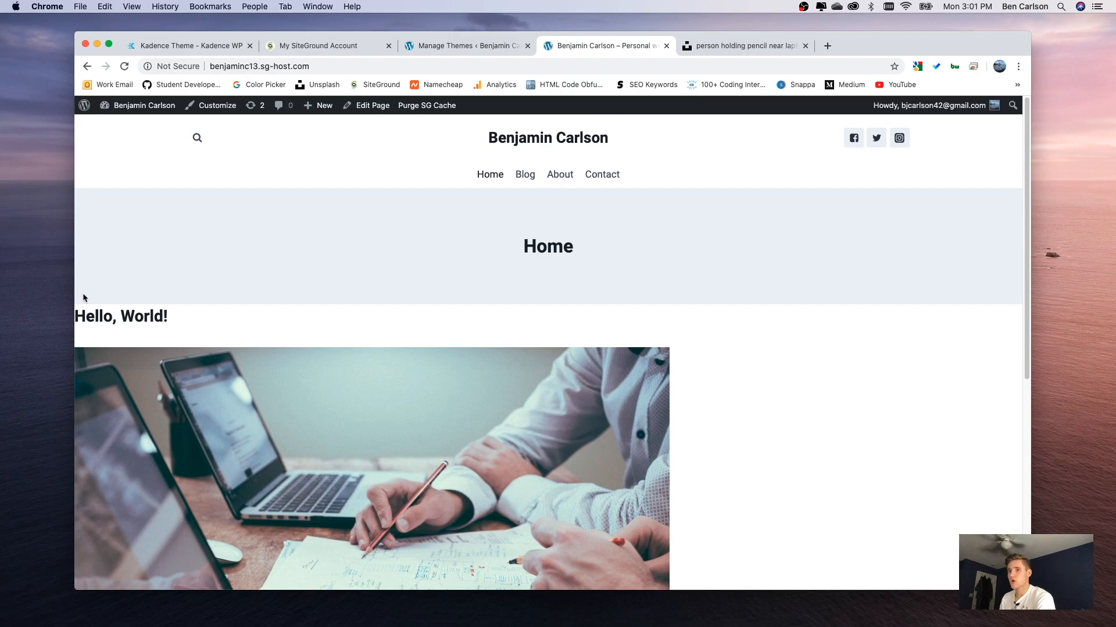
scroll(437, 308, "down", 6)
scroll(437, 308, "up", 6)
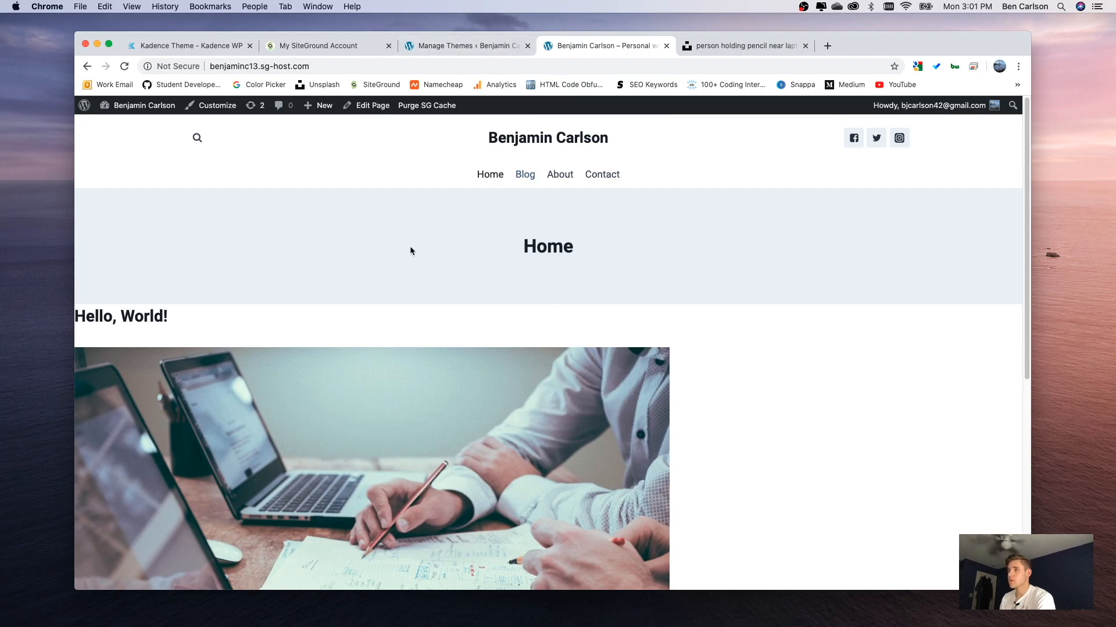
- Browse the live Blog page and the First Post! article, then go to the About page
left_click(524, 175)
scroll(430, 302, "down", 4)
scroll(257, 232, "up", 5)
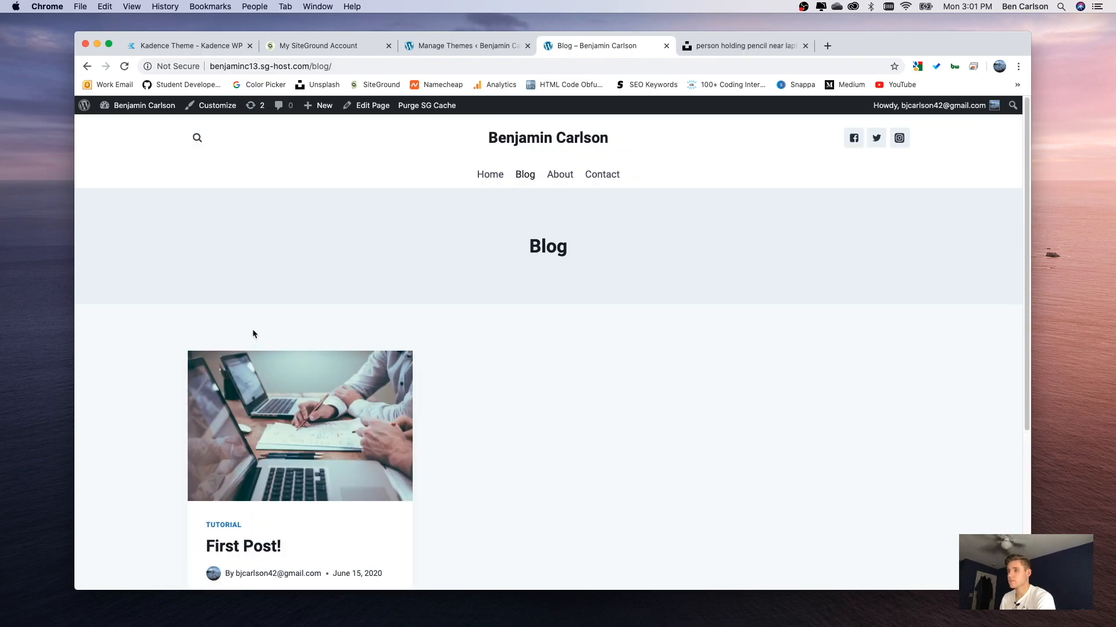
scroll(386, 377, "down", 5)
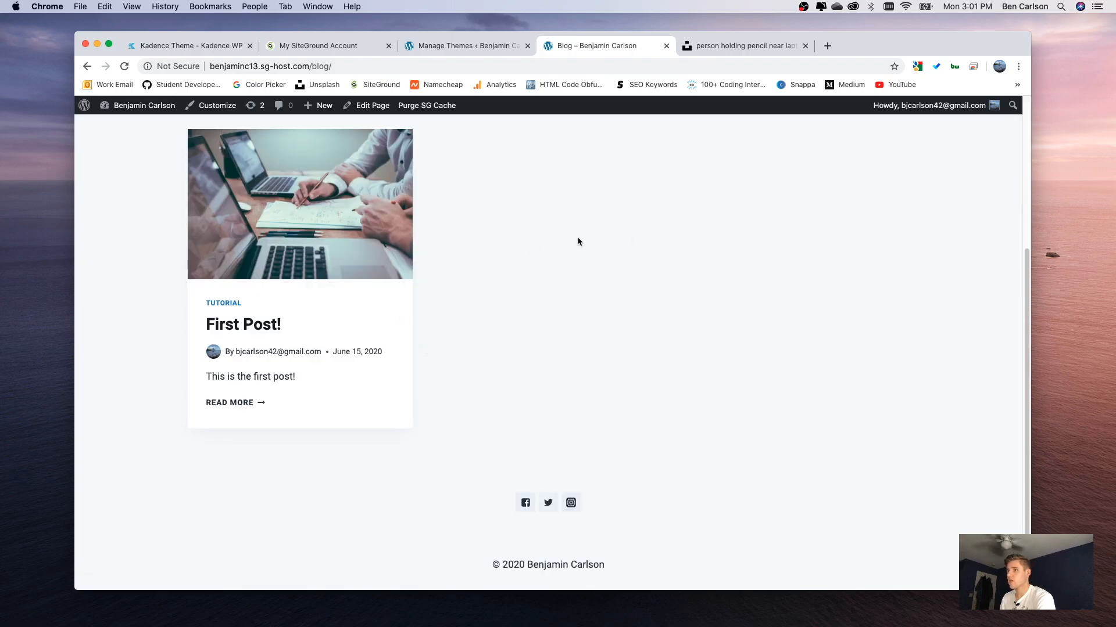
left_click(408, 256)
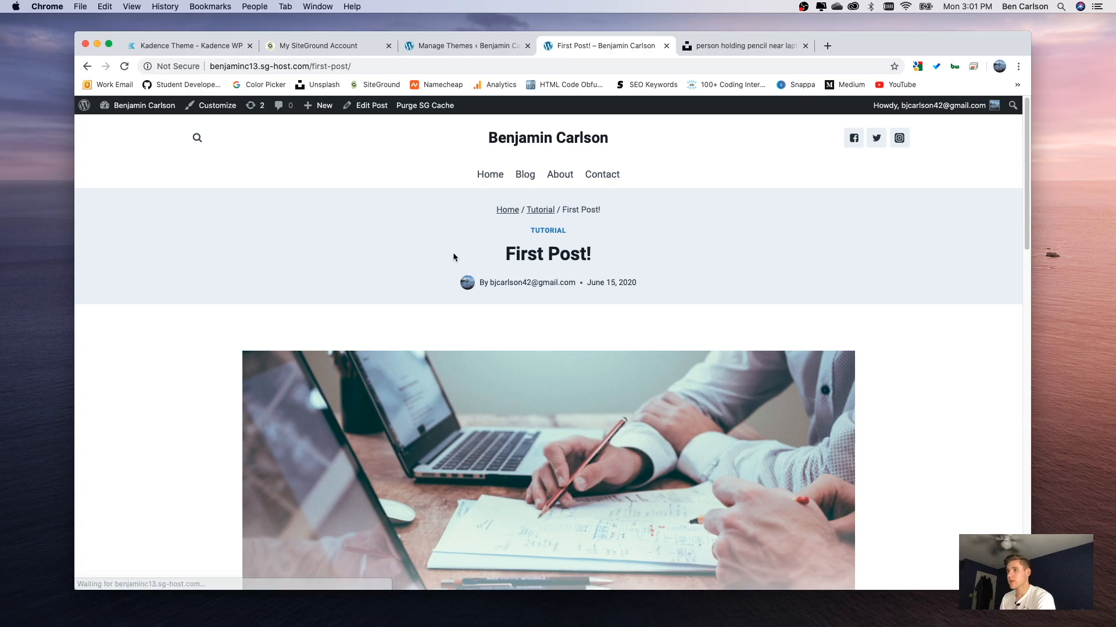
scroll(559, 256, "down", 4)
scroll(559, 256, "down", 10)
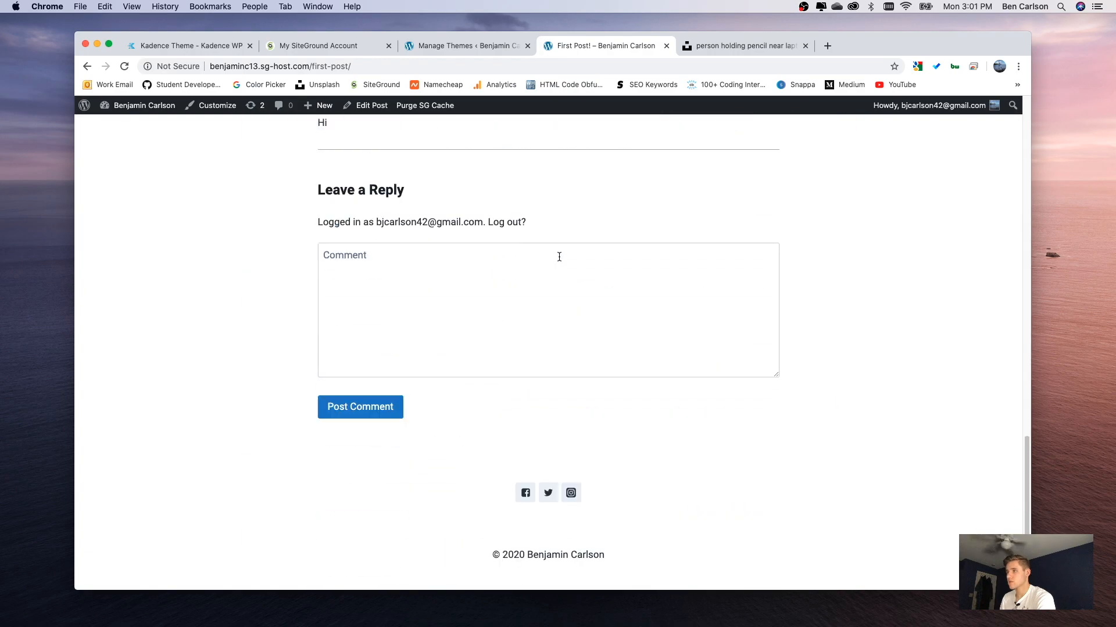
scroll(559, 256, "up", 4)
left_click(993, 562)
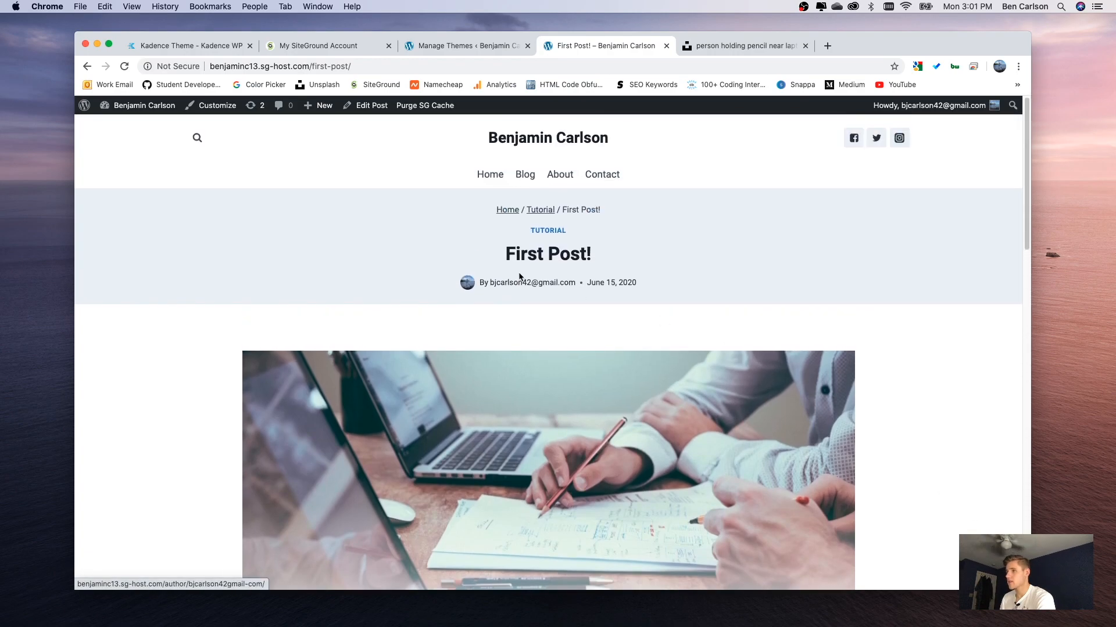
left_click(560, 181)
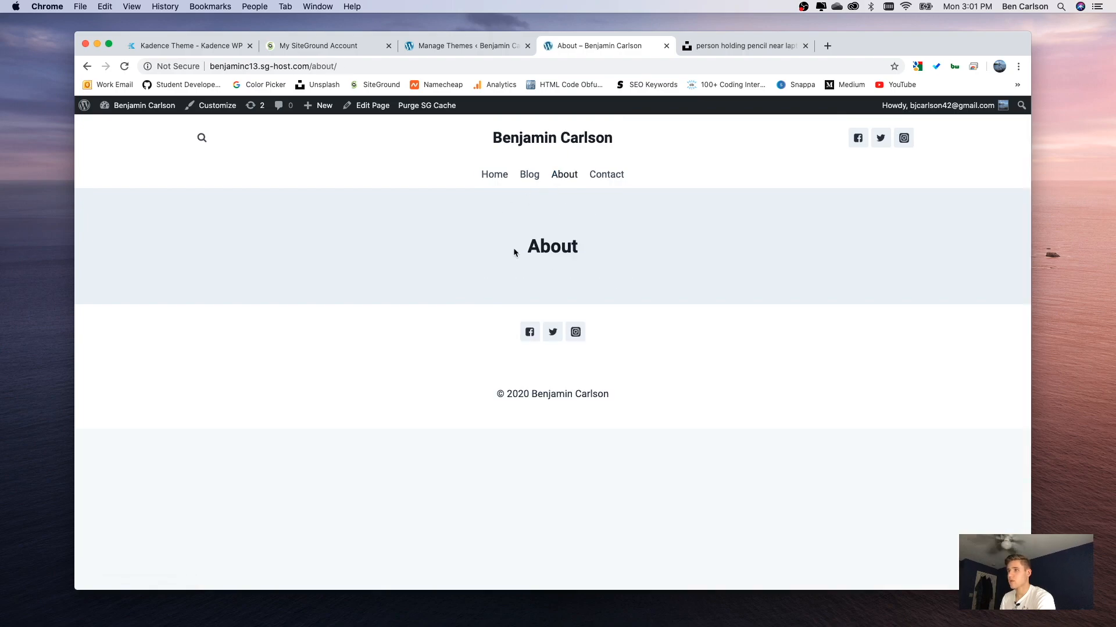